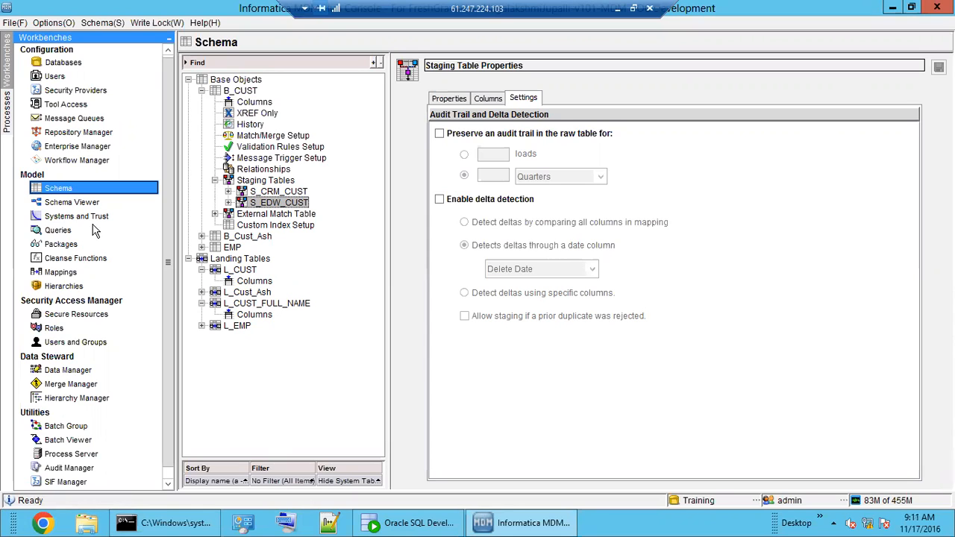
Review the existing MDM setup: the S_CRM_CUST staging table settings, the M_EDW_CUST mapping diagram and the cleanse functions
left_click(272, 192)
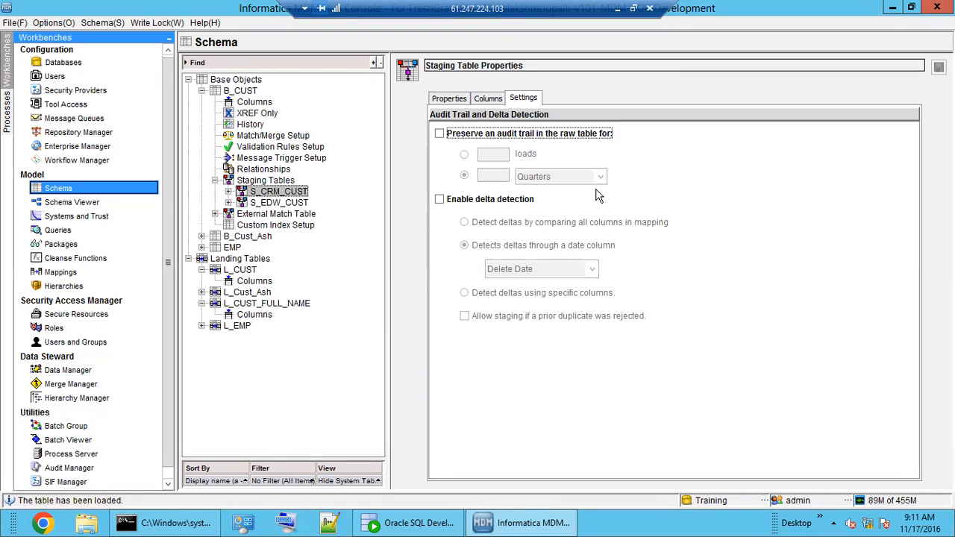
left_click(60, 273)
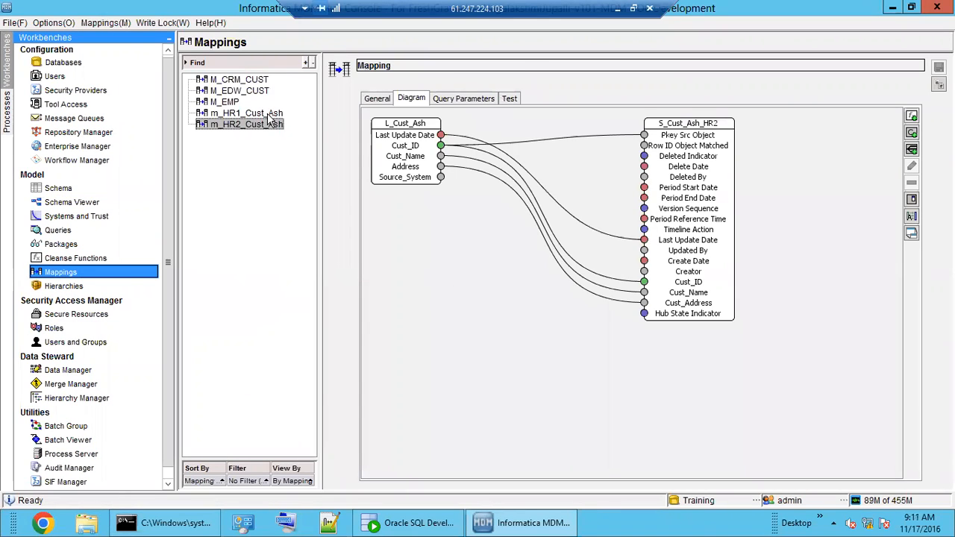
left_click(253, 92)
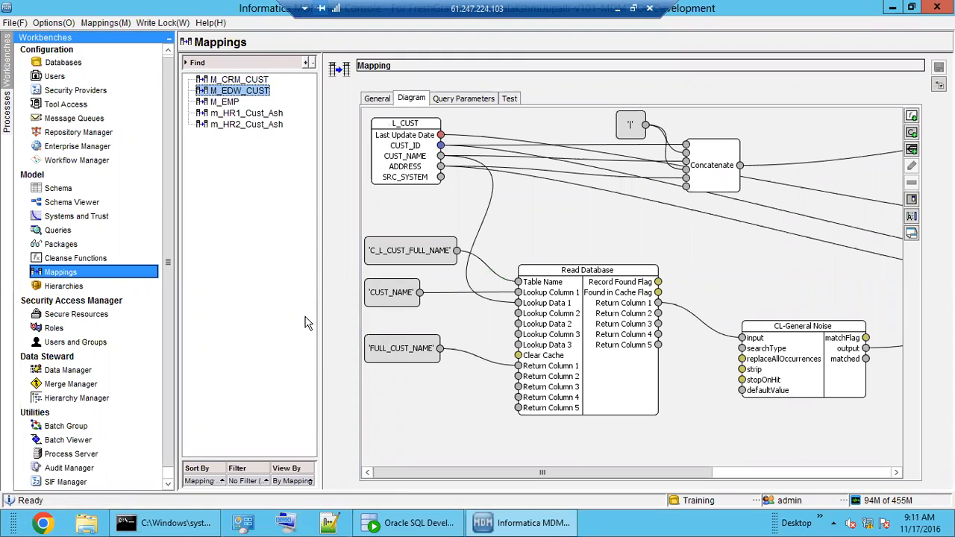
left_click(103, 260)
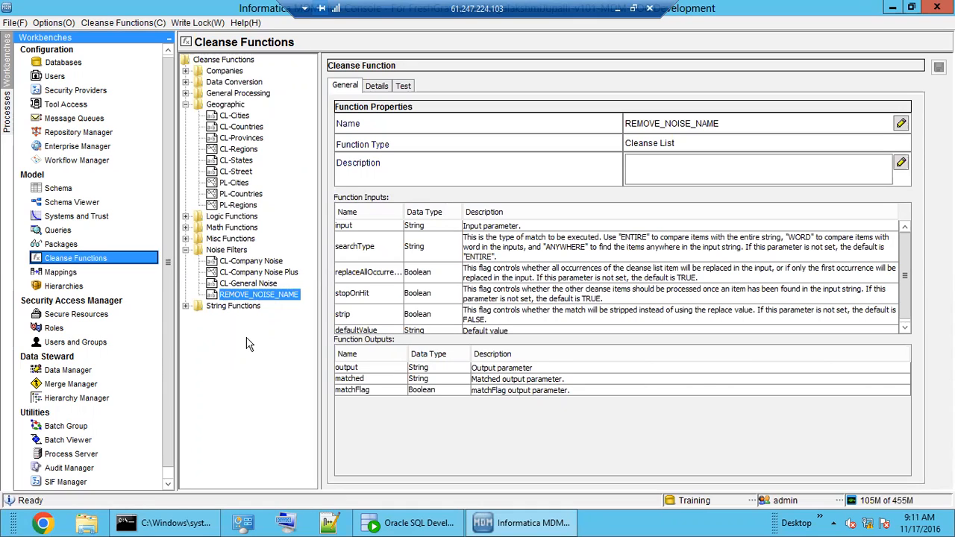
Switch to Notepad++ and add the line "Landing table -- Stage table" between the demo class and landing table sections of daily class-MDM.sql
left_click(328, 522)
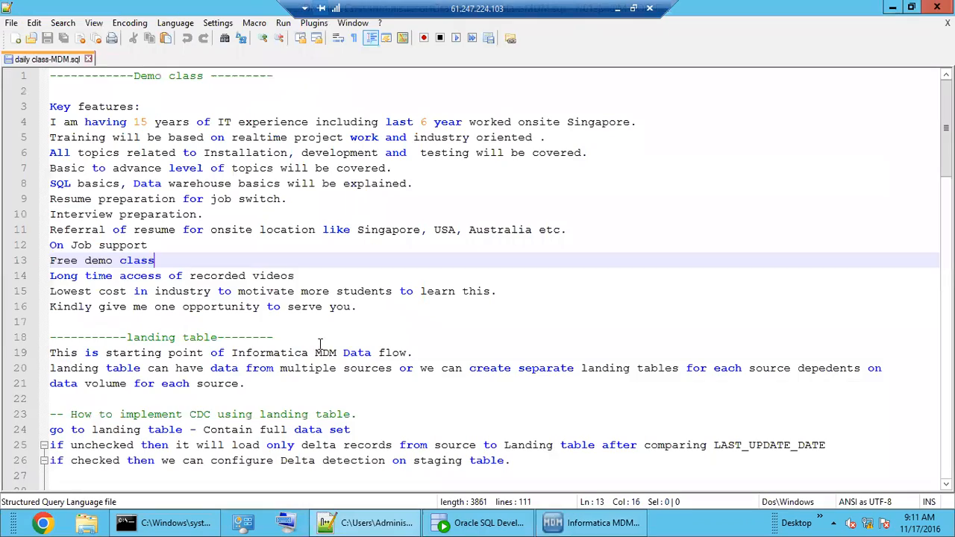
left_click(298, 388)
scroll(299, 388, "down", 5)
scroll(299, 388, "up", 5)
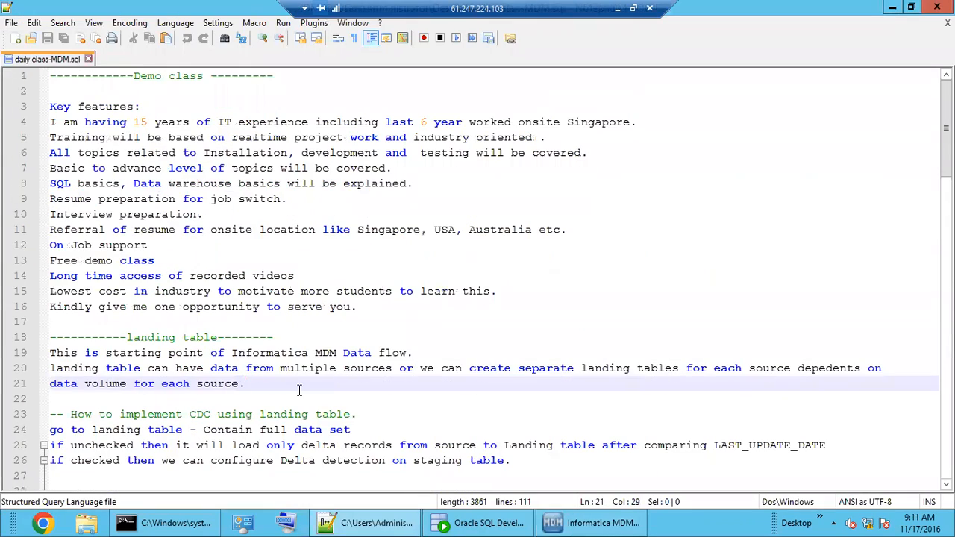
scroll(172, 328, "down", 3)
scroll(203, 319, "up", 3)
left_click(138, 314)
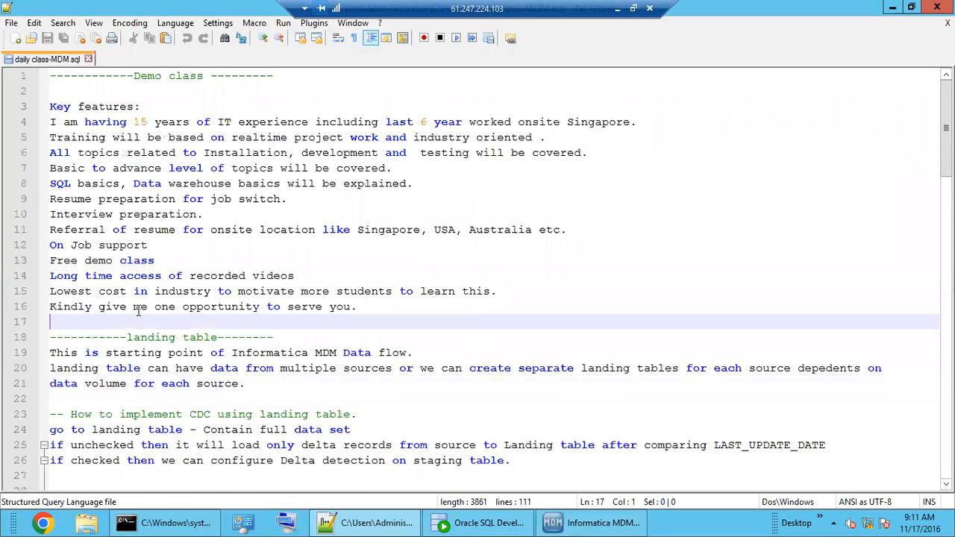
key("Return")
key("Return")
key("Up")
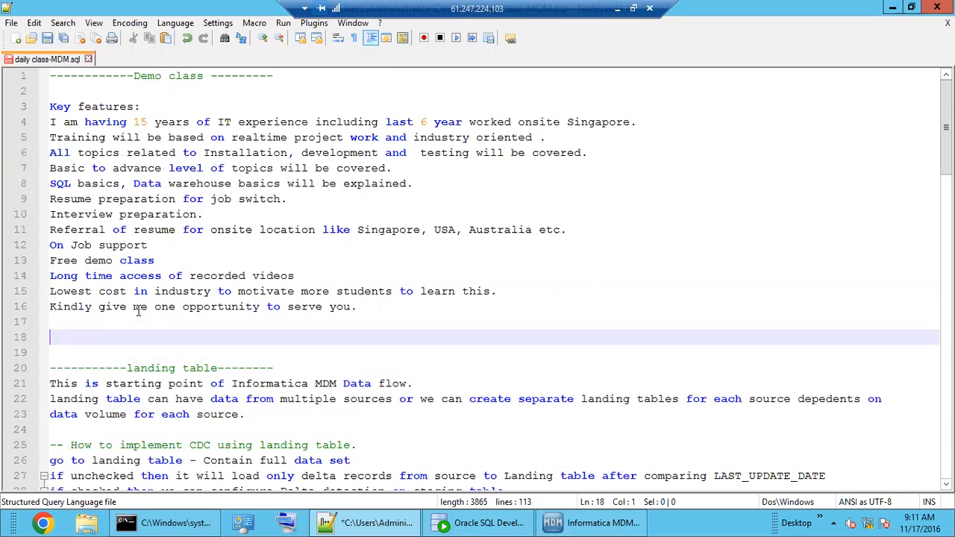
type("Landing tab")
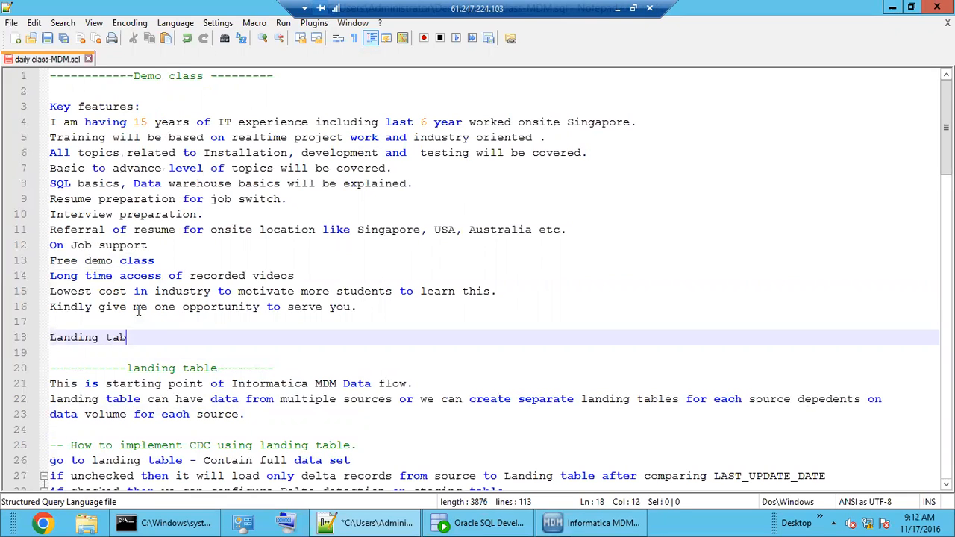
type("le -- Stage table")
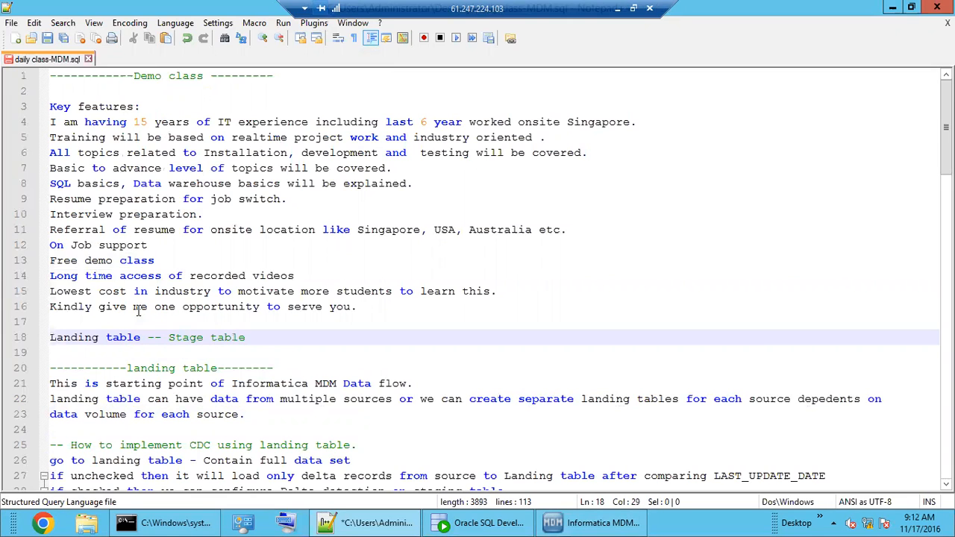
Replace the dashes between "Landing table" and "Stage table" with "-- >(stage process)-->"
left_click(164, 337)
key("BackSpace")
key("BackSpace")
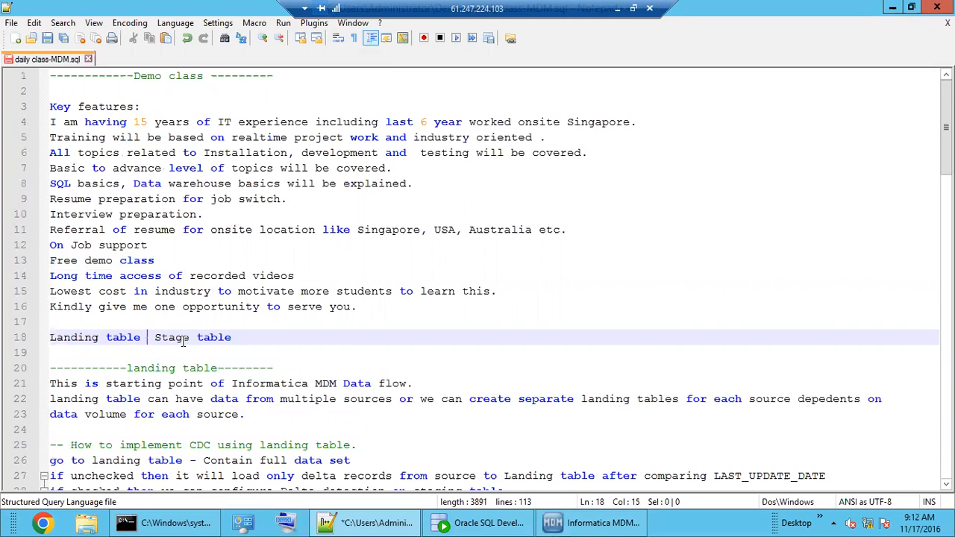
type("-- >")
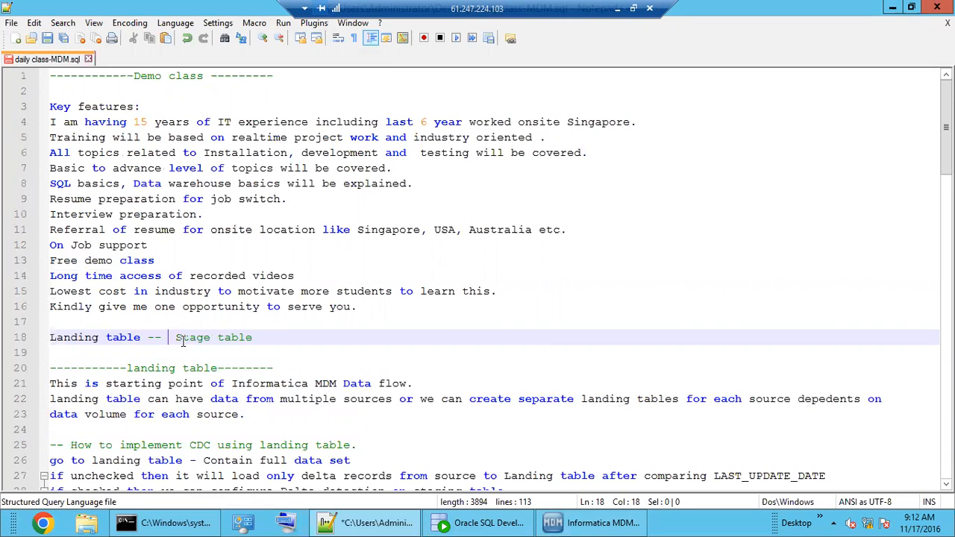
type("(stage process)-->")
double_click(119, 340)
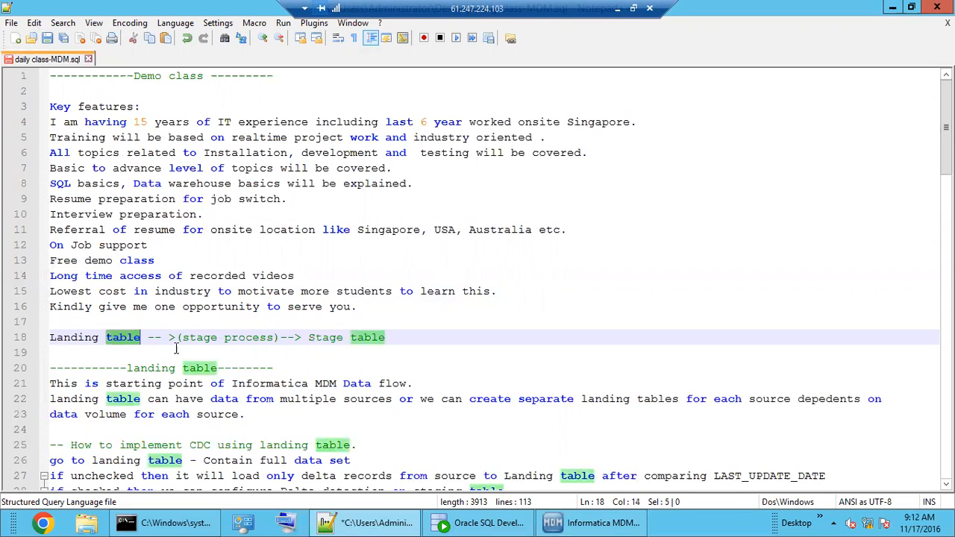
Extend the data flow line after "Stage table" with "-- (Load process) -- Base object table"
left_click(411, 338)
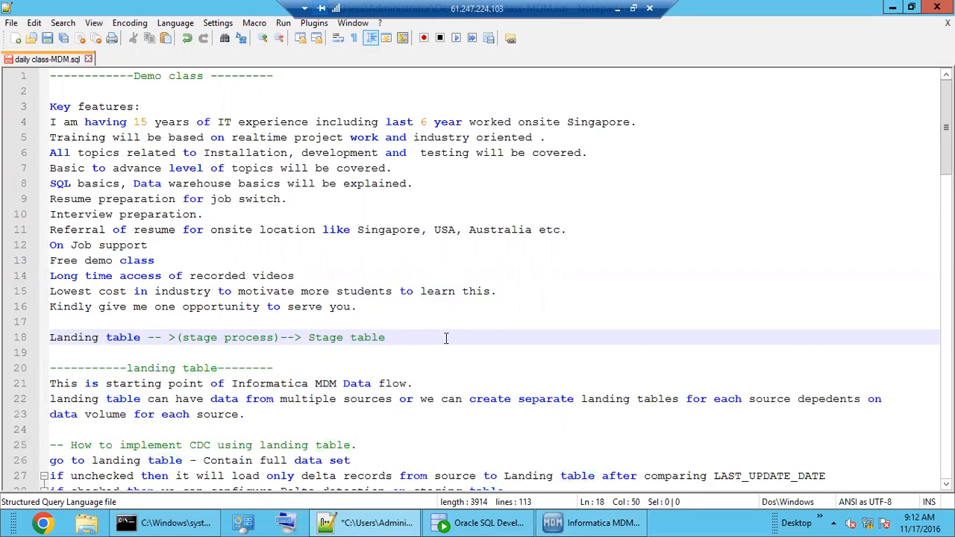
type("-- Load process)")
left_click(415, 332)
type("(")
left_click(556, 338)
type("-- Base object table")
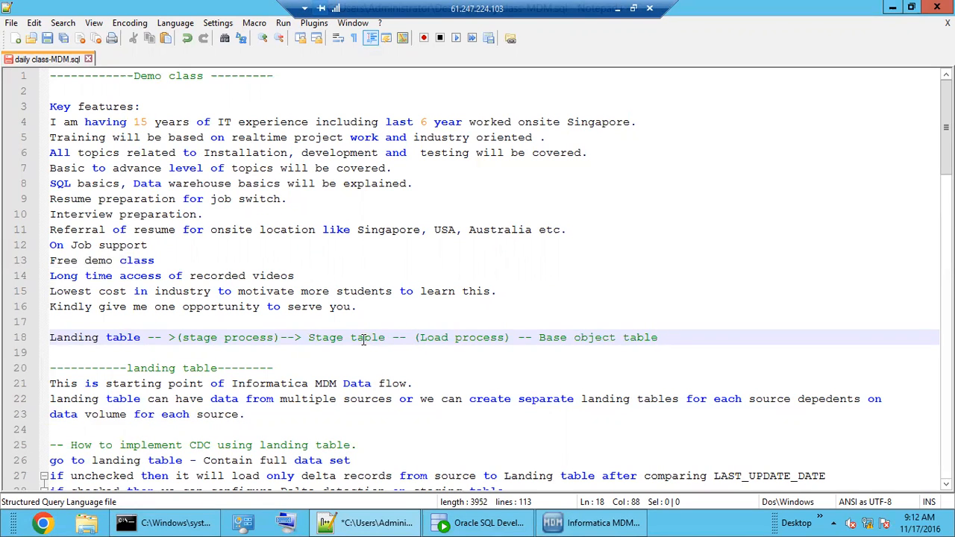
Highlight "Base object table" and "Stage table" in the data flow line to compare them, glancing at the Informatica MDM console
left_click_drag(539, 337, 670, 339)
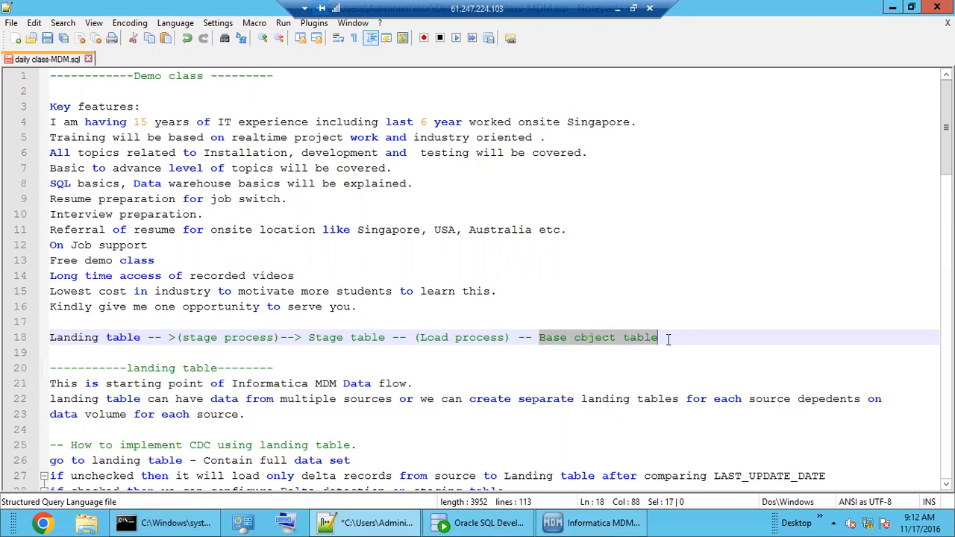
left_click(670, 339)
left_click(309, 337)
left_click_drag(322, 338, 386, 340)
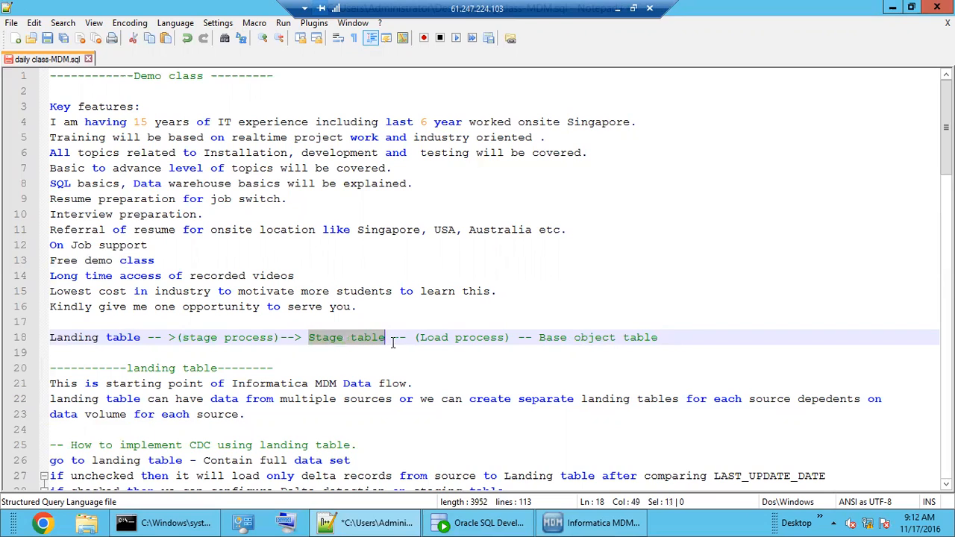
left_click_drag(541, 338, 662, 338)
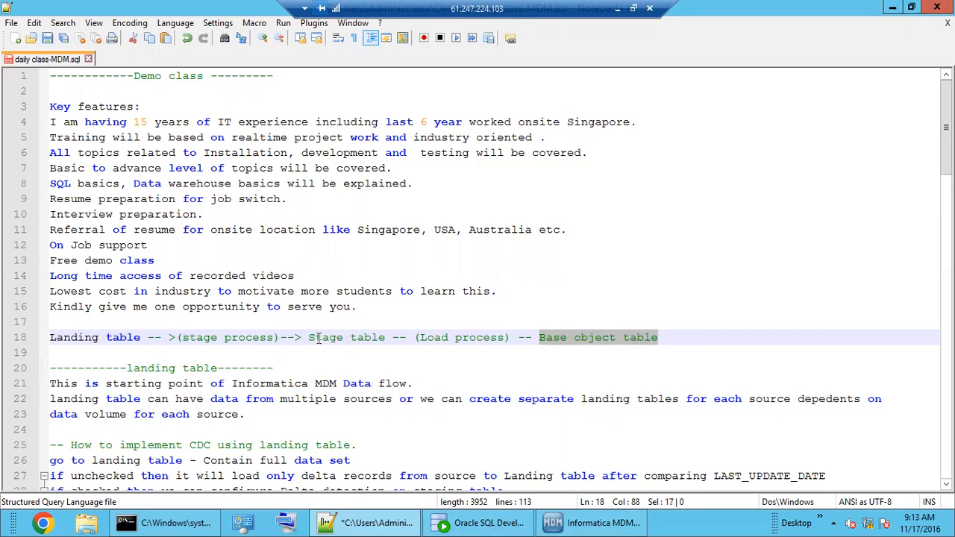
left_click_drag(305, 338, 377, 338)
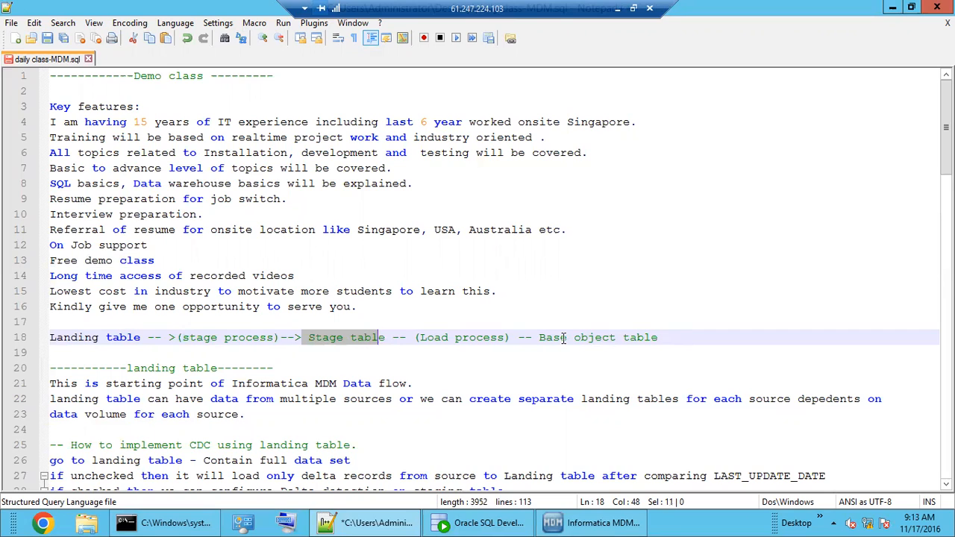
left_click(662, 338)
left_click(337, 339)
left_click(407, 339)
left_click_drag(304, 338, 387, 338)
left_click(594, 523)
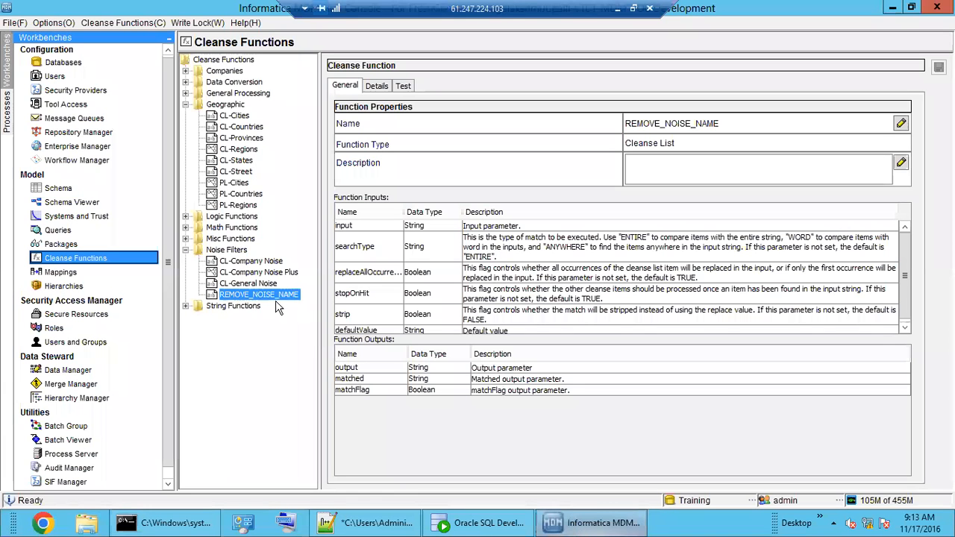
left_click(370, 523)
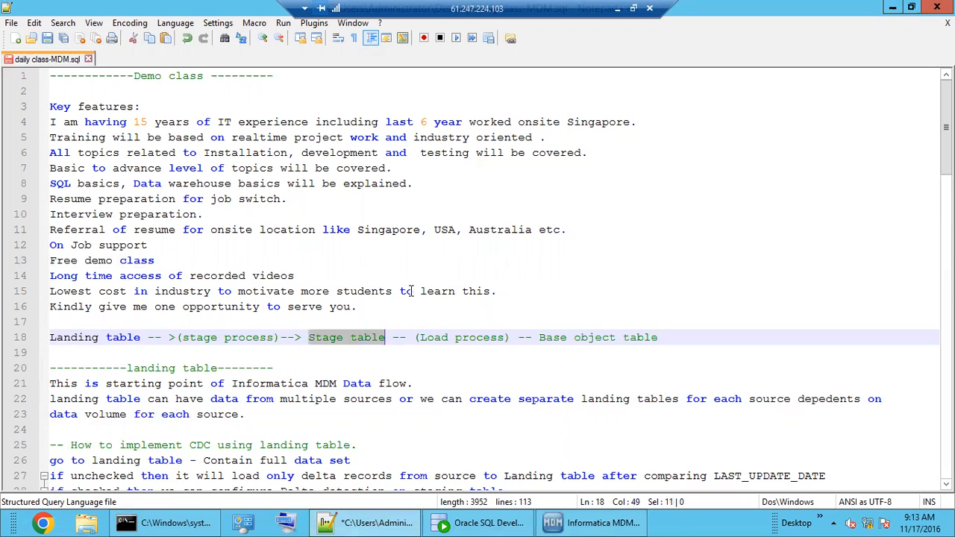
Review the staging table section of the notes, highlighting the key words in the line relating staging tables to the base object table
double_click(332, 339)
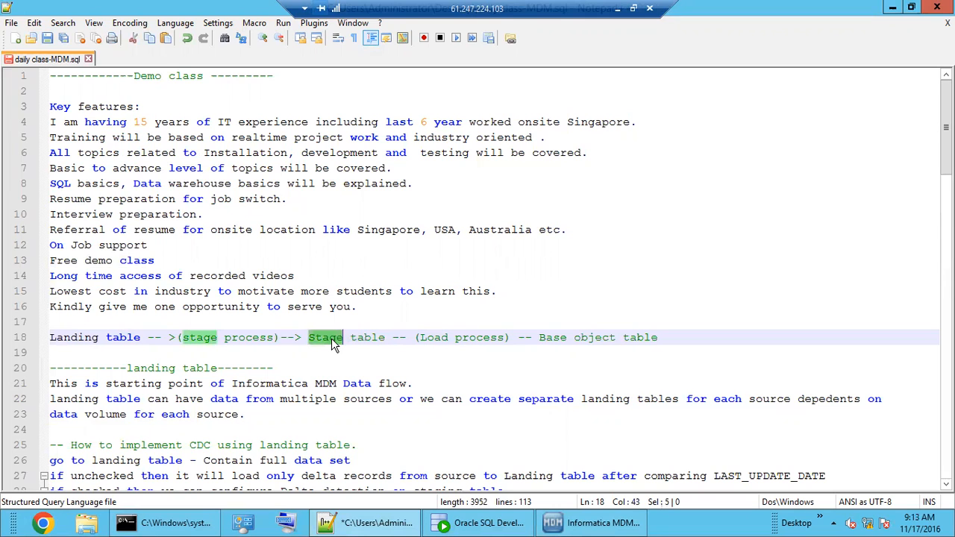
scroll(333, 351, "down", 1)
scroll(333, 351, "down", 5)
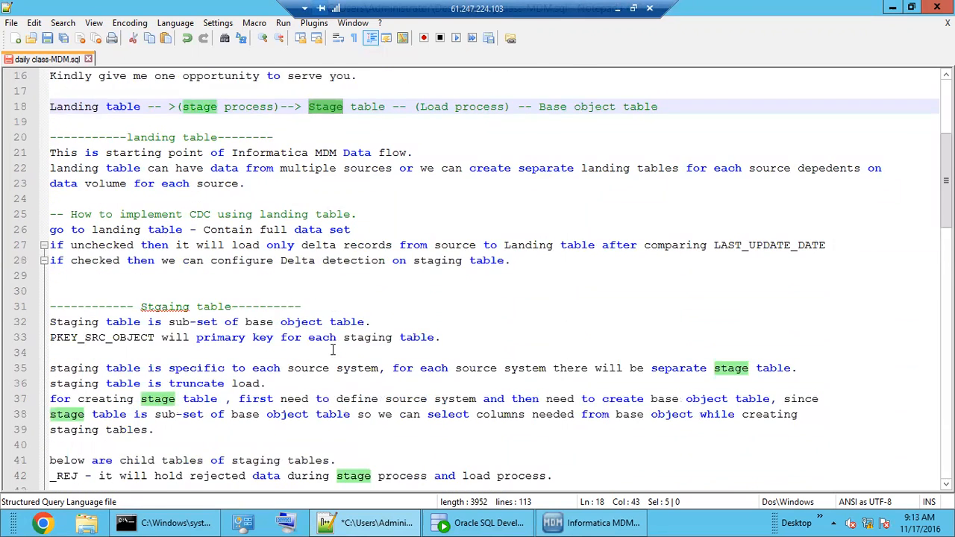
left_click(163, 260)
double_click(164, 260)
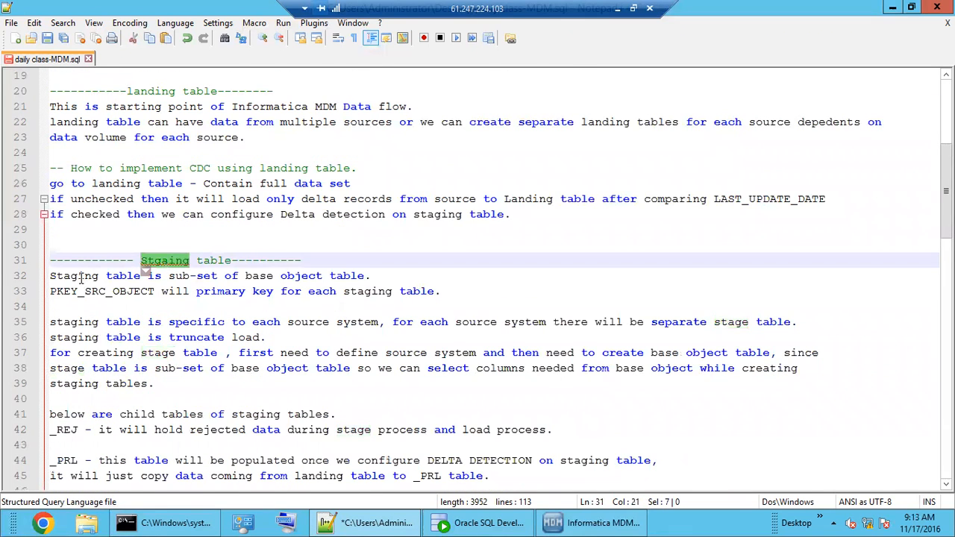
left_click(79, 276)
left_click_drag(249, 276, 325, 276)
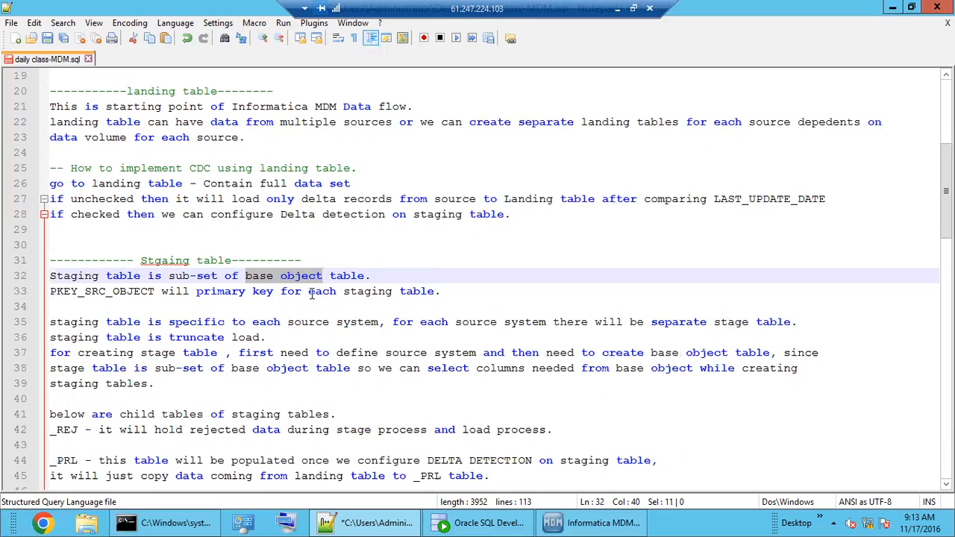
double_click(76, 276)
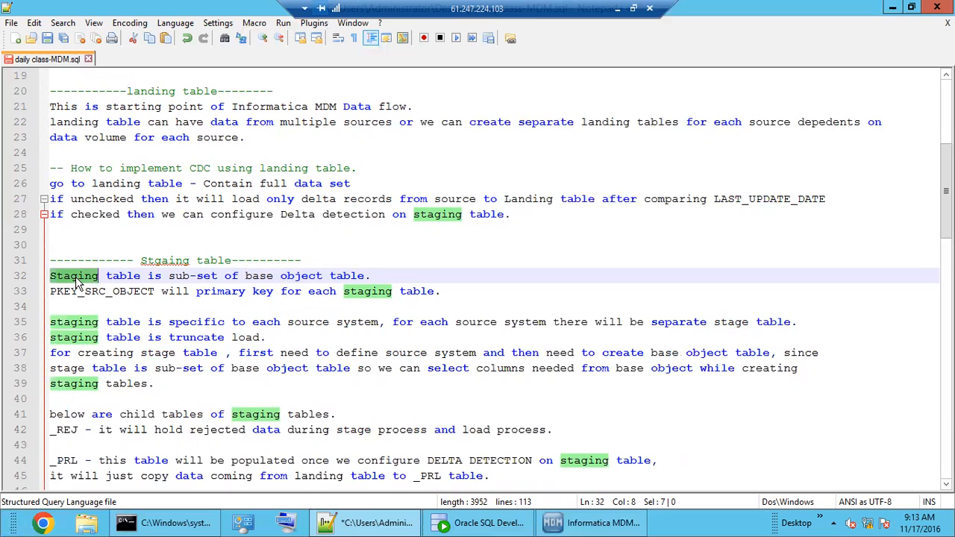
double_click(292, 278)
double_click(346, 276)
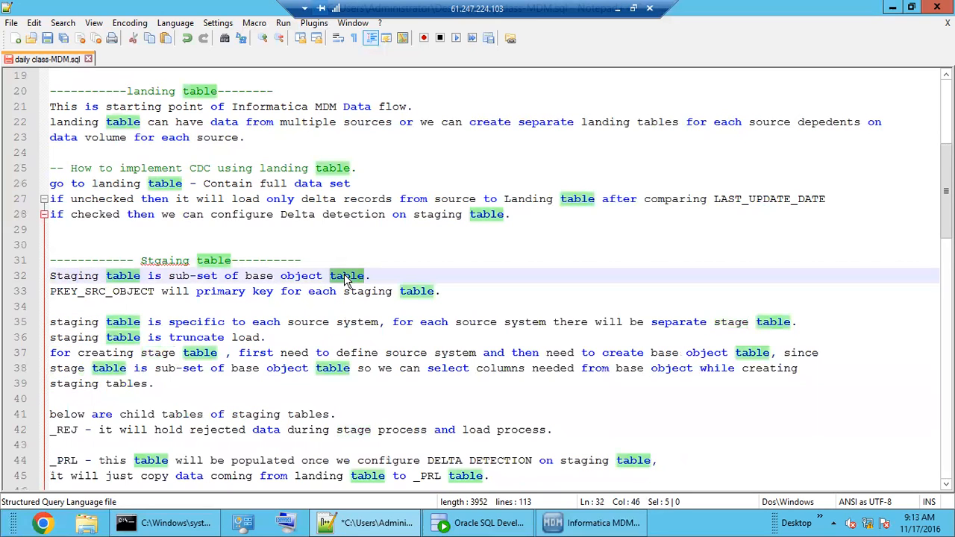
double_click(301, 276)
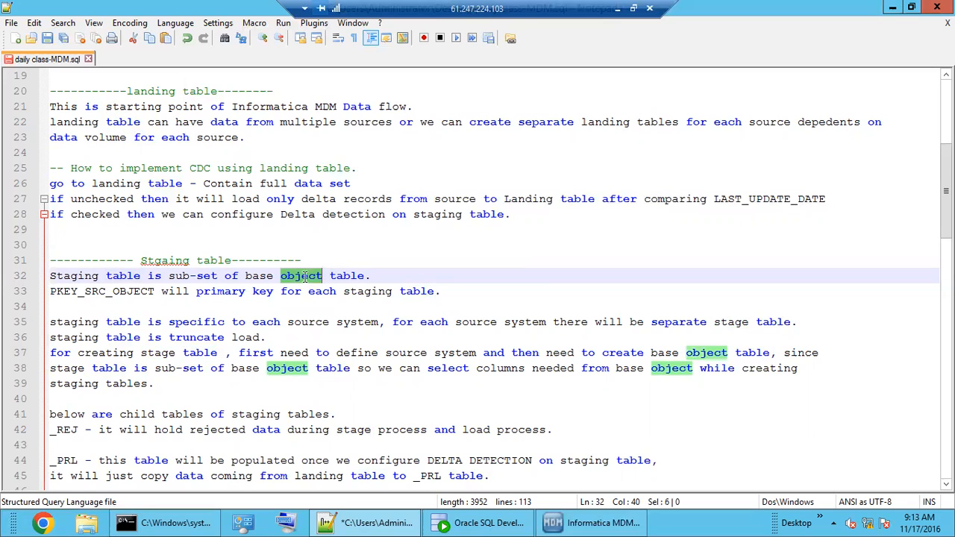
double_click(347, 276)
double_click(303, 275)
left_click(373, 275)
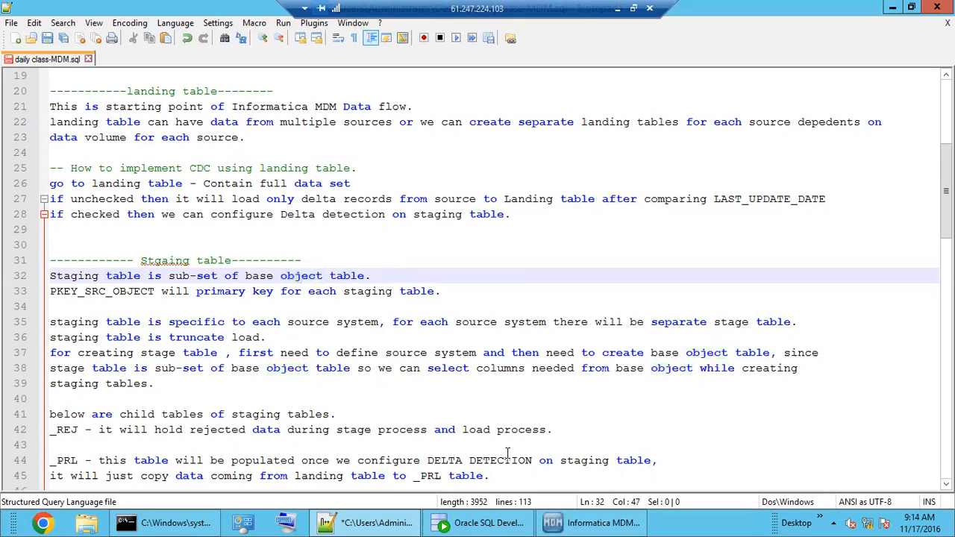
Switch to the Informatica MDM console, inspect base object B_CUST and its staging table S_EDW_CUST in the schema, and return to the Notepad++ notes
left_click(593, 522)
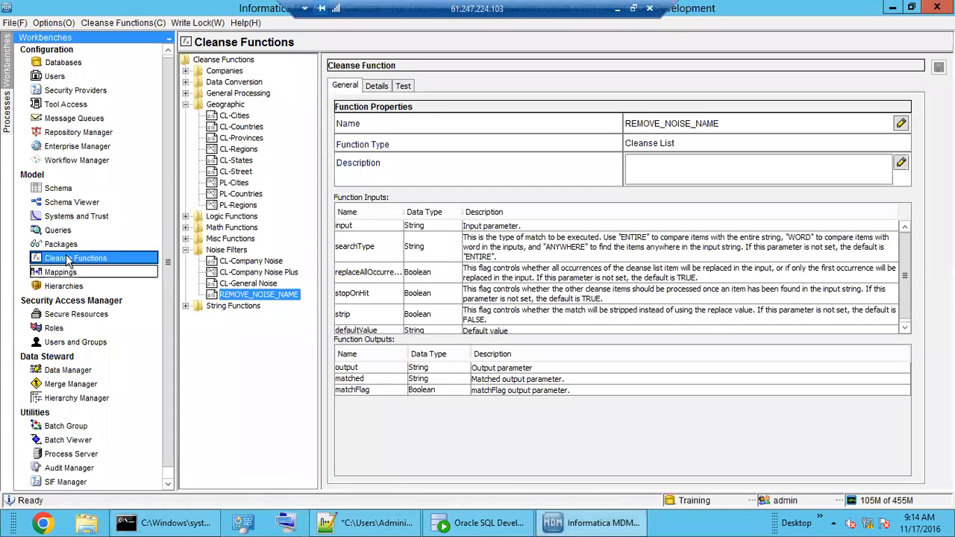
left_click(66, 190)
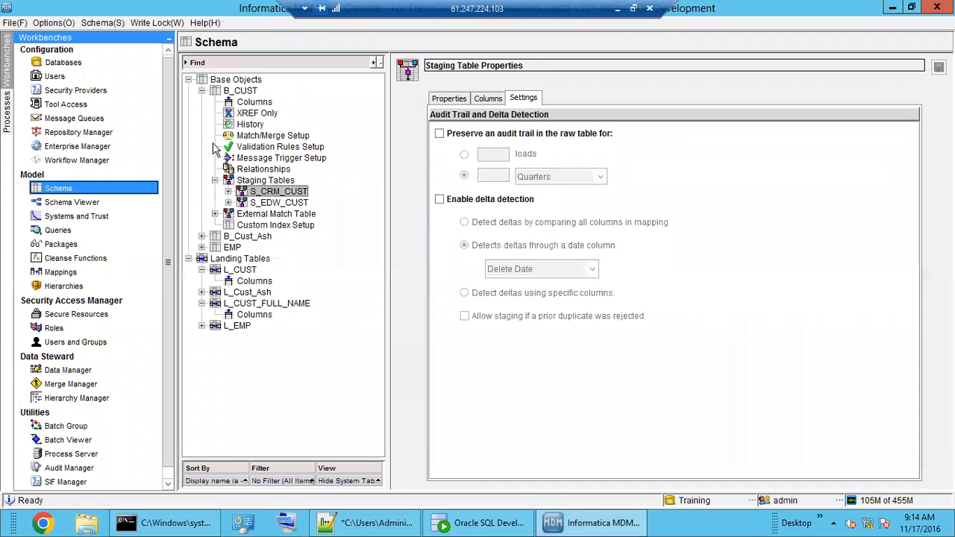
double_click(240, 92)
double_click(239, 91)
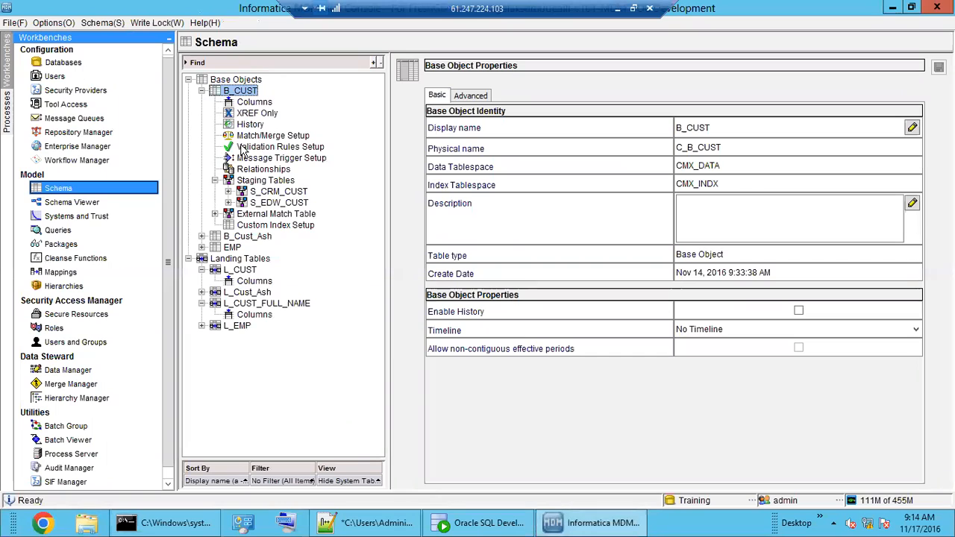
left_click(273, 203)
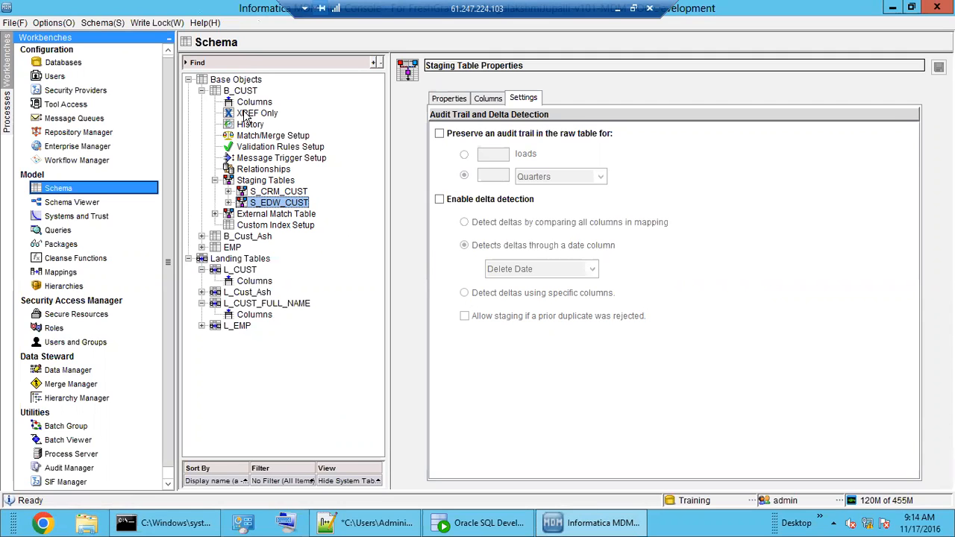
left_click(351, 523)
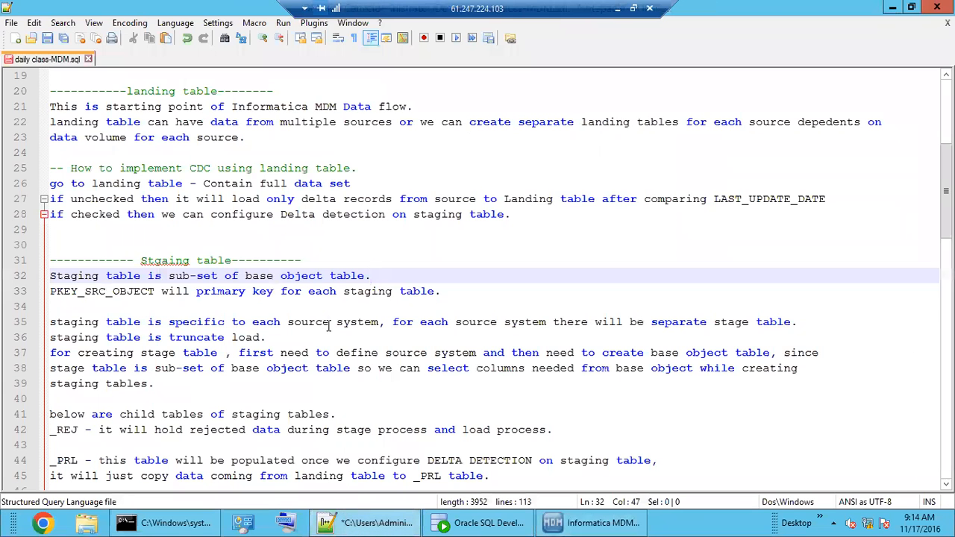
left_click(320, 299)
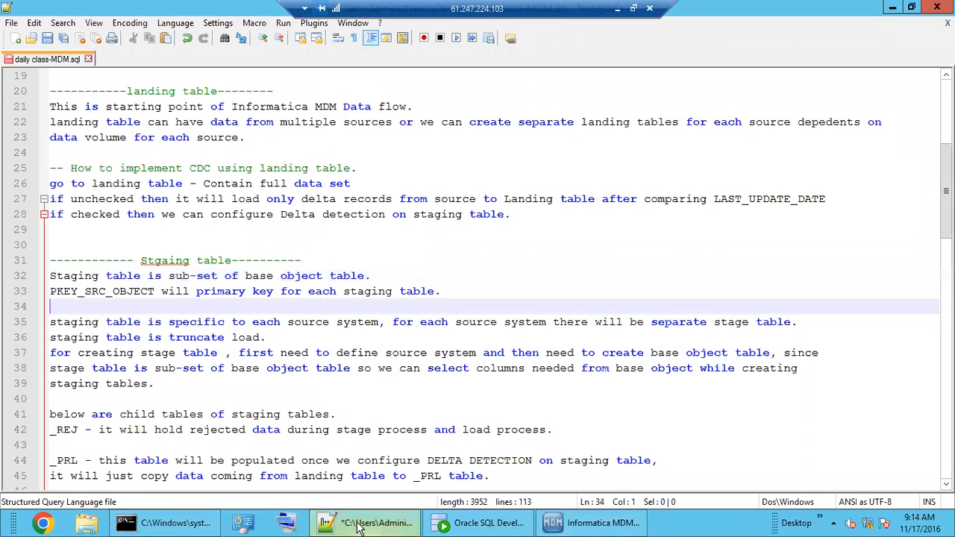
Review the data flow line in the notes, highlighting the stage process, the load process and the base object table in turn
scroll(209, 341, "up", 4)
scroll(210, 341, "up", 2)
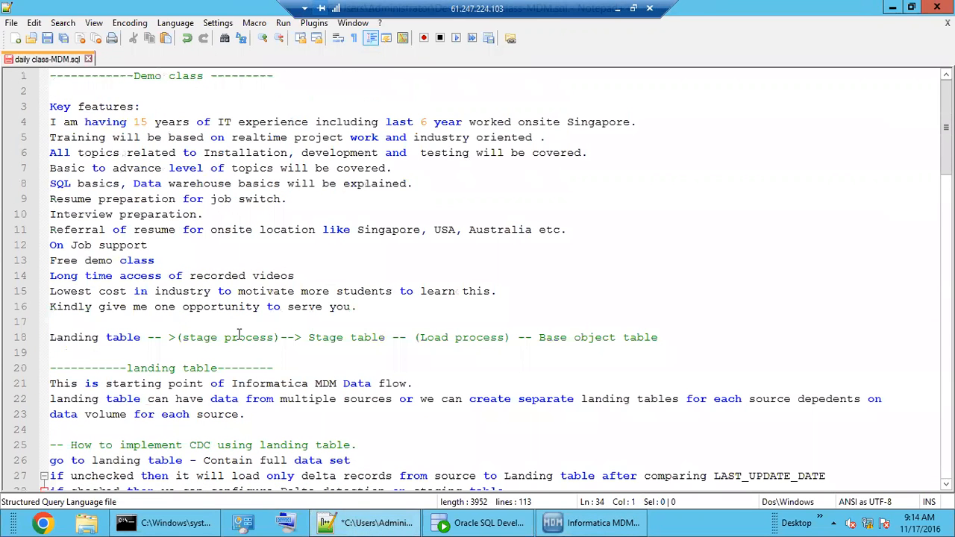
left_click_drag(93, 338, 333, 337)
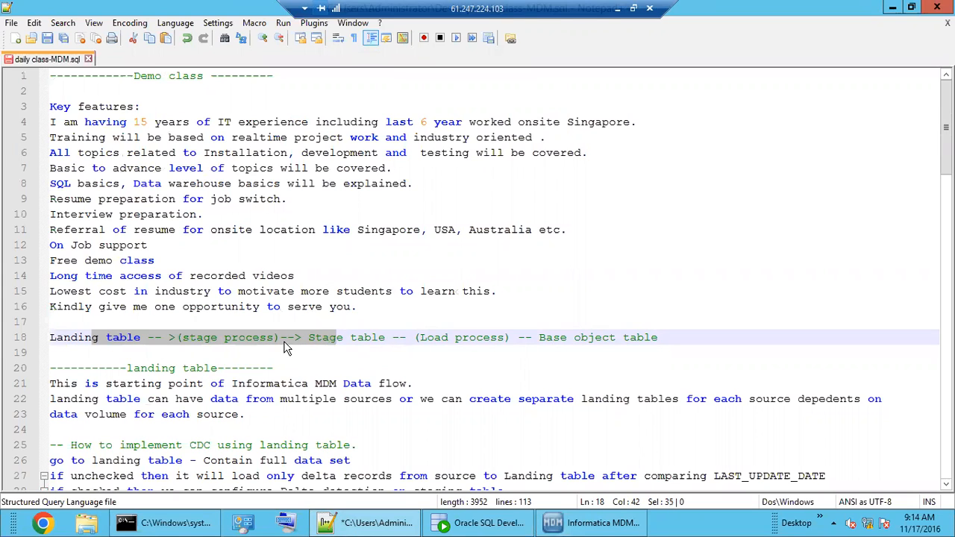
left_click(453, 337)
left_click_drag(386, 338, 523, 337)
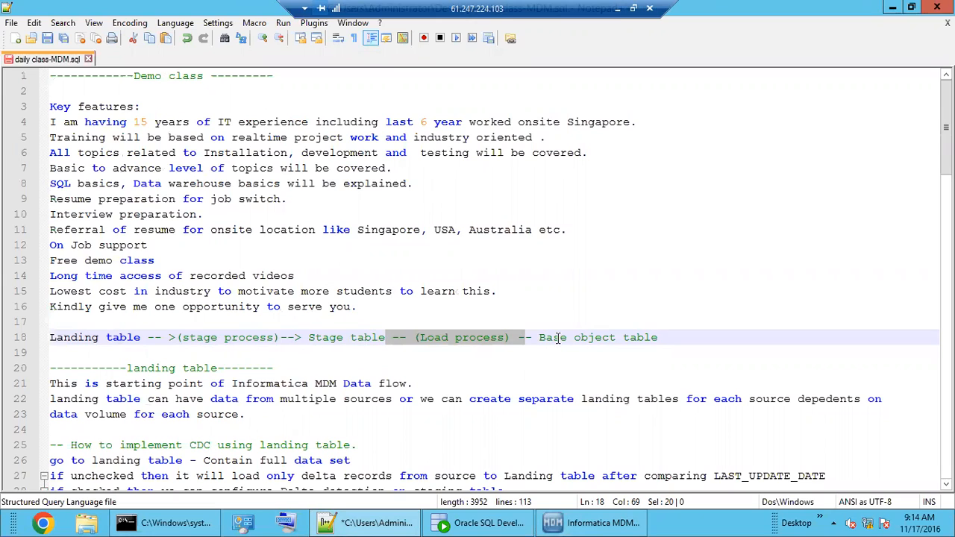
double_click(557, 340)
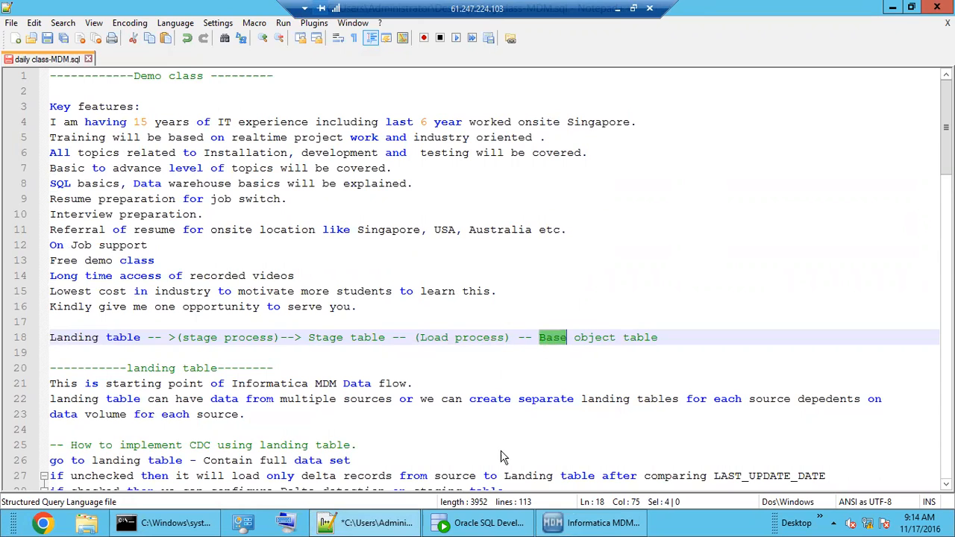
Switch to the Informatica MDM console and compare the columns of staging table S_EDW_CUST with those of base object B_CUST
left_click(593, 522)
left_click(228, 202)
left_click(284, 224)
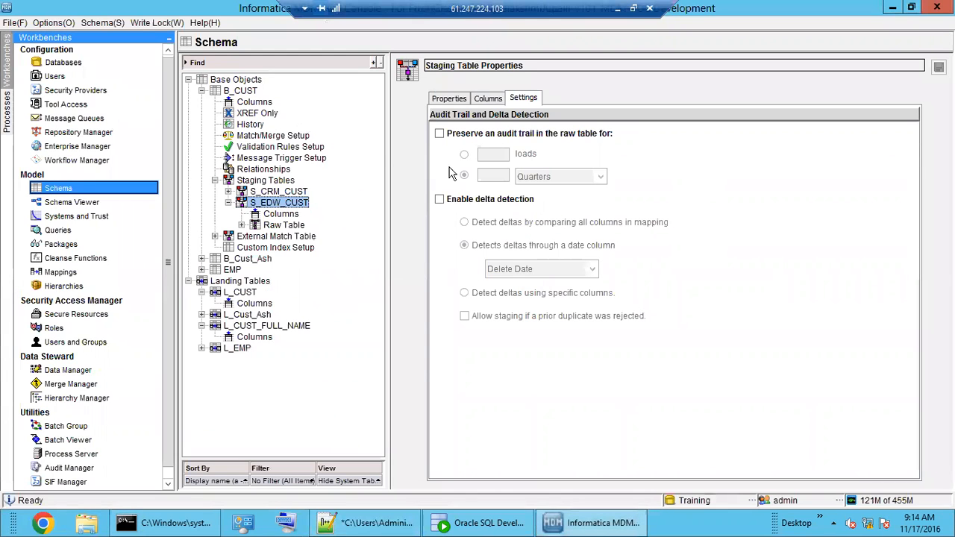
key("Up")
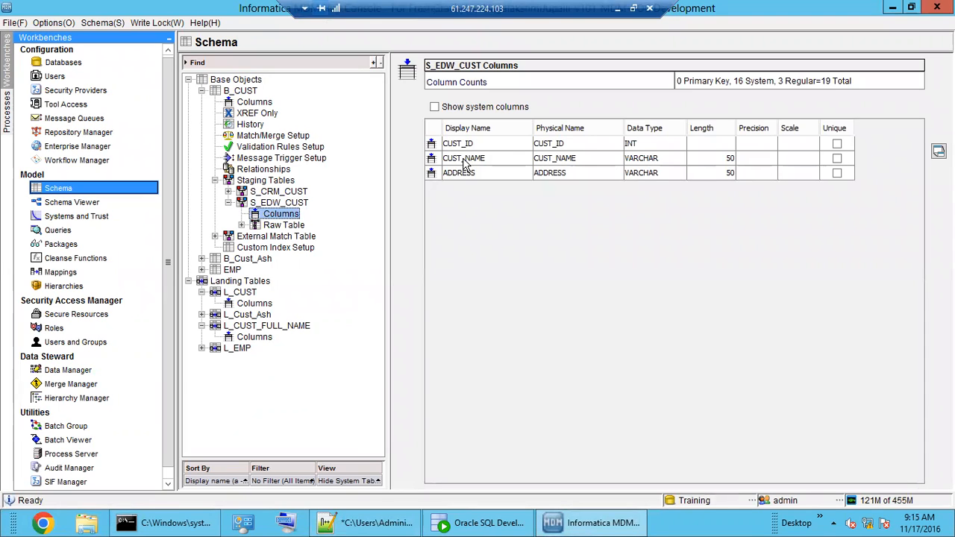
left_click(254, 102)
left_click(458, 160)
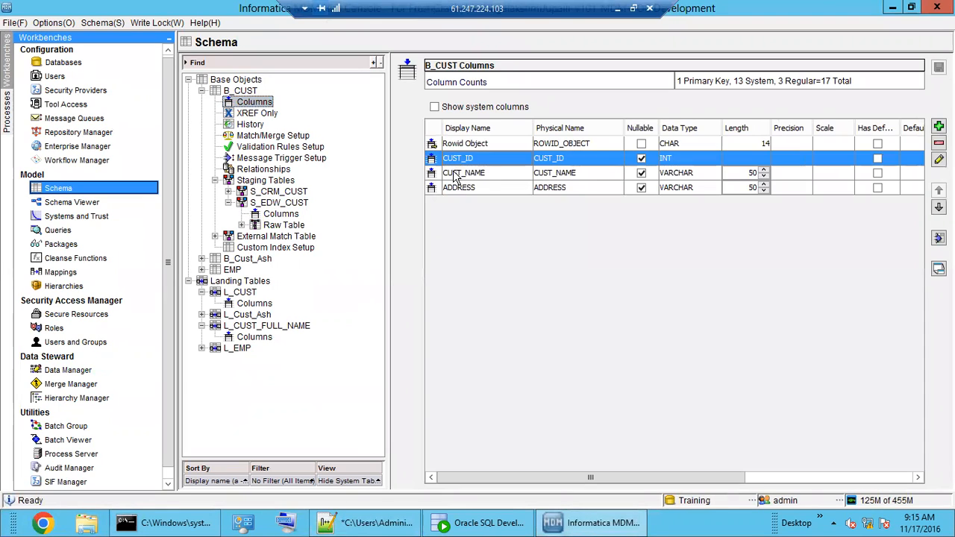
key("Down")
key("Down")
key("Up")
key("Up")
Examine CUST_ID, CUST_NAME and ADDRESS in the S_EDW_CUST staging table's columns, then return to the B_CUST columns
left_click(288, 214)
left_click(469, 173)
key("Up")
key("Up")
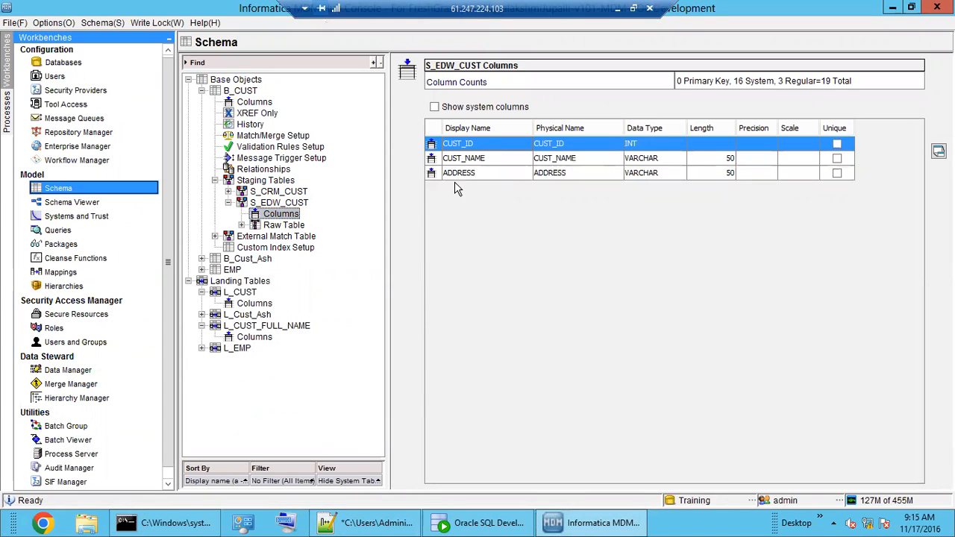
left_click(466, 174)
key("Up")
left_click(466, 176)
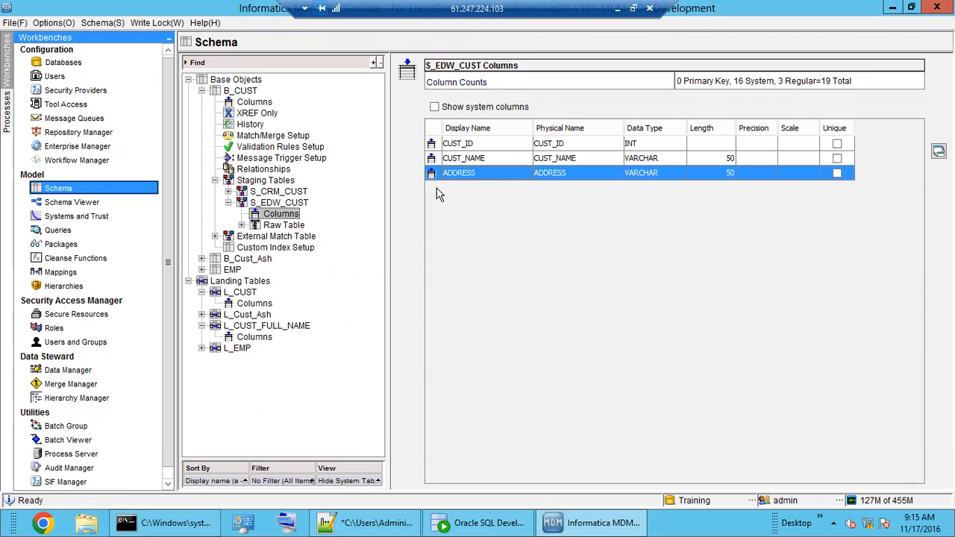
left_click(460, 160)
left_click(461, 177)
left_click(475, 160)
left_click(473, 172)
left_click(473, 159)
left_click(471, 173)
left_click(255, 102)
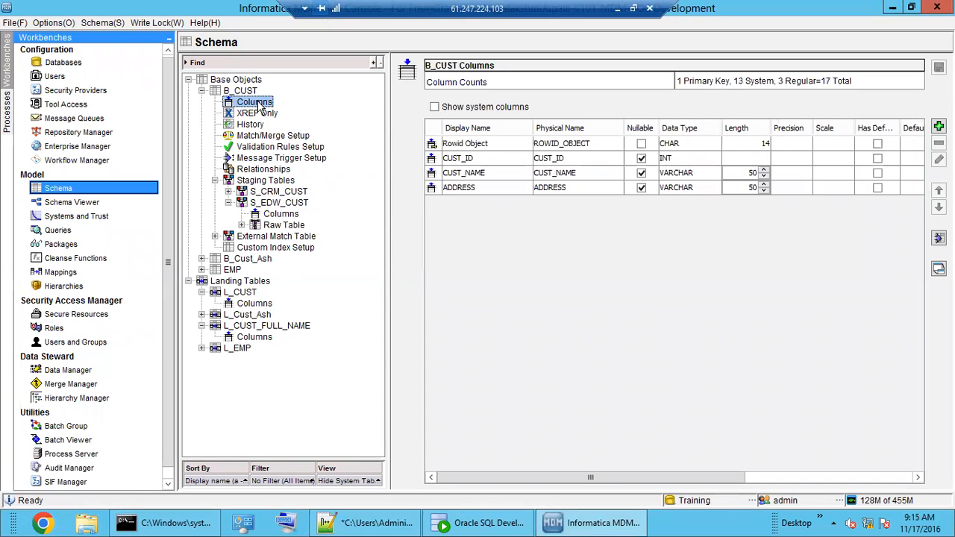
Start adding a staging table to base object B_CUST, select the ADDRESS and CUST_NAME columns, and cancel without creating it
left_click(293, 216)
left_click(266, 184)
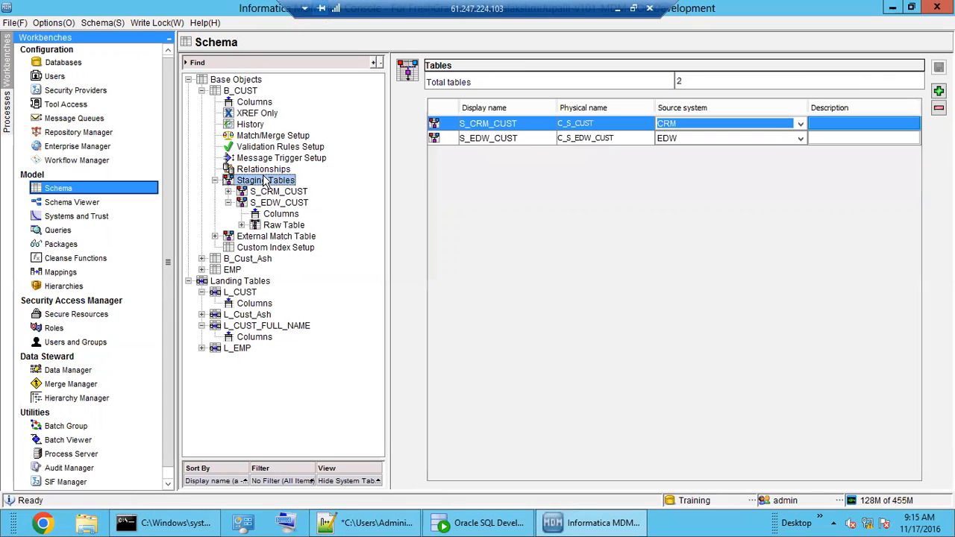
right_click(267, 184)
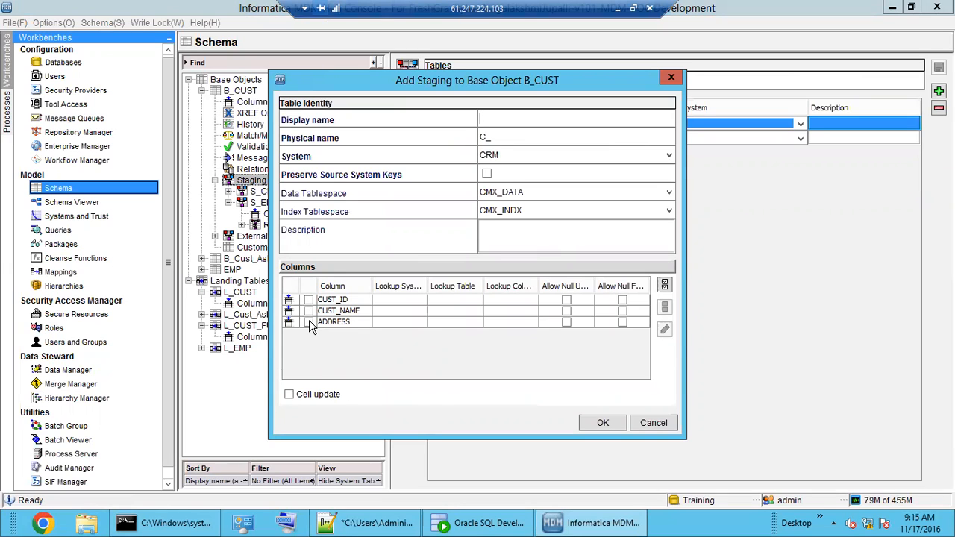
left_click(309, 321)
left_click(309, 310)
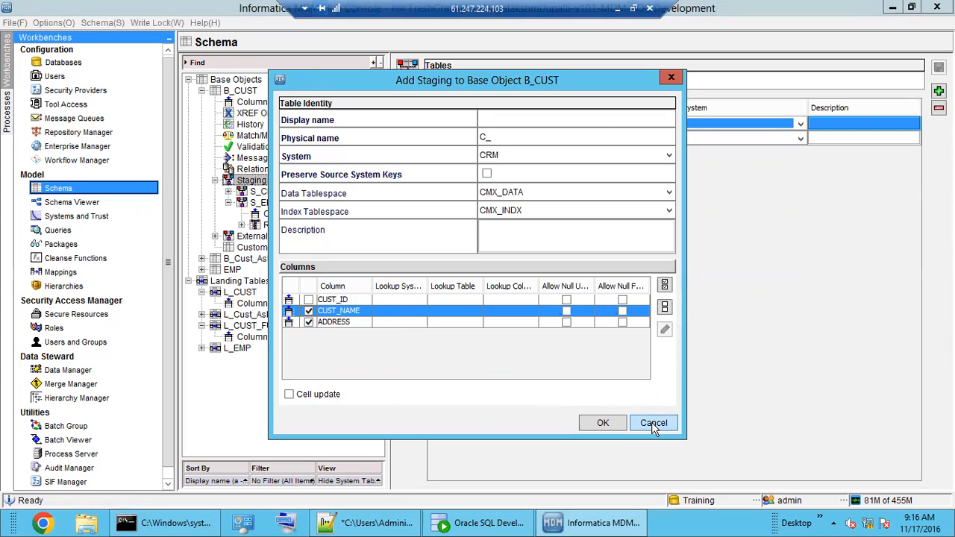
left_click(653, 423)
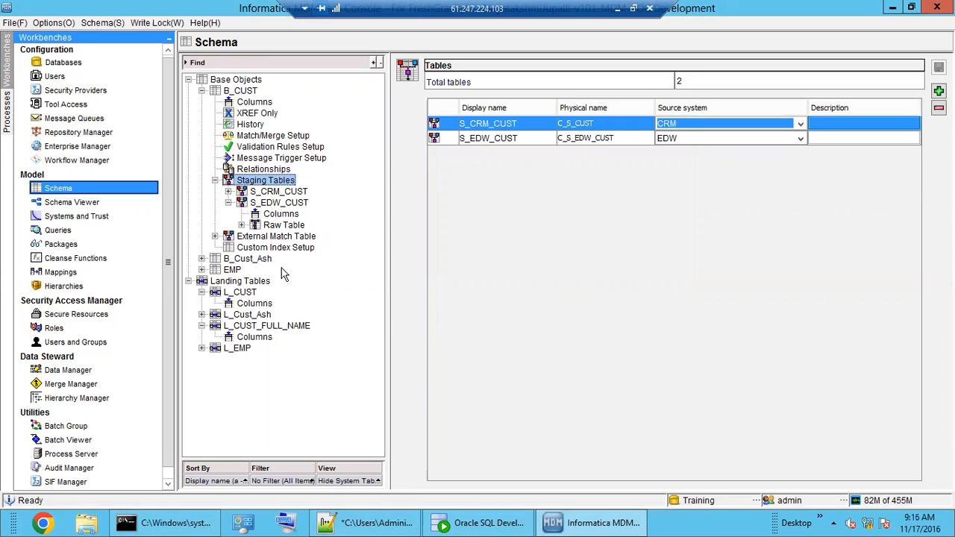
Inspect the Load process of B_CUST in the Batch Viewer, comparing its load jobs from S_CRM_CUST and S_EDW_CUST
left_click(68, 440)
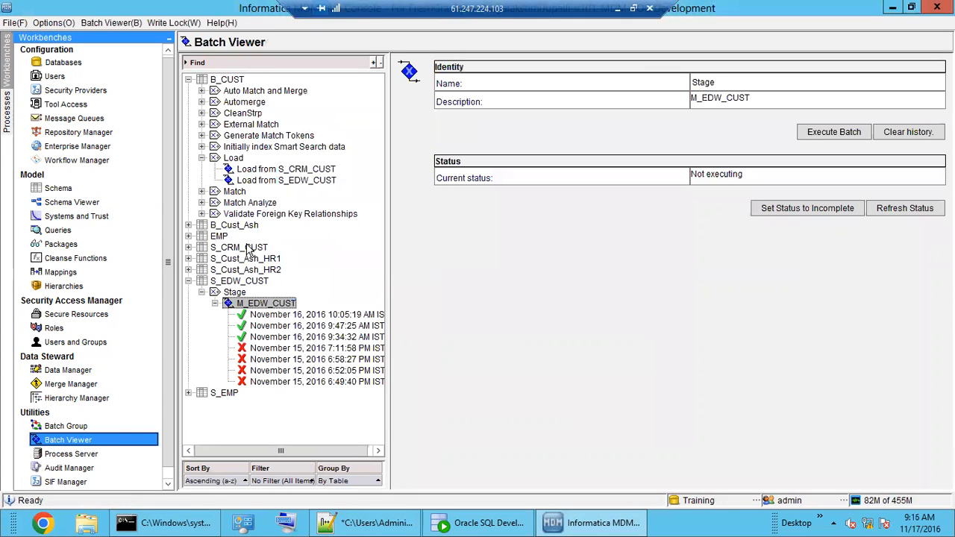
left_click(234, 159)
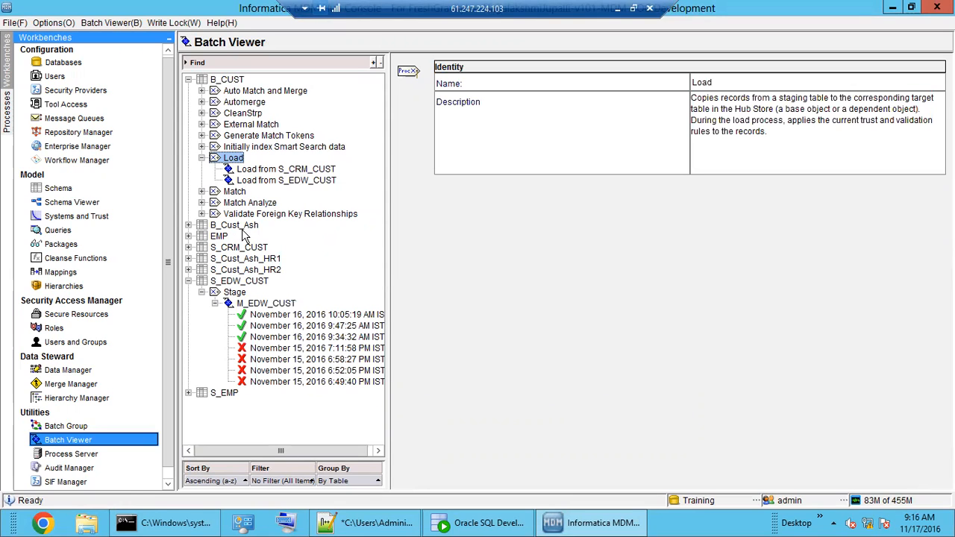
left_click(293, 181)
left_click(293, 170)
left_click(293, 182)
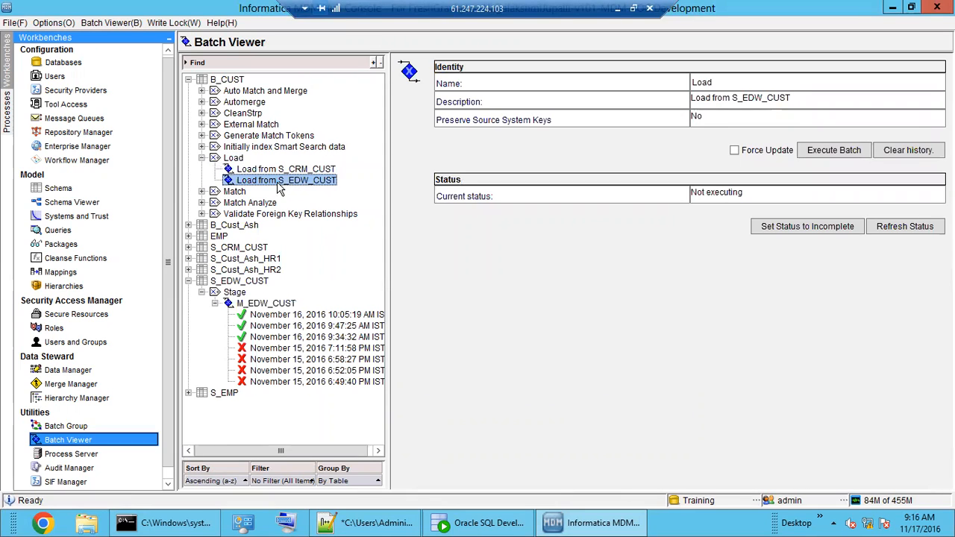
left_click(304, 171)
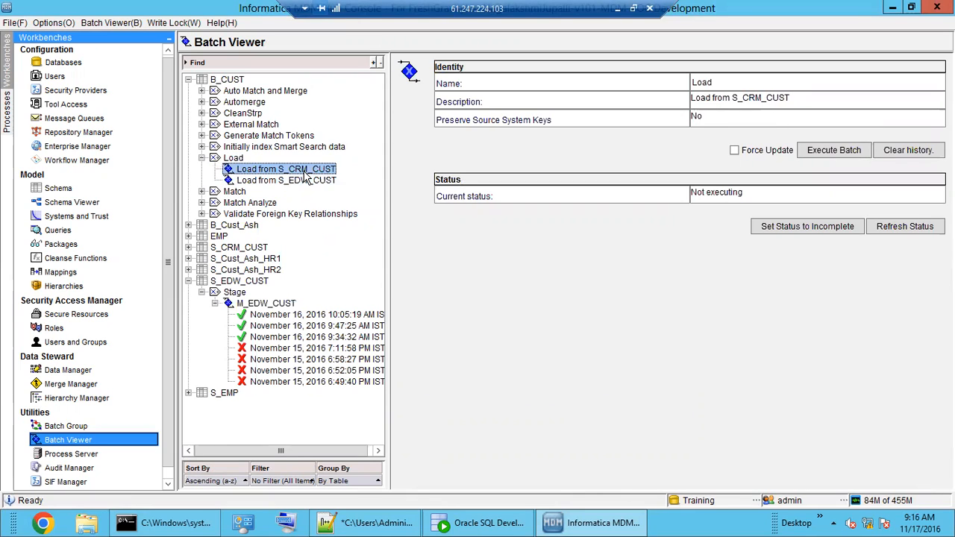
left_click(304, 180)
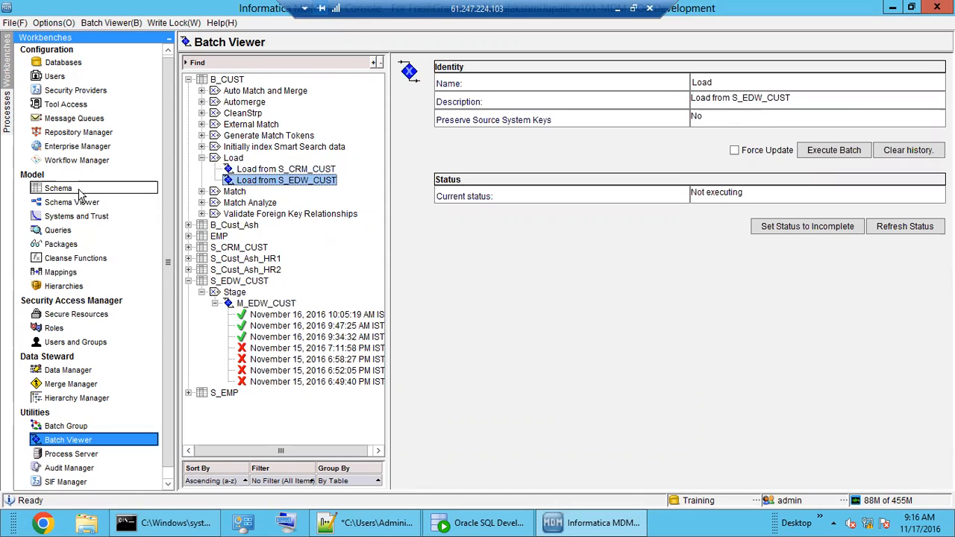
Relate the S_EDW_CUST load job in the Batch Viewer to the S_EDW_CUST staging table's settings and columns in the schema
left_click(59, 189)
left_click(279, 202)
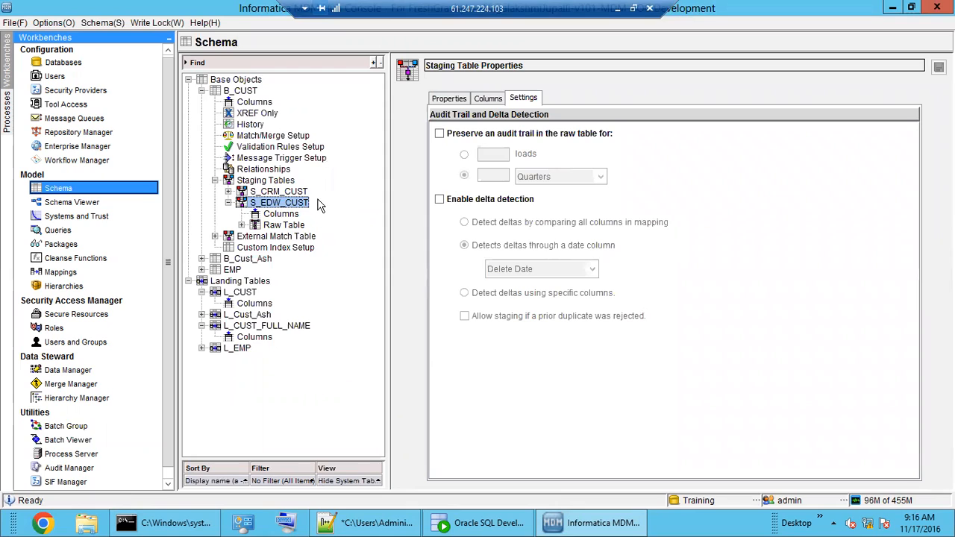
left_click(97, 439)
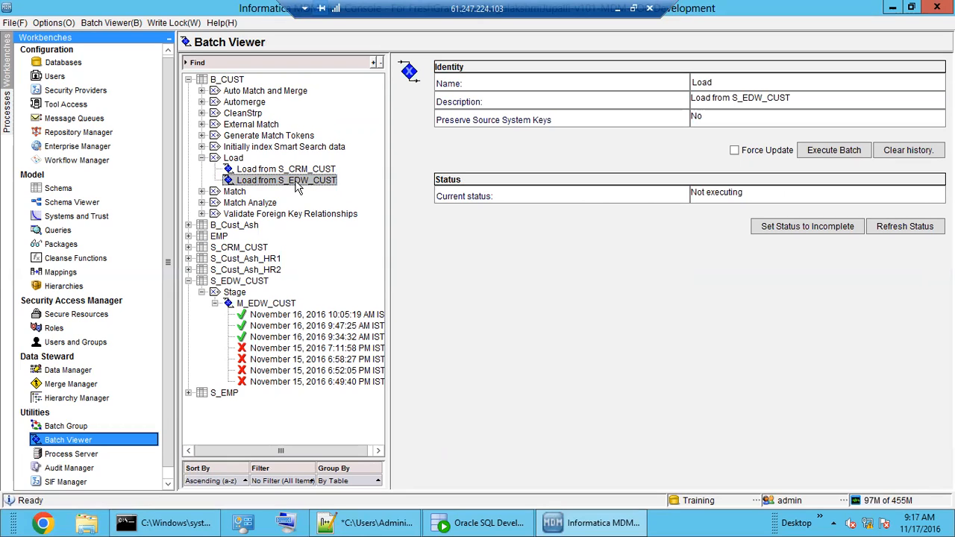
left_click(89, 189)
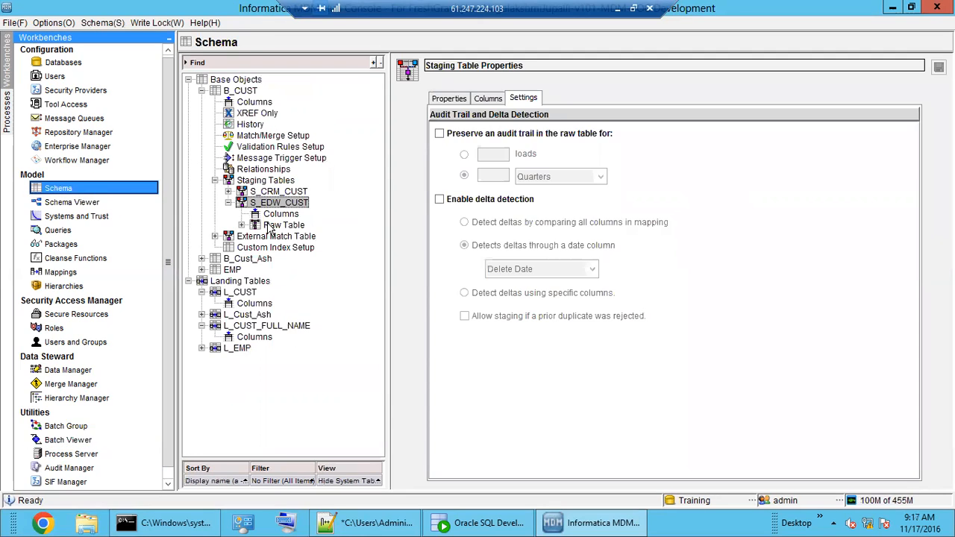
left_click(277, 216)
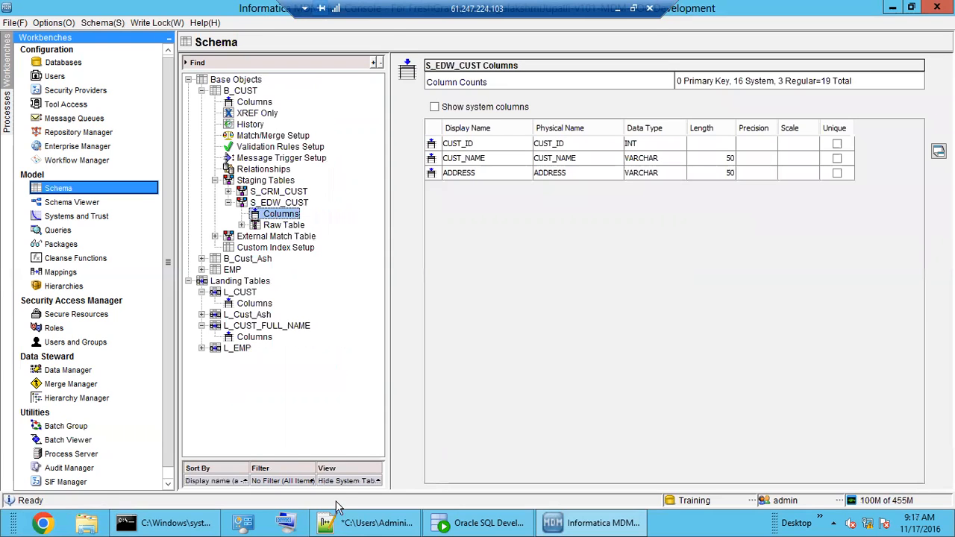
Switch to the Notepad++ notes and highlight the data flow line from landing table to base object table, glancing at the MDM console
left_click(355, 523)
left_click_drag(92, 338, 133, 337)
left_click_drag(211, 337, 266, 339)
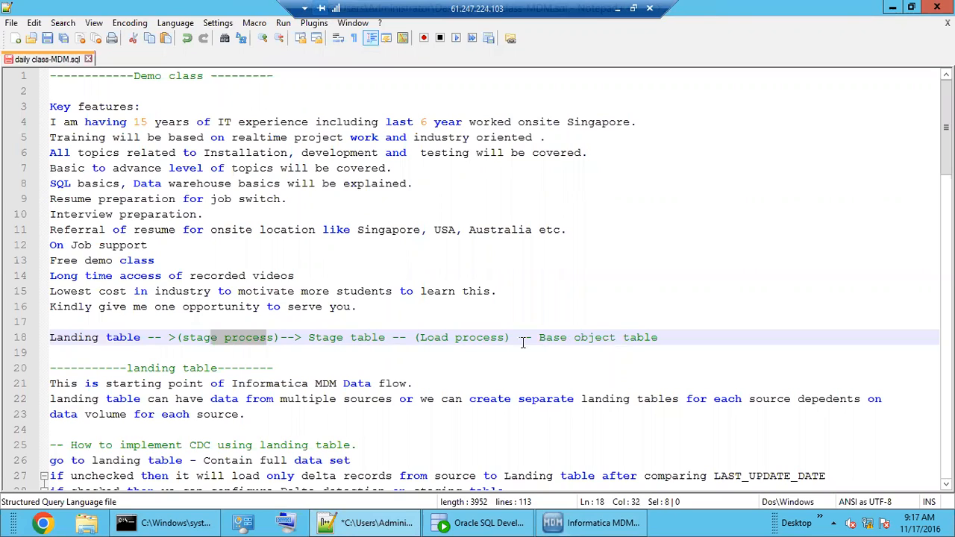
left_click_drag(553, 338, 631, 338)
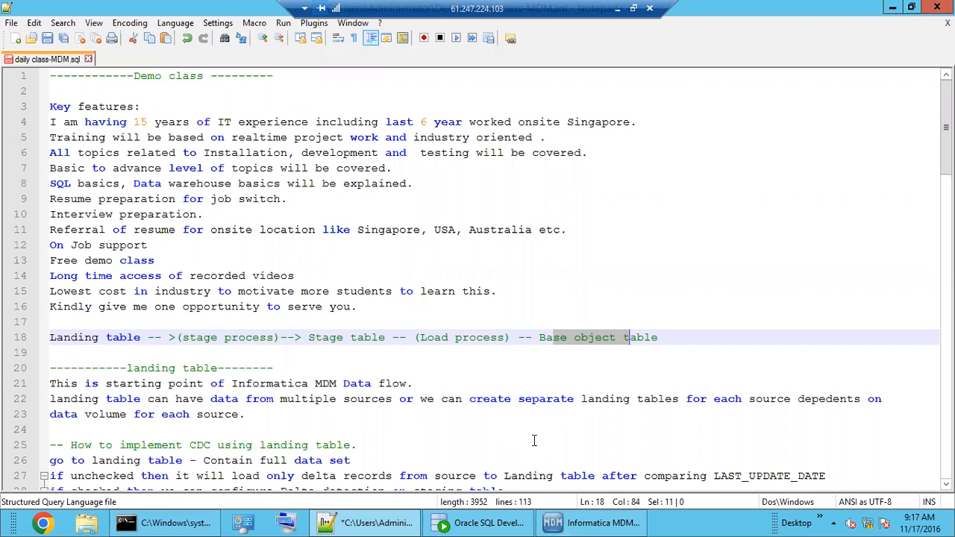
left_click(578, 523)
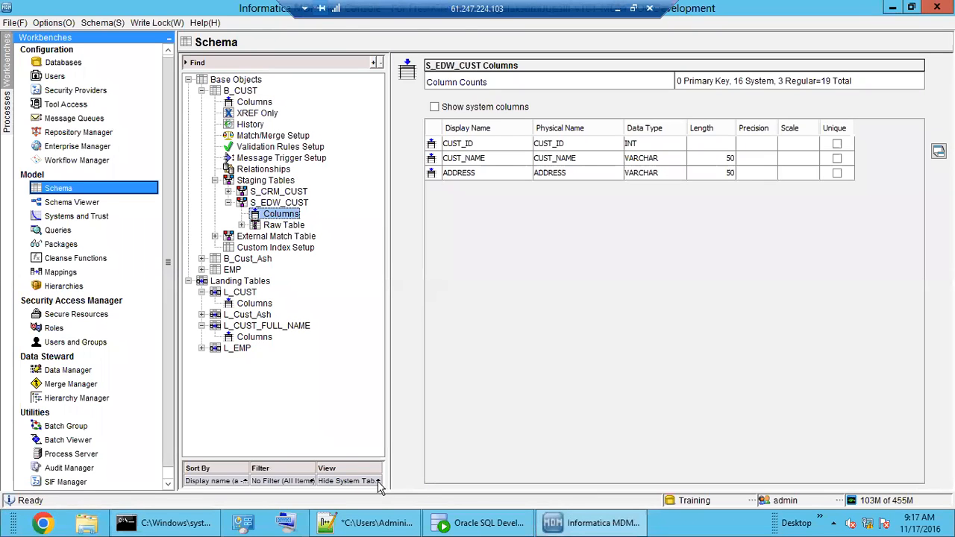
left_click(377, 526)
left_click_drag(303, 337, 657, 338)
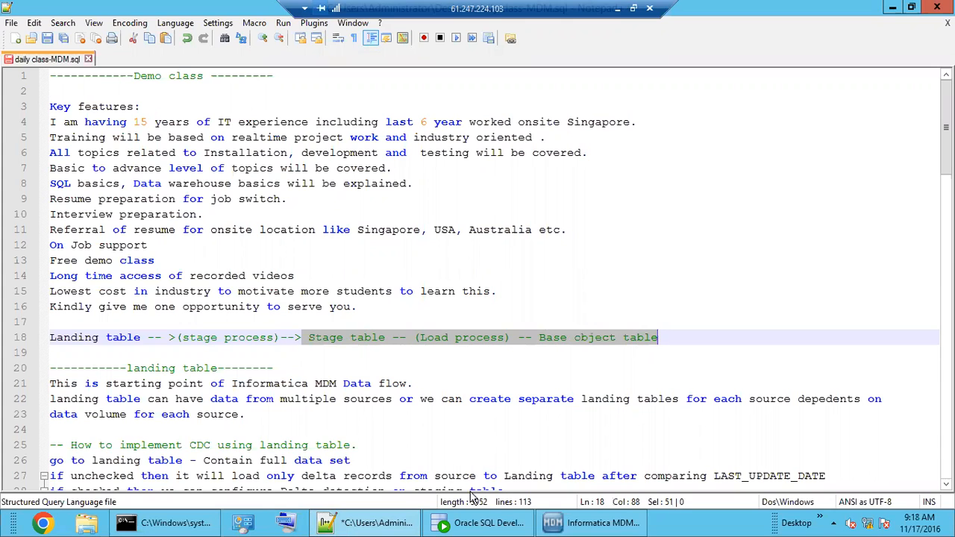
Return to the Informatica MDM console and examine the CUST_ID, CUST_NAME and ADDRESS columns of base object B_CUST
left_click(561, 524)
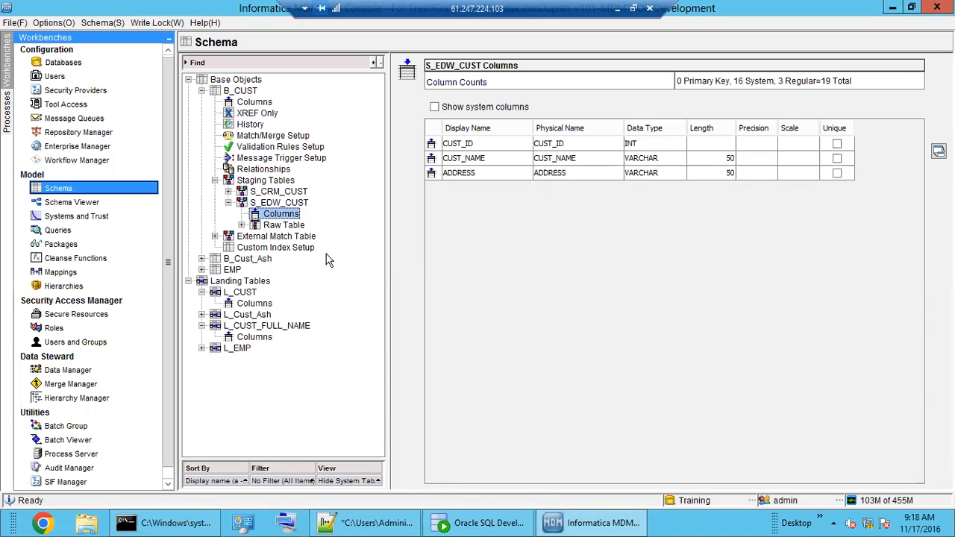
left_click(254, 102)
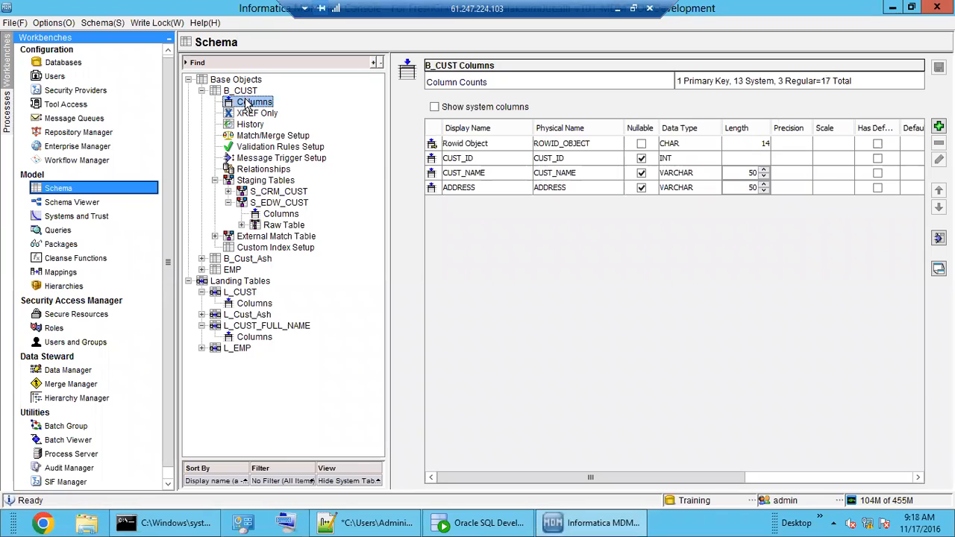
left_click(478, 188)
left_click(478, 173)
left_click(477, 158)
left_click(478, 172)
left_click(477, 187)
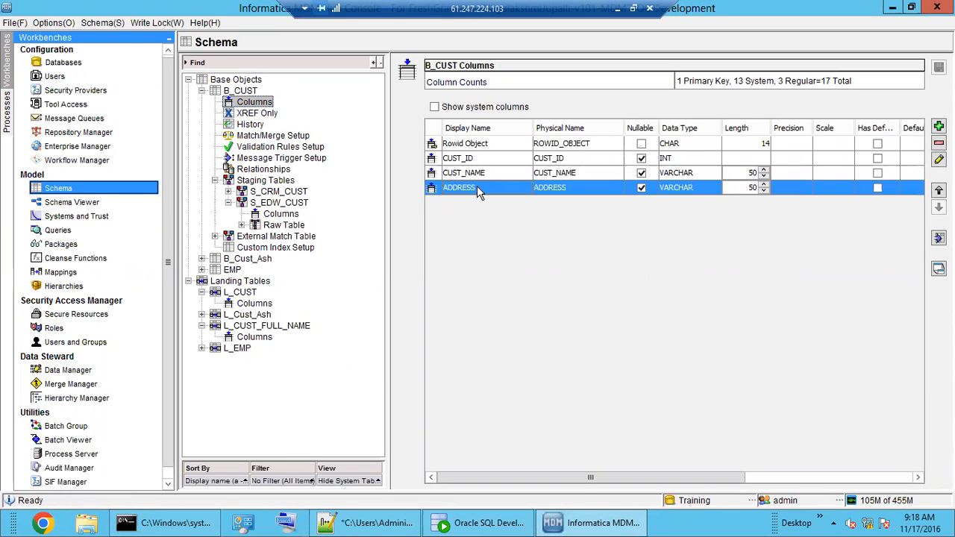
Demonstrate selecting ADDRESS and CUST_NAME for another staging table on B_CUST, cancel it, and reopen the base object's columns
right_click(267, 185)
left_click(298, 191)
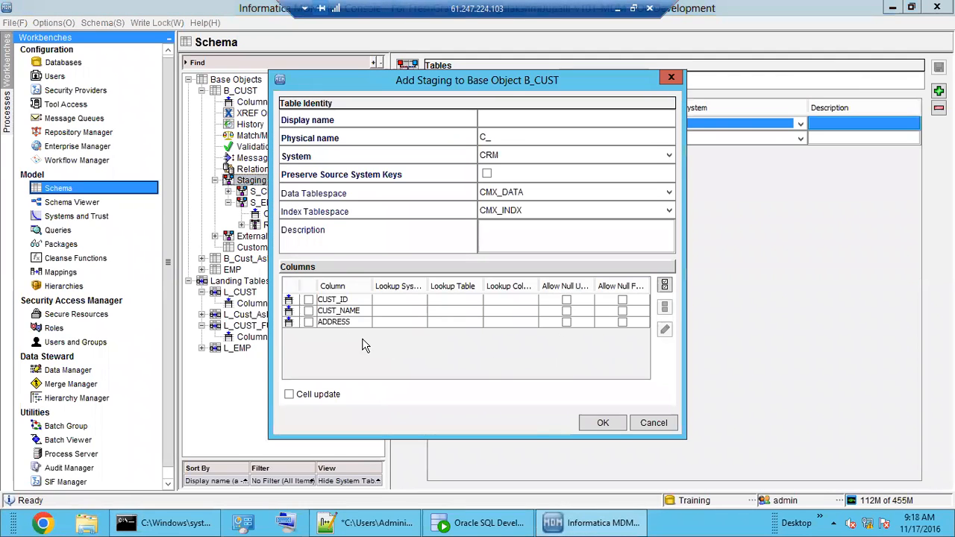
left_click(308, 323)
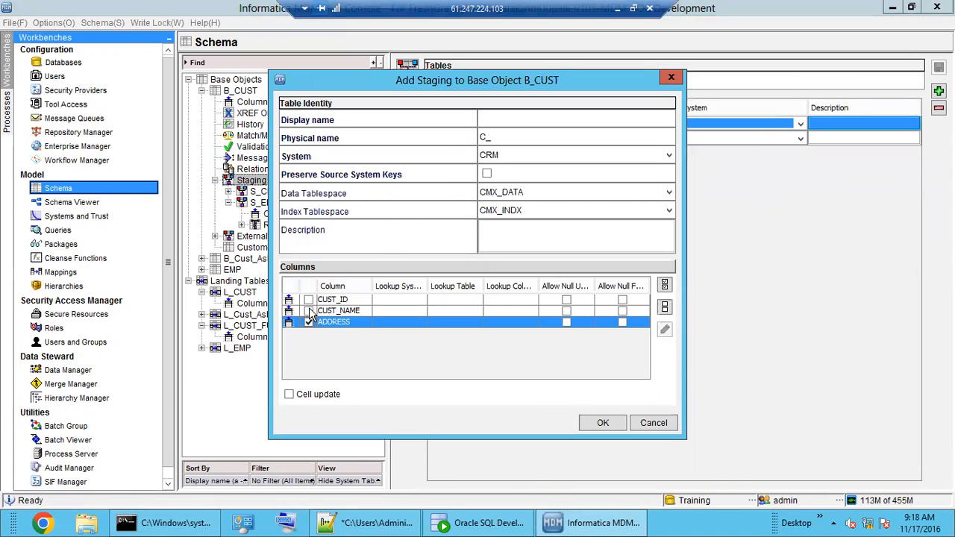
left_click(309, 311)
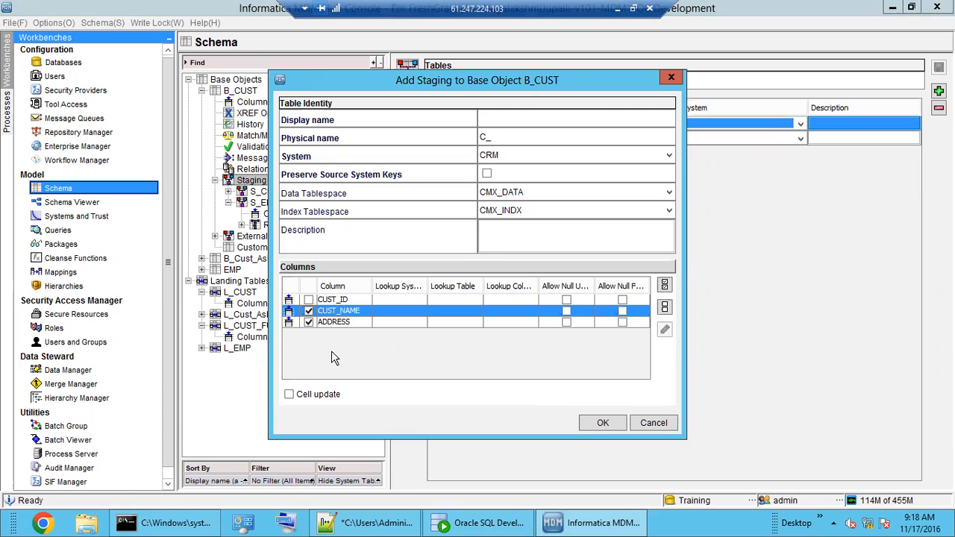
left_click(654, 423)
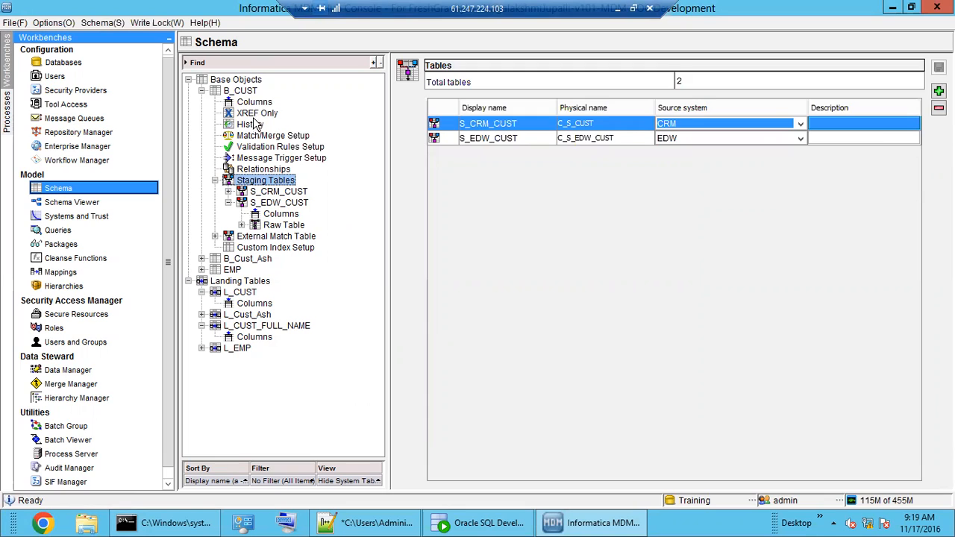
left_click(254, 103)
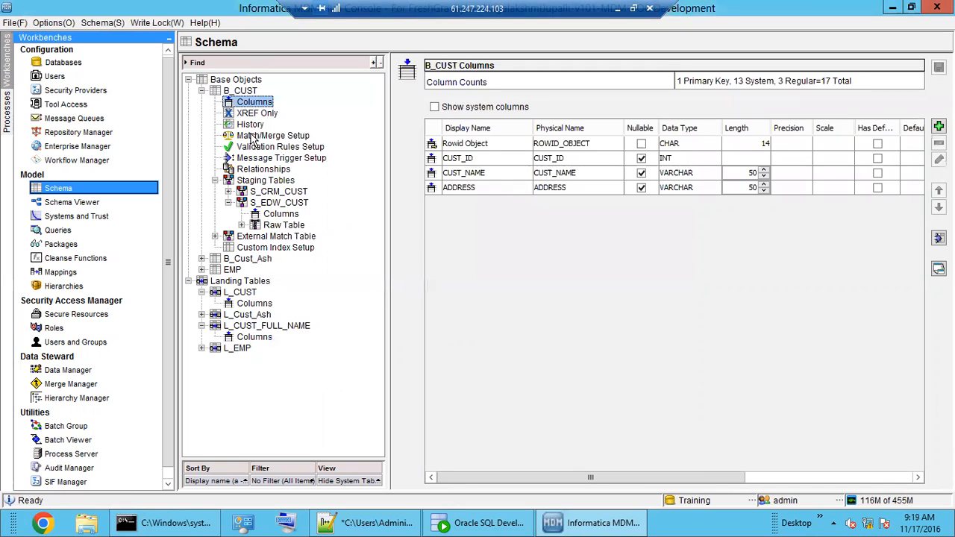
Compare the columns of base object B_CUST with the columns and settings of its staging table S_EDW_CUST
left_click(242, 92)
left_click(253, 105)
left_click(270, 204)
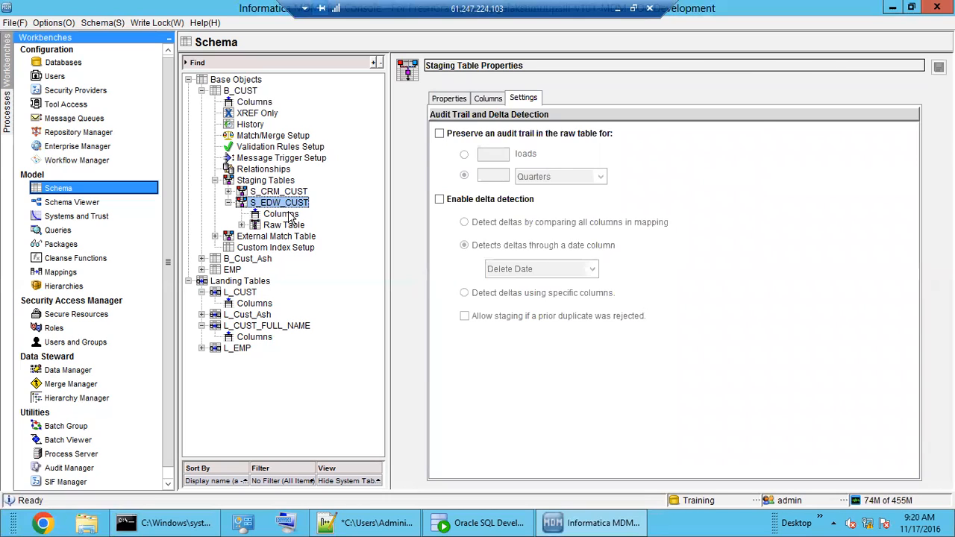
left_click(294, 216)
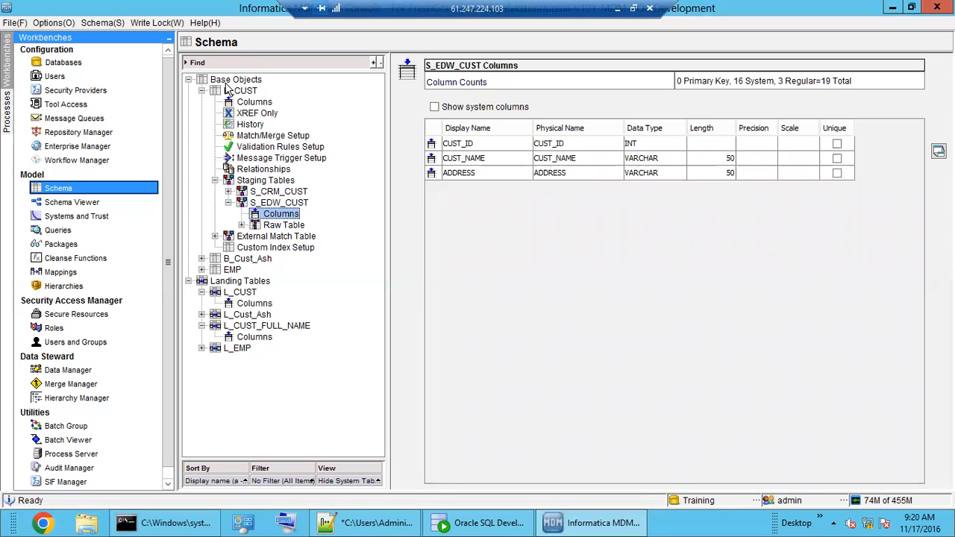
left_click(166, 23)
left_click(650, 285)
left_click(278, 203)
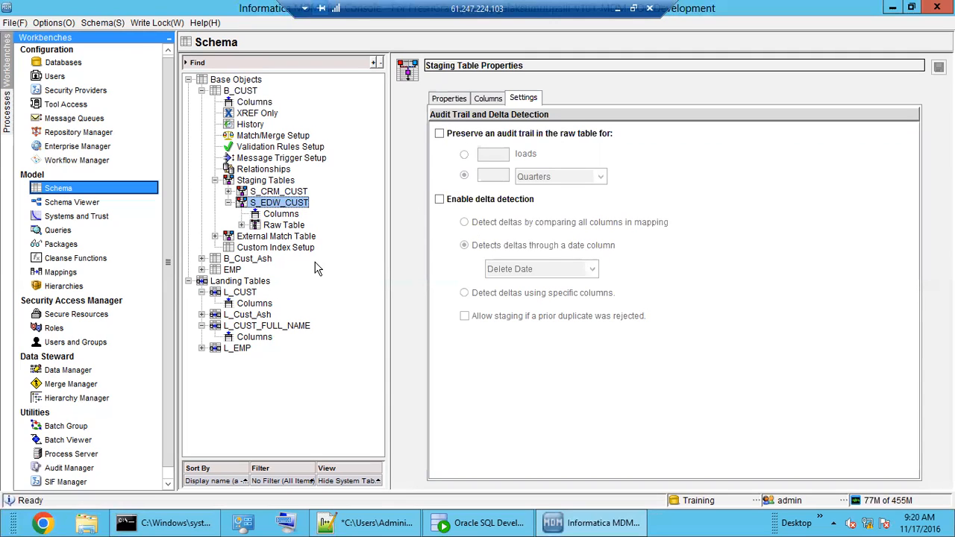
Examine the CUST_ID, CUST_NAME and ADDRESS columns of staging table S_EDW_CUST and return to its properties
left_click(282, 215)
left_click(505, 173)
left_click(494, 158)
left_click(489, 143)
left_click(492, 158)
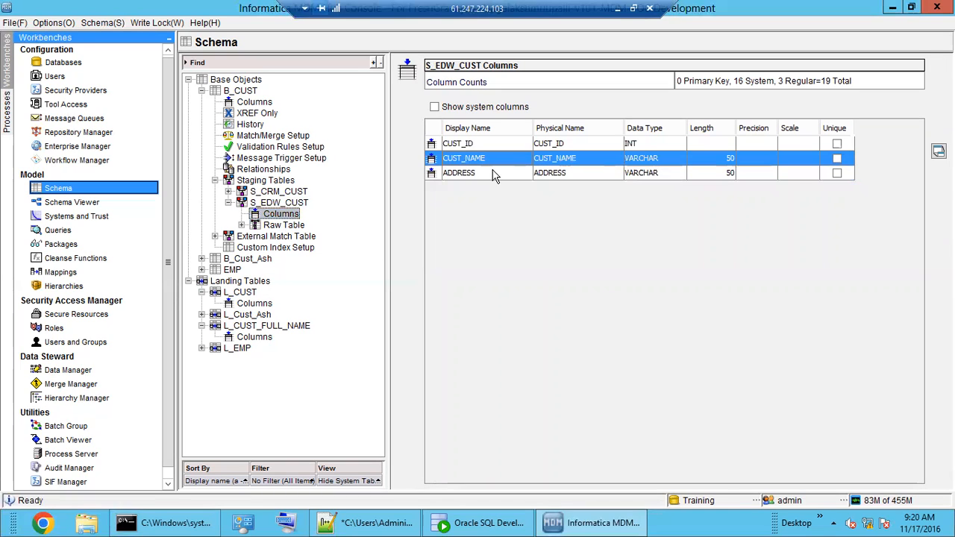
left_click(492, 173)
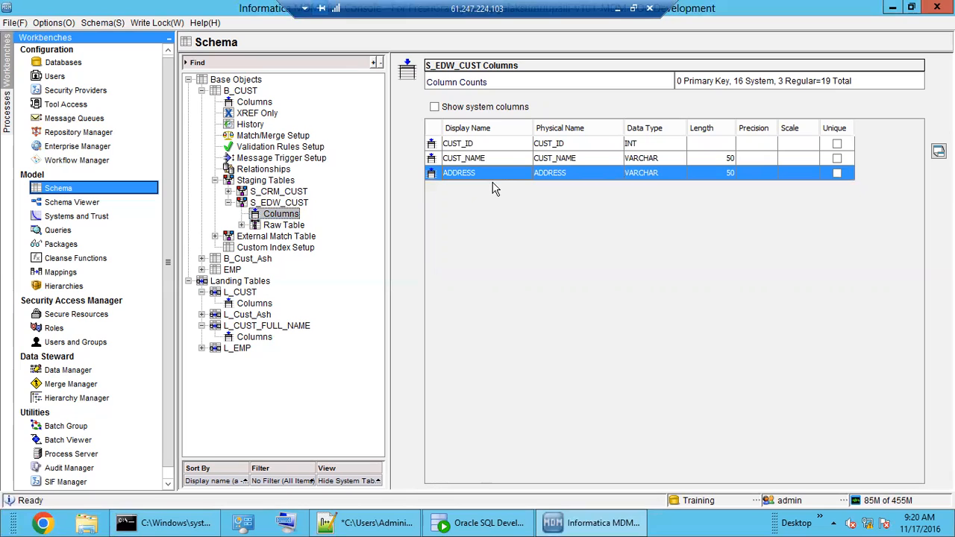
left_click(282, 204)
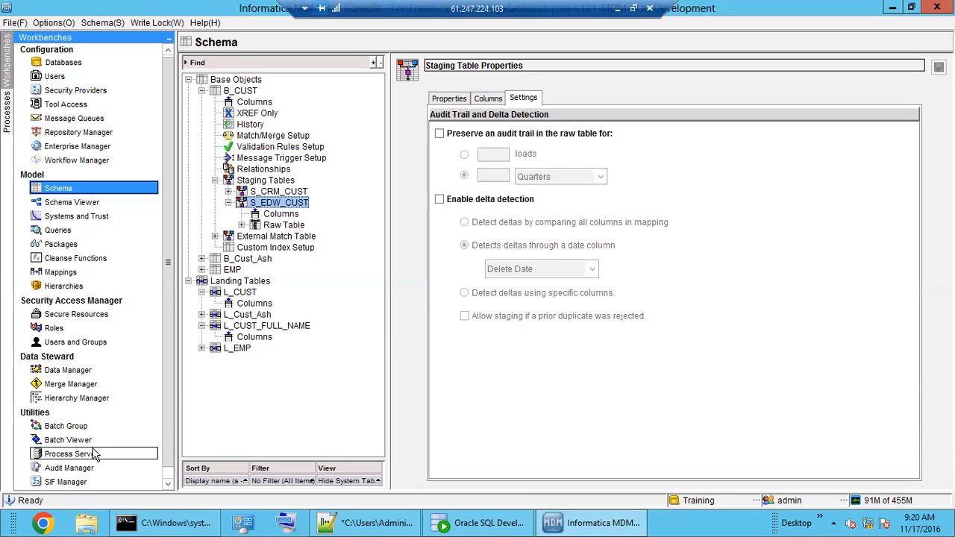
View the load job from S_CRM_CUST for B_CUST in the Batch Viewer and return to the schema
left_click(67, 441)
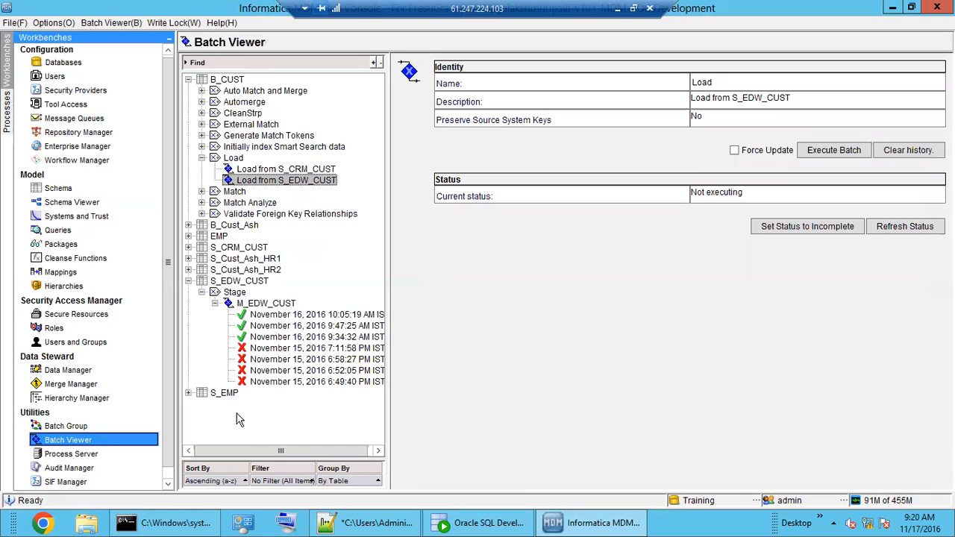
left_click(286, 170)
left_click(61, 190)
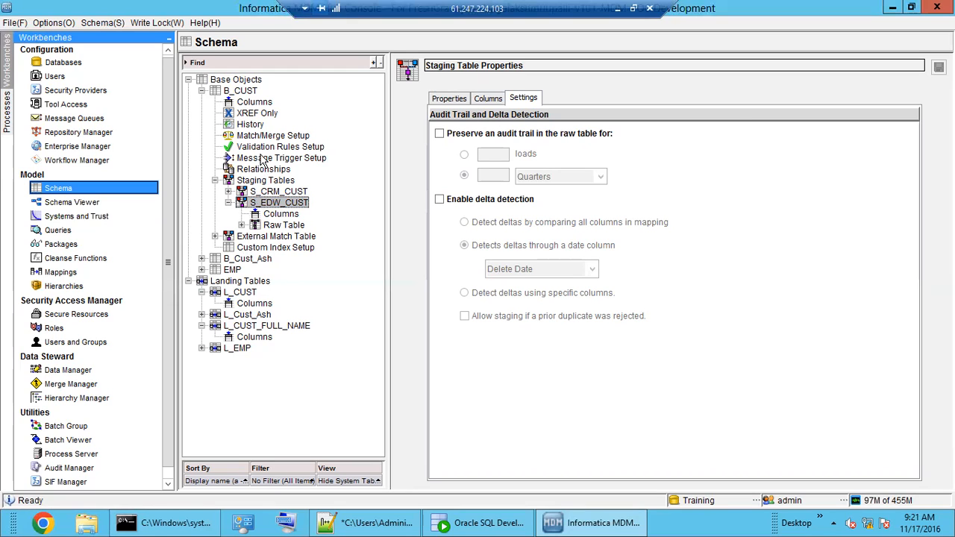
Review the S_EDW_CUST staging table's column list again, pointing out CUST_ID and CUST_NAME
left_click(281, 216)
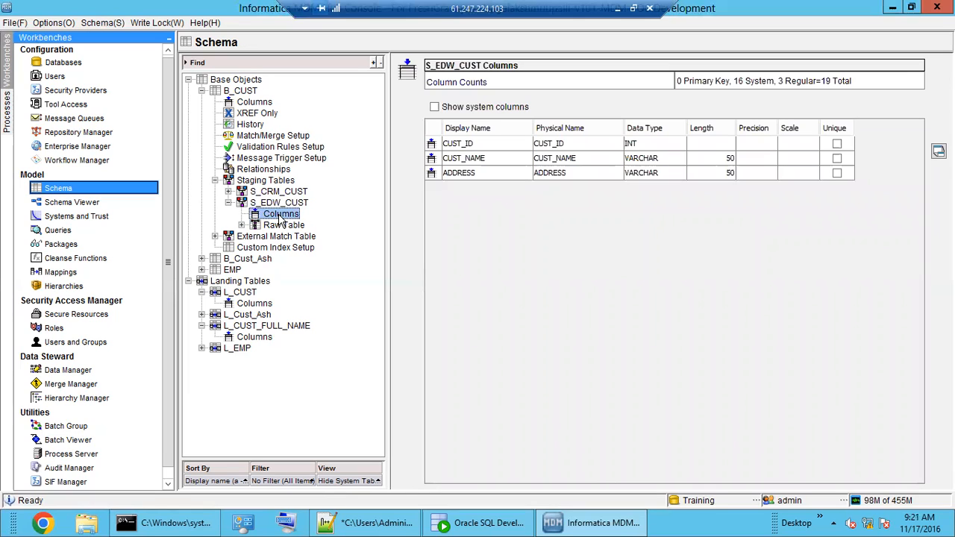
left_click(282, 208)
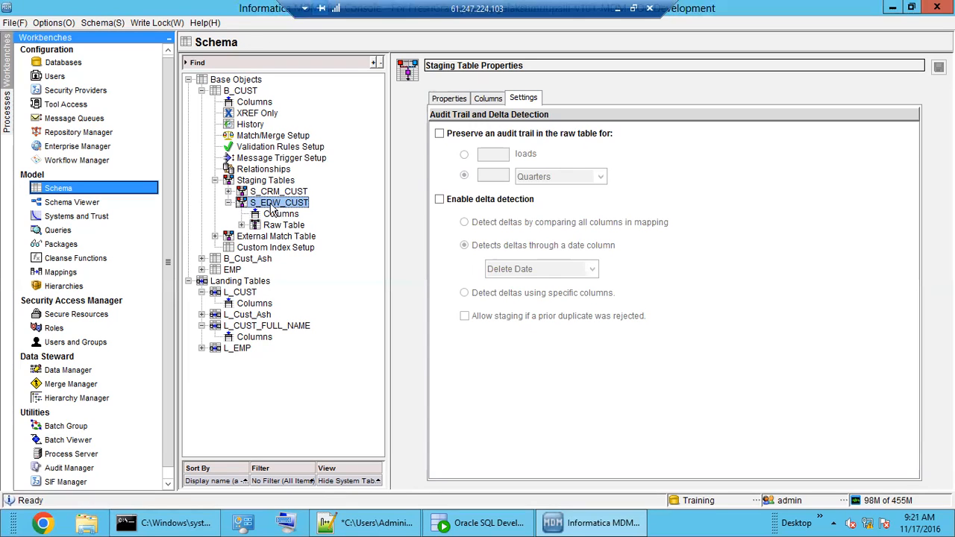
left_click(280, 215)
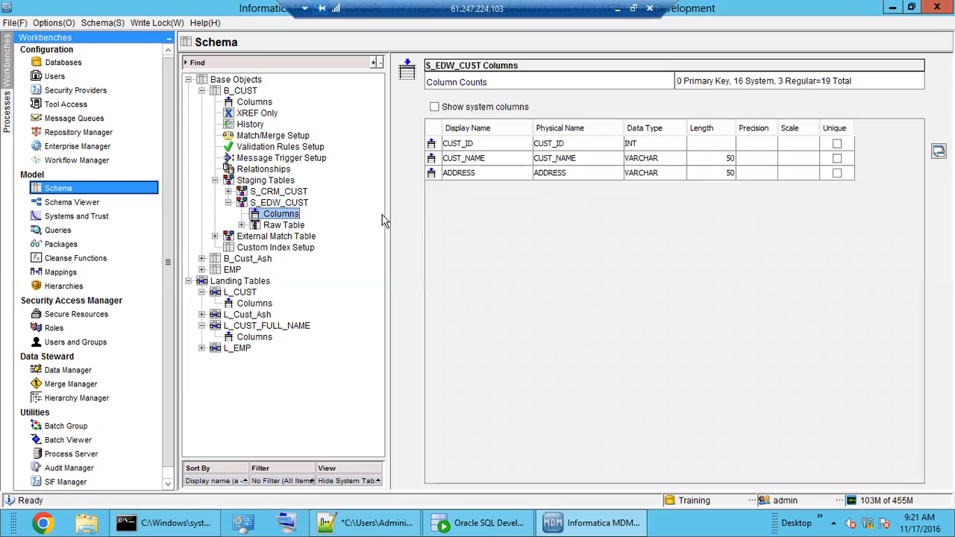
left_click(459, 145)
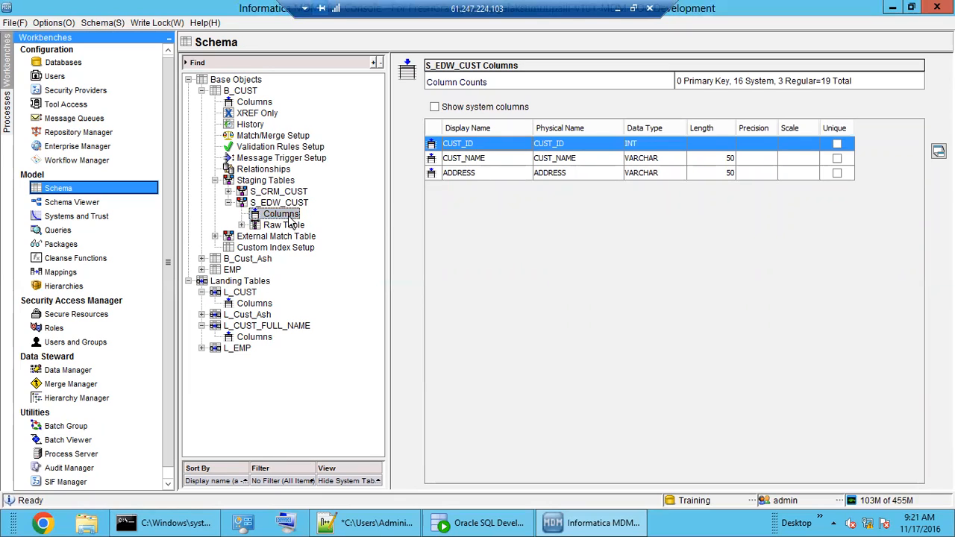
left_click(481, 162)
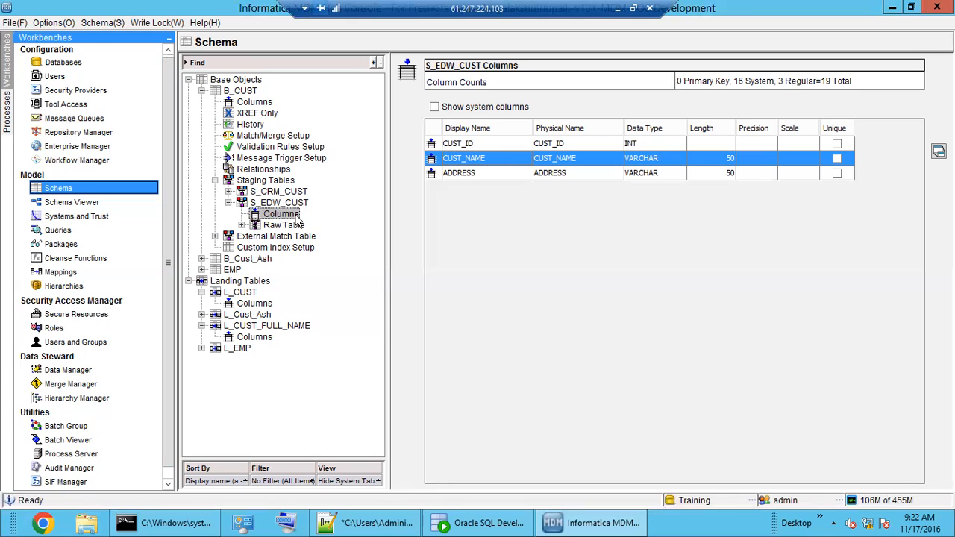
Examine how mapping M_CRM_CUST links L_CUST to S_CRM_CUST, and go back to the schema
left_click(63, 272)
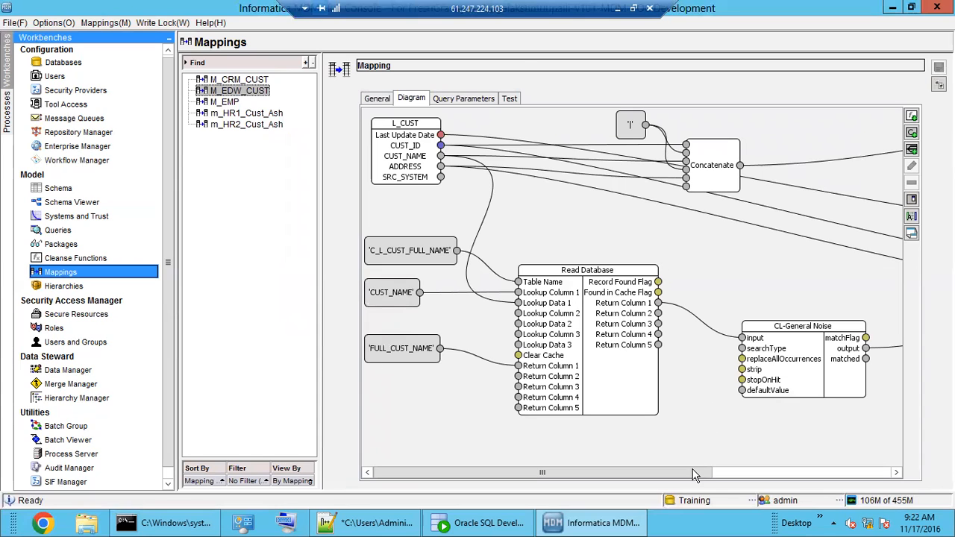
left_click(231, 80)
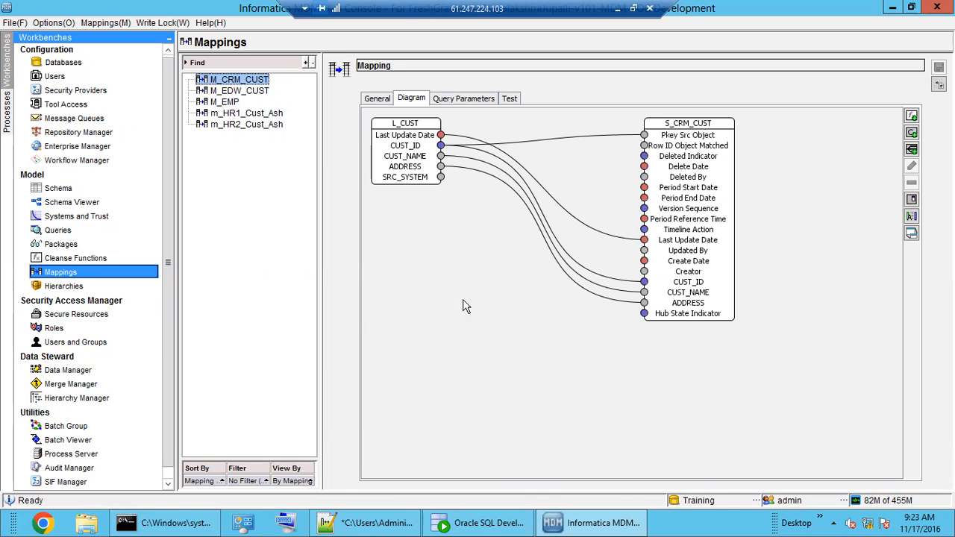
left_click(60, 192)
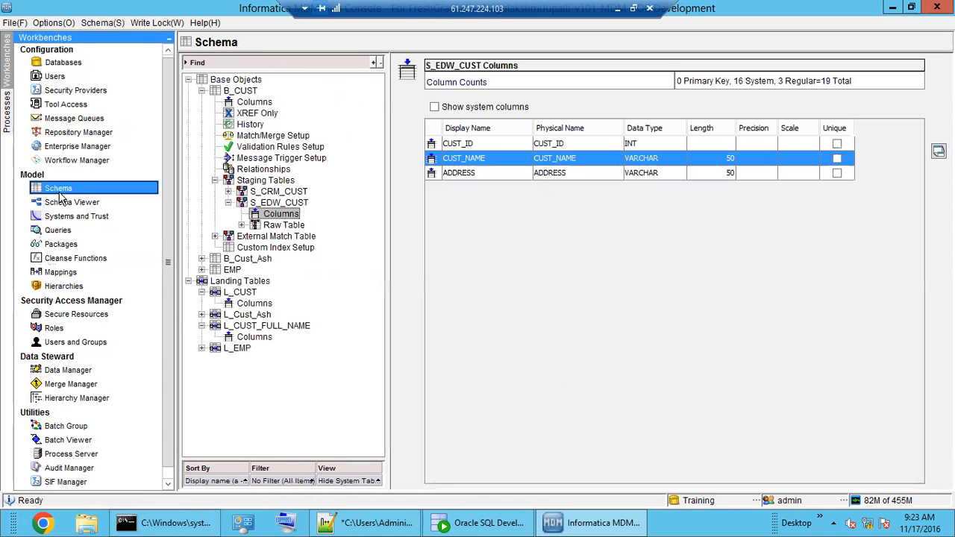
left_click(252, 103)
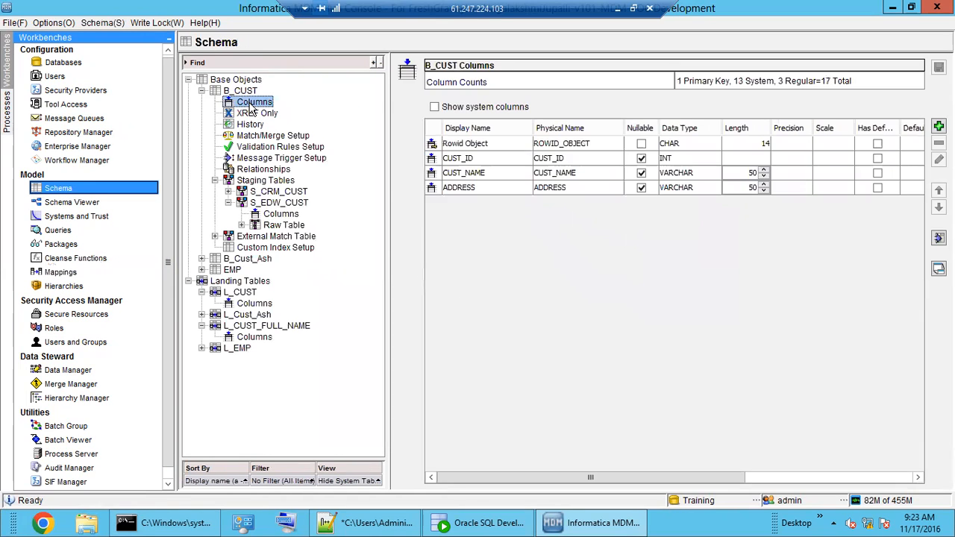
left_click(939, 128)
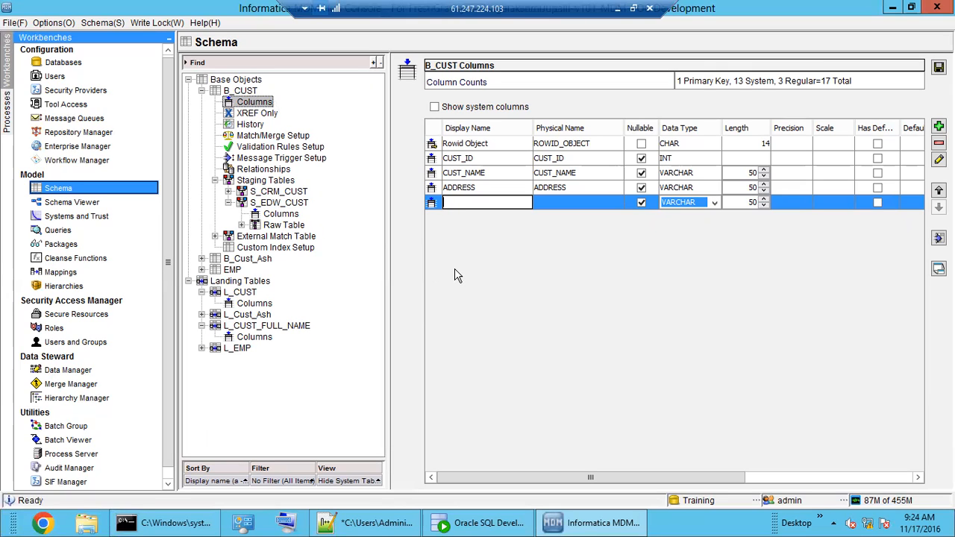
left_click(939, 143)
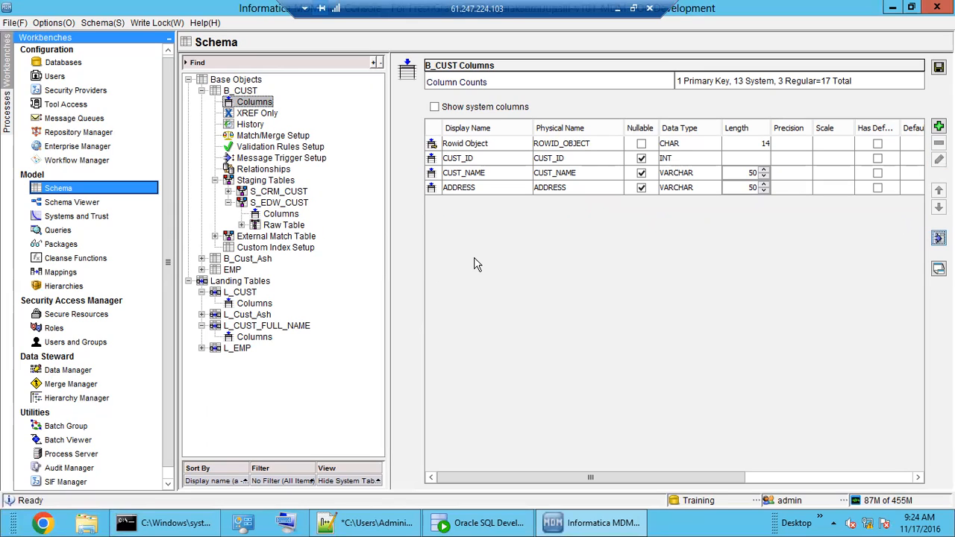
Go through the CUST_ID, CUST_NAME and ADDRESS columns of base object B_CUST one by one
left_click(477, 162)
left_click(481, 175)
left_click(482, 190)
left_click(479, 177)
left_click(482, 190)
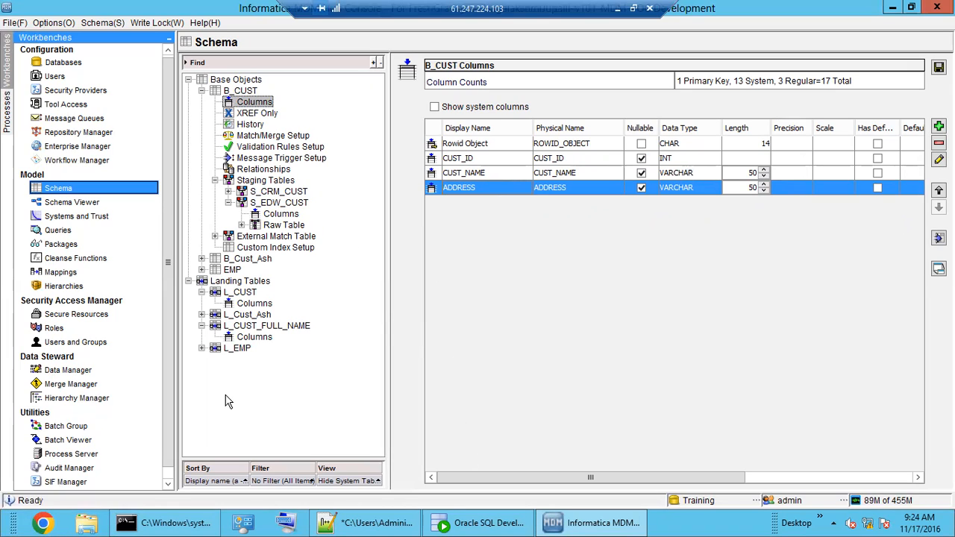
left_click(482, 177)
left_click(482, 188)
left_click(482, 177)
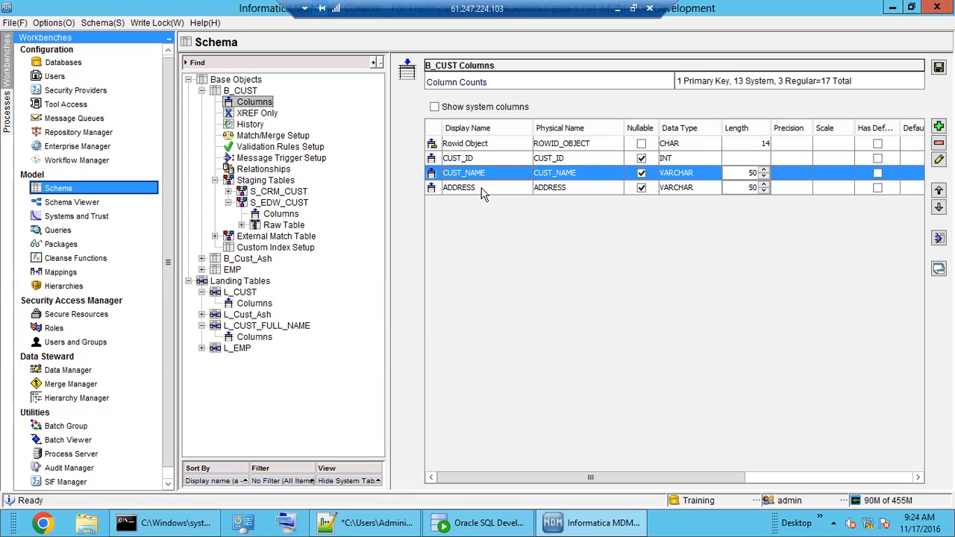
left_click(483, 191)
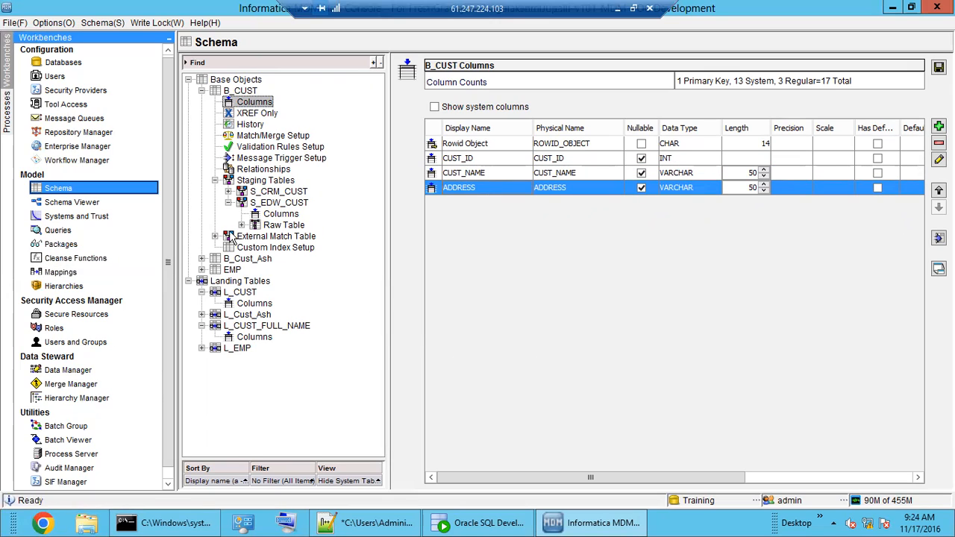
Remove the S_EDW_CUST staging table from B_CUST together with its dependent mapping M_EDW_CUST
left_click(278, 215)
left_click(746, 298)
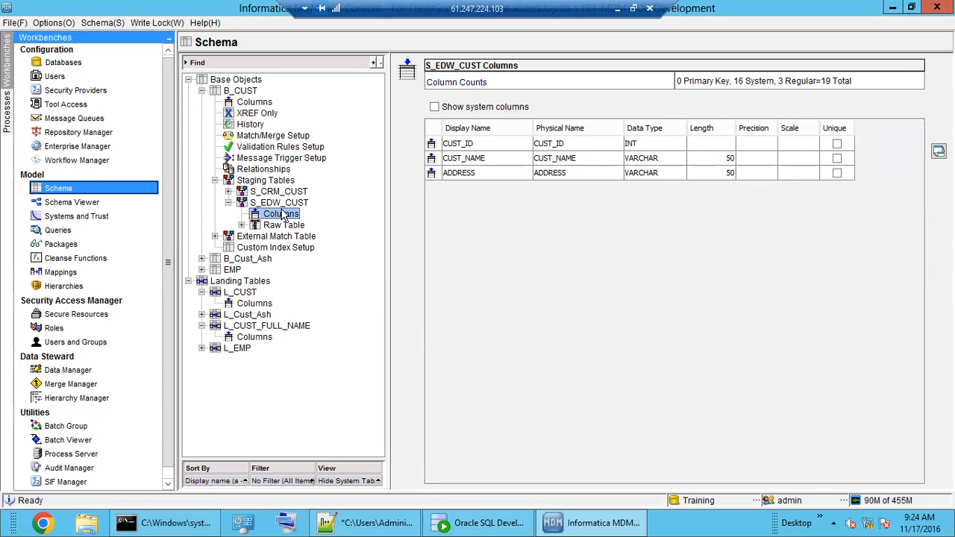
left_click(281, 203)
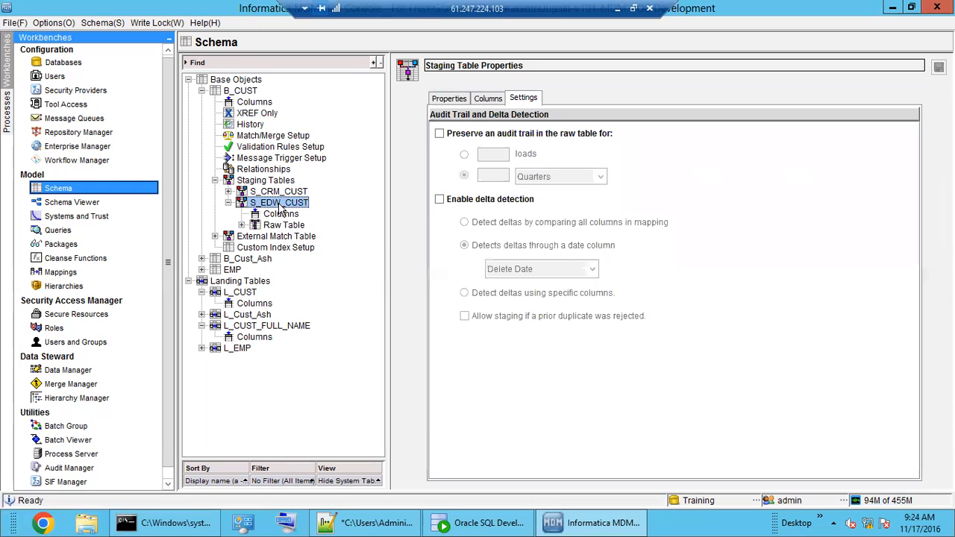
right_click(280, 208)
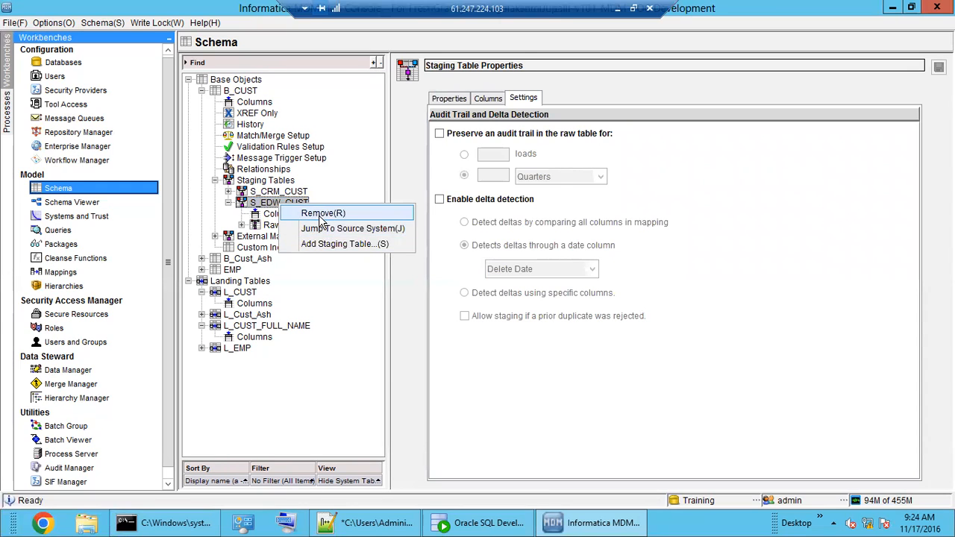
left_click(323, 214)
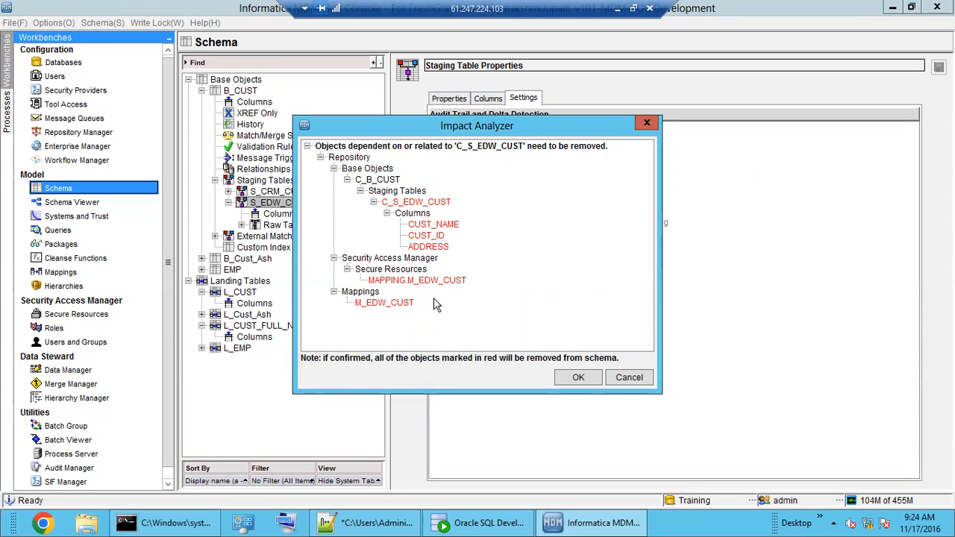
left_click(576, 377)
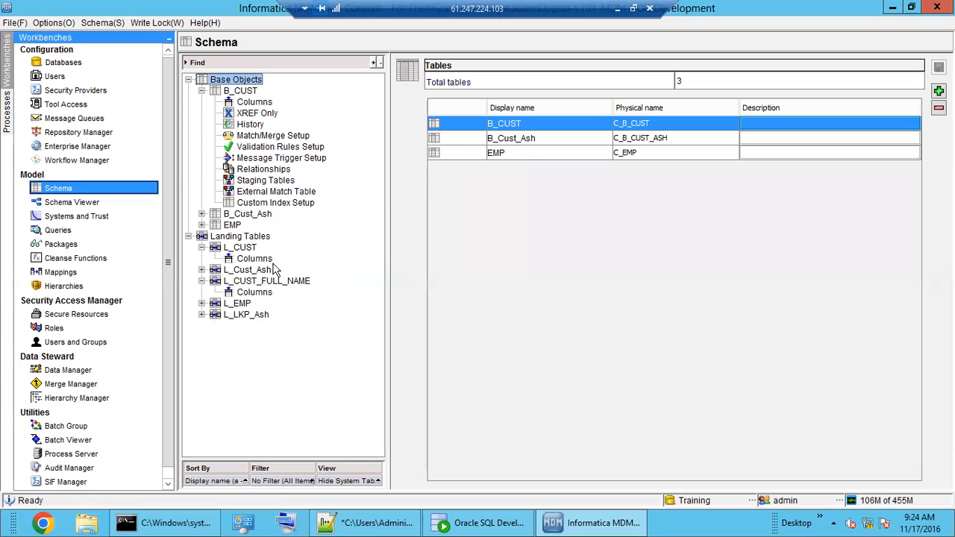
Add a nullable VARCHAR column MOB_NO of length 50 to base object B_CUST and save the table
left_click(253, 185)
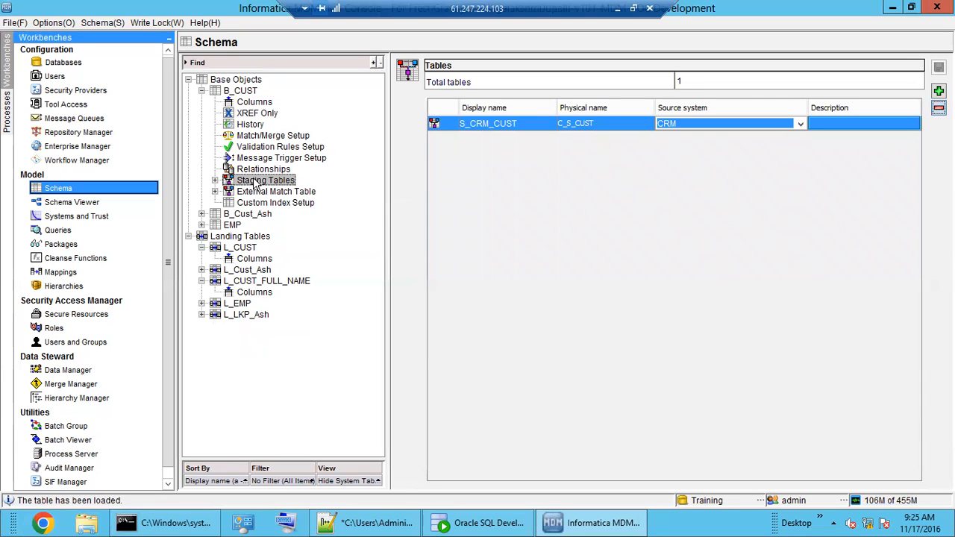
double_click(255, 182)
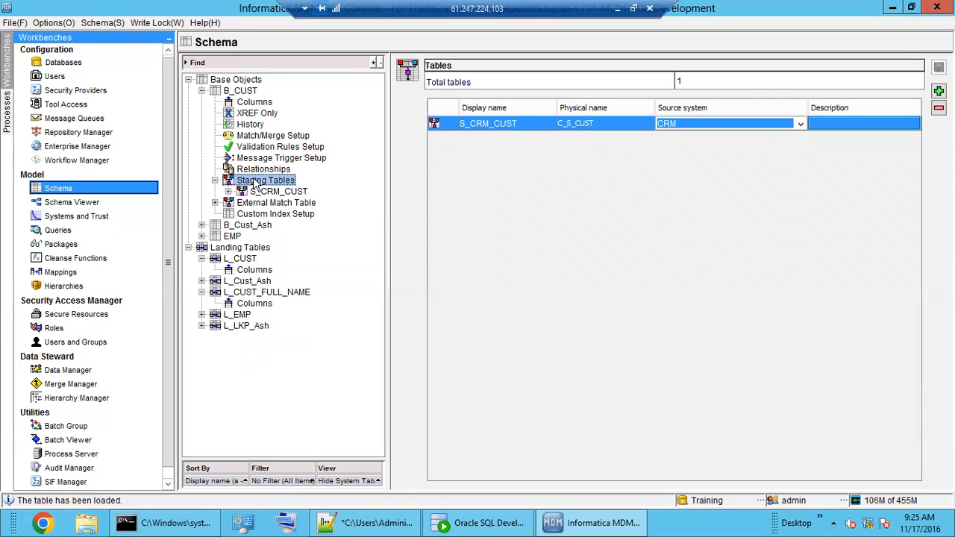
left_click(254, 102)
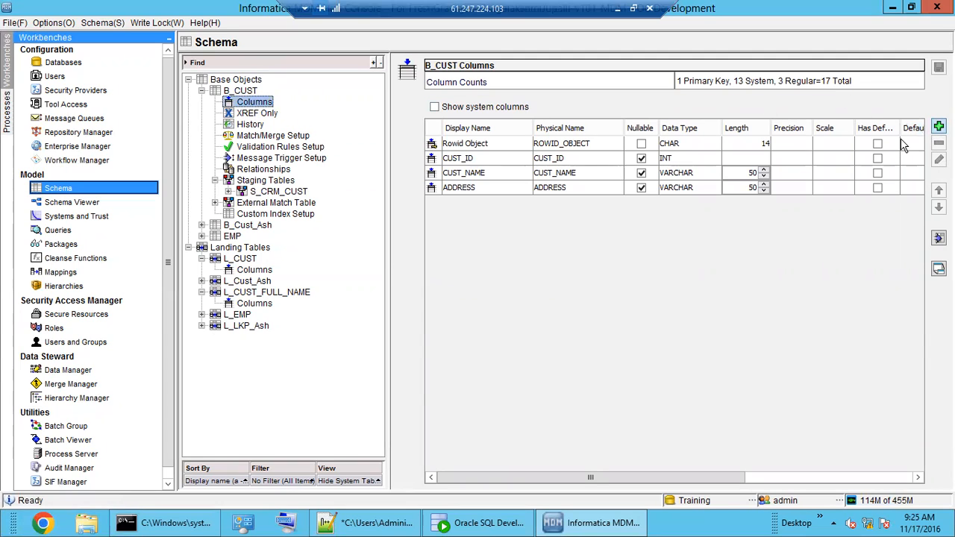
left_click(939, 127)
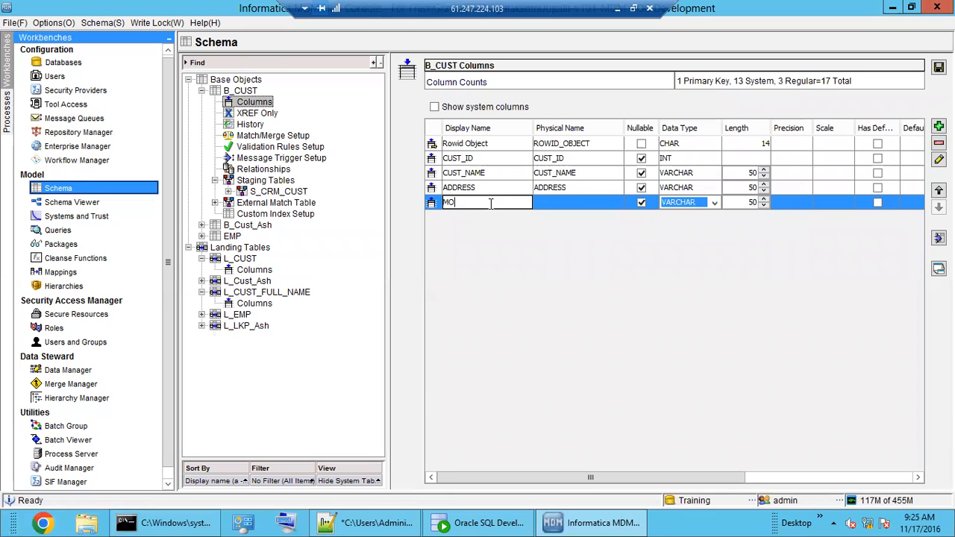
type("MOB_NO")
left_click(939, 67)
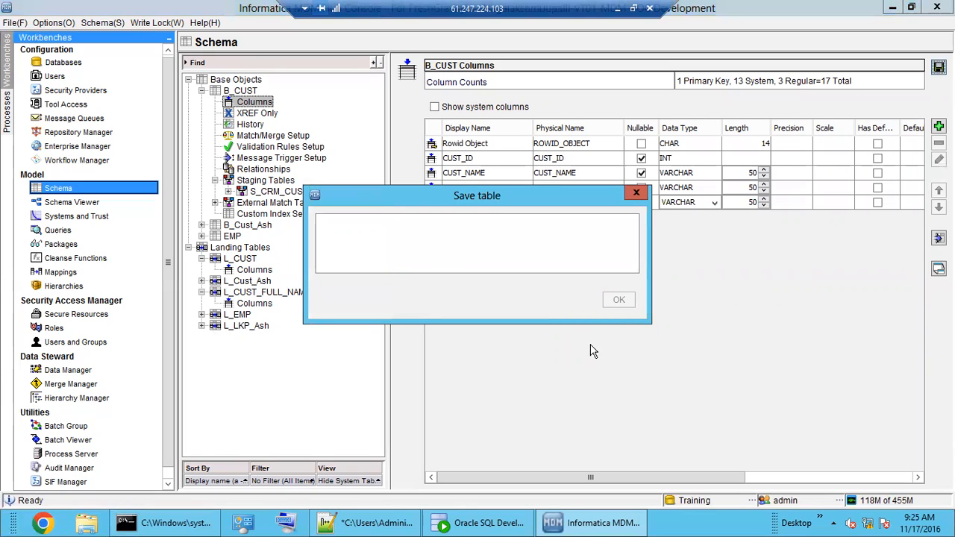
left_click(465, 203)
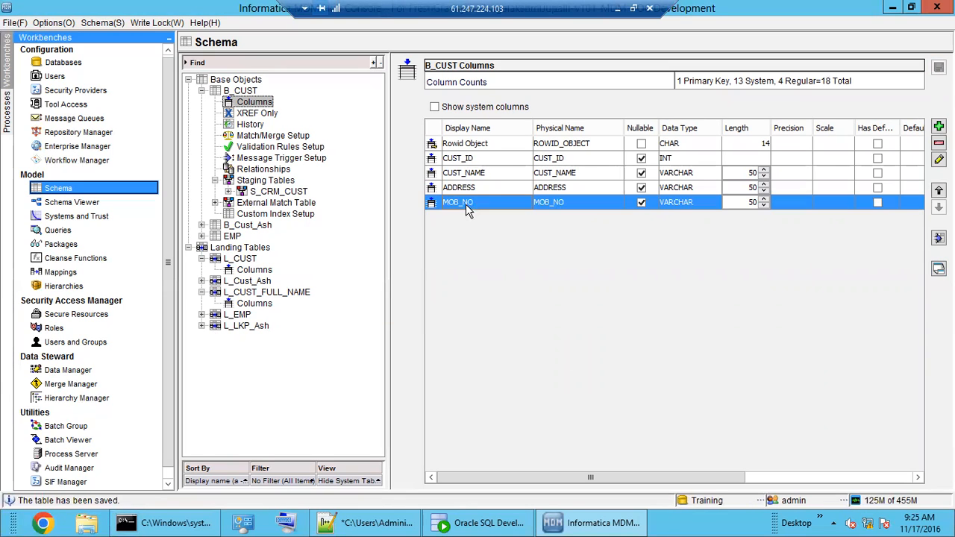
Add a staging table S_EDW_CUST to B_CUST for the EDW system, including the CUST_ID and CUST_NAME columns
left_click(261, 182)
right_click(285, 185)
left_click(306, 190)
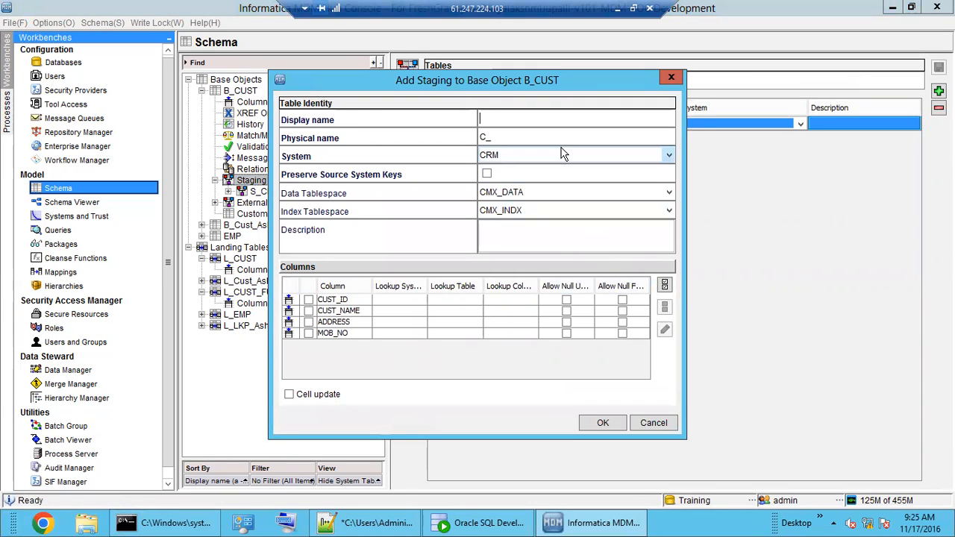
left_click(563, 154)
left_click(561, 184)
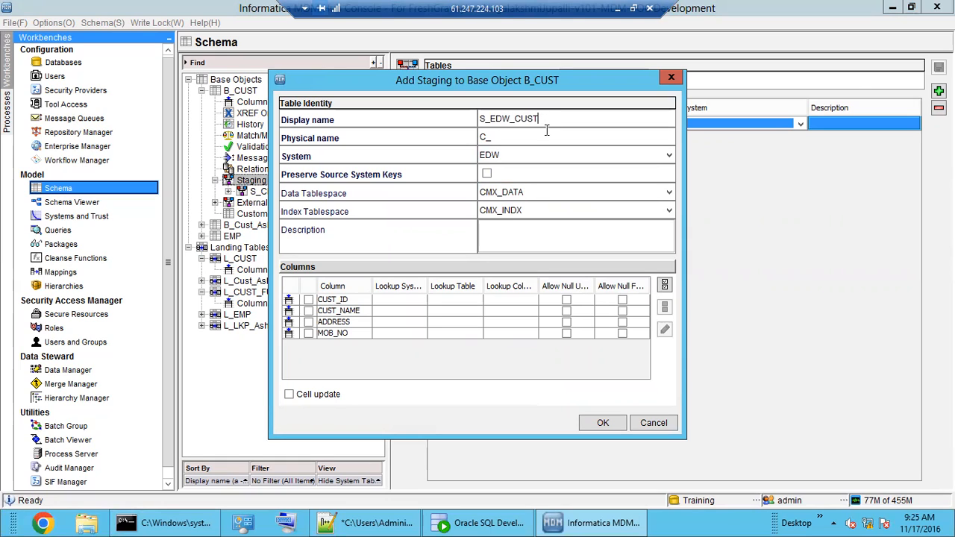
type("S_EDW_CUST")
key("Tab")
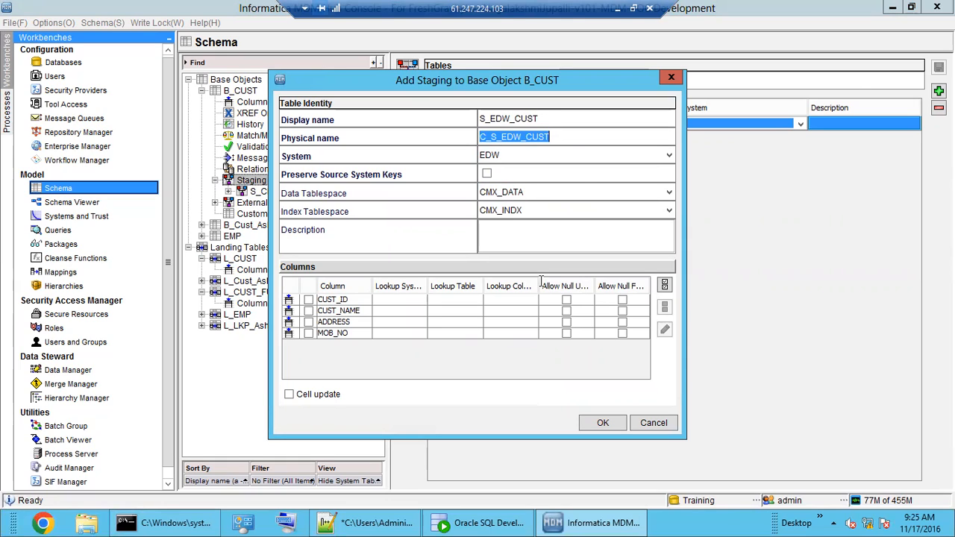
left_click(308, 299)
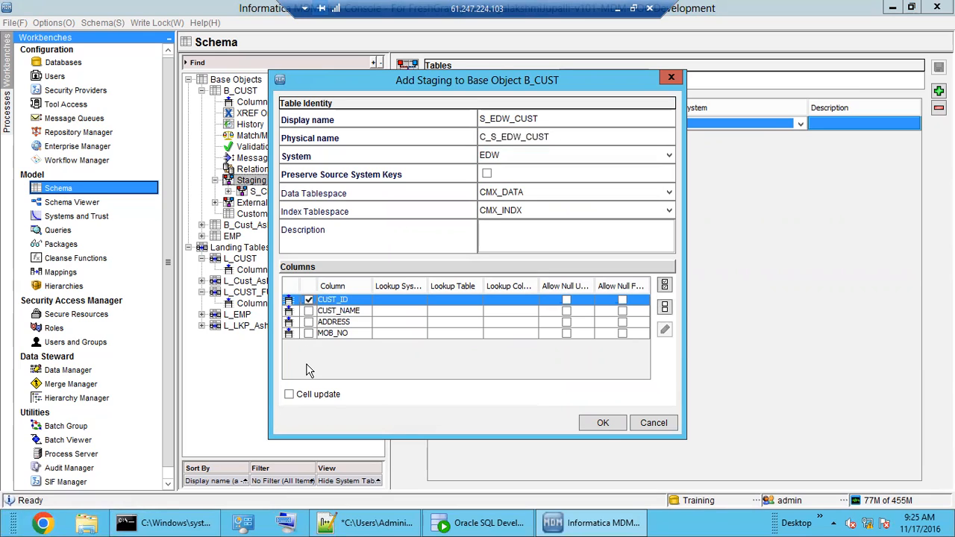
left_click(308, 310)
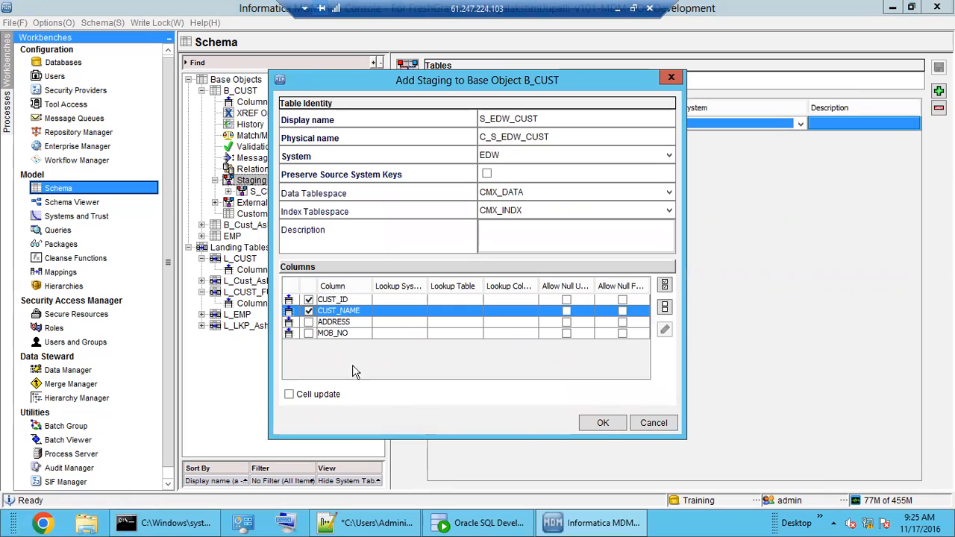
left_click(602, 423)
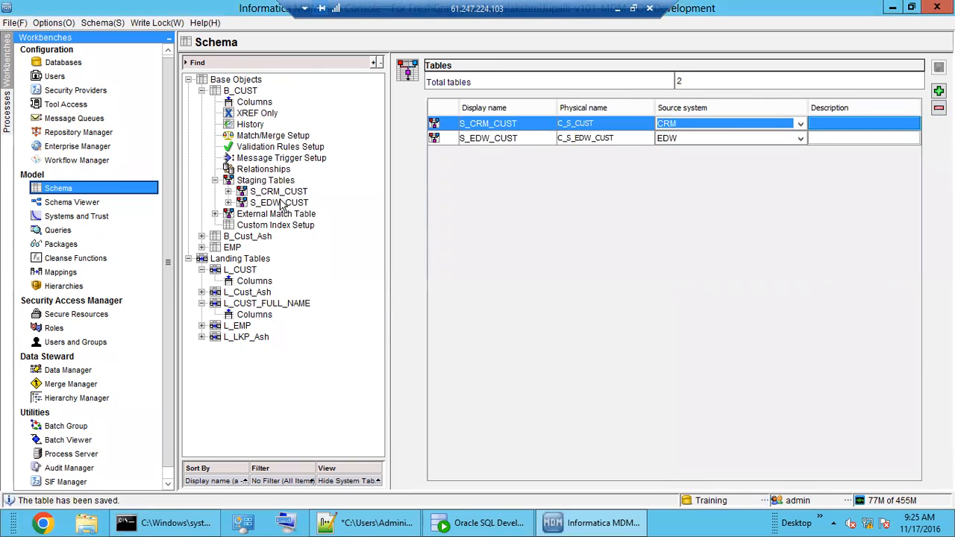
Check the columns of the S_EDW_CUST staging table under B_CUST
left_click(282, 203)
double_click(282, 203)
left_click(282, 213)
left_click(495, 158)
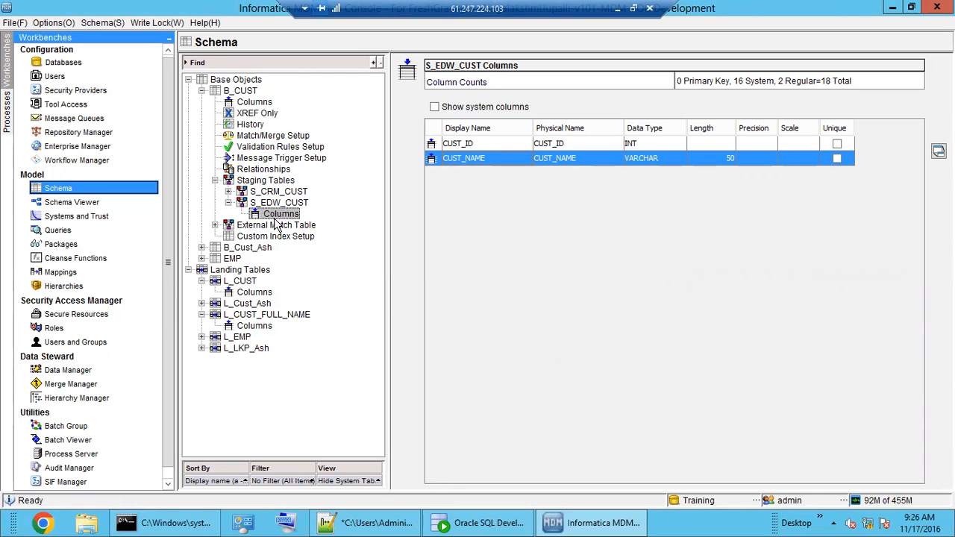
Create a mapping M_EDW_CUST from landing table L_CUST to staging table S_EDW_CUST
left_click(58, 273)
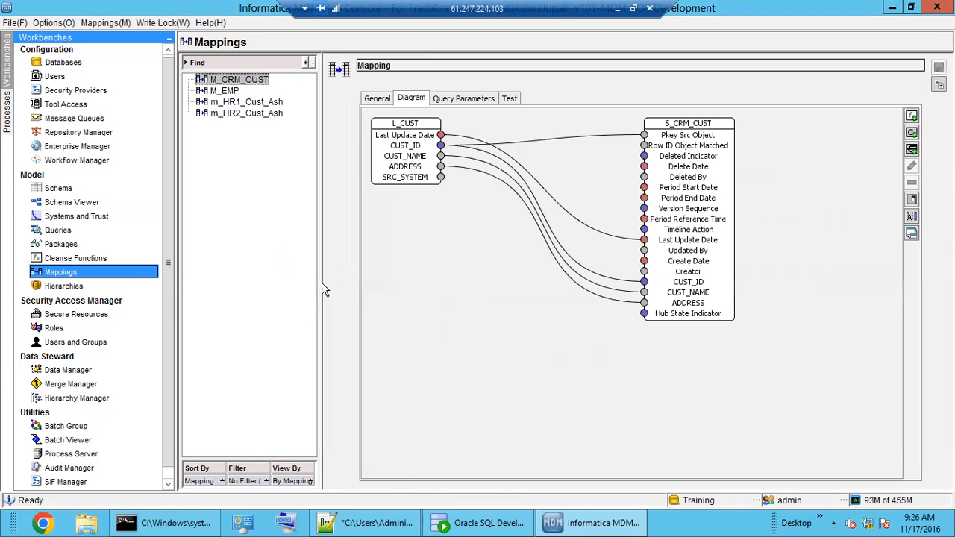
right_click(230, 155)
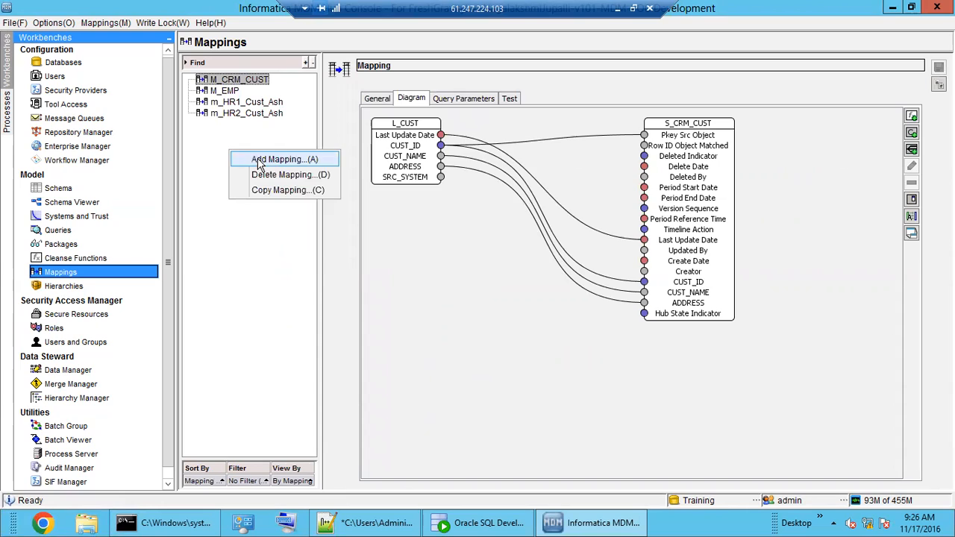
left_click(257, 159)
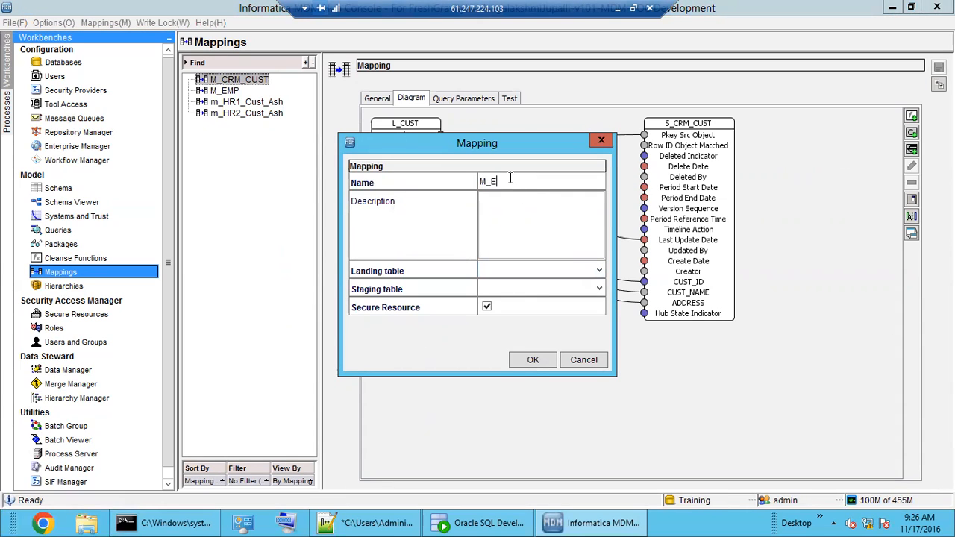
type("M_EDW_CUST")
left_click(558, 270)
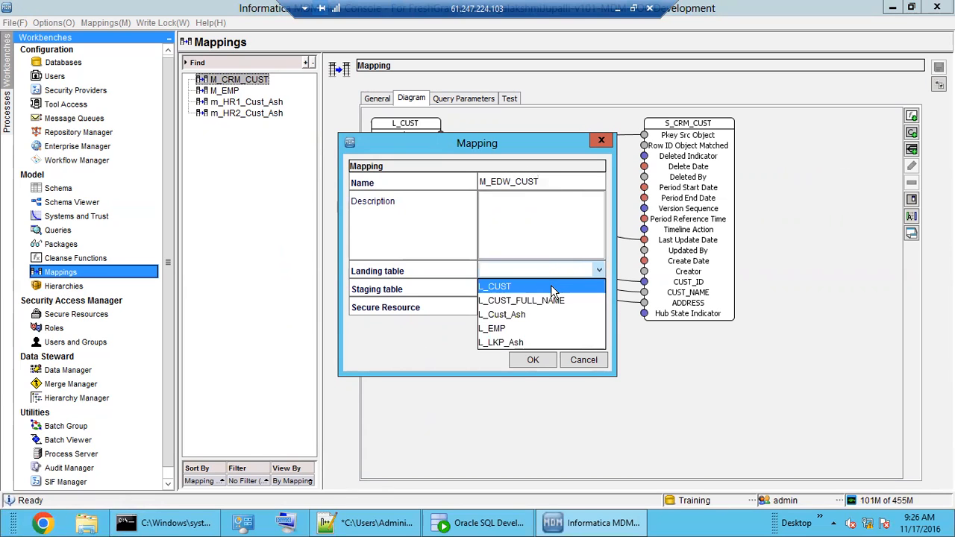
left_click(552, 287)
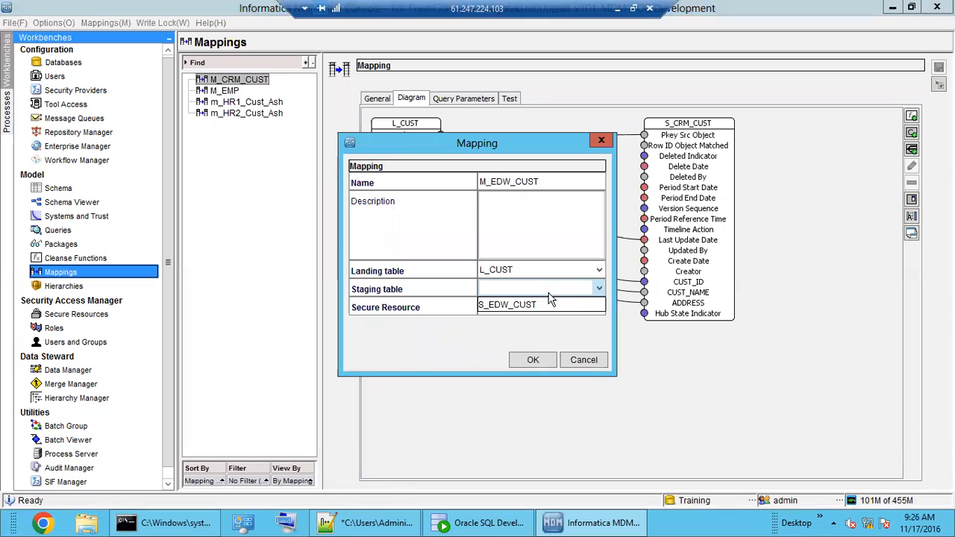
left_click(550, 304)
left_click(533, 360)
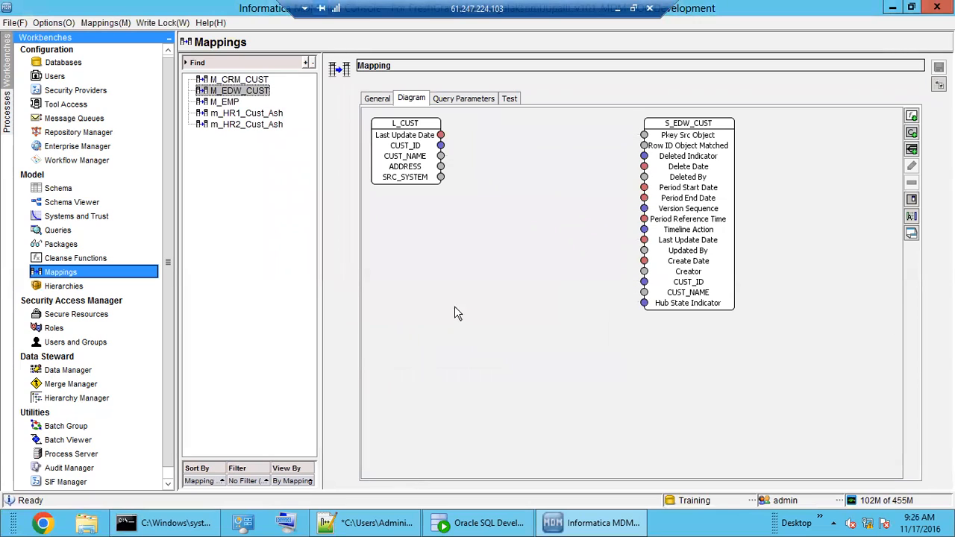
Auto-map the L_CUST columns to S_EDW_CUST and link CUST_ID to Pkey Src Object
right_click(470, 282)
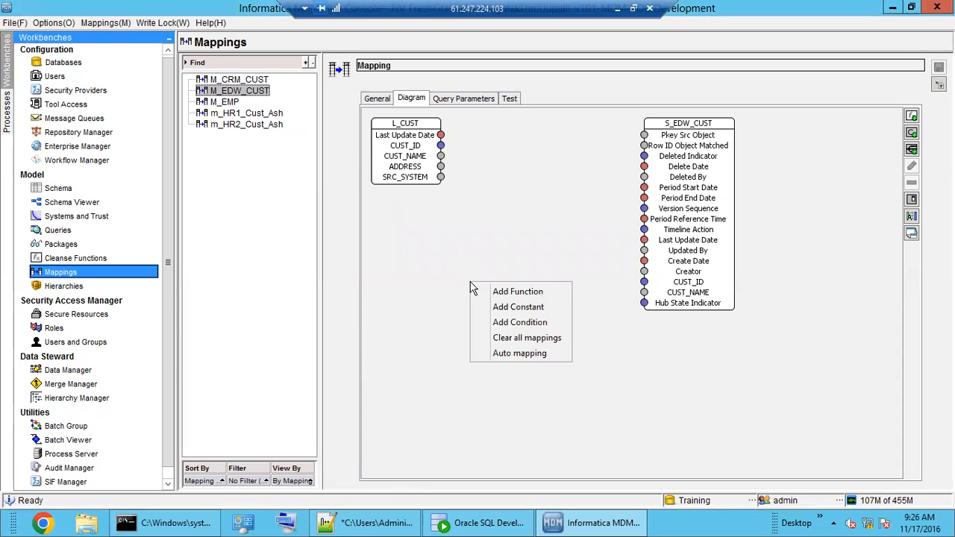
left_click(508, 354)
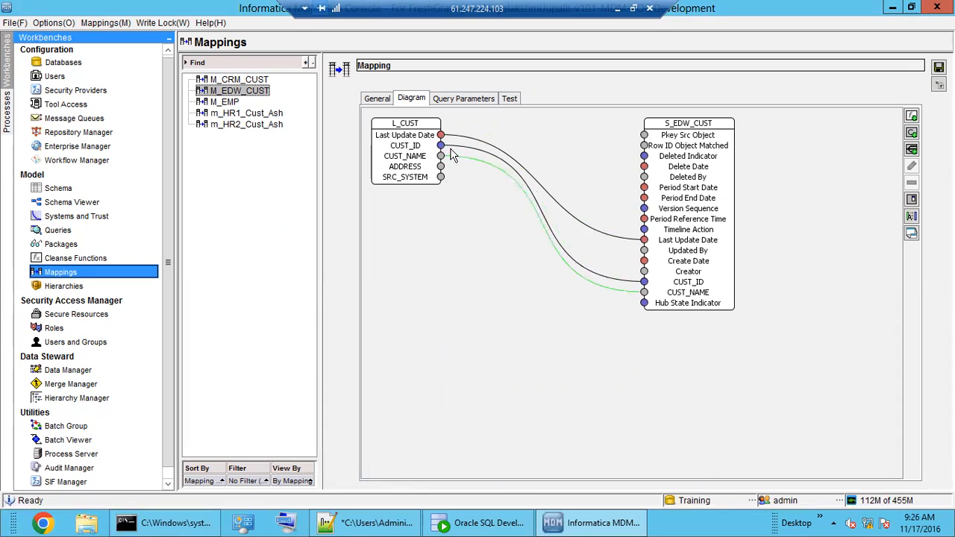
left_click_drag(443, 151, 643, 143)
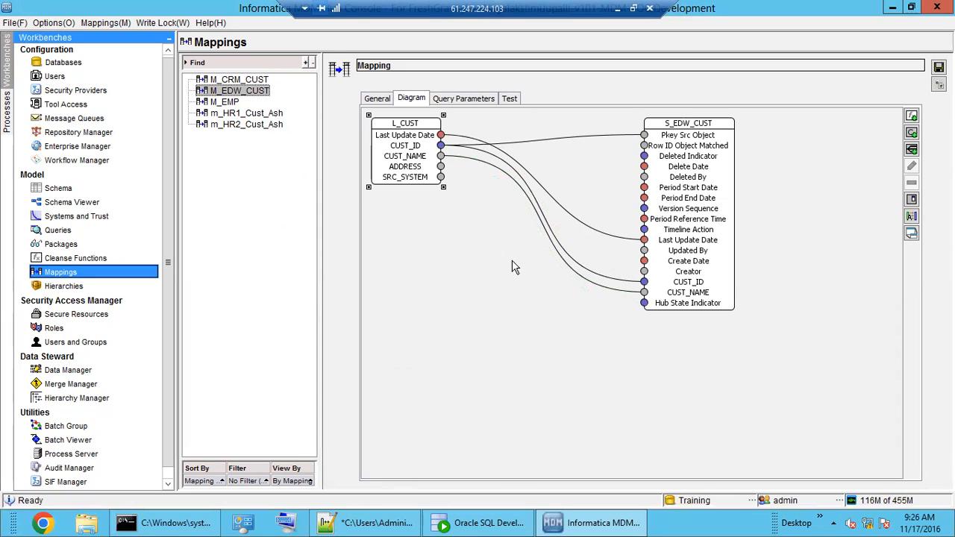
Add the Concatenate string function to the diagram below L_CUST and delete the direct link from CUST_ID to Pkey Src Object
left_click(911, 117)
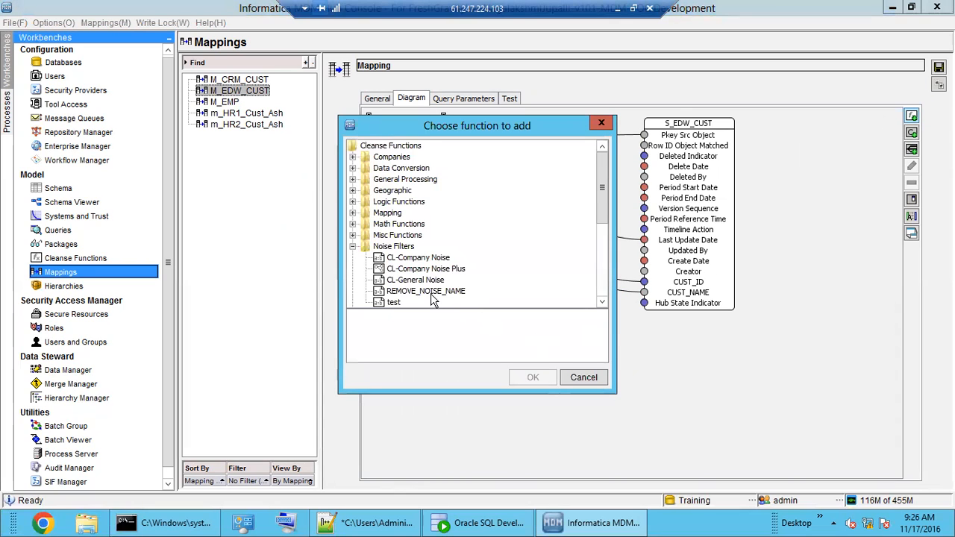
scroll(418, 285, "down", 5)
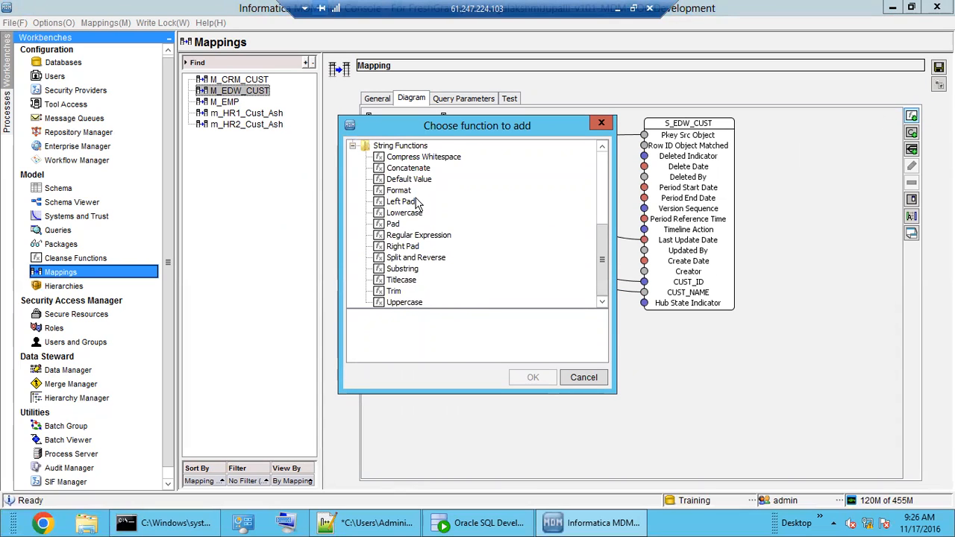
left_click(409, 170)
left_click(532, 377)
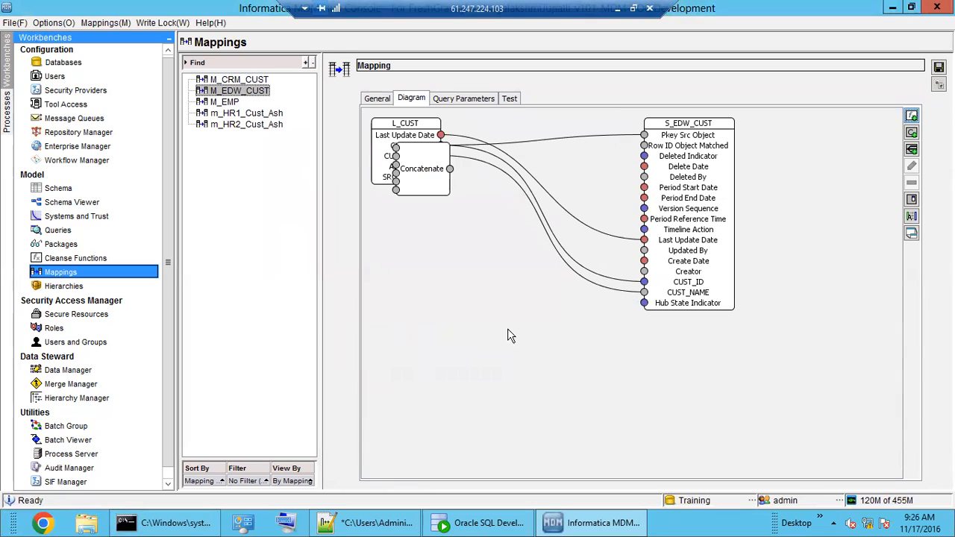
left_click_drag(448, 216, 492, 270)
left_click(538, 141)
key("Delete")
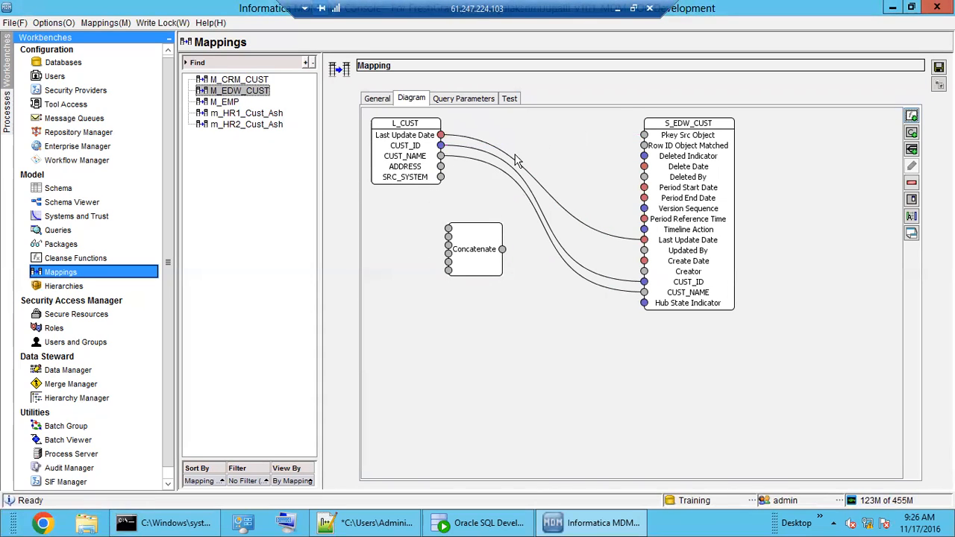
Expand Concatenate, link CUST_ID, CUST_NAME and ADDRESS to string1, string2 and string3, and link its output to Pkey Src Object
left_click(438, 158)
left_click_drag(455, 161, 485, 224)
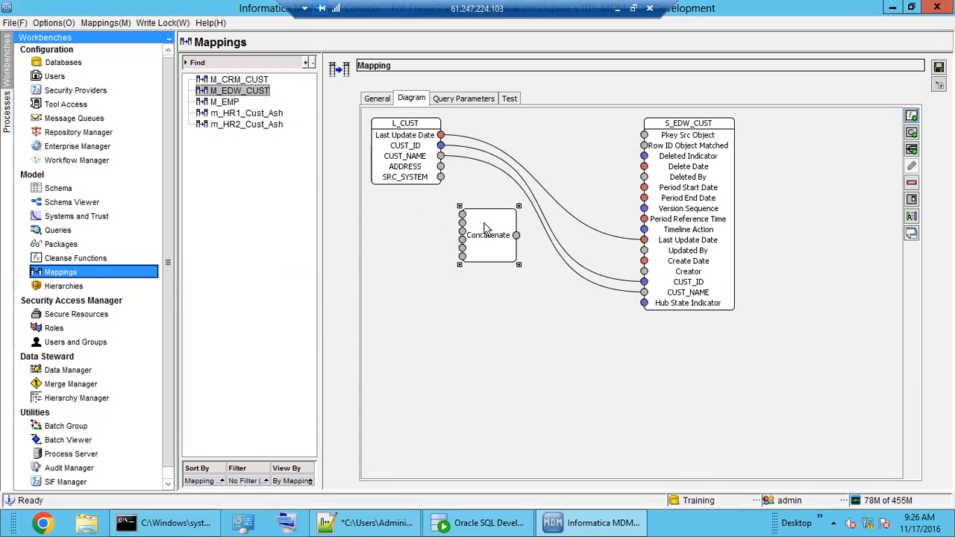
double_click(471, 232)
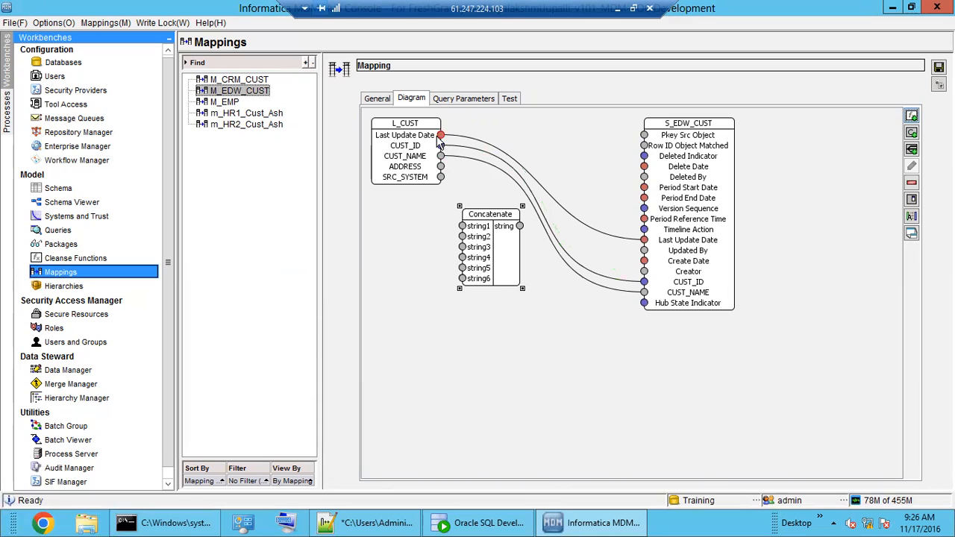
left_click_drag(441, 145, 462, 225)
left_click_drag(441, 157, 462, 237)
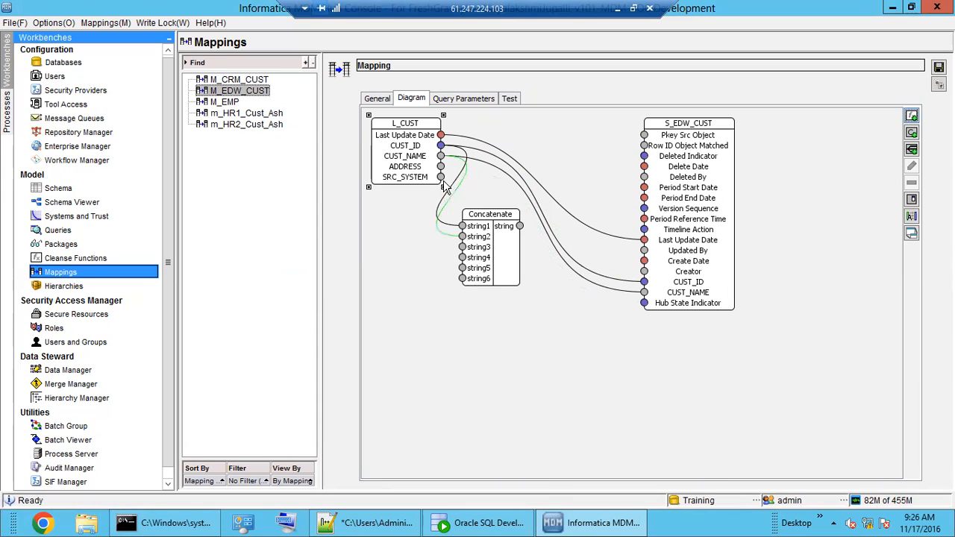
left_click_drag(441, 166, 462, 247)
left_click_drag(520, 226, 645, 136)
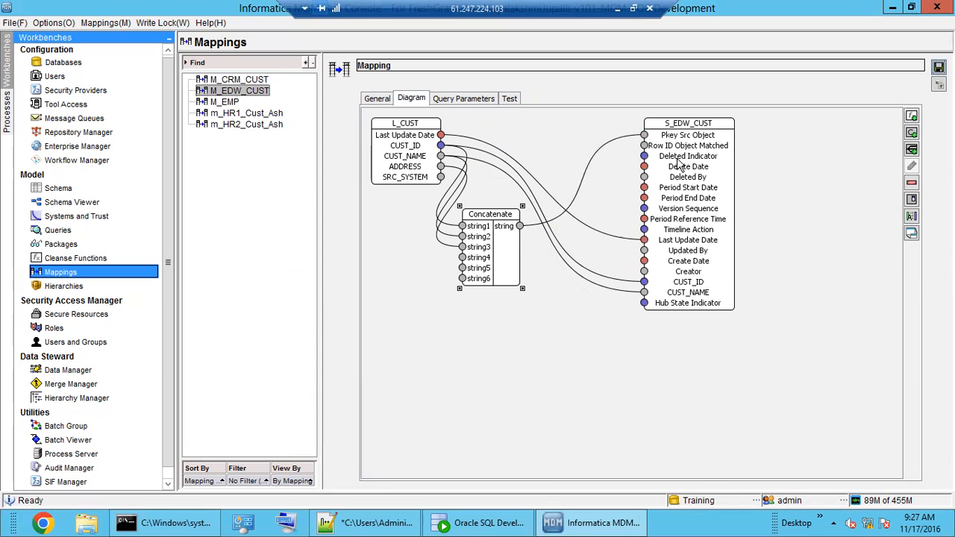
Rearrange the diagram with Concatenate between L_CUST and S_EDW_CUST, and save the mapping while switching to the Batch Viewer
left_click_drag(493, 247, 577, 149)
left_click_drag(695, 174, 768, 193)
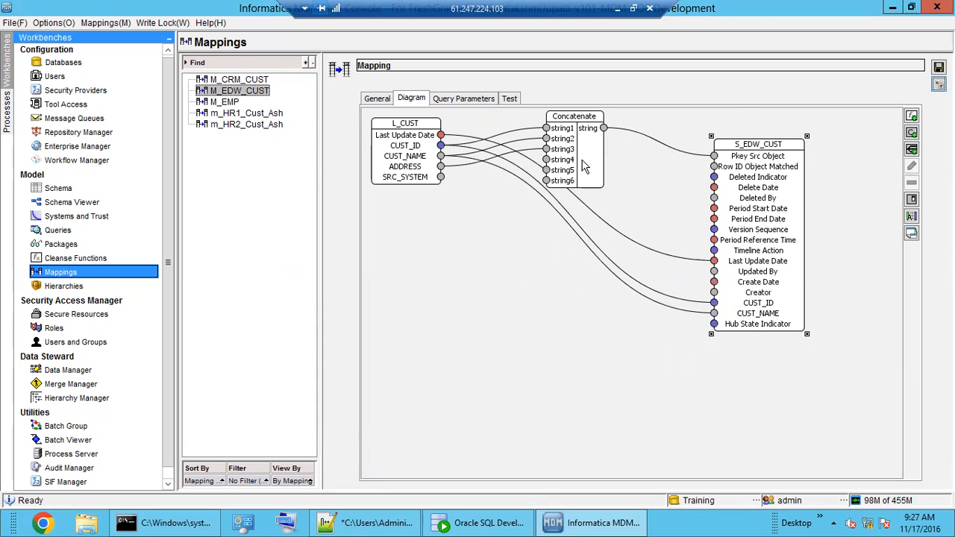
left_click_drag(584, 166, 613, 167)
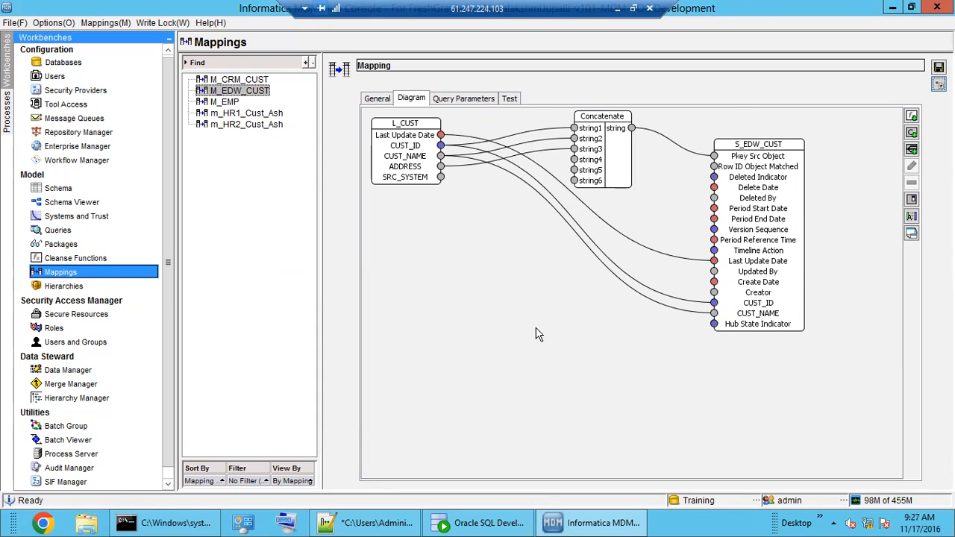
left_click(83, 441)
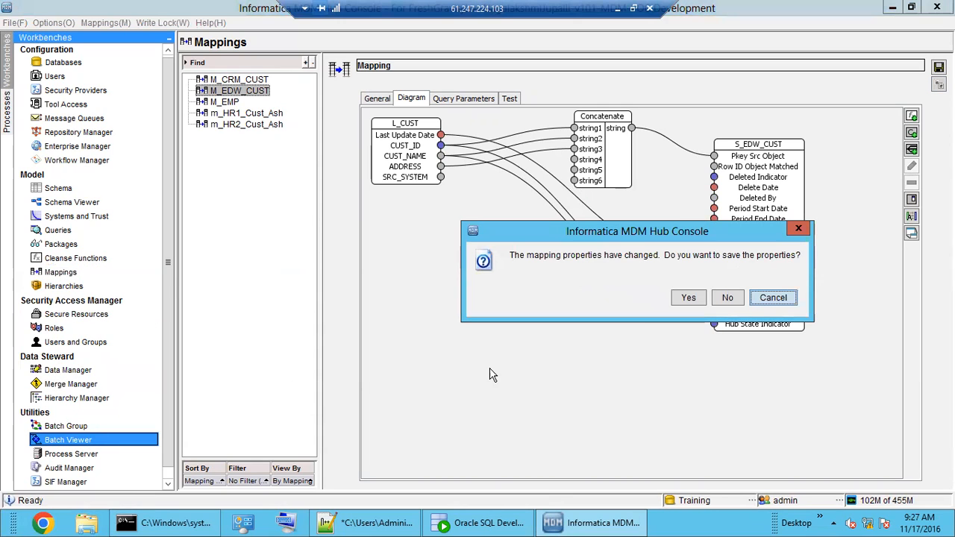
left_click(686, 298)
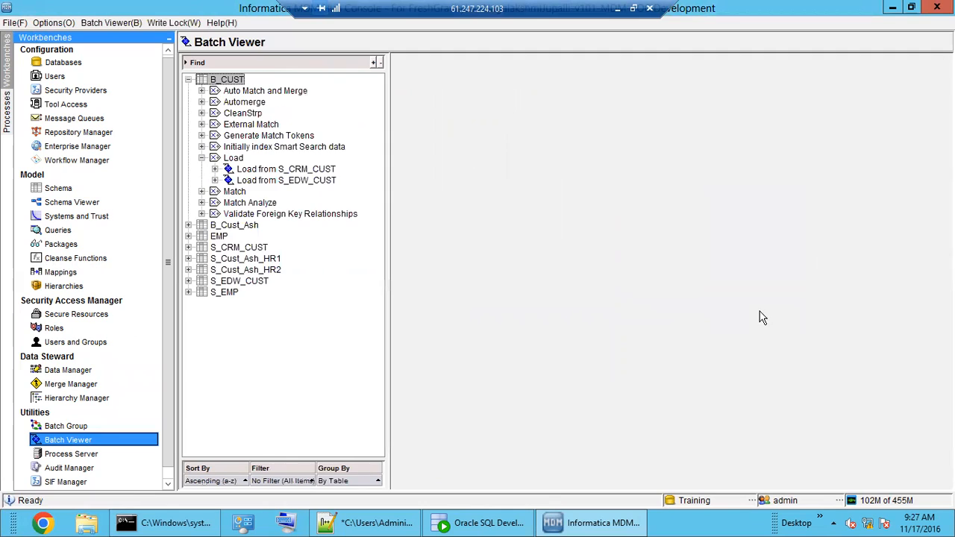
Review the links of the M_EDW_CUST mapping into S_EDW_CUST, and return to the Batch Viewer
left_click(63, 273)
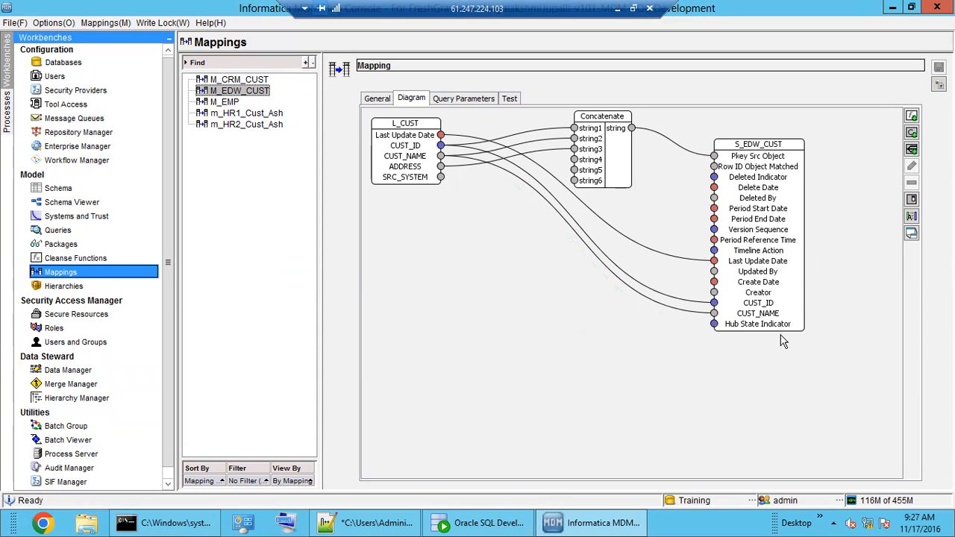
left_click(764, 322)
left_click(68, 439)
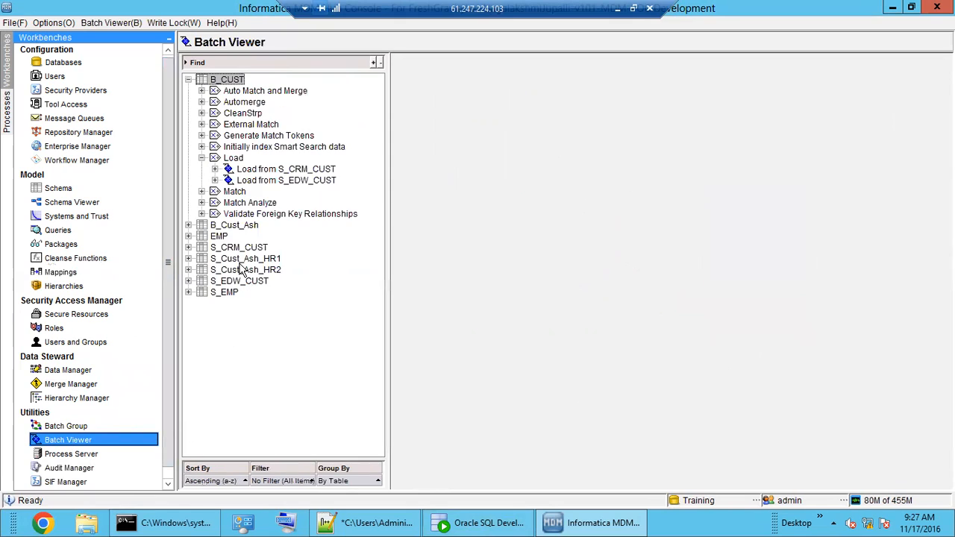
Execute the M_EDW_CUST stage batch job for the S_EDW_CUST table
left_click(228, 170)
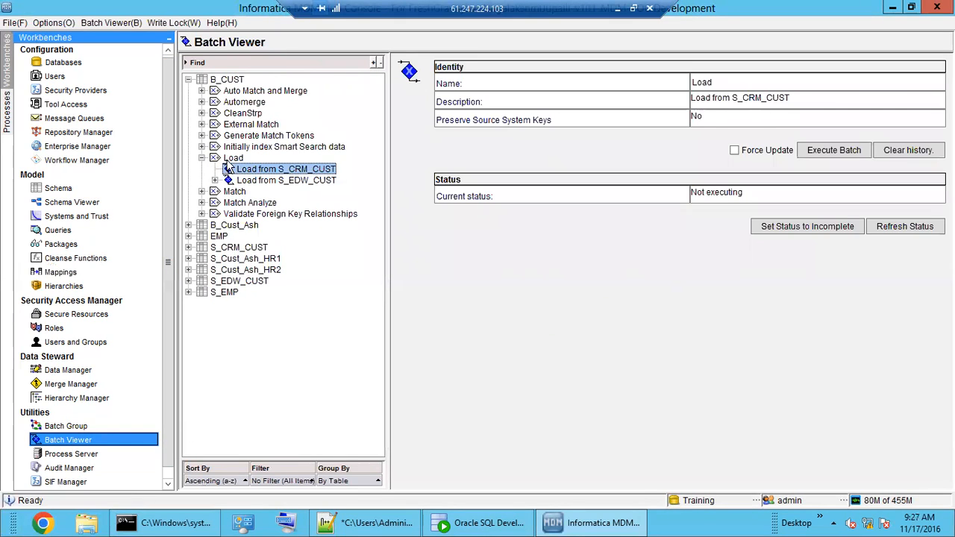
double_click(232, 158)
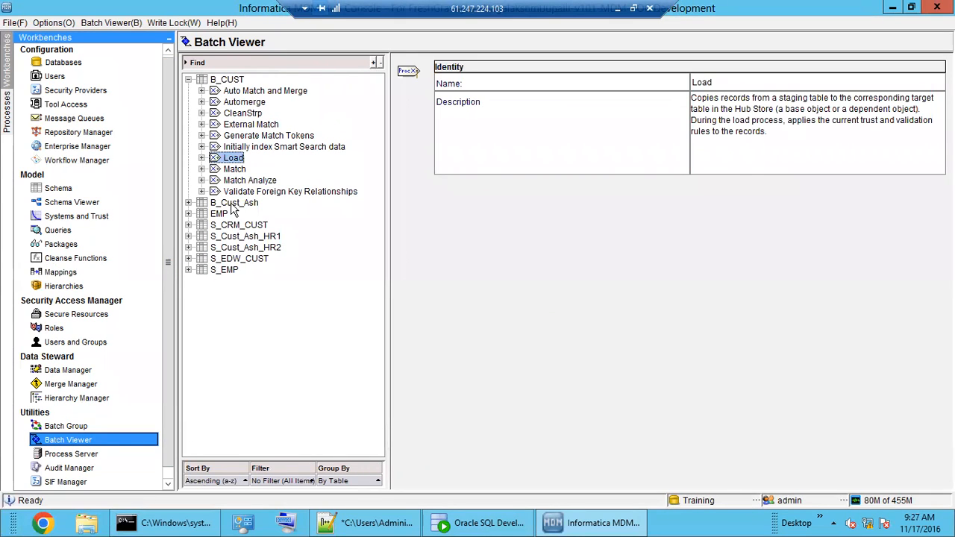
double_click(245, 260)
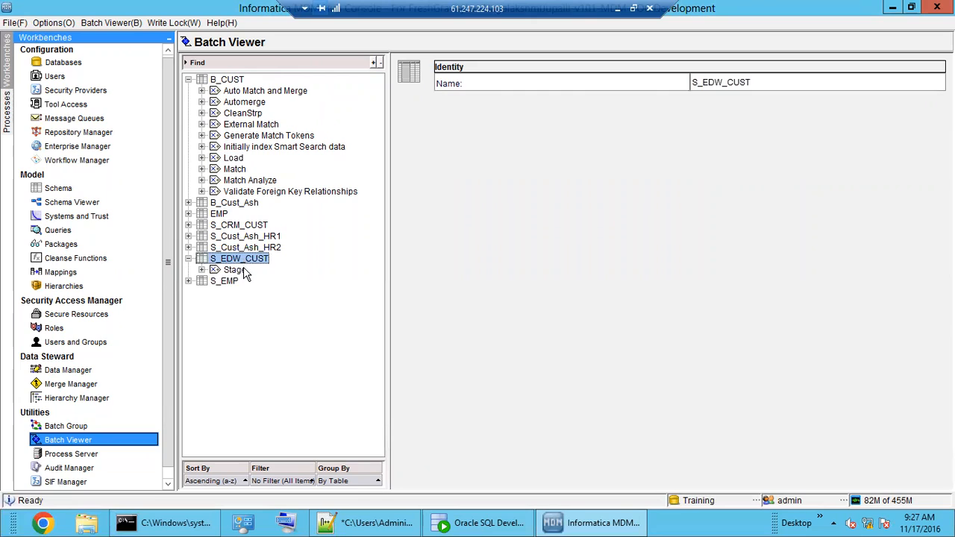
double_click(233, 270)
left_click(261, 282)
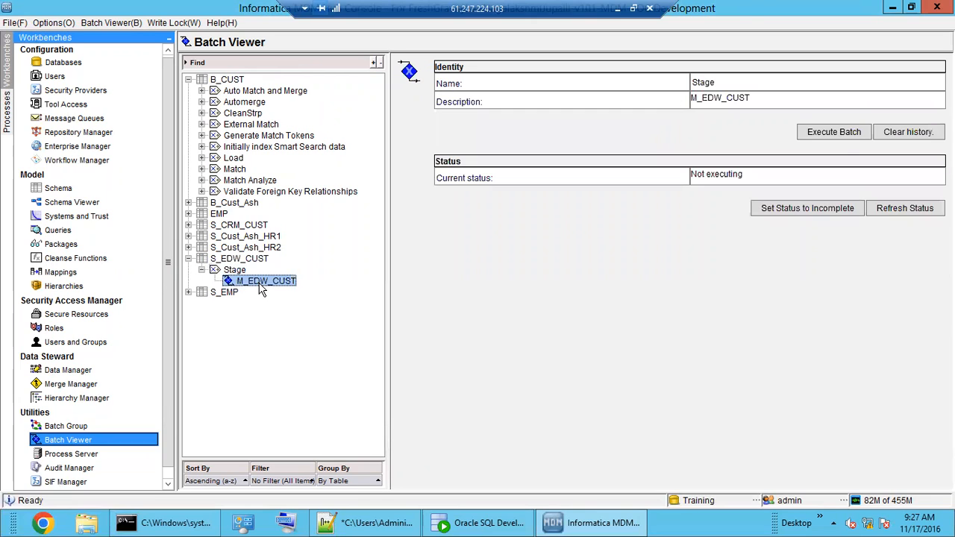
left_click(832, 134)
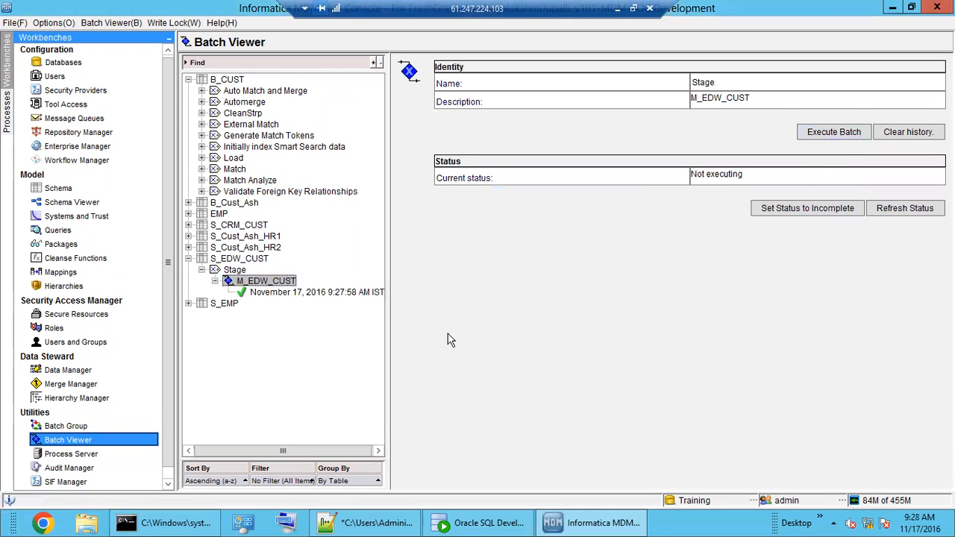
Check the inserted record metric of the M_EDW_CUST stage run, and compare it with the C_L_CUST landing table data in Oracle SQL Developer
left_click(301, 294)
left_click_drag(687, 244, 631, 245)
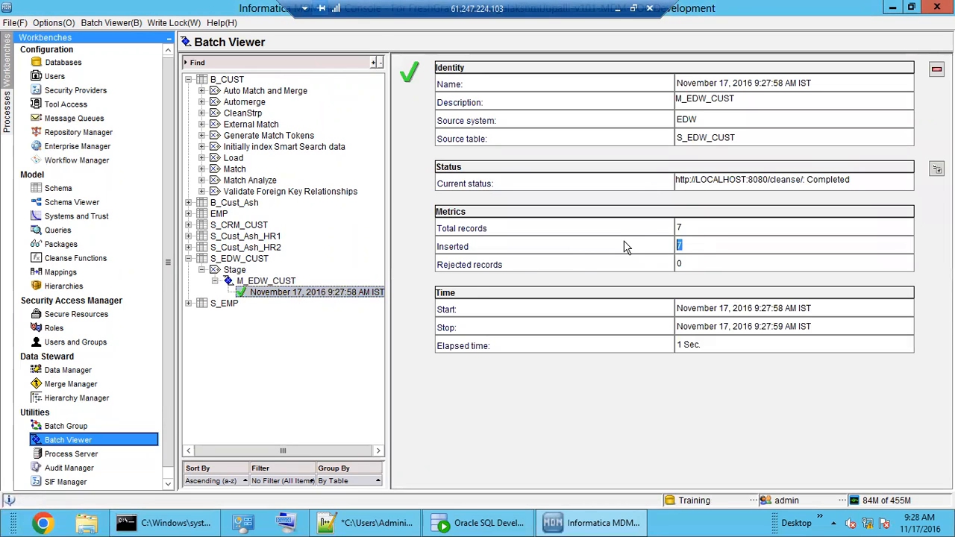
left_click(472, 525)
left_click_drag(238, 131, 237, 114)
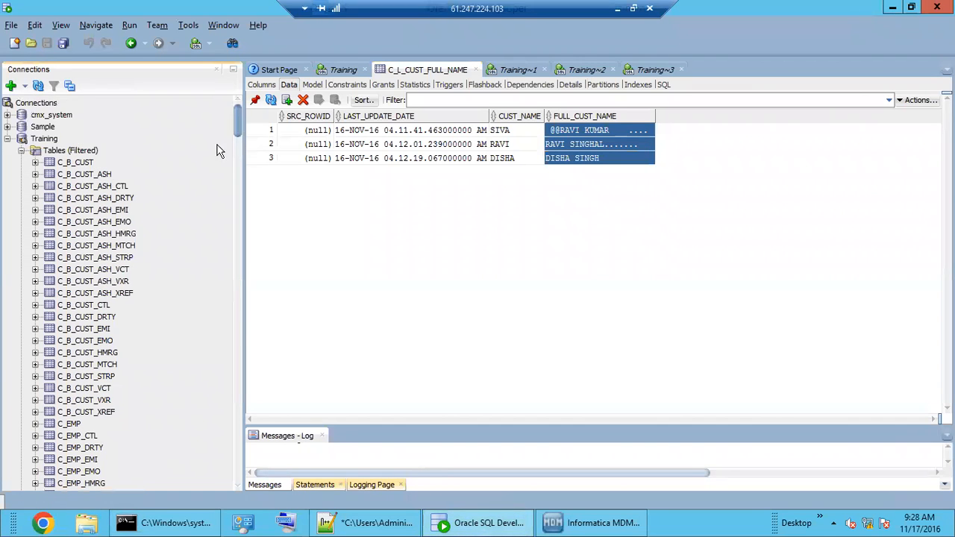
scroll(84, 430, "down", 3)
scroll(84, 430, "down", 1)
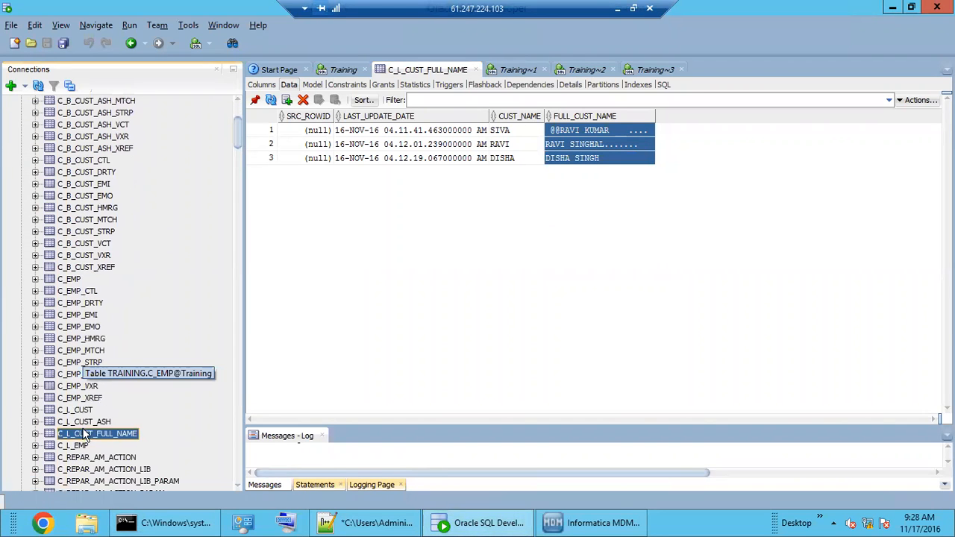
left_click(83, 411)
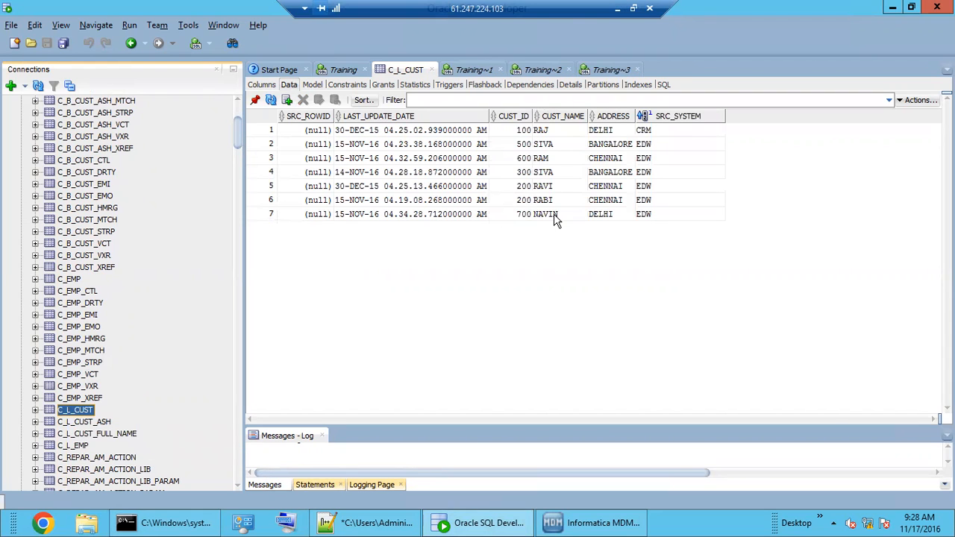
left_click_drag(522, 214, 651, 149)
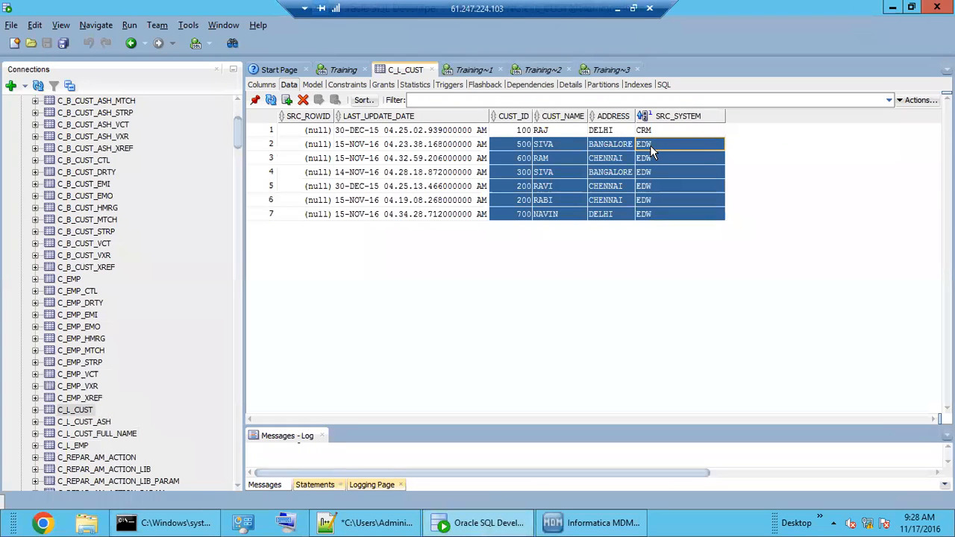
Open the M_EDW_CUST query parameters in Informatica MDM, and compare the CRM and EDW rows of C_L_CUST in Oracle SQL Developer
left_click(580, 526)
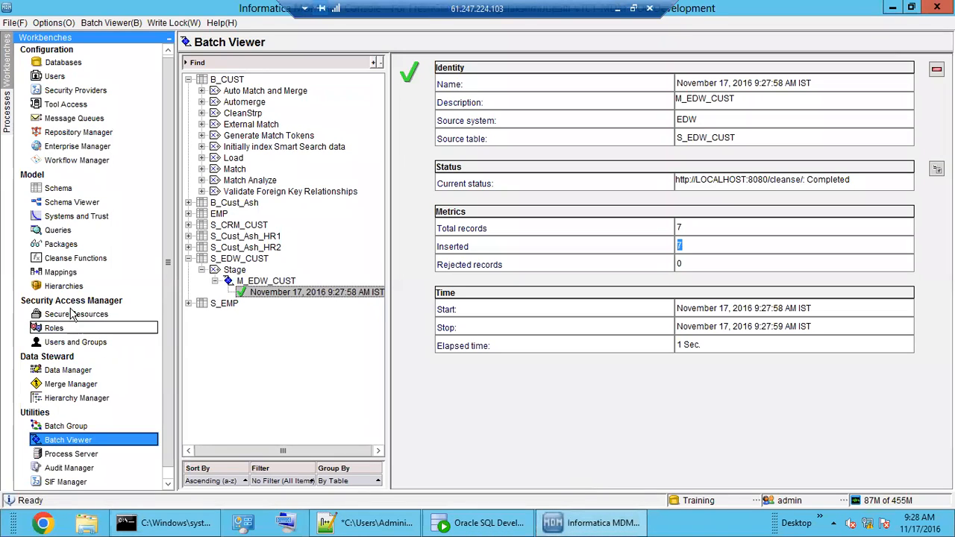
left_click(69, 274)
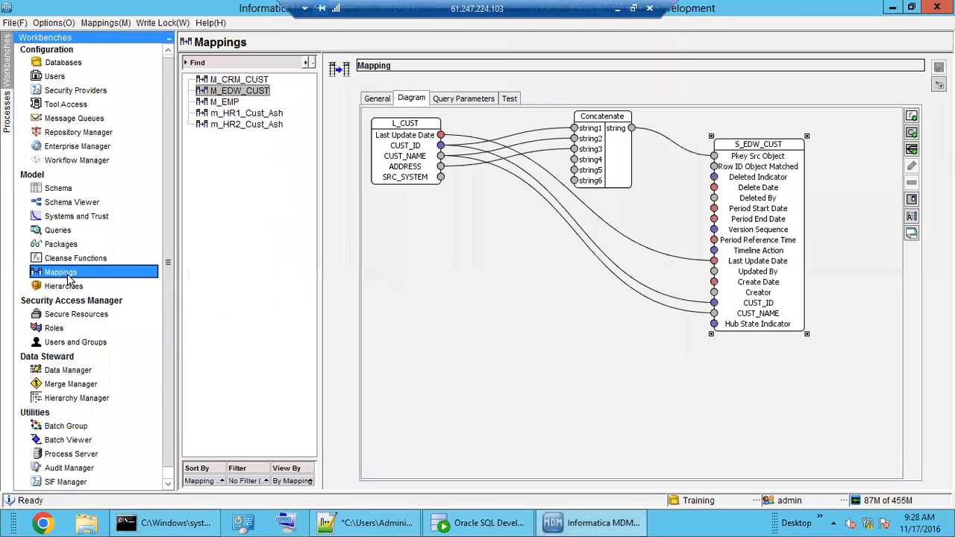
left_click(471, 98)
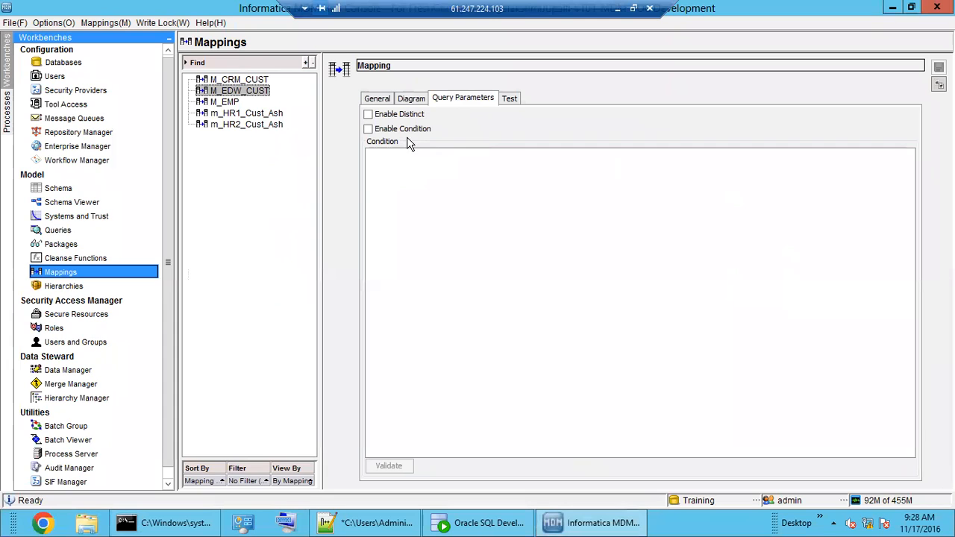
left_click(562, 528)
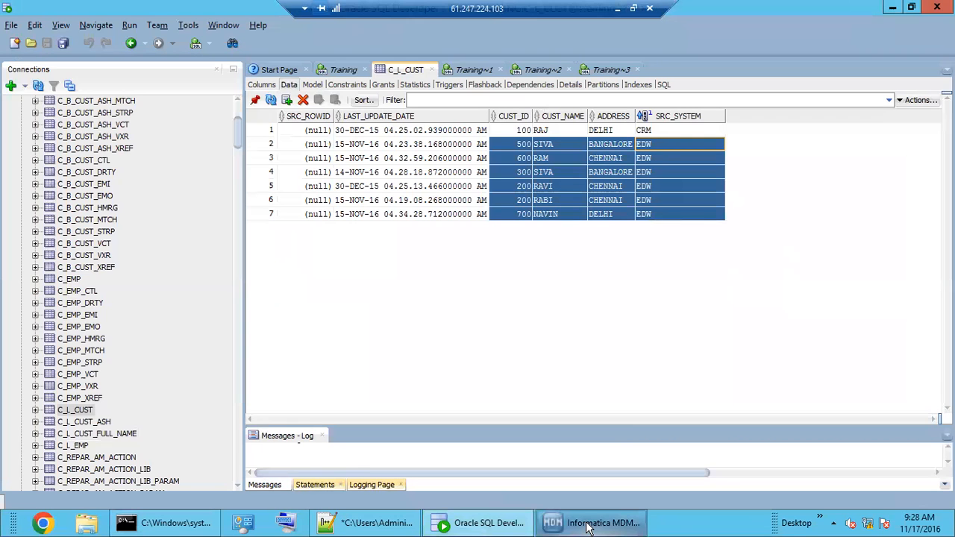
left_click(666, 200)
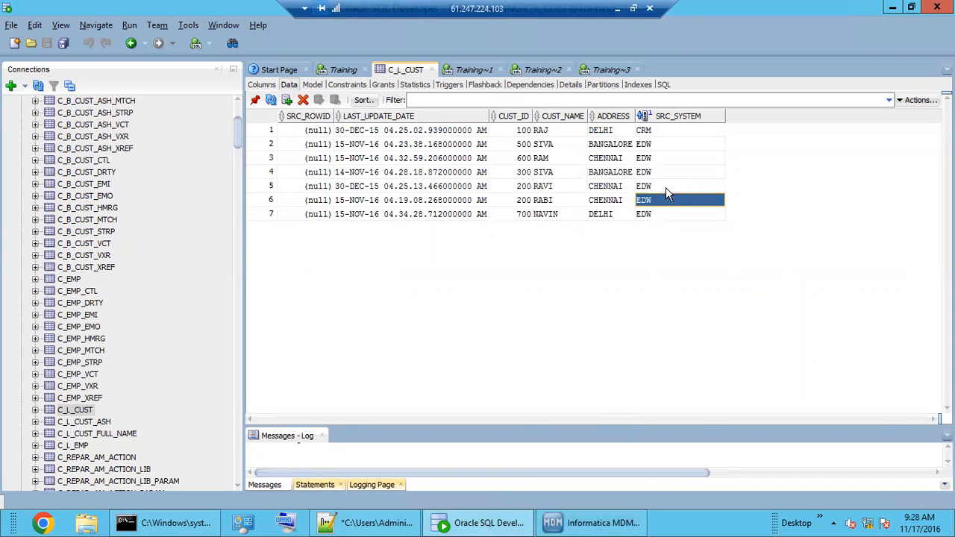
left_click(649, 131)
left_click_drag(647, 136, 522, 136)
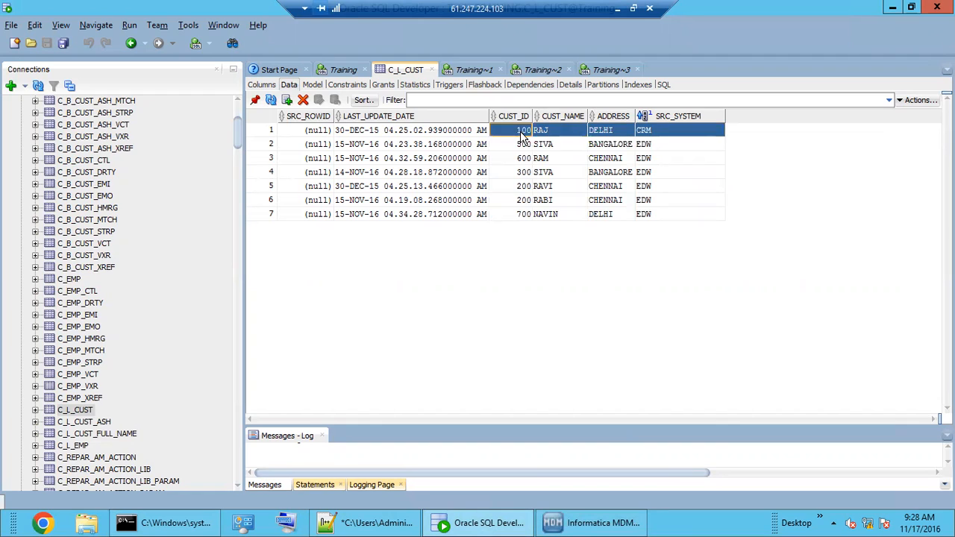
left_click_drag(654, 147, 515, 216)
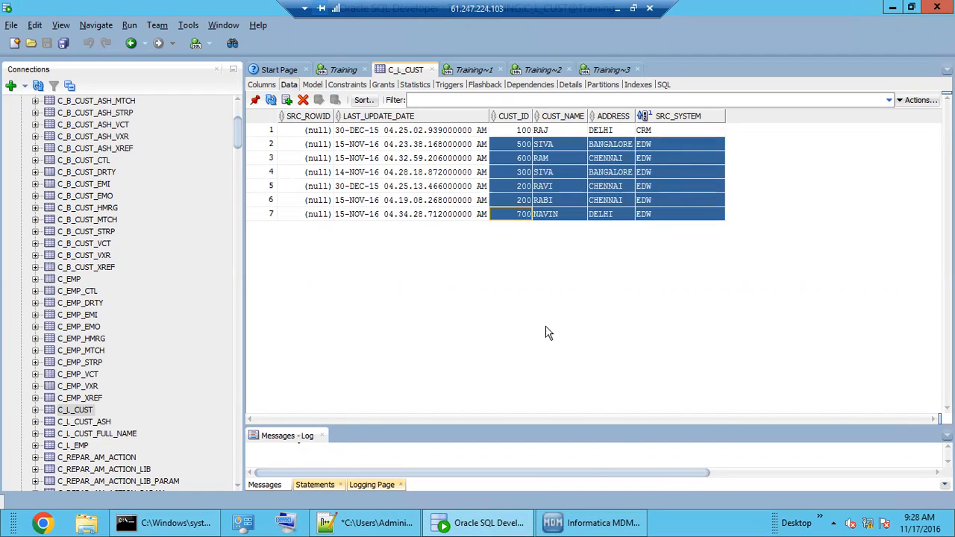
Return to Informatica MDM, enable the M_EDW_CUST query condition SRC_SYSTEM='EDW', and save the mapping
left_click(595, 525)
left_click(393, 129)
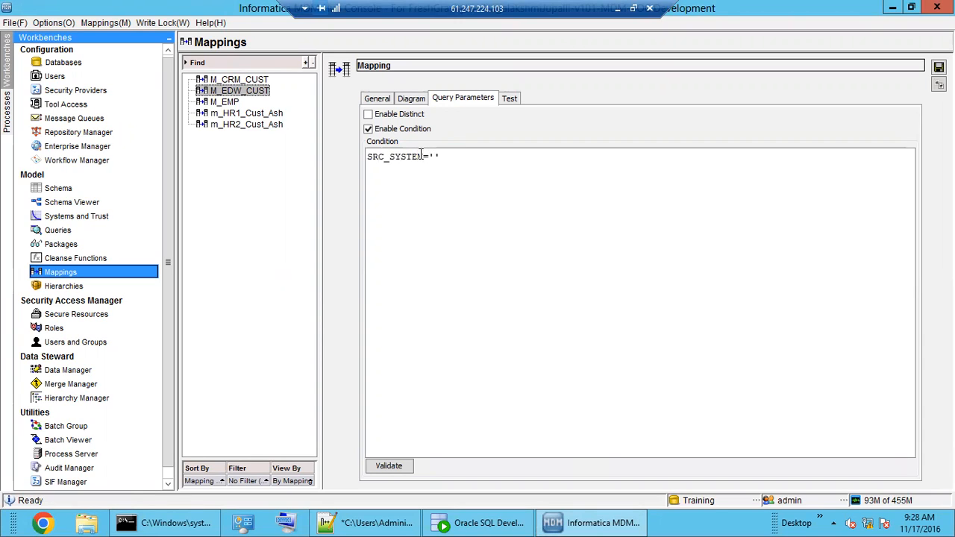
type("W'")
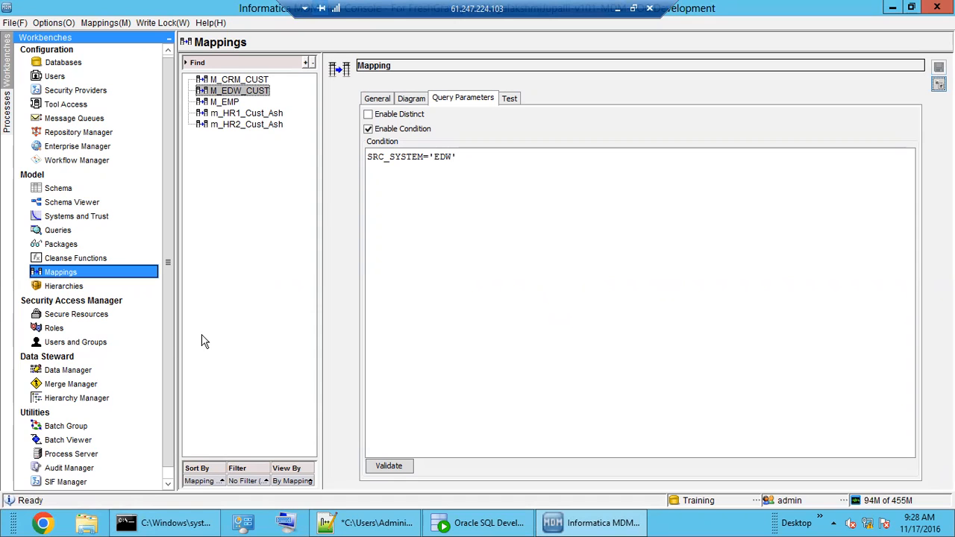
Rerun the M_EDW_CUST stage batch job for S_EDW_CUST from the Batch Viewer
left_click(75, 439)
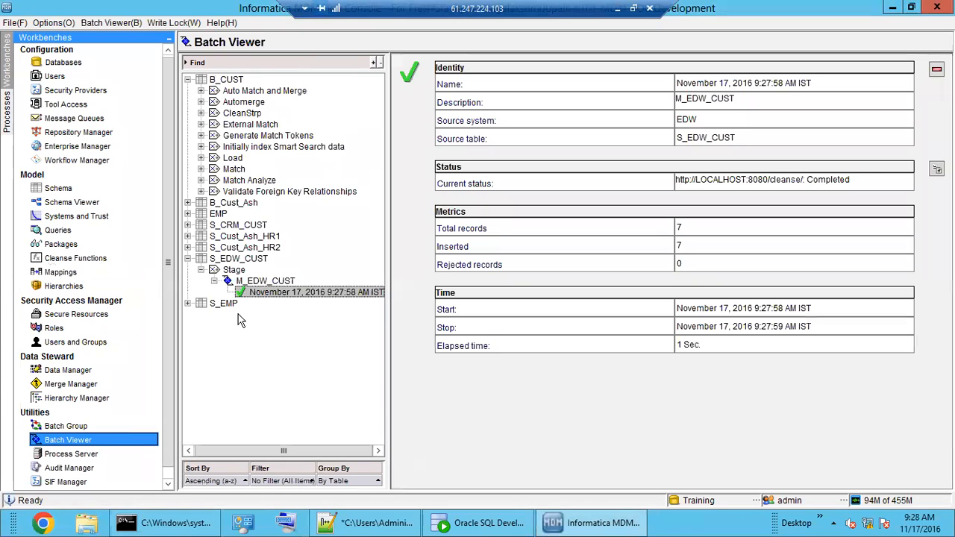
left_click(254, 283)
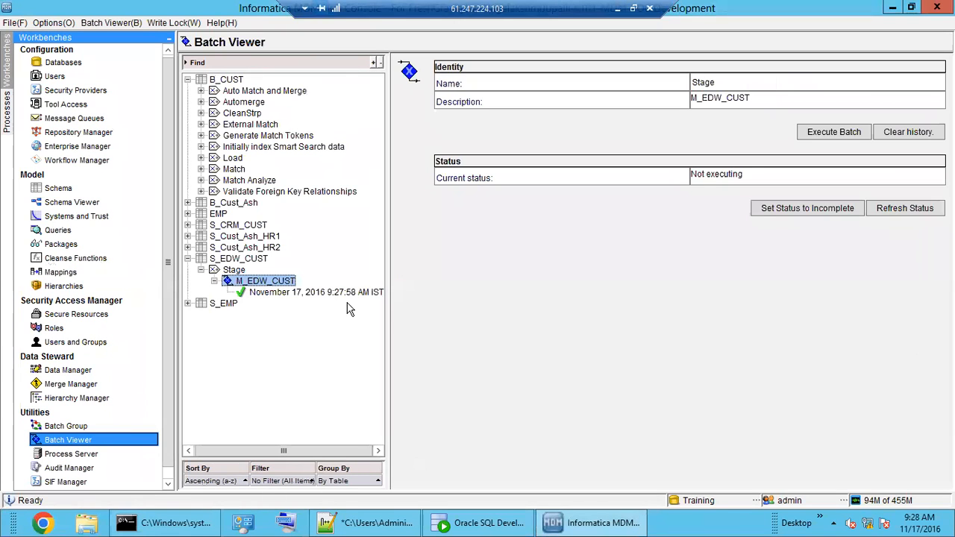
left_click(820, 132)
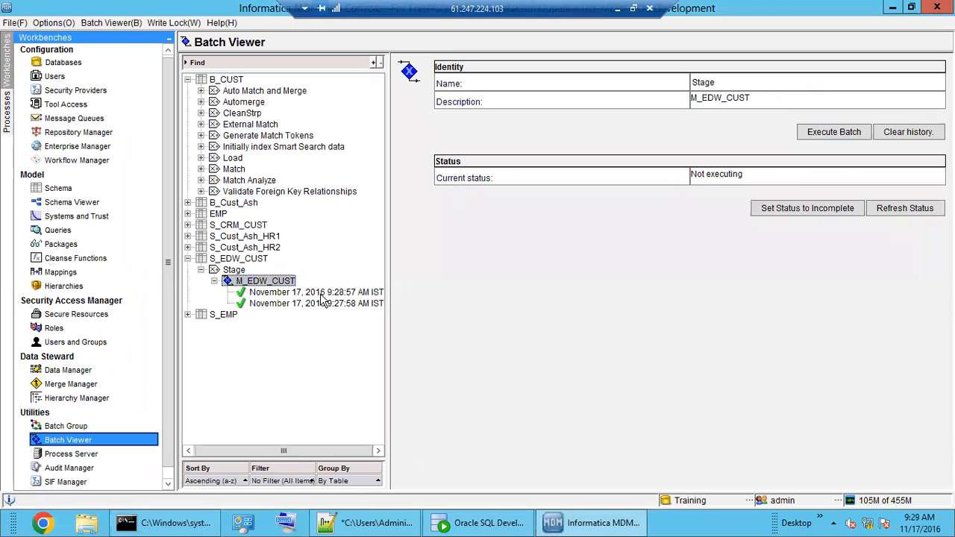
Check the newest stage run's inserted record metric against the CRM row of C_L_CUST in Oracle SQL Developer, and return to the Batch Viewer
left_click(321, 294)
left_click_drag(715, 247, 607, 242)
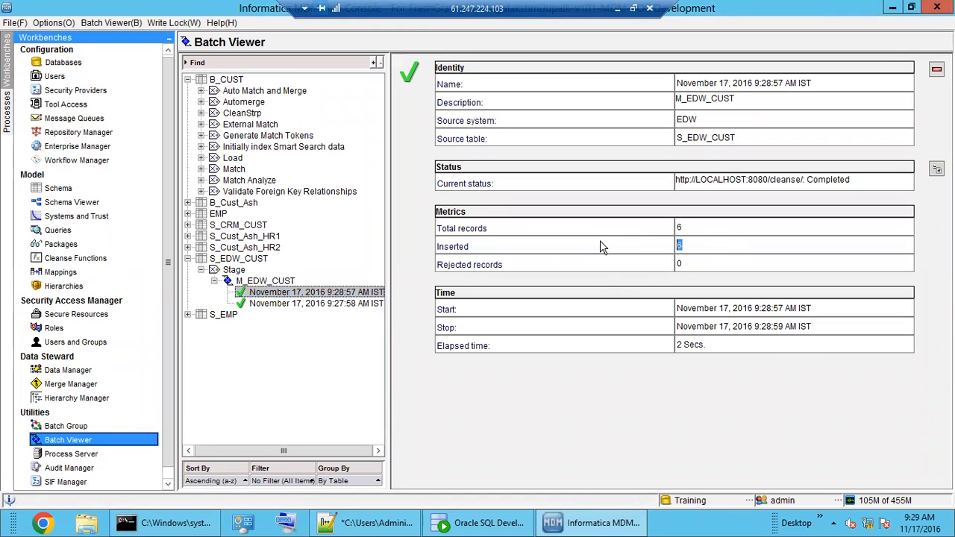
left_click(483, 521)
left_click(616, 144)
left_click_drag(615, 132, 660, 129)
left_click(568, 522)
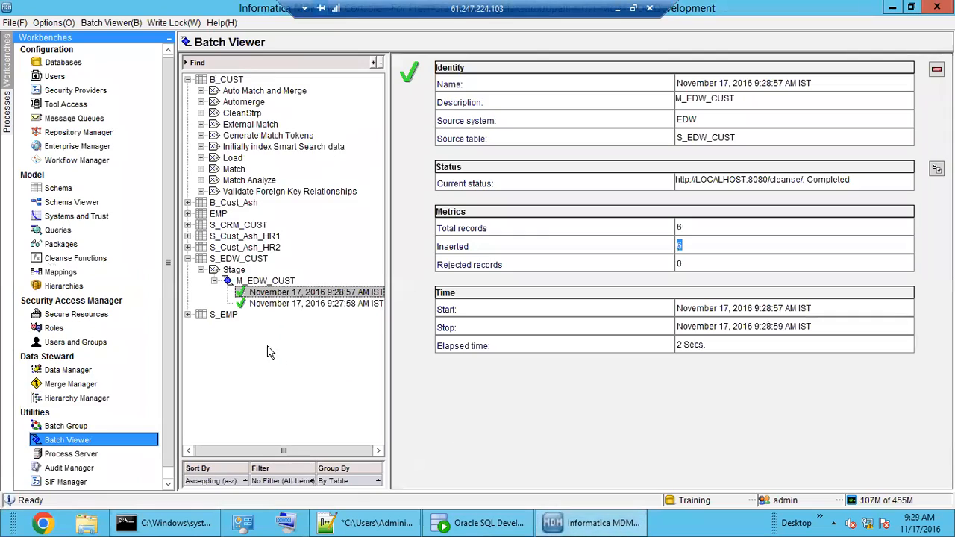
Examine the C_S_EDW_CUST data in Oracle SQL Developer, covering the PKEY_SRC_OBJECT, CUST_ID and CUST_NAME columns
left_click(485, 522)
left_click_drag(240, 141, 244, 441)
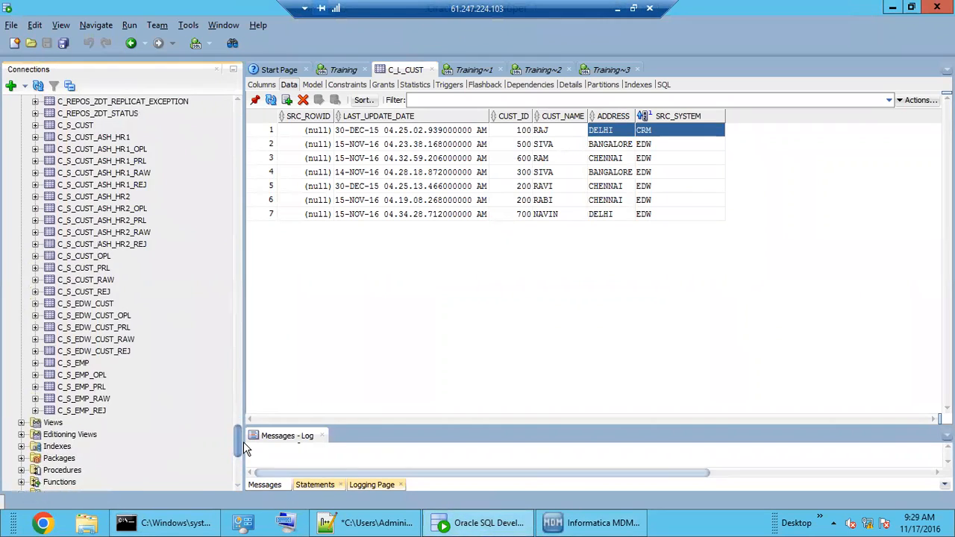
left_click(88, 303)
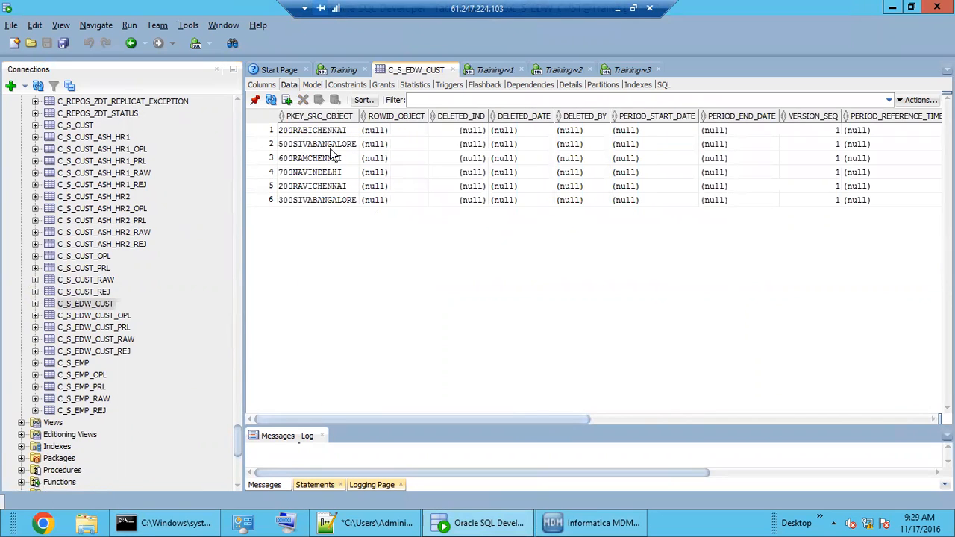
left_click_drag(332, 153, 328, 200)
left_click_drag(587, 419, 893, 422)
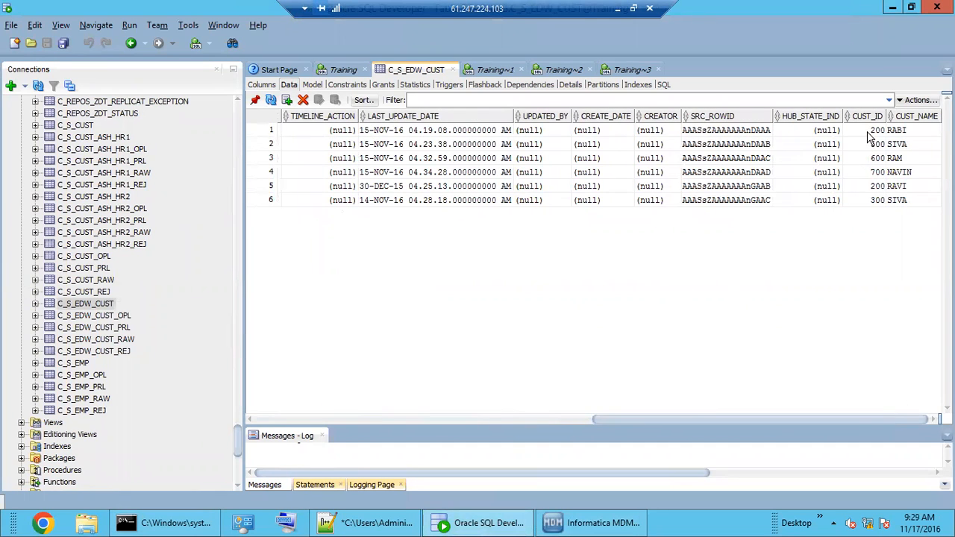
left_click_drag(871, 131, 905, 201)
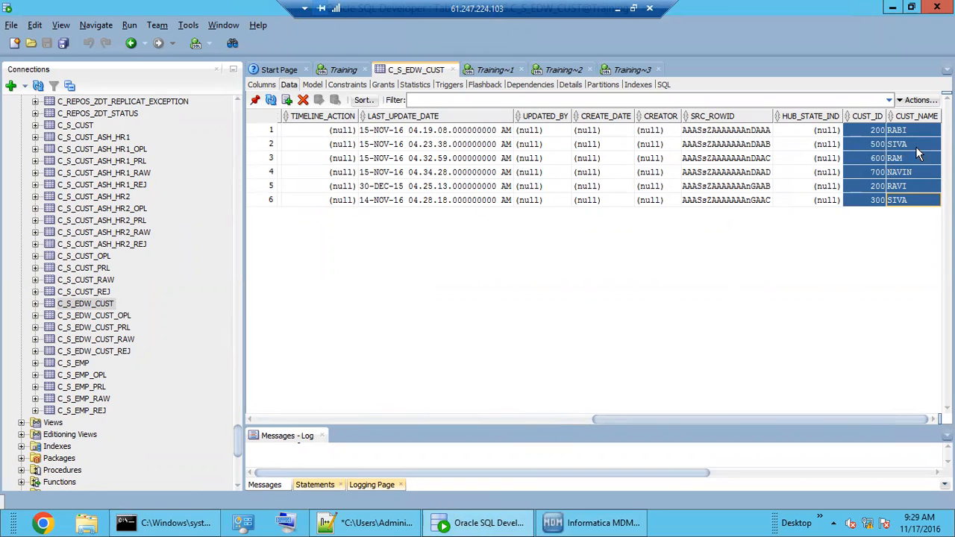
Review the S_EDW_CUST staging columns in the Informatica MDM Schema workbench, and compare them with the C_S_EDW_CUST data in Oracle SQL Developer
left_click(631, 525)
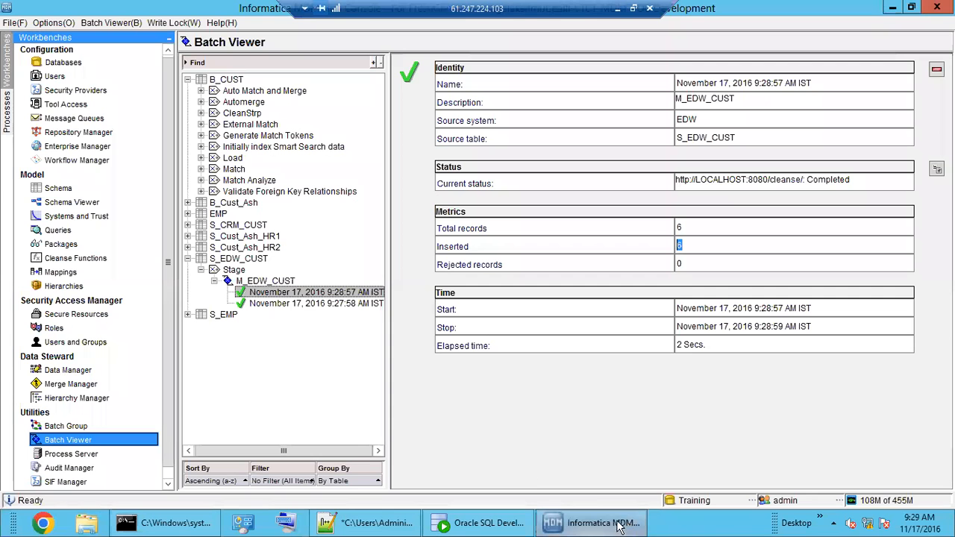
left_click(56, 190)
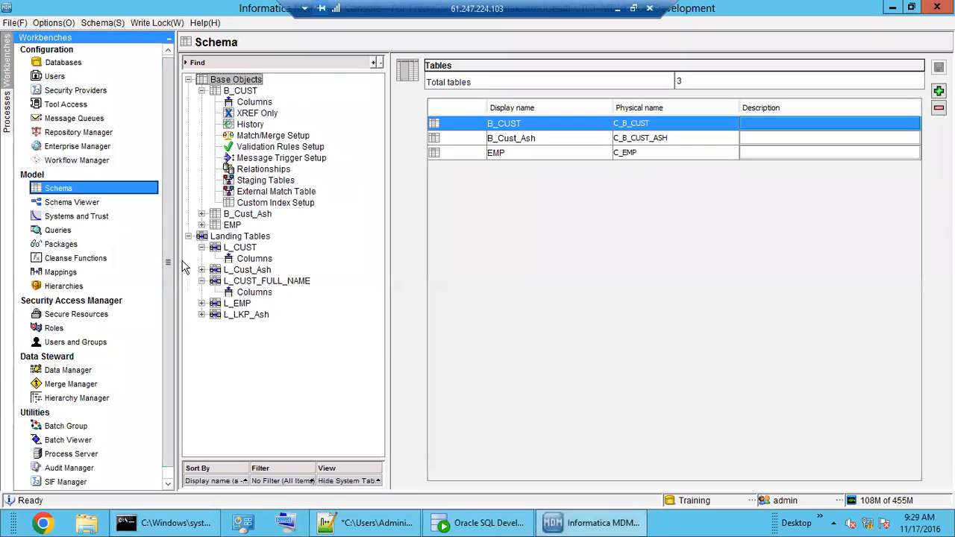
double_click(263, 181)
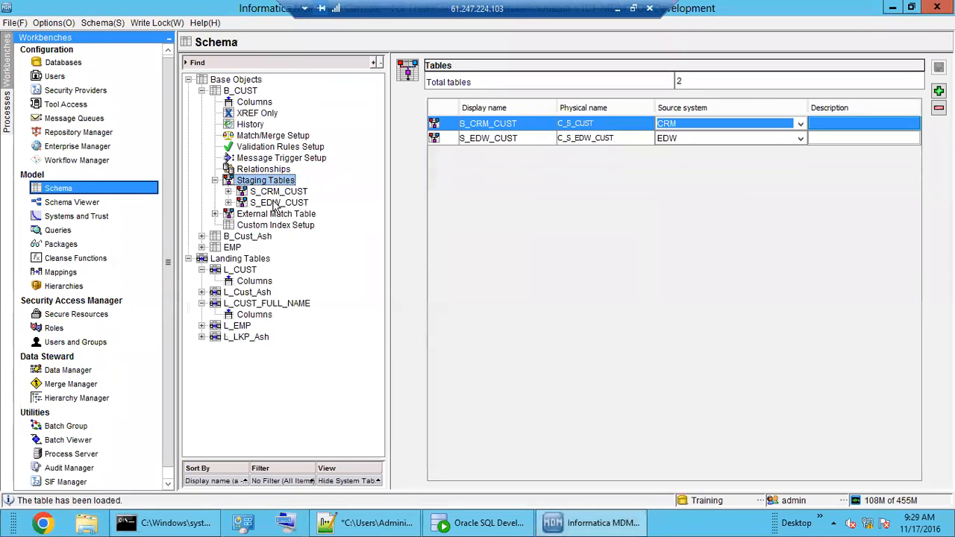
double_click(278, 203)
left_click(283, 214)
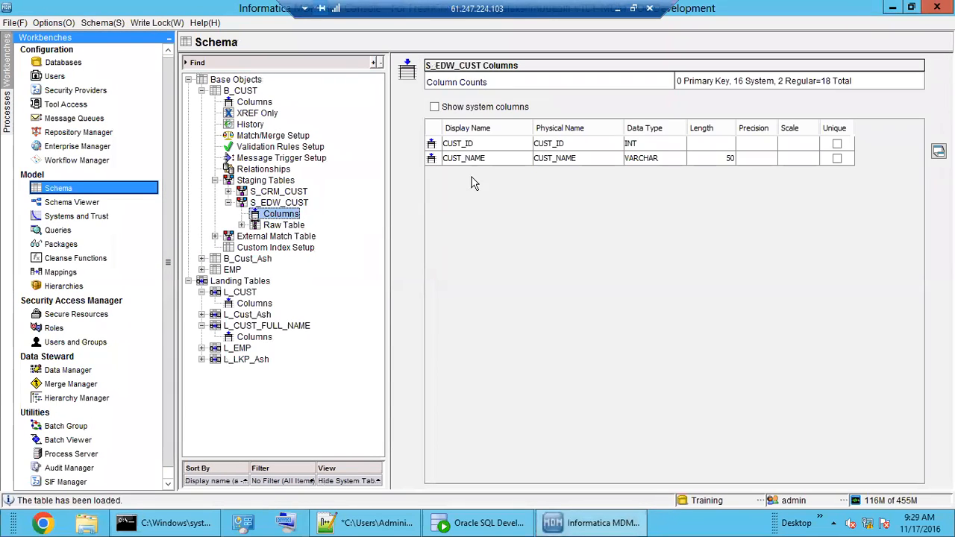
left_click(474, 159)
left_click(477, 146)
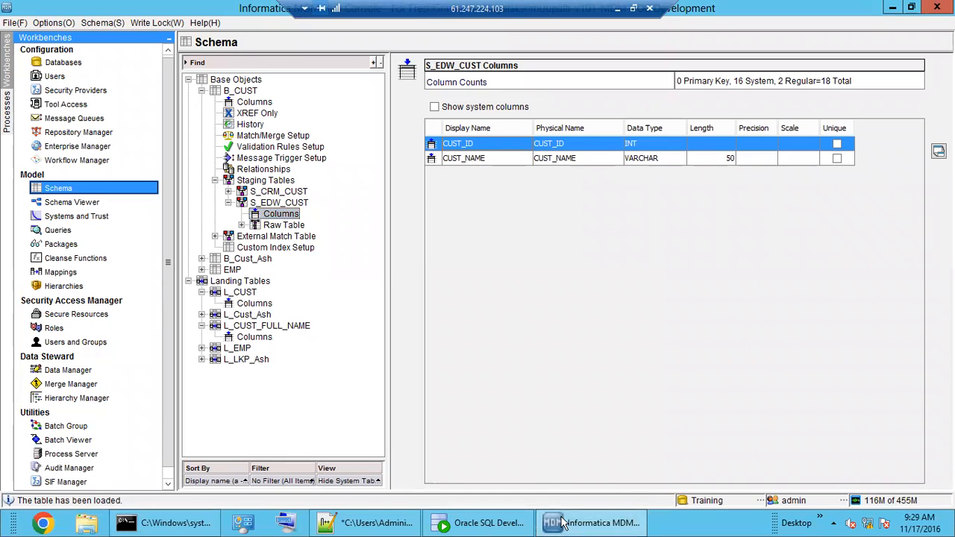
mouse_move(573, 527)
left_click(486, 523)
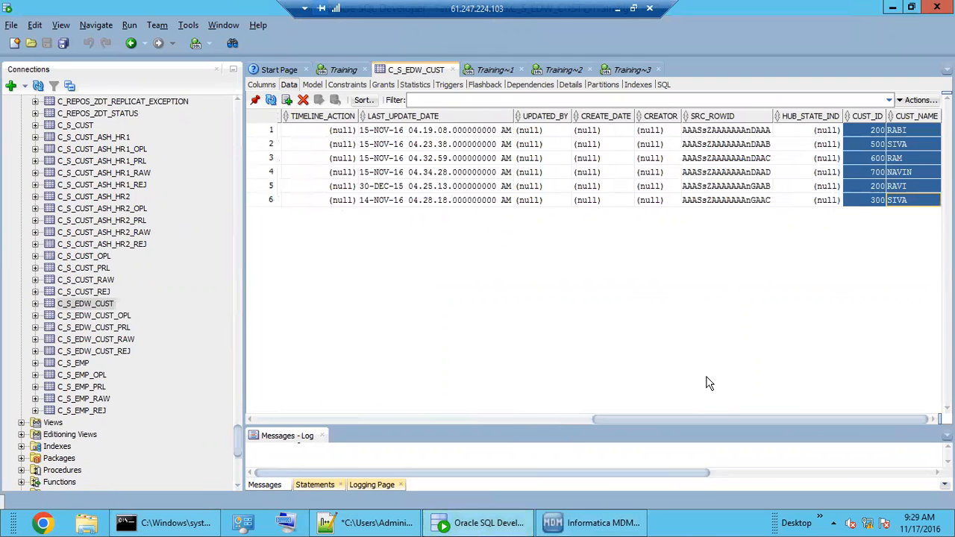
left_click(881, 172)
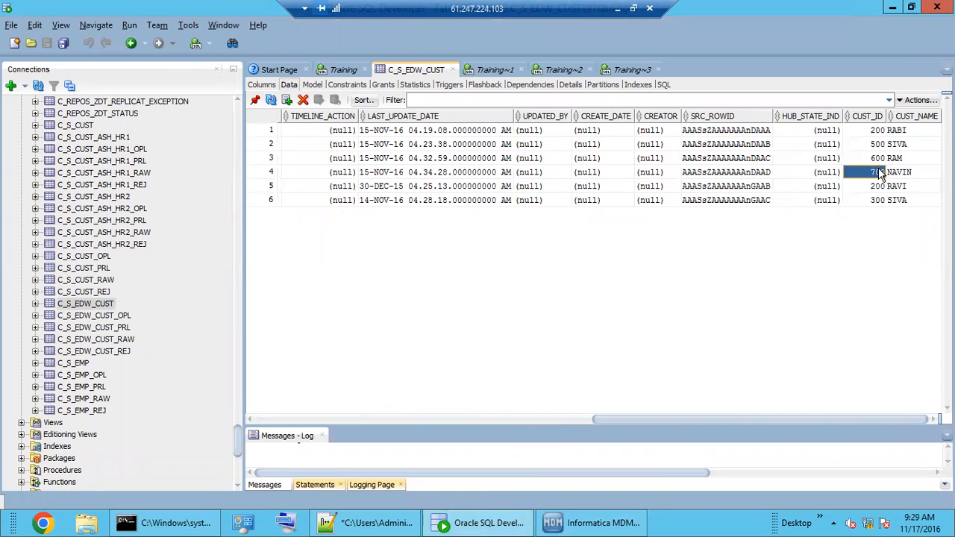
Execute the Load from S_EDW_CUST batch job for B_CUST in Informatica MDM's Batch Viewer
left_click(594, 525)
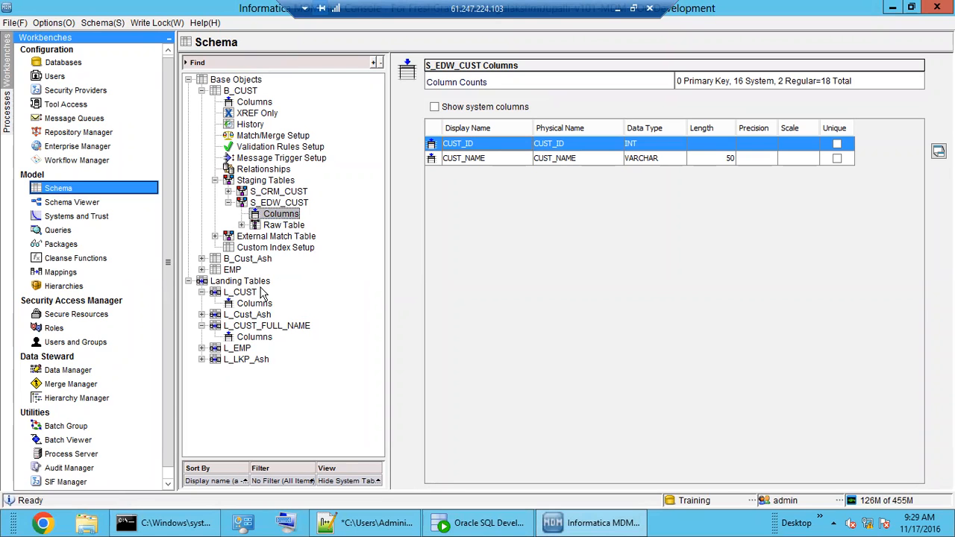
left_click(79, 441)
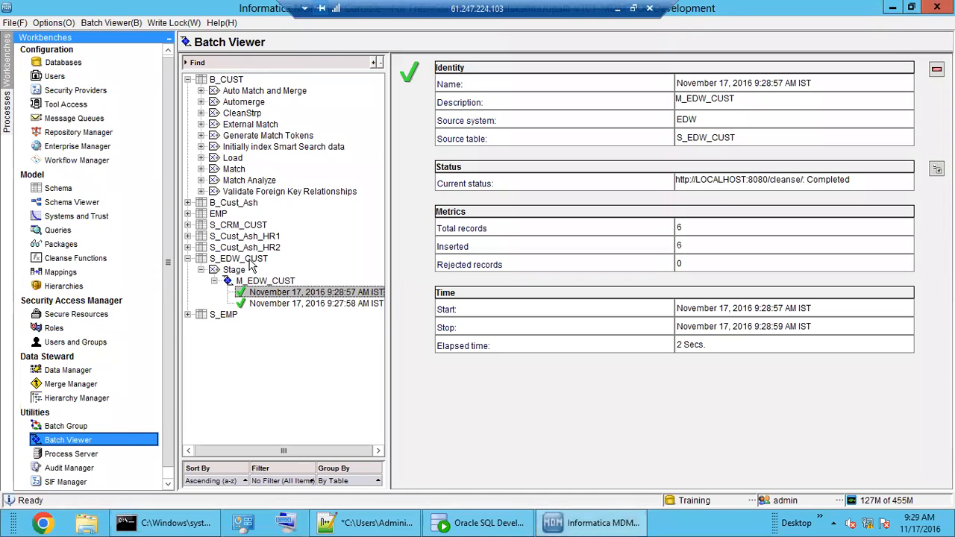
double_click(230, 158)
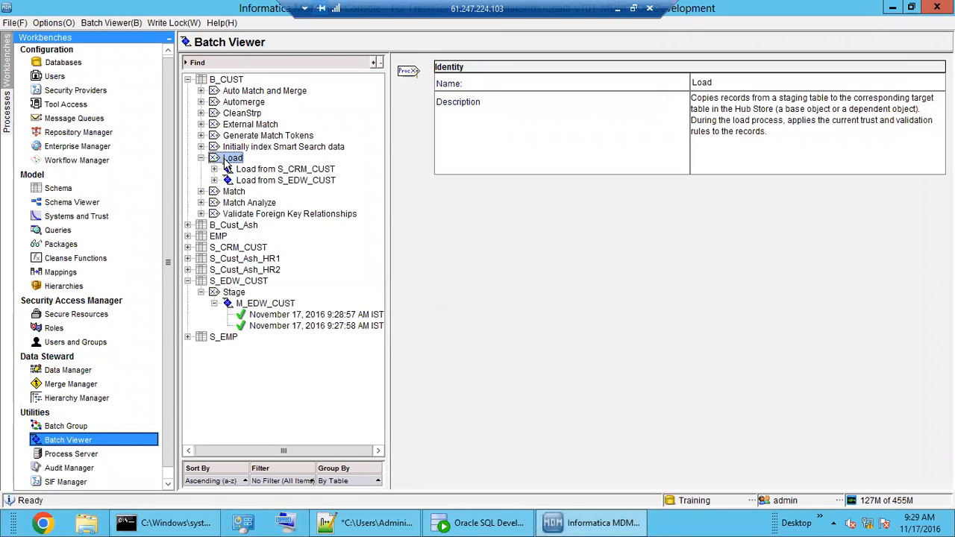
left_click(297, 183)
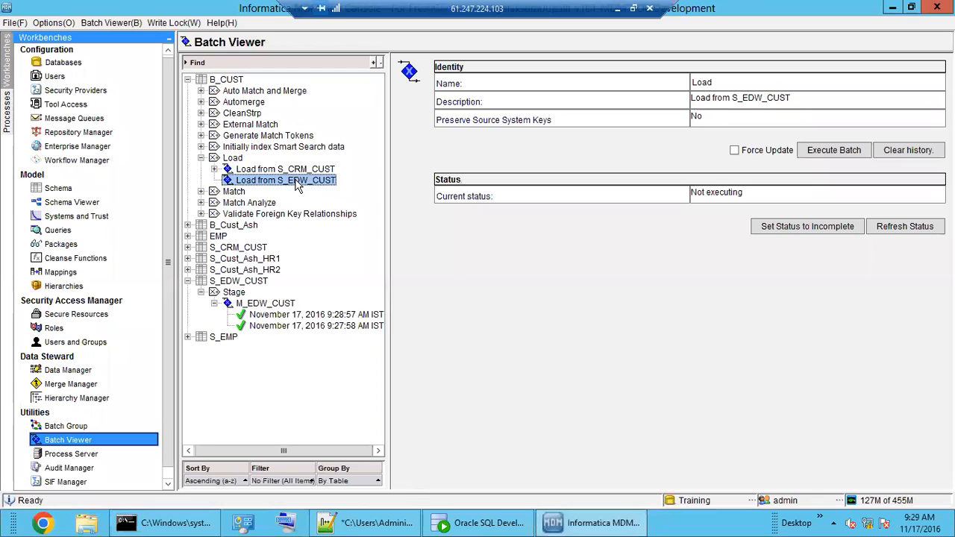
left_click(821, 155)
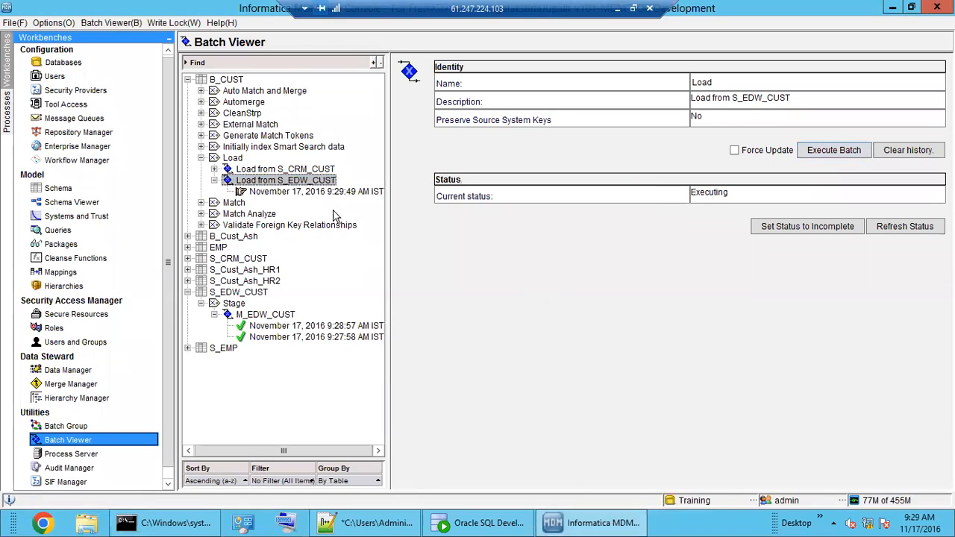
Refresh the status of the Load from S_EDW_CUST job and check its latest run's completion status and inserted record metric
left_click(316, 193)
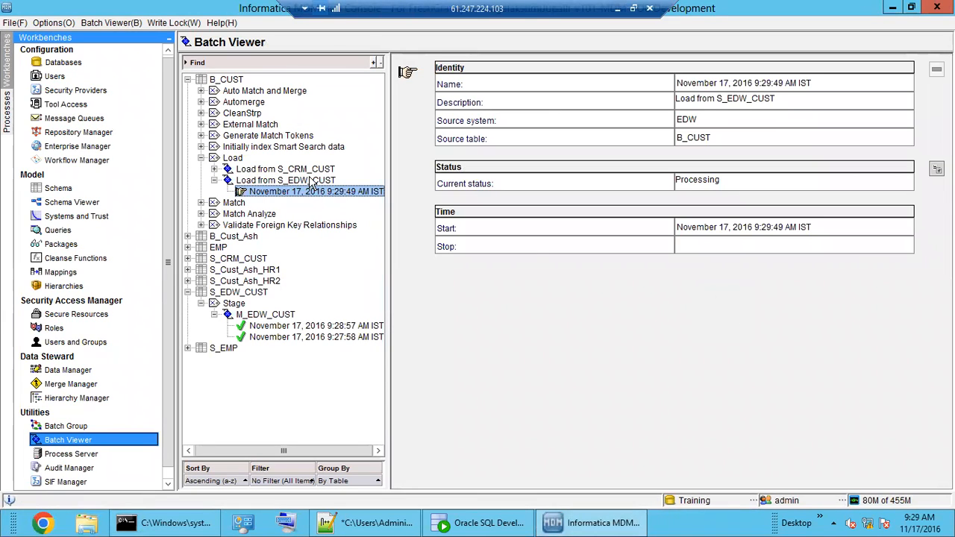
left_click(312, 182)
left_click(905, 230)
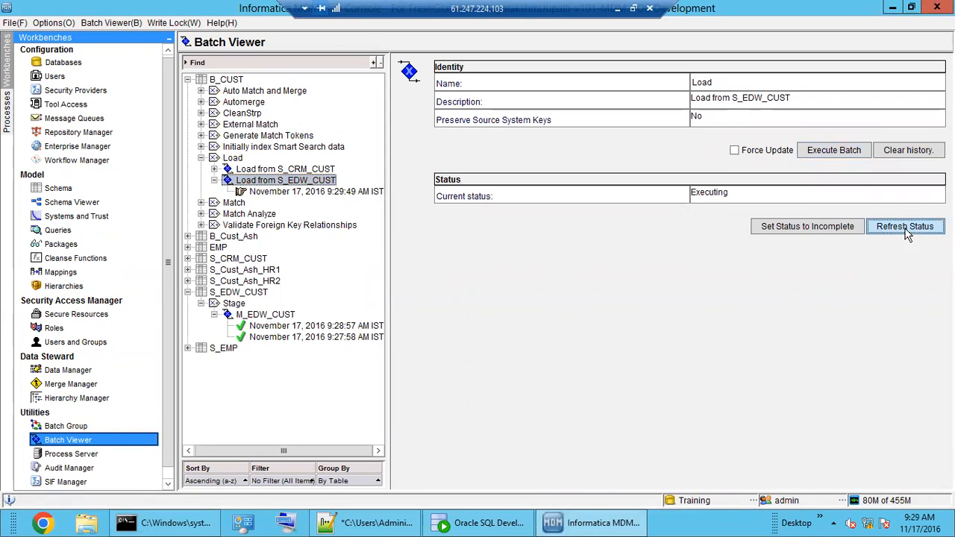
left_click(325, 193)
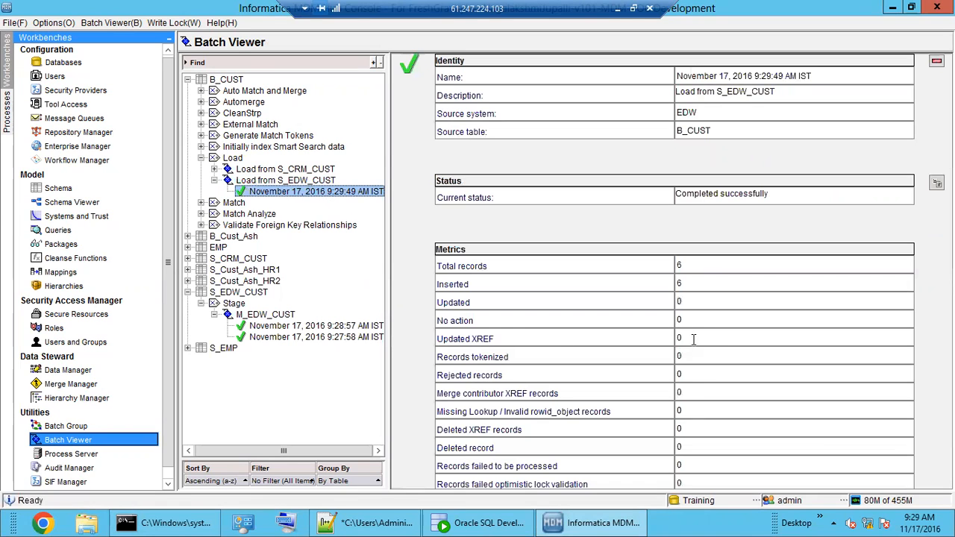
left_click_drag(714, 267, 646, 290)
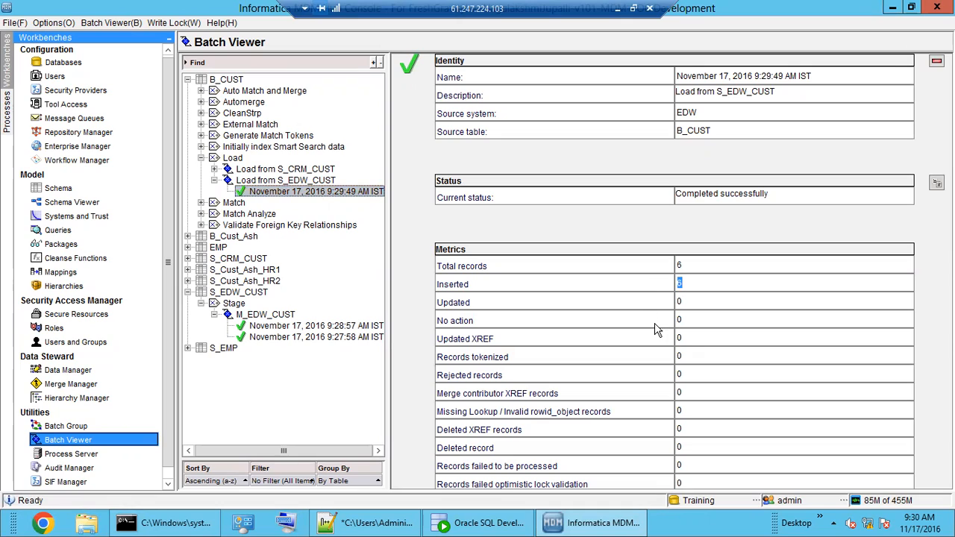
left_click(700, 200)
left_click_drag(698, 284, 649, 285)
Open the C_B_CUST table data in Oracle SQL Developer and examine the ROWID_OBJECT values of the loaded records
left_click(500, 526)
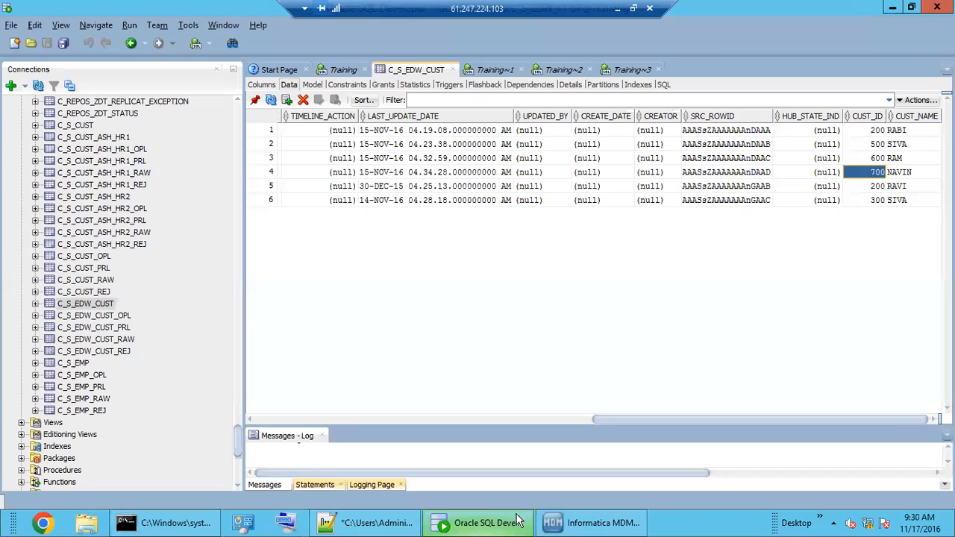
left_click(238, 443)
left_click_drag(238, 443, 231, 128)
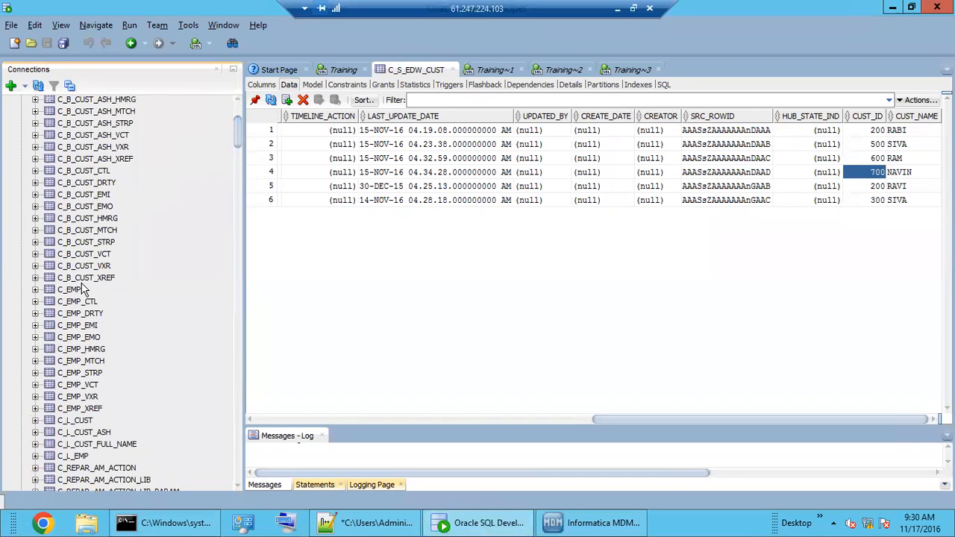
scroll(86, 290, "up", 3)
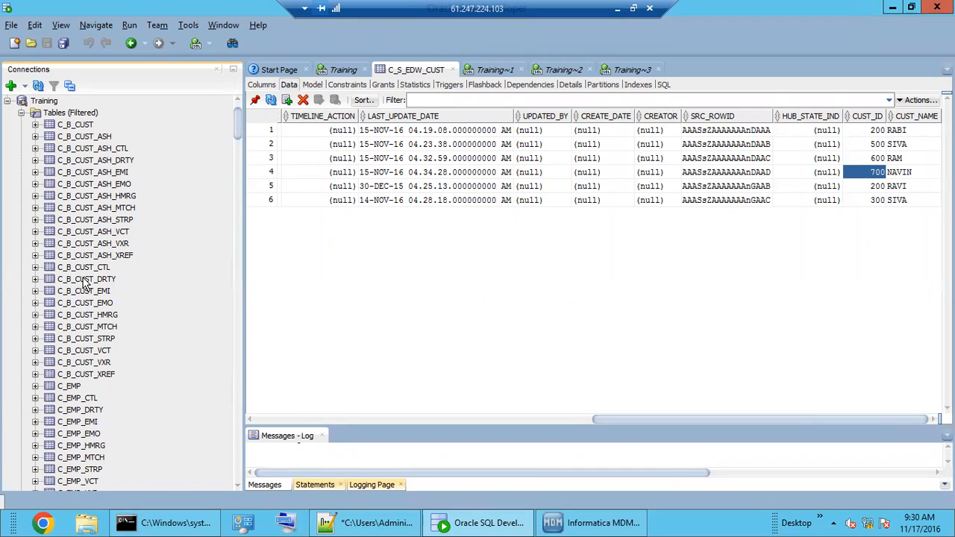
left_click(76, 125)
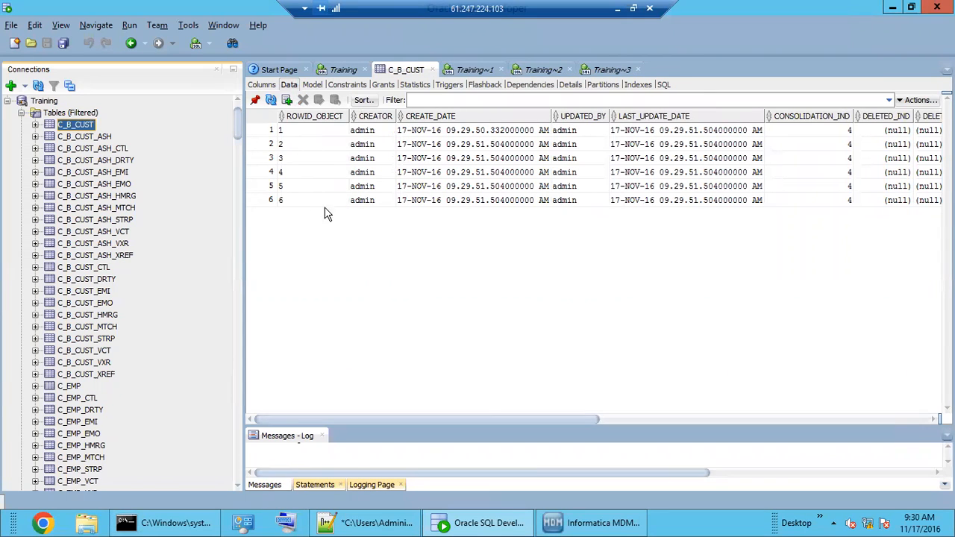
mouse_move(301, 201)
left_mouse_down()
mouse_move(296, 131)
mouse_move(308, 196)
mouse_move(302, 131)
mouse_move(309, 153)
mouse_move(309, 202)
left_mouse_up()
left_click(304, 172)
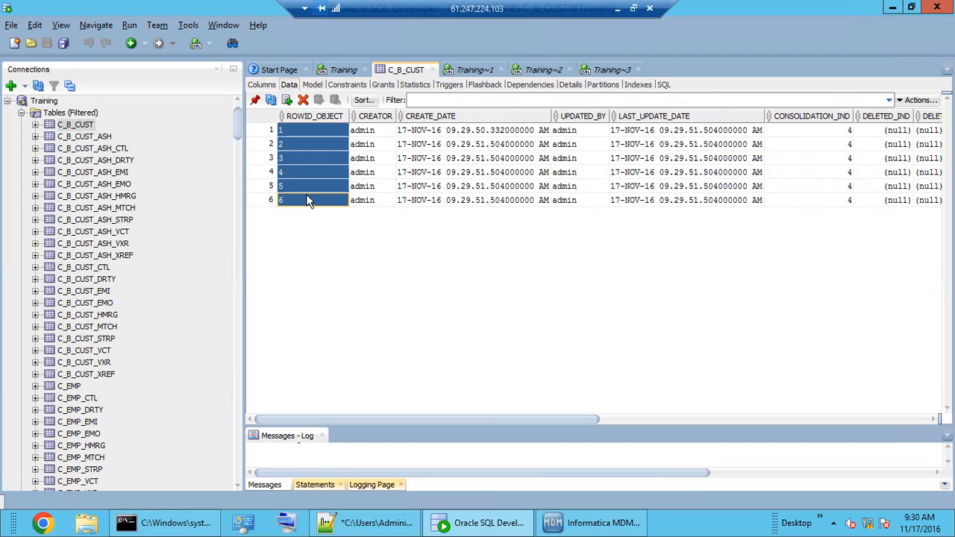
left_click(307, 196)
left_click_drag(306, 130, 309, 211)
Examine the CUST_ID, CUST_NAME, ADDRESS and MOB_NO columns of the C_B_CUST data
left_click_drag(578, 420, 919, 420)
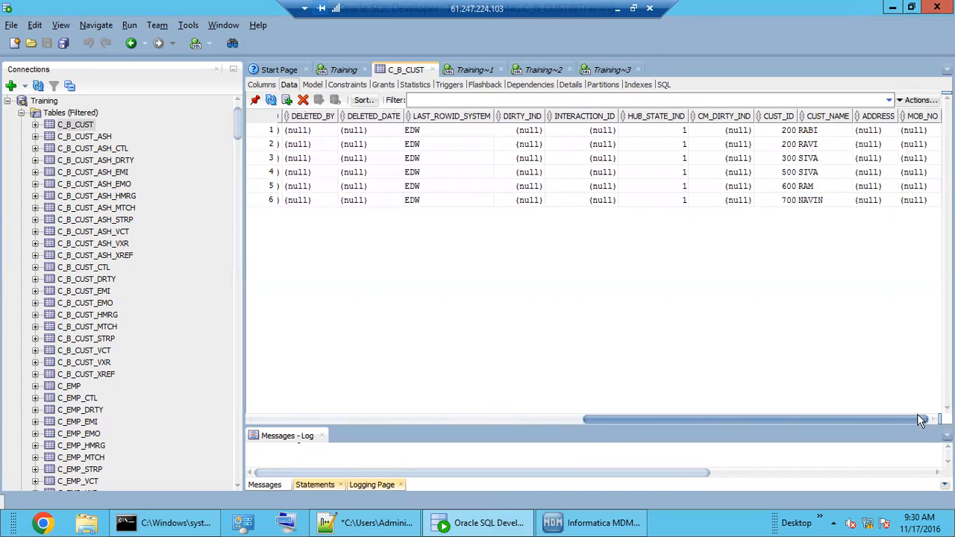
left_click_drag(805, 142, 814, 200)
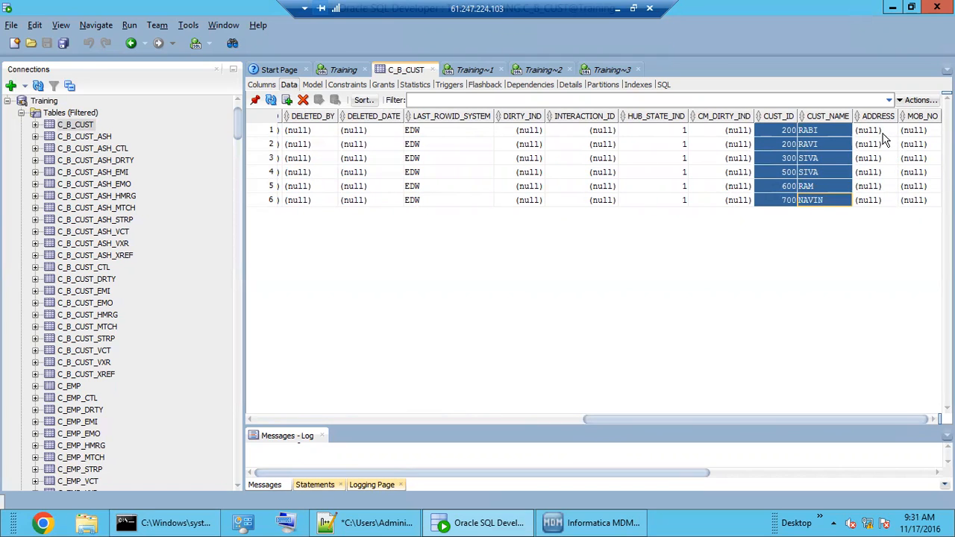
left_click_drag(885, 135, 914, 203)
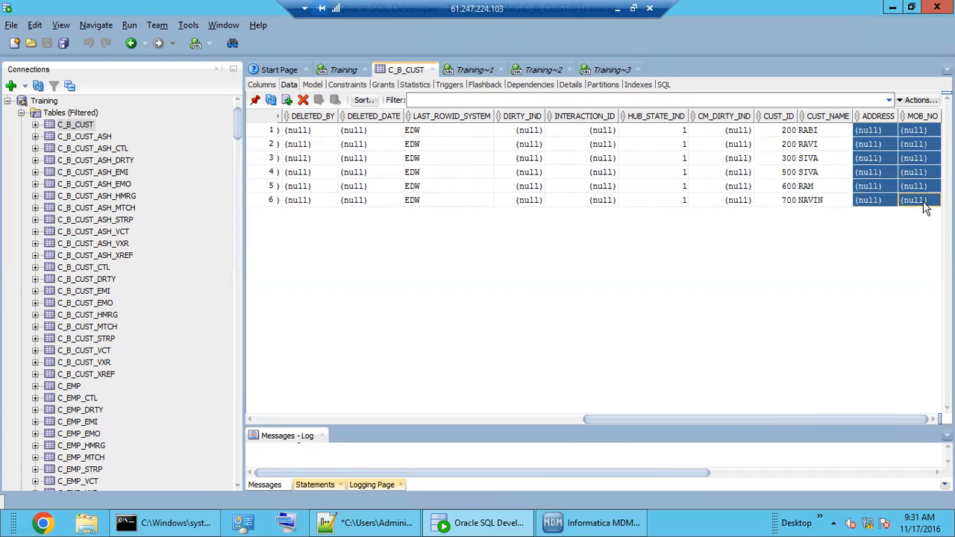
left_click_drag(787, 133, 821, 205)
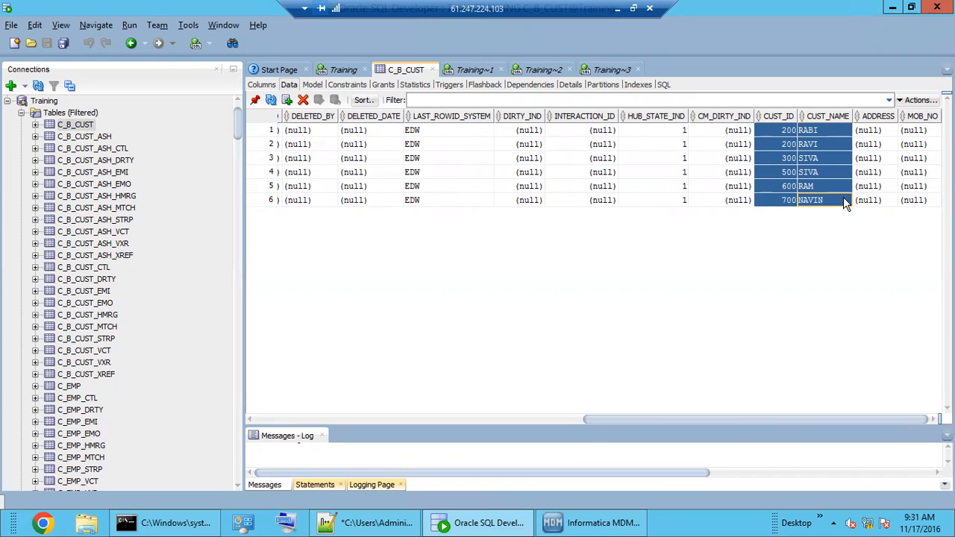
left_click_drag(868, 133, 921, 205)
left_click(882, 189)
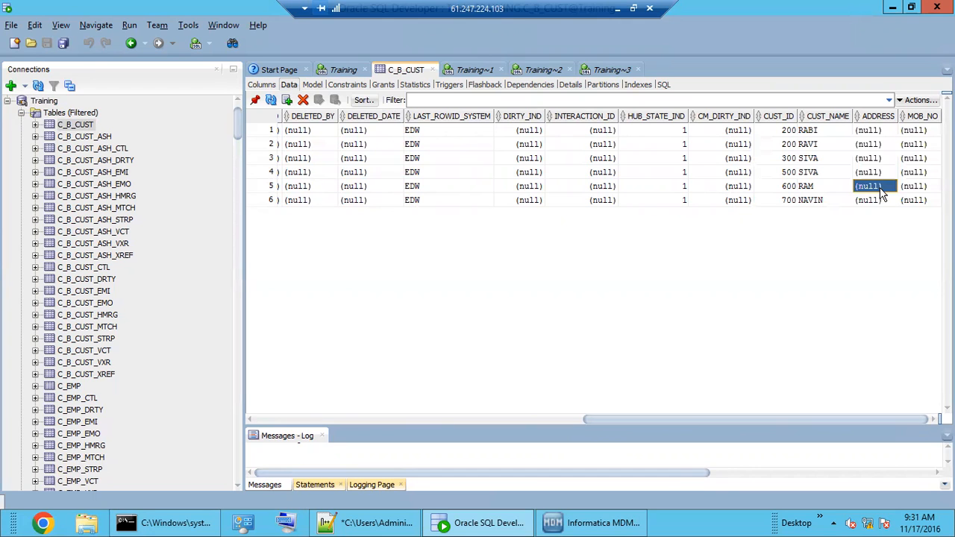
left_click_drag(680, 419, 338, 420)
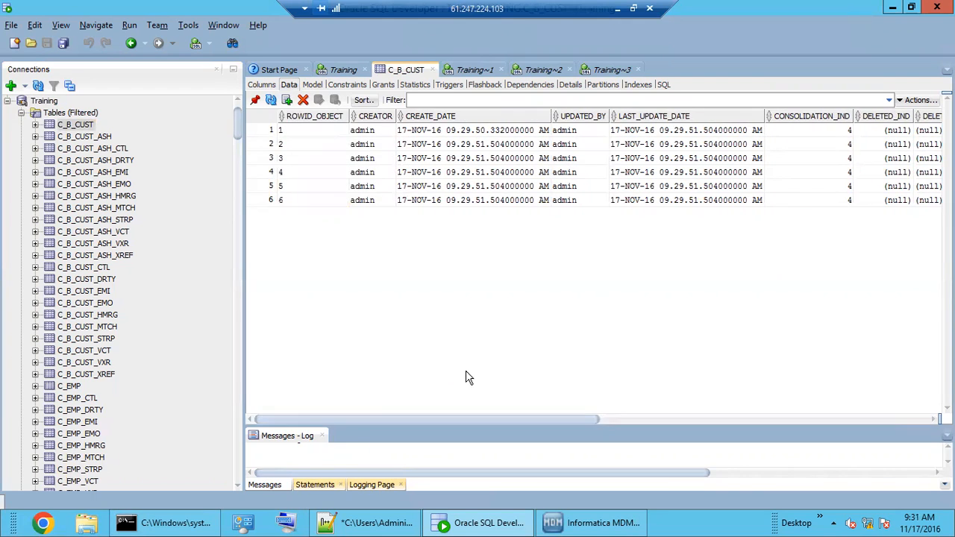
Review the S_CRM_CUST staging table's columns, including ADDRESS, and its properties in the Informatica MDM Schema workbench
left_click(590, 523)
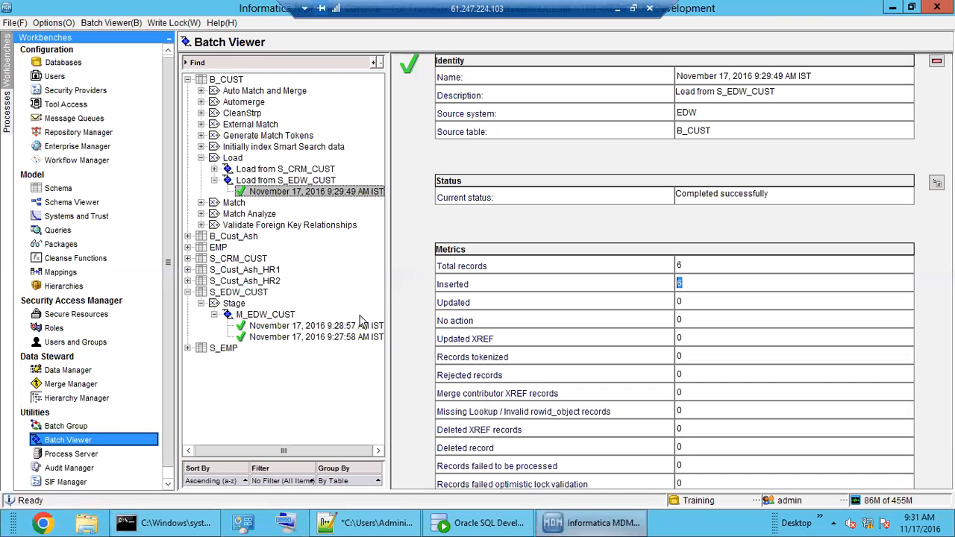
left_click(60, 189)
left_click(278, 192)
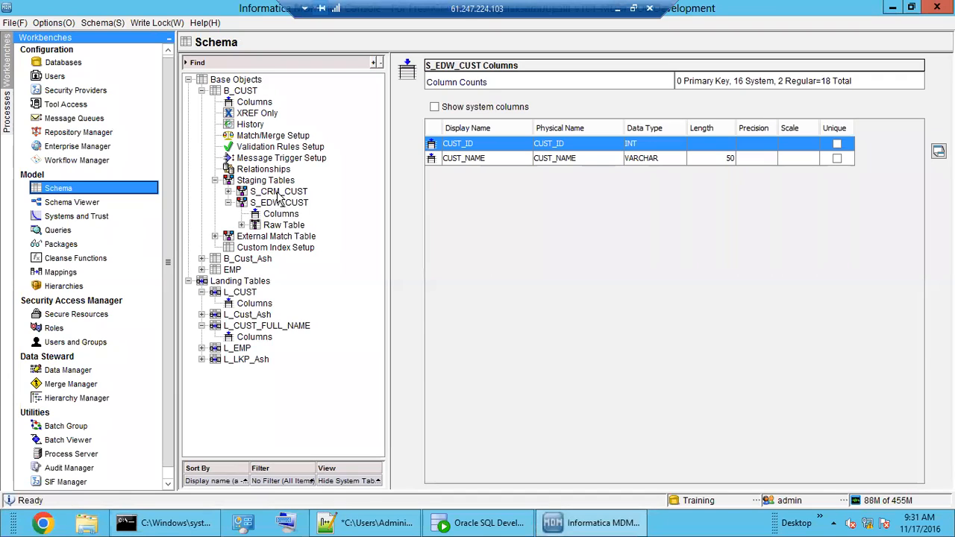
double_click(279, 193)
left_click(281, 203)
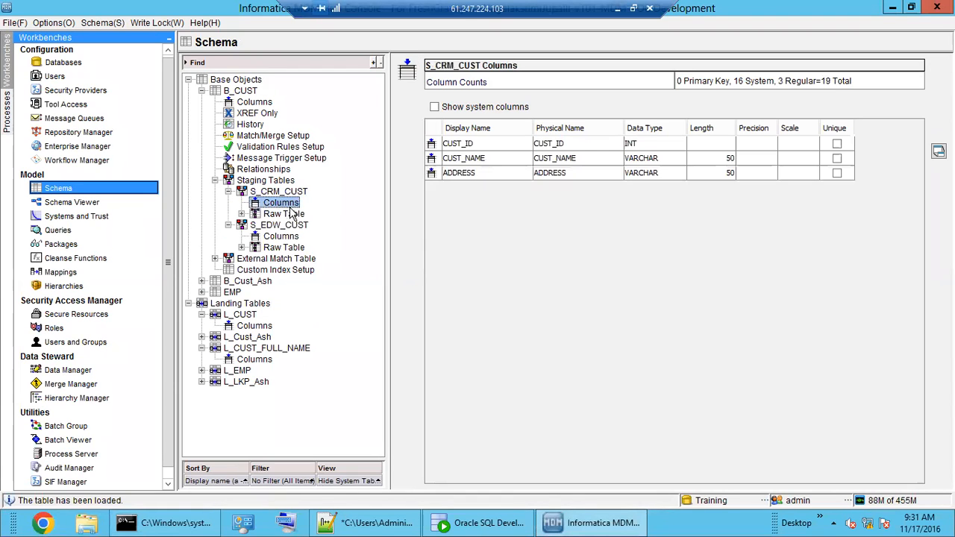
left_click(476, 174)
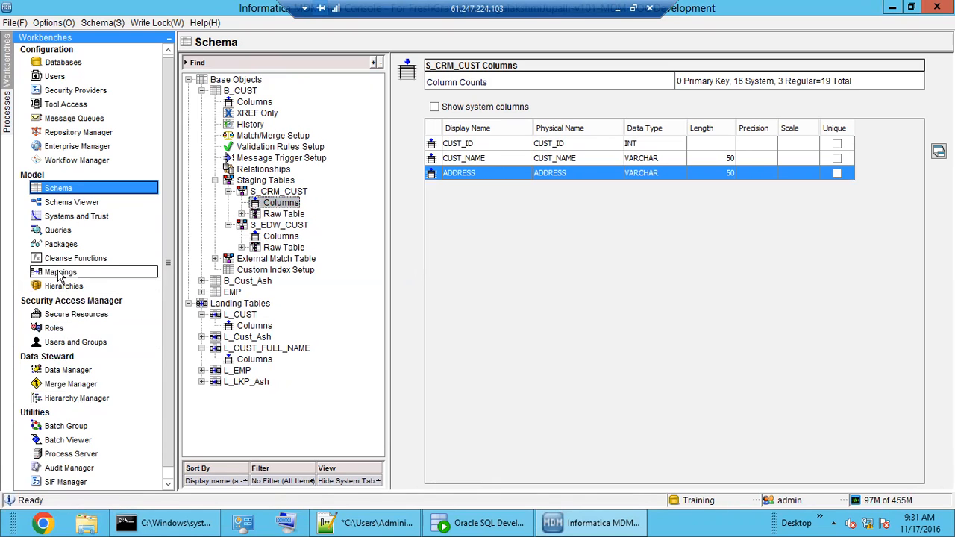
left_click(284, 193)
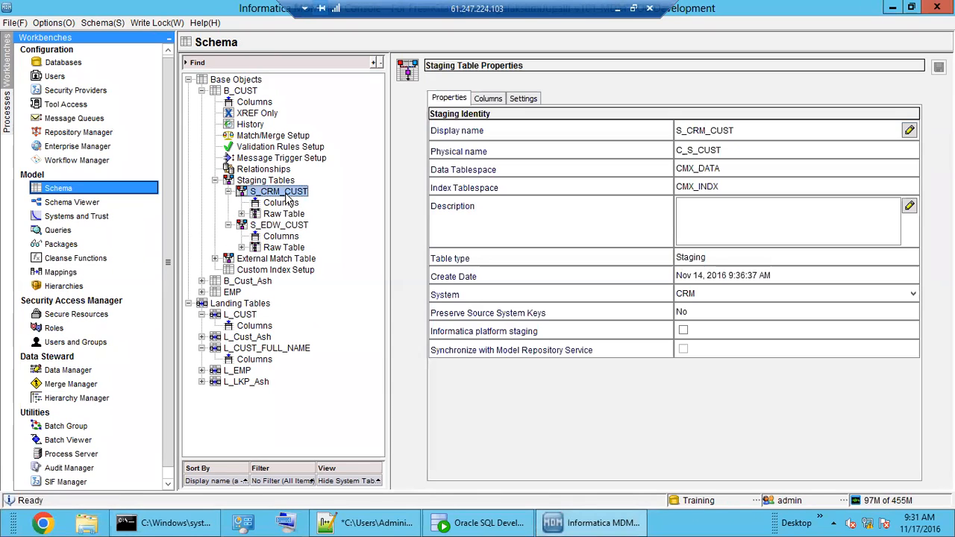
Check the source system filter condition in the query parameters of the M_CRM_CUST mapping
left_click(67, 273)
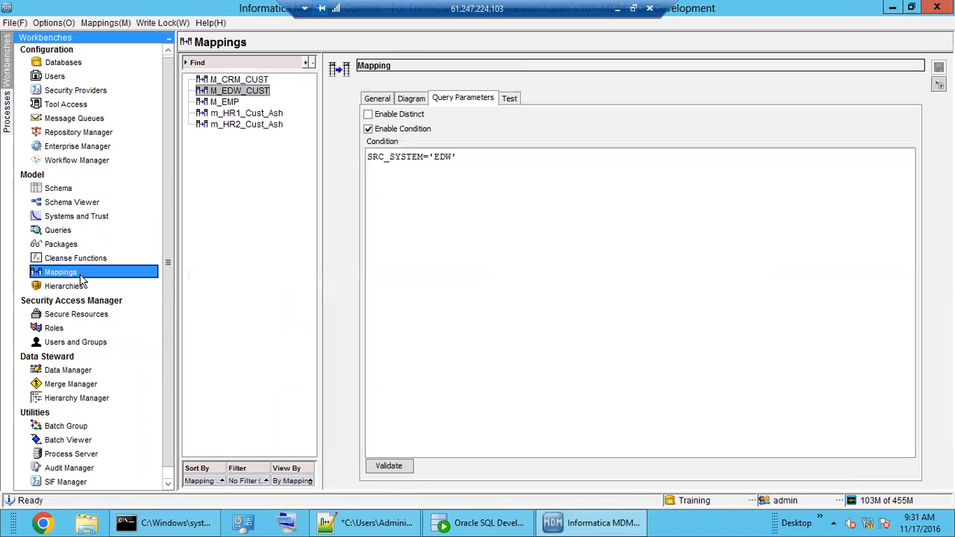
left_click(255, 81)
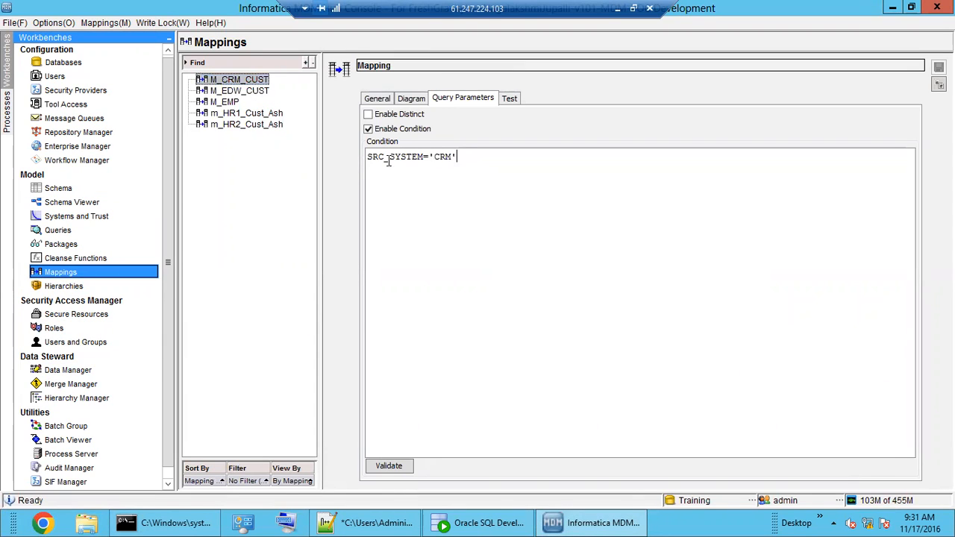
left_click_drag(456, 157, 385, 158)
Execute the M_CRM_CUST stage batch job for S_CRM_CUST in the Batch Viewer, and check the new run's inserted record metric
left_click(68, 444)
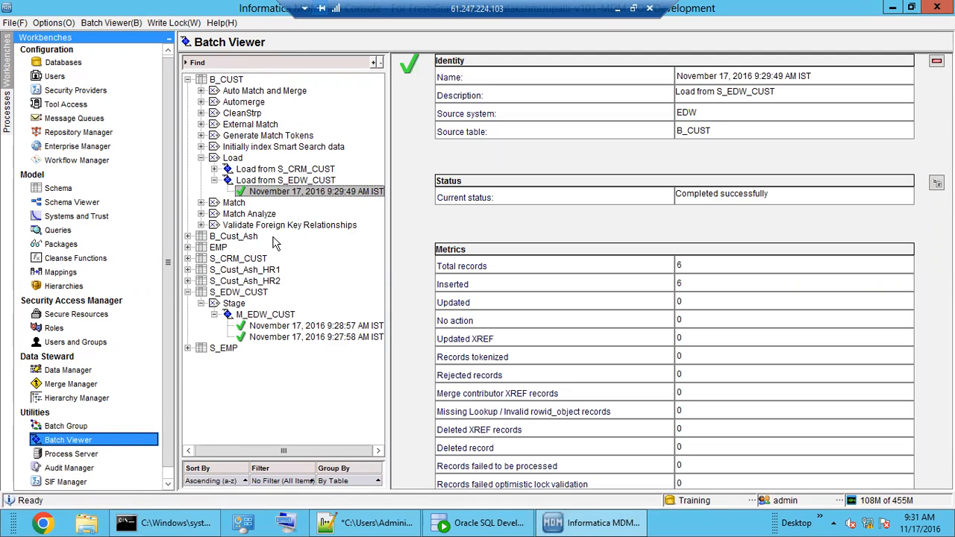
left_click(272, 170)
left_click(286, 182)
left_click(290, 175)
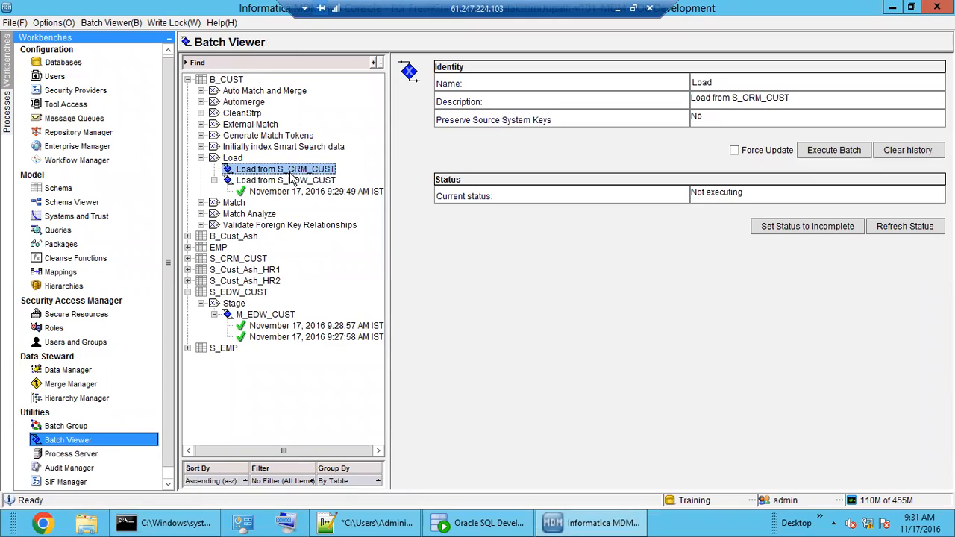
double_click(238, 292)
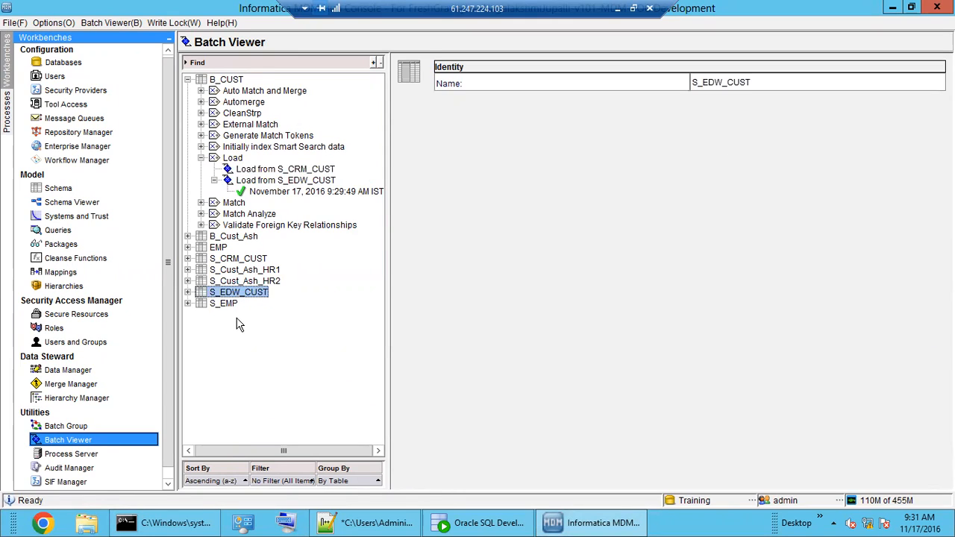
double_click(243, 260)
double_click(235, 270)
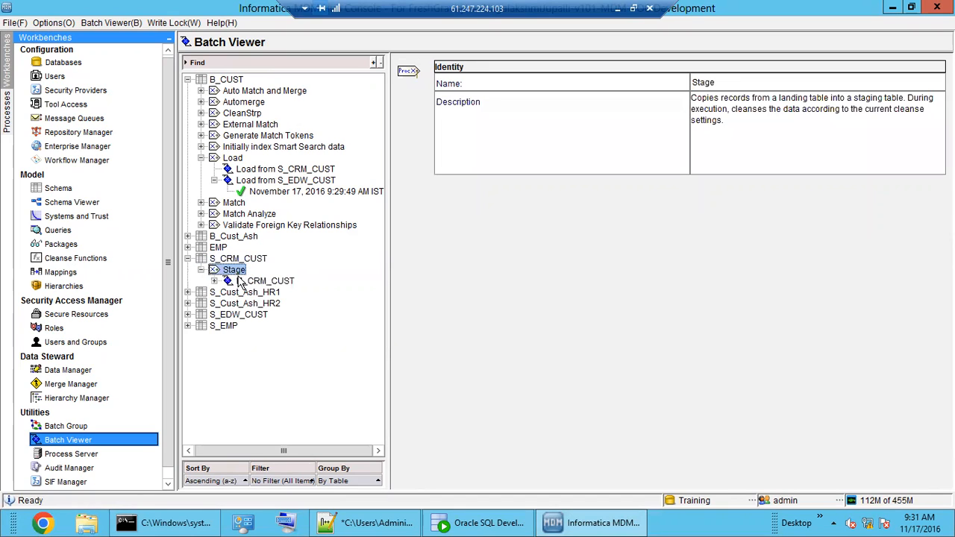
double_click(261, 281)
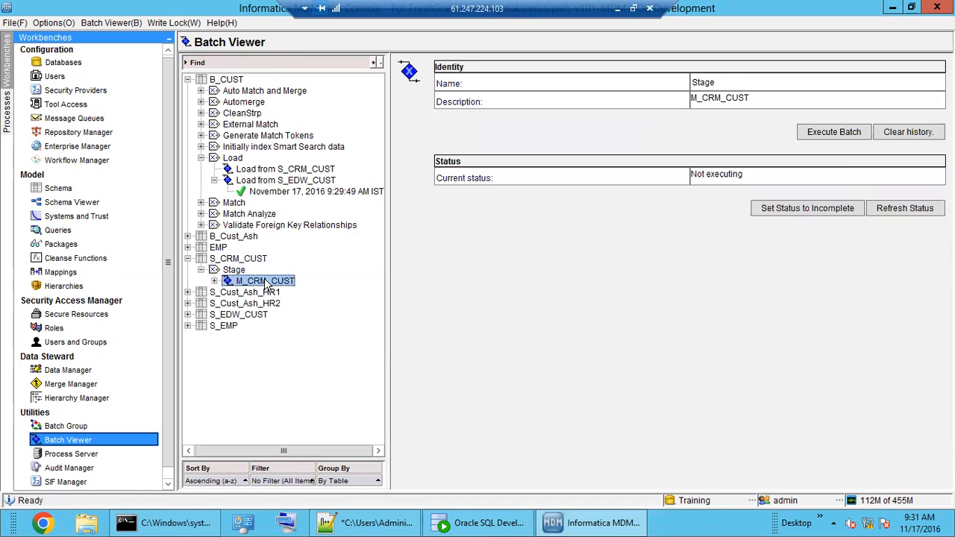
left_click(837, 134)
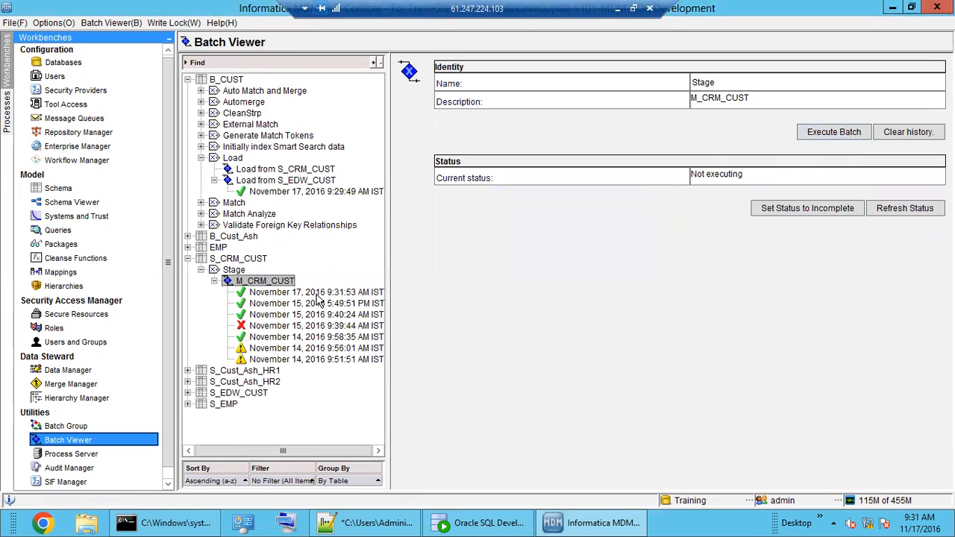
left_click(318, 294)
left_click_drag(683, 245, 660, 248)
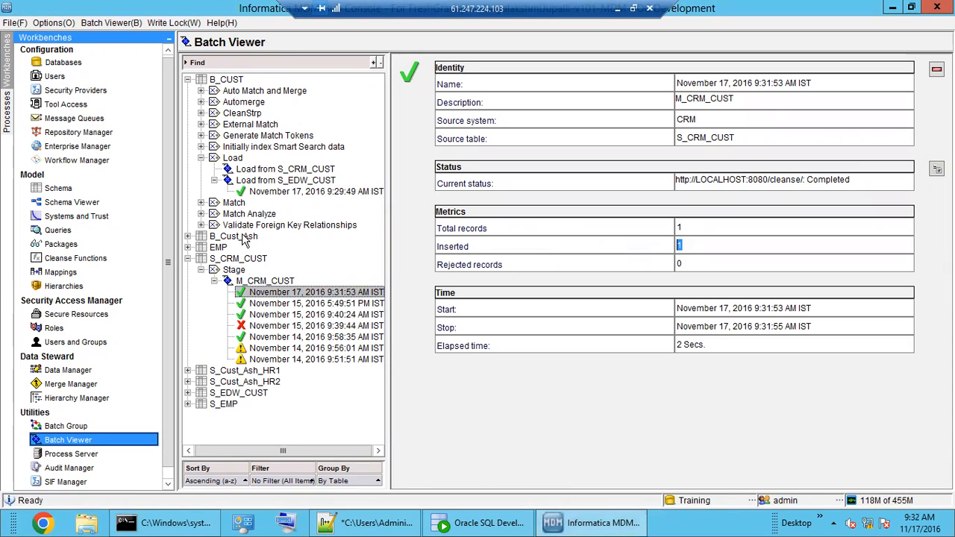
Execute the Load from S_CRM_CUST batch job for B_CUST, and check the new run's inserted record metric
left_click(233, 158)
left_click(274, 170)
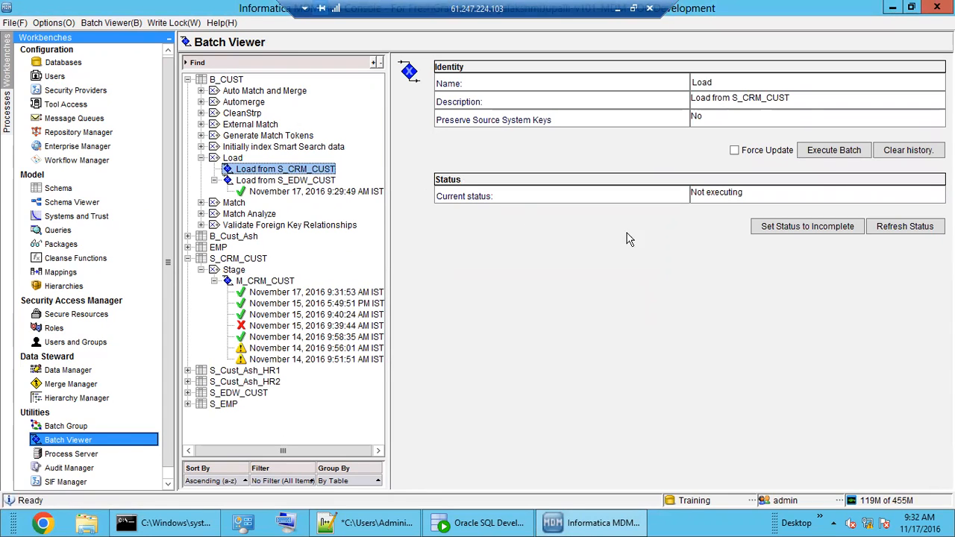
left_click(833, 153)
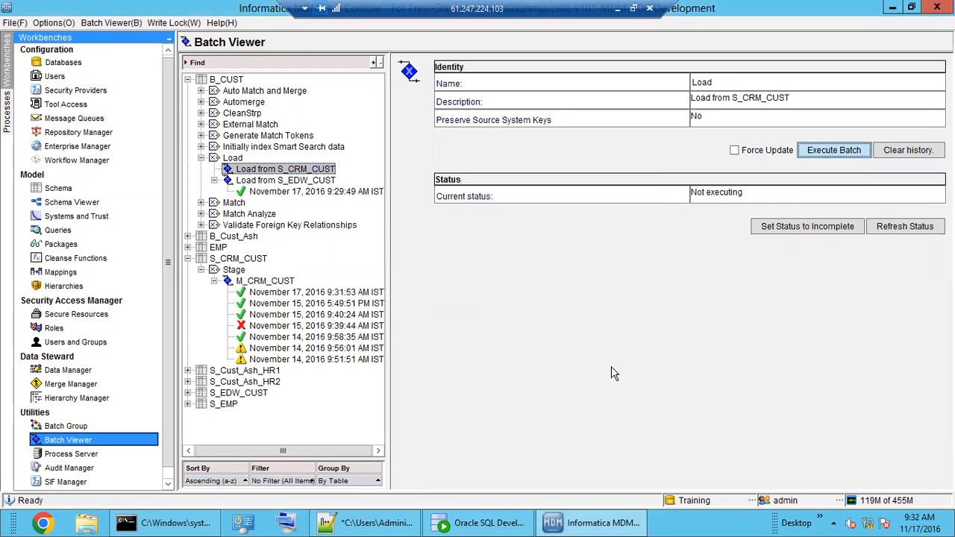
left_click(313, 181)
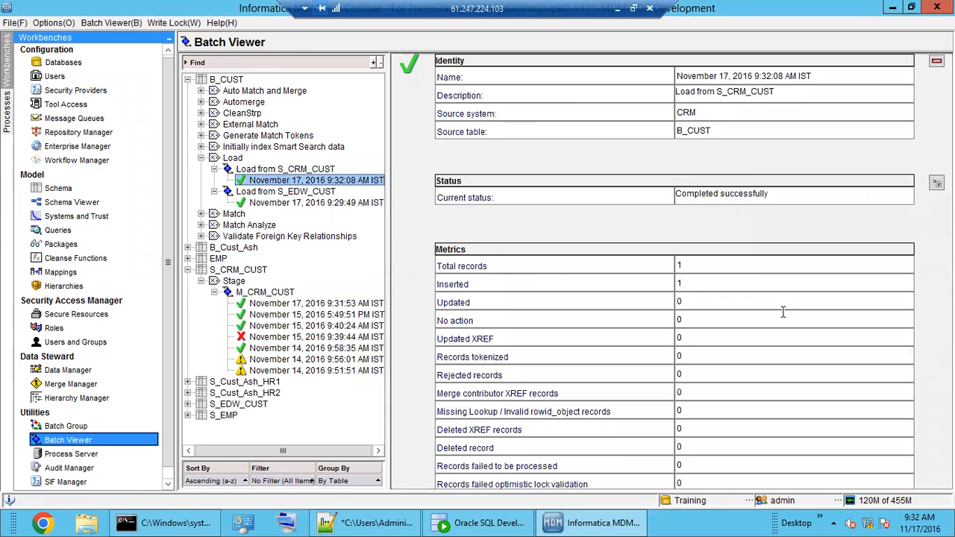
left_click_drag(691, 282, 650, 282)
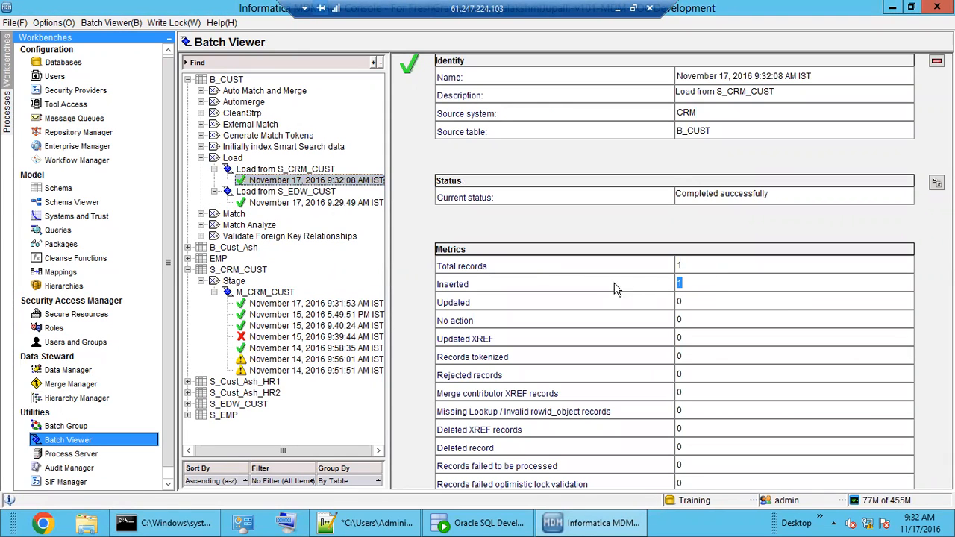
Refresh the C_B_CUST data in Oracle SQL Developer and view the source system and customer columns
left_click(544, 521)
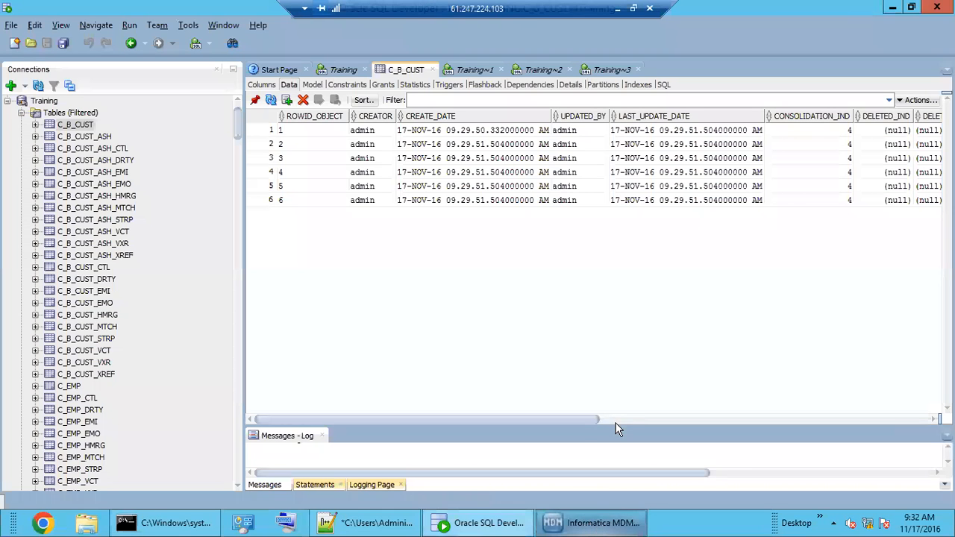
left_click(271, 100)
left_click_drag(534, 418, 878, 417)
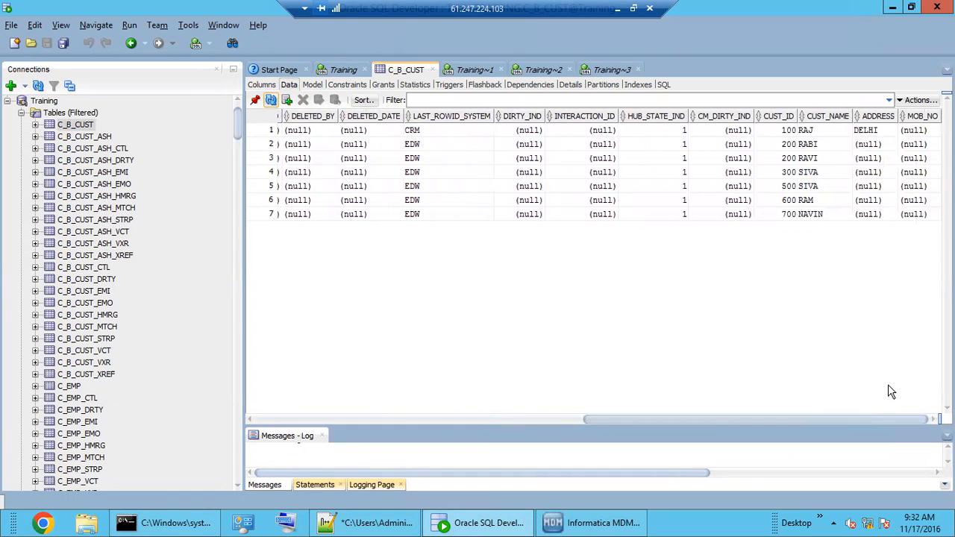
Review the CRM record in C_B_CUST, covering its customer ID, name, address and LAST_ROWID_SYSTEM value
left_click_drag(783, 131, 863, 134)
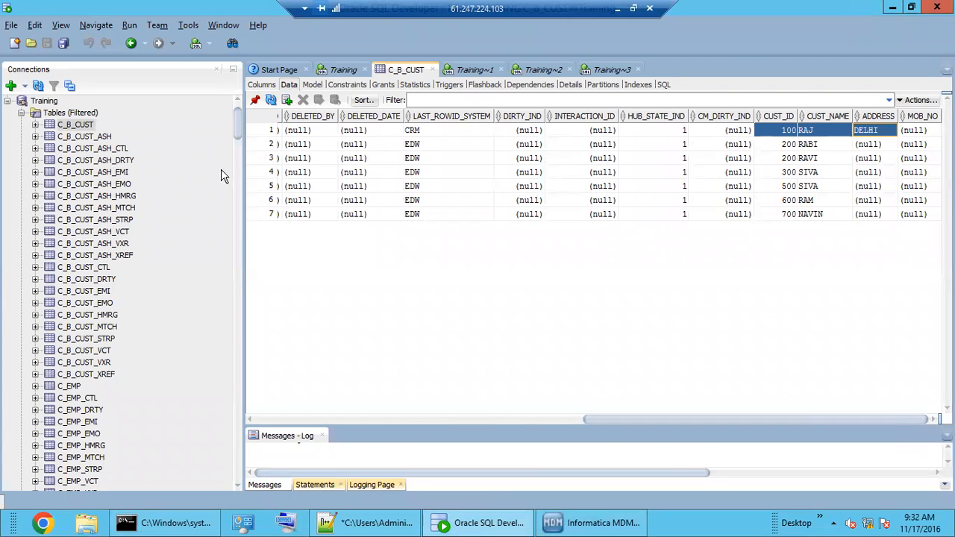
left_click(272, 133)
left_click_drag(657, 420, 502, 420)
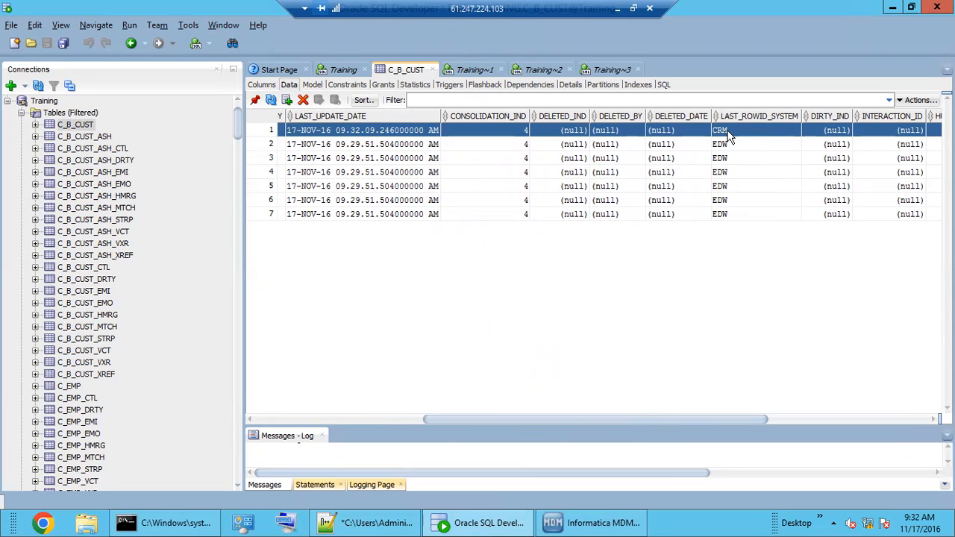
left_click(585, 523)
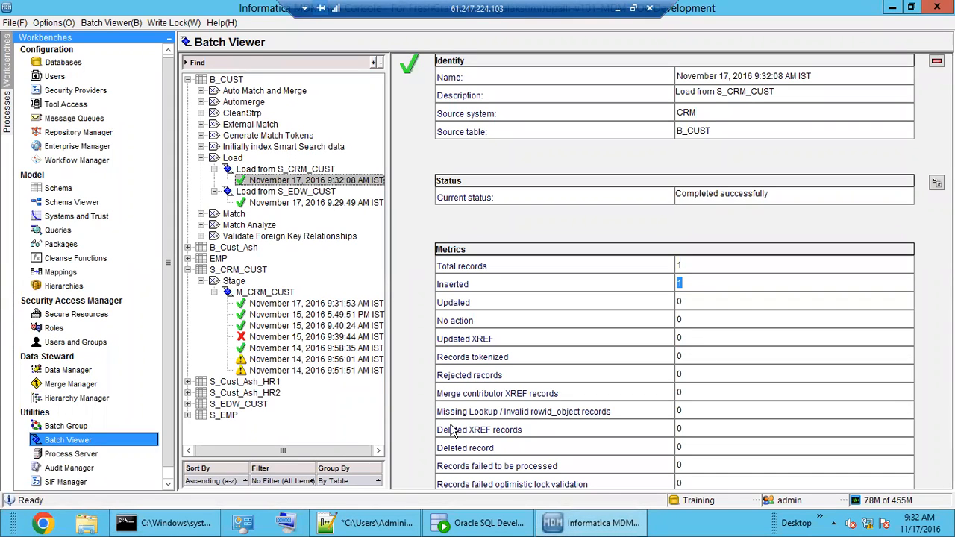
left_click(571, 524)
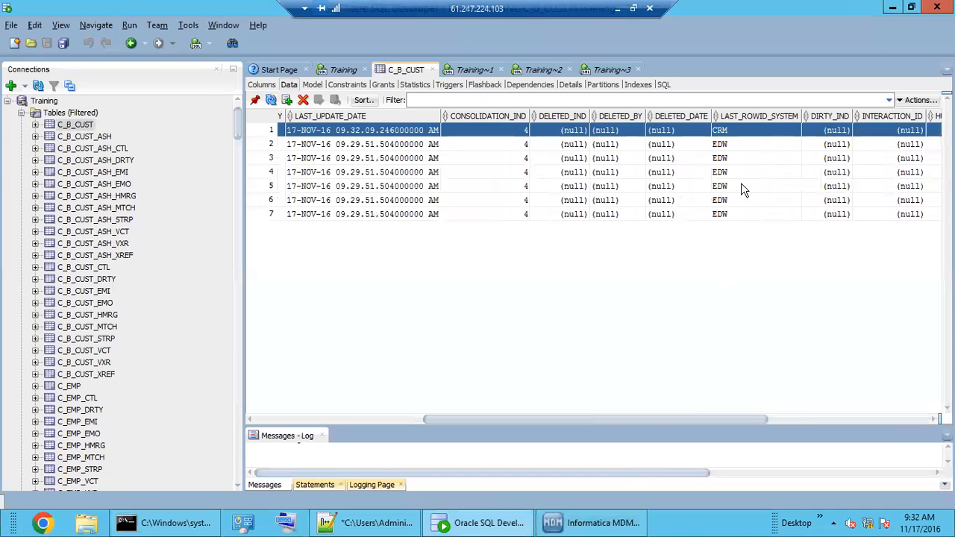
left_click(736, 133)
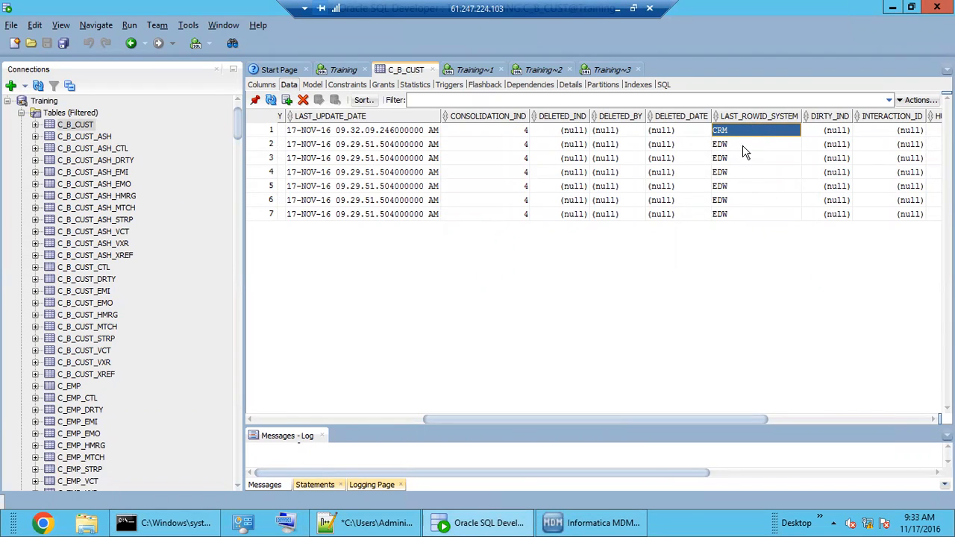
Compare the EDW rows with the CRM row in C_B_CUST across the source system, customer and ADDRESS columns
left_click_drag(734, 418, 920, 412)
left_click_drag(451, 148, 908, 207)
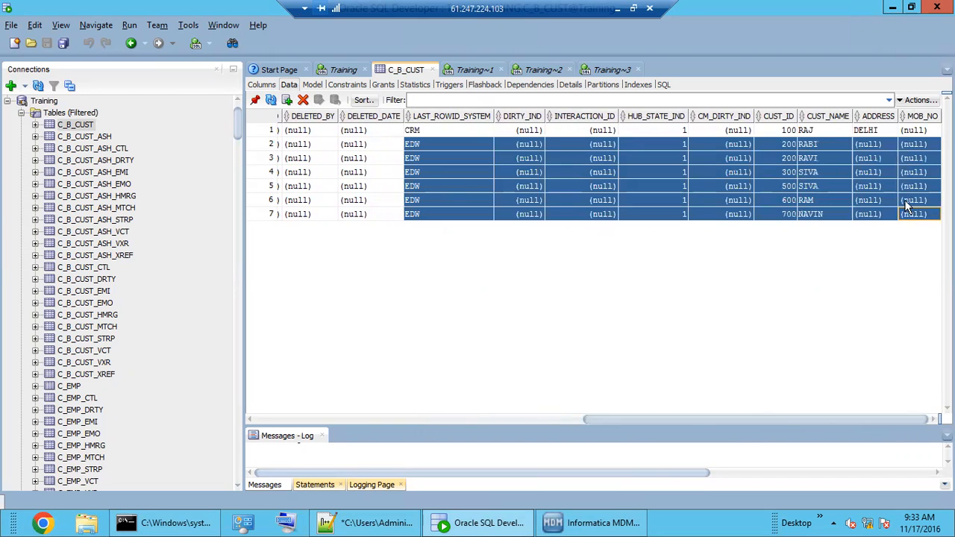
left_click(865, 131)
left_click(788, 132, "shift")
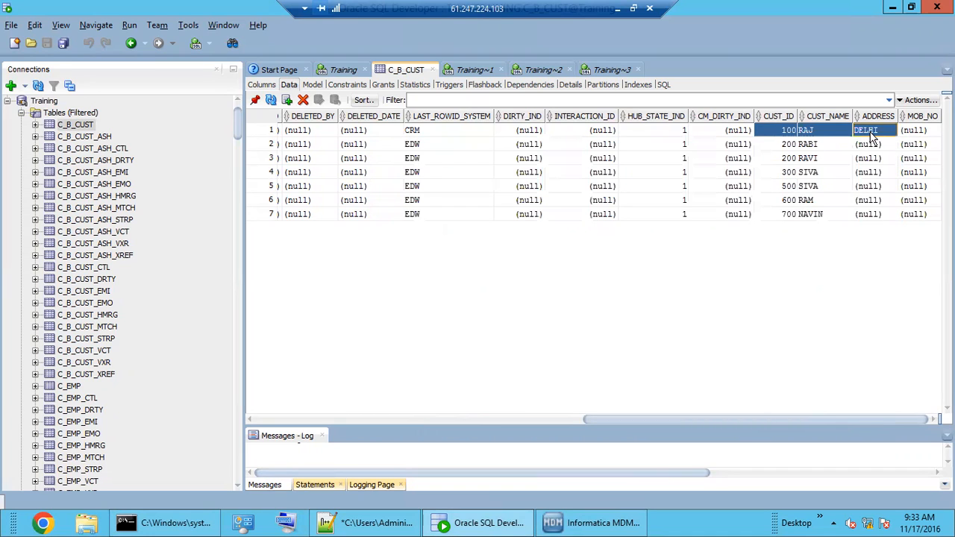
left_click(447, 133)
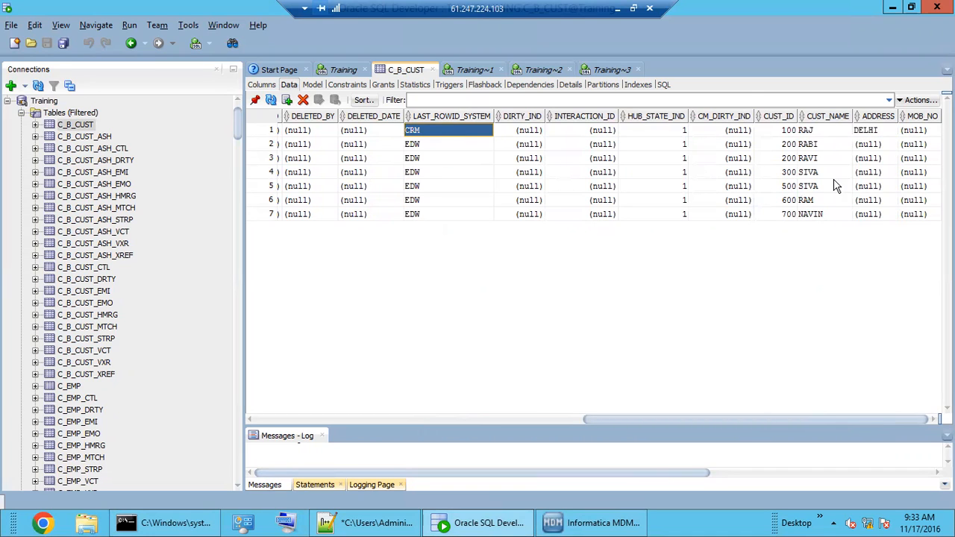
left_click_drag(870, 146, 873, 187)
left_click_drag(884, 219, 883, 218)
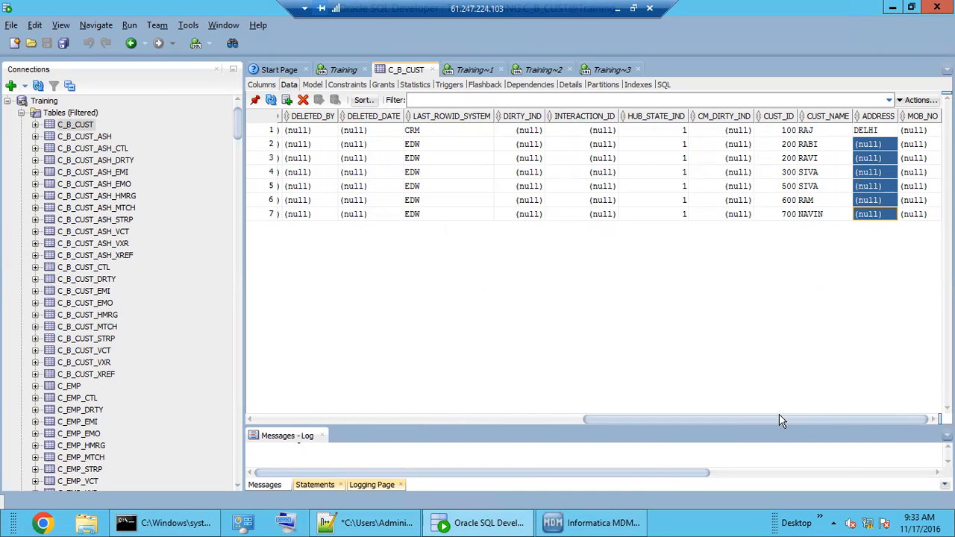
Examine the ROWID_OBJECT values of all rows in C_B_CUST
left_click_drag(773, 417, 382, 419)
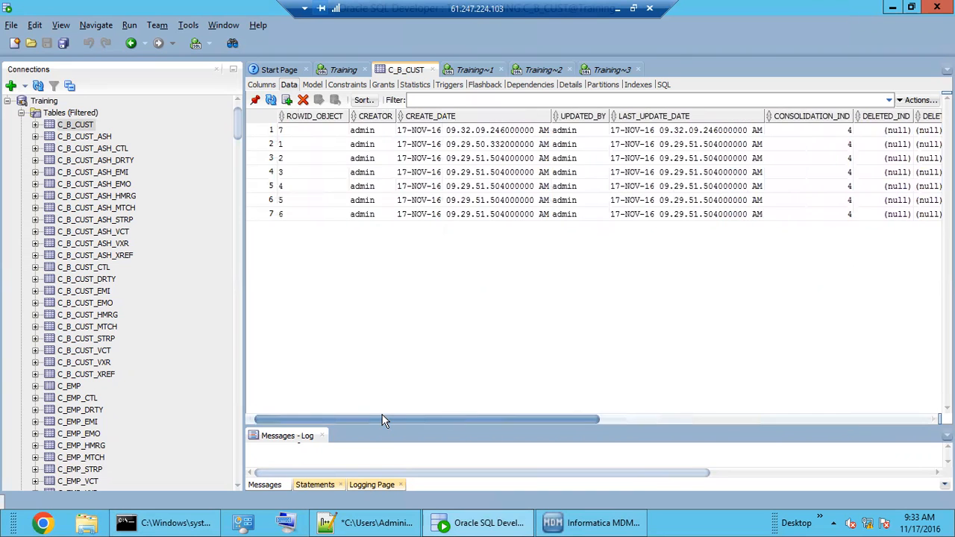
left_click(311, 216)
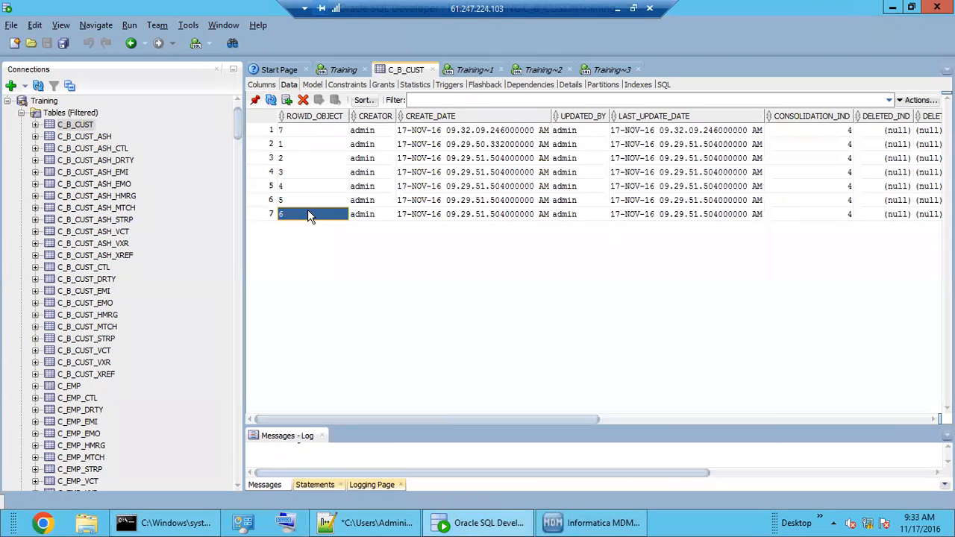
left_click_drag(305, 131, 298, 221)
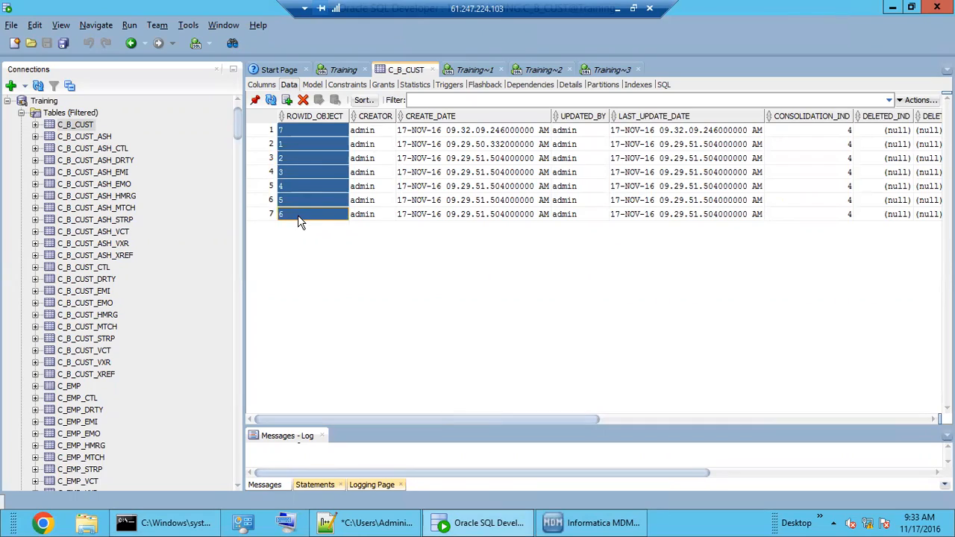
Switch to the daily class-MDM.sql notes in Notepad++ and place the cursor on blank line 104, below the Geaography section
left_click(370, 523)
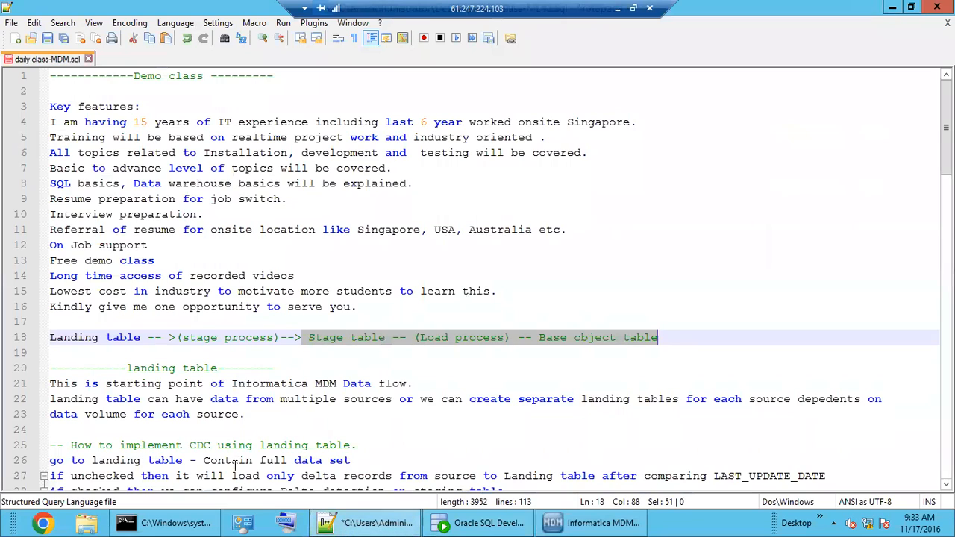
scroll(234, 465, "down", 20)
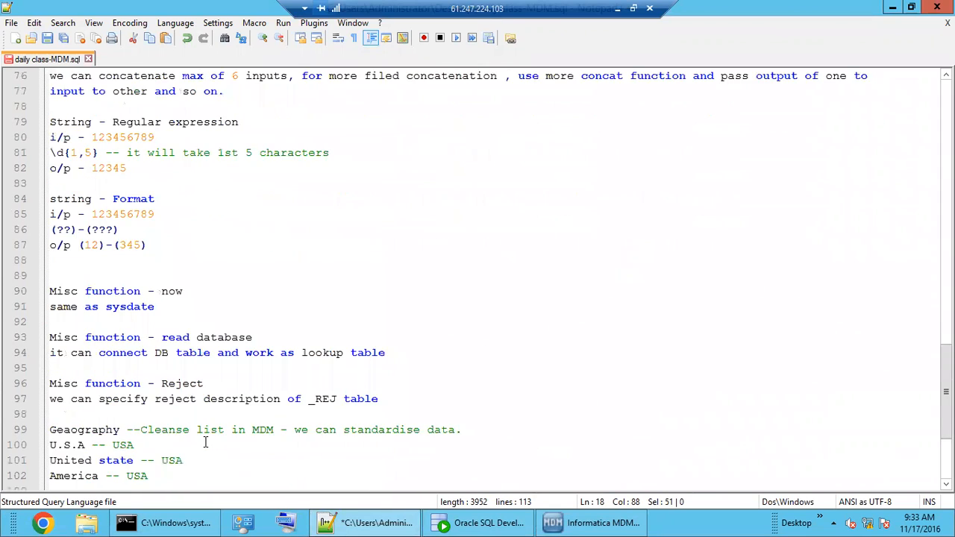
scroll(205, 443, "down", 4)
left_click(115, 366)
left_click(75, 337)
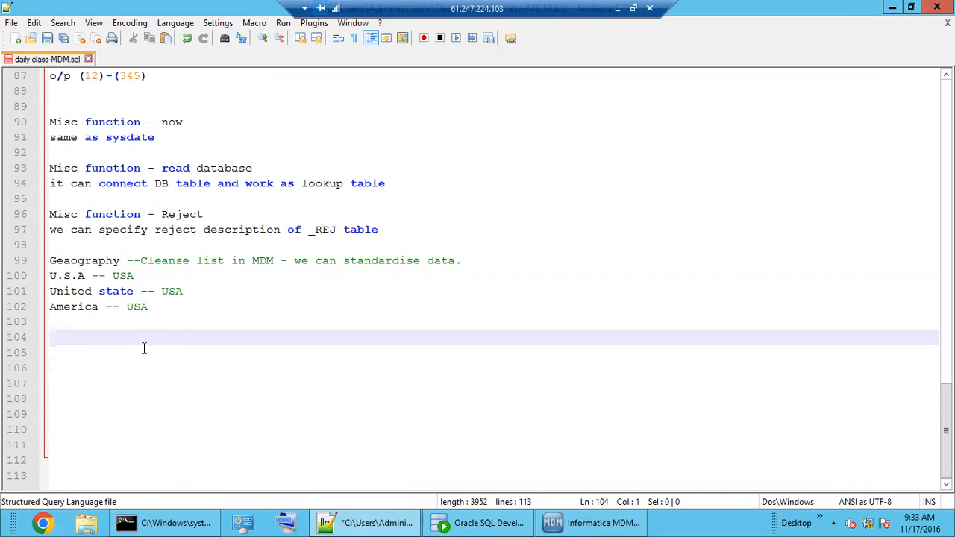
scroll(244, 349, "up", 1)
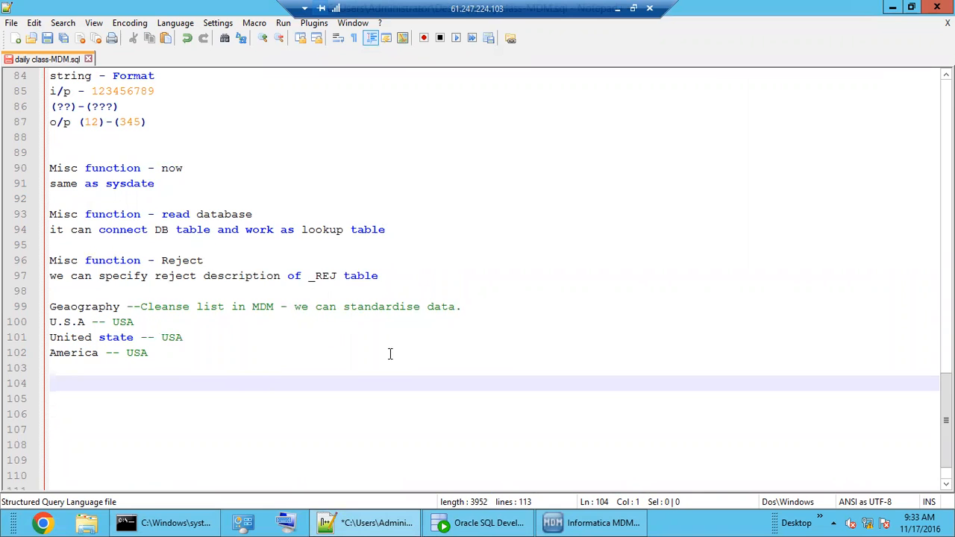
Switch back to C_B_CUST in Oracle SQL Developer and examine the CREATOR and CONSOLIDATION_IND columns for all rows
left_click(348, 526)
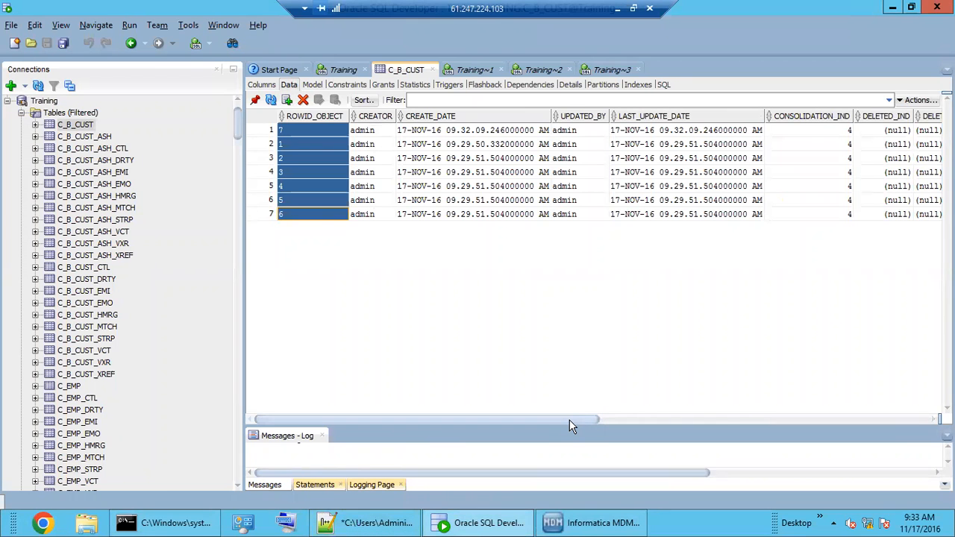
left_click(315, 162)
left_click_drag(373, 131, 372, 212)
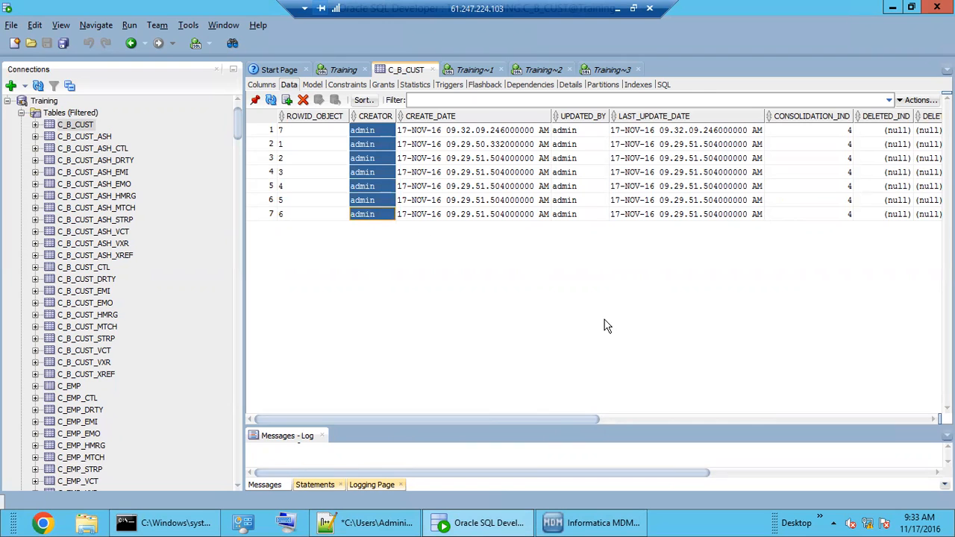
left_click_drag(541, 421, 643, 420)
left_click(622, 174)
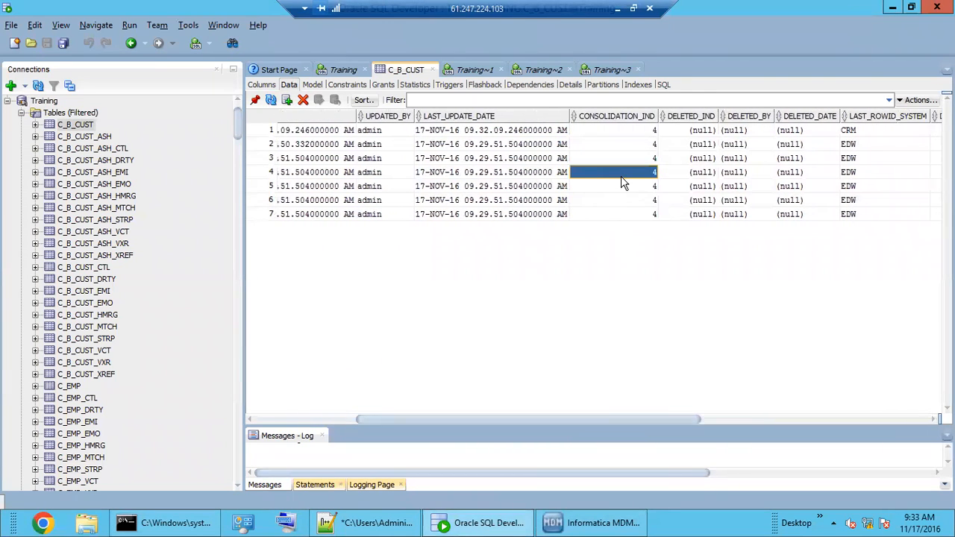
left_click_drag(629, 133, 633, 209)
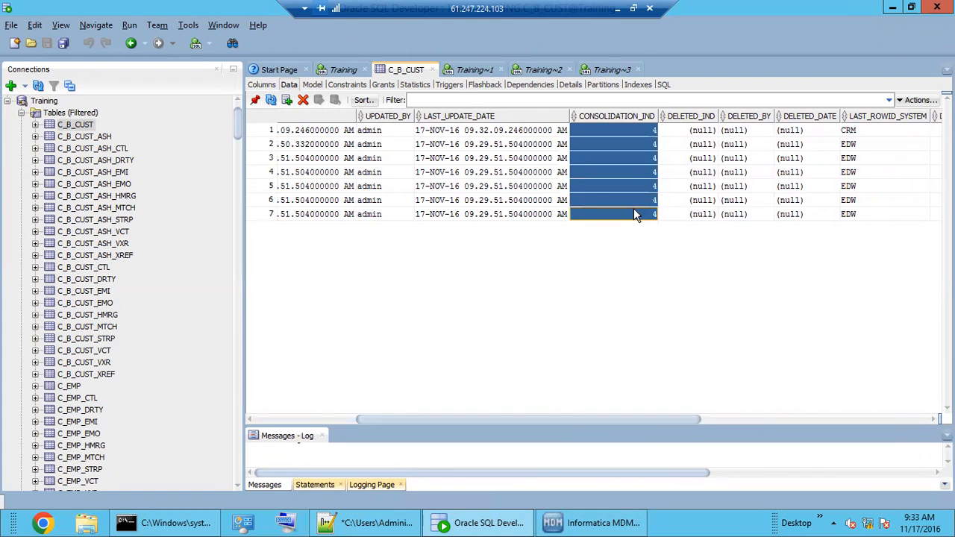
left_click_drag(603, 418, 536, 419)
Switch to the Notepad++ notes and add the dashed heading "Base objct table" on line 104, followed by a new line
left_click(369, 523)
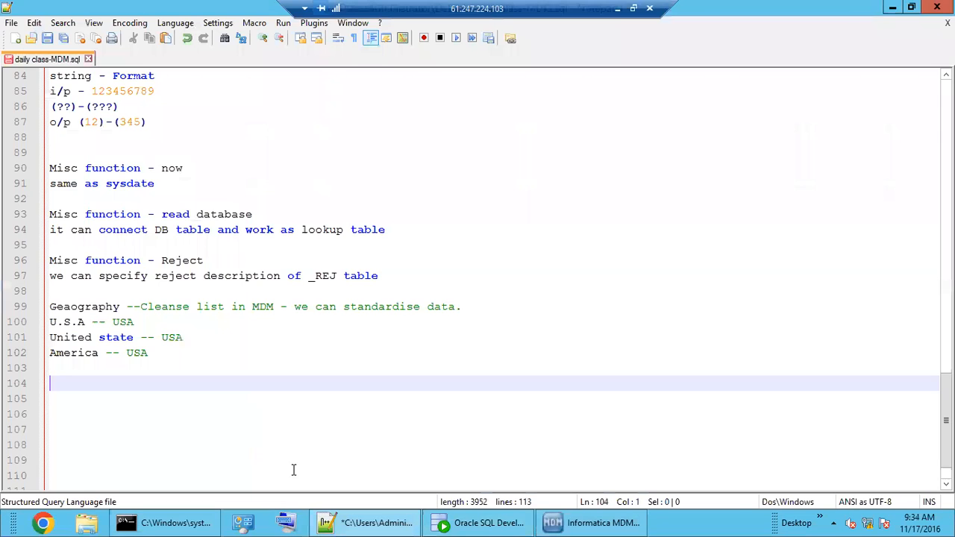
type("-----------------")
type("bAS")
type("E")
key("BackSpace")
key("BackSpace")
key("BackSpace")
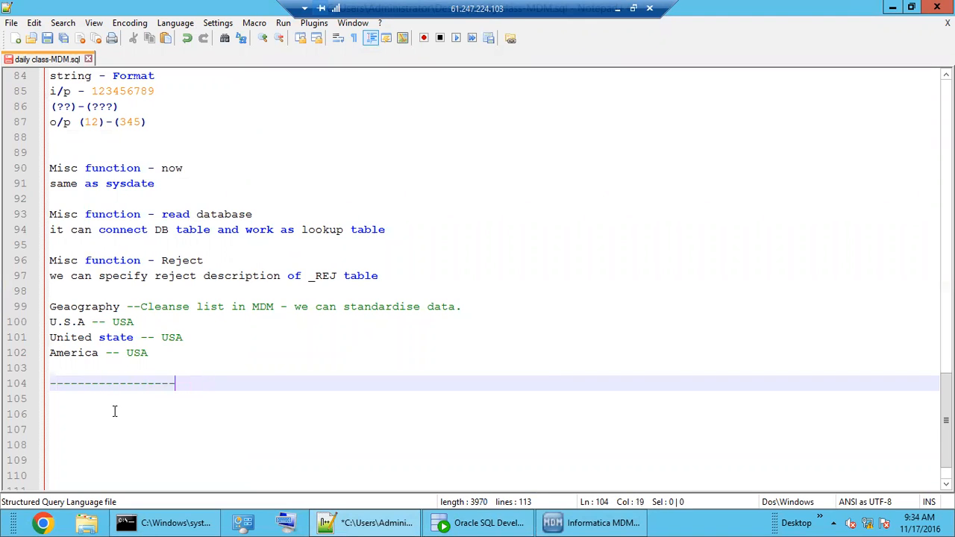
type("Base objct table----")
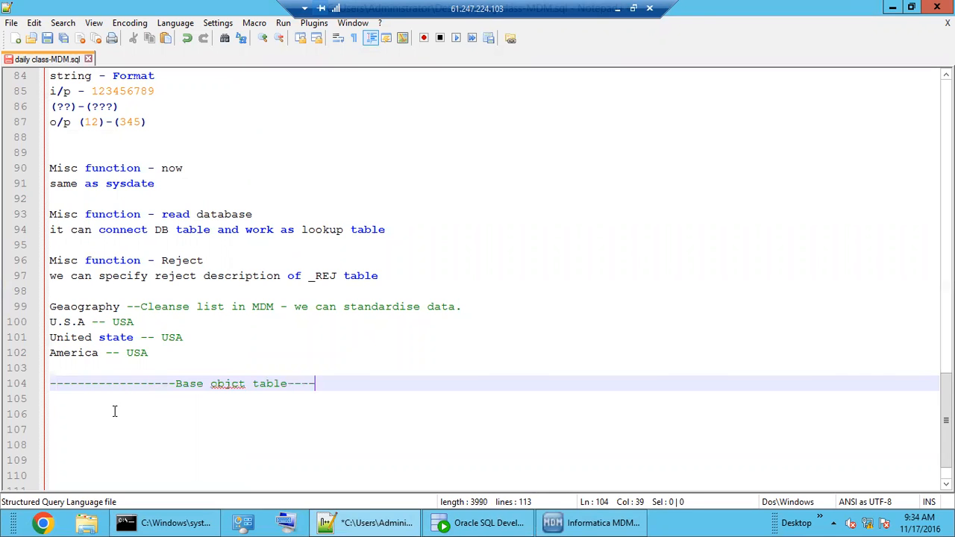
key("Return")
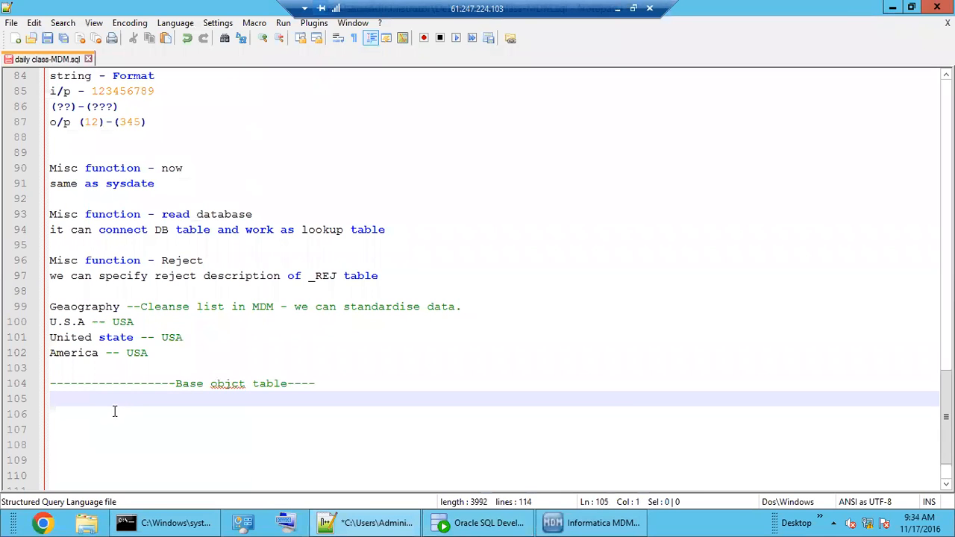
Add the note "ROWID_OBJECT - primary key of object table" under the base object heading and start a new line
type("ROWID")
type("_OBJECT --")
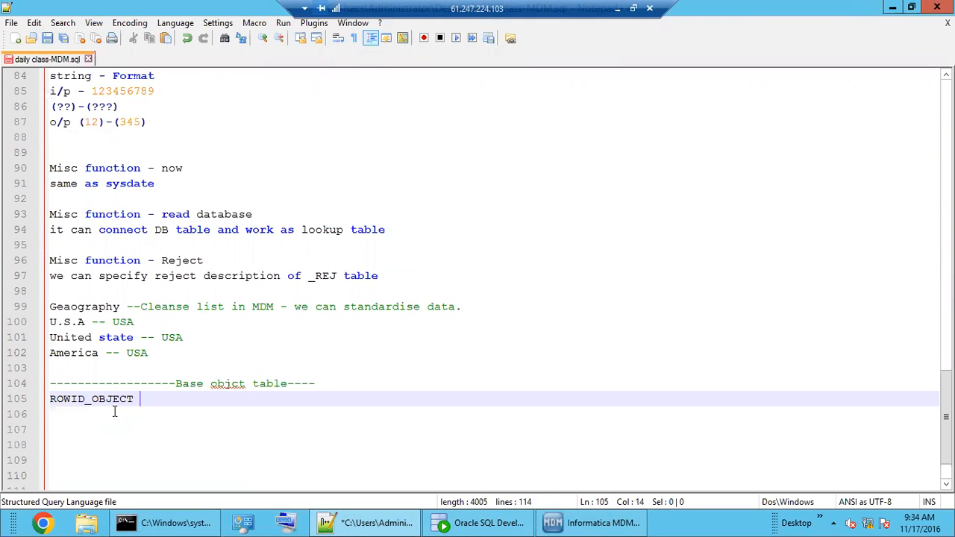
key("BackSpace")
type("primary key of")
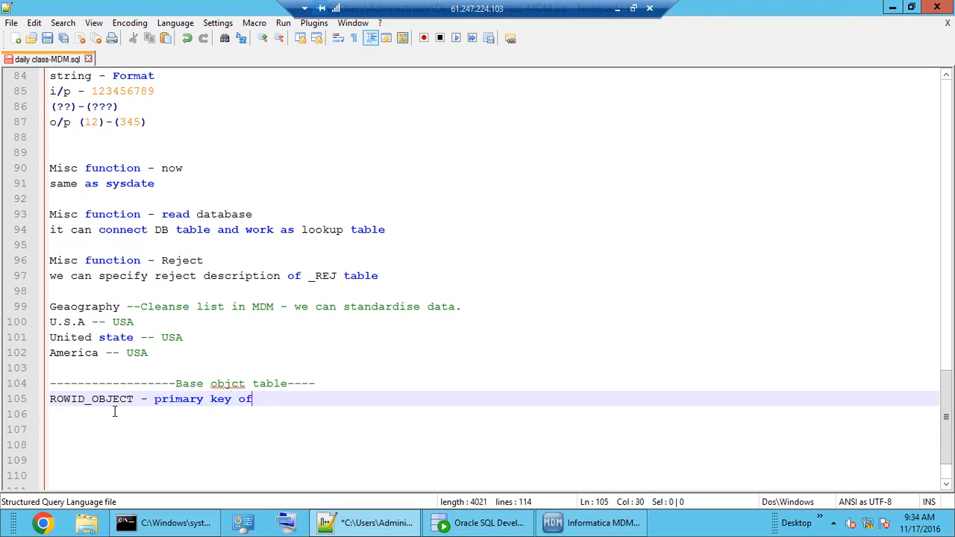
type(" object table")
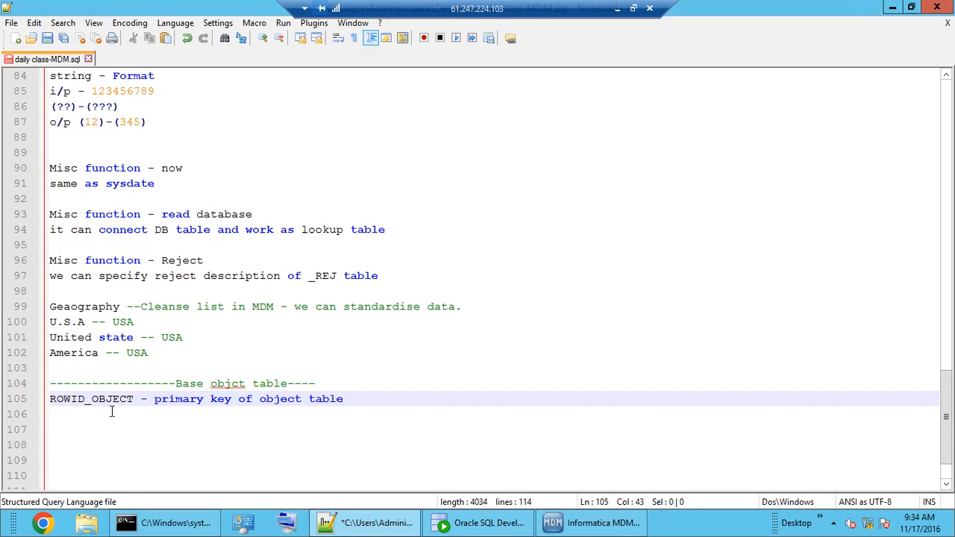
key("Return")
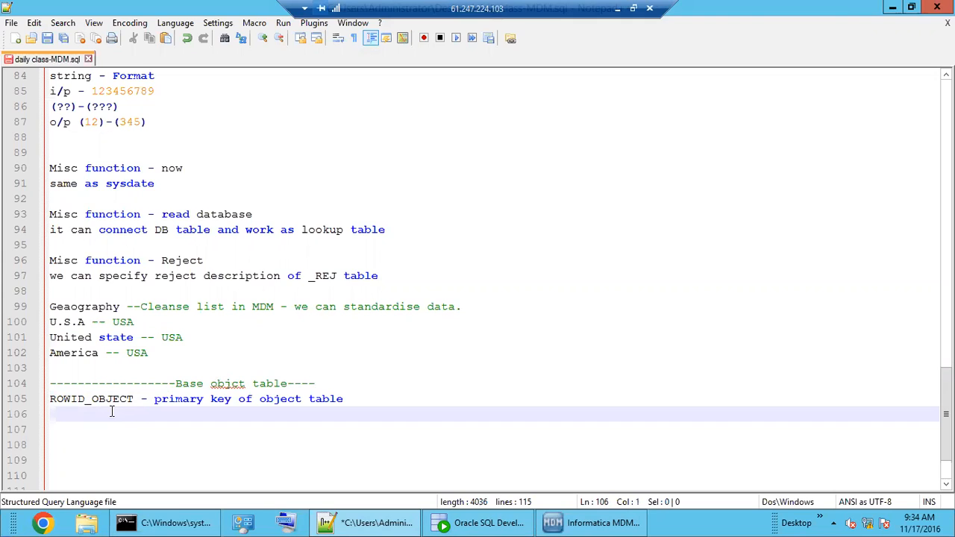
Add the note "LAST_ROWID_SYSTEM - SOURCE SYSTEM - once we create stage table, we select source system accoridngly MDM will understand." on line 106 and start a new line
type("LAST_ROWID_SYSTEM - ")
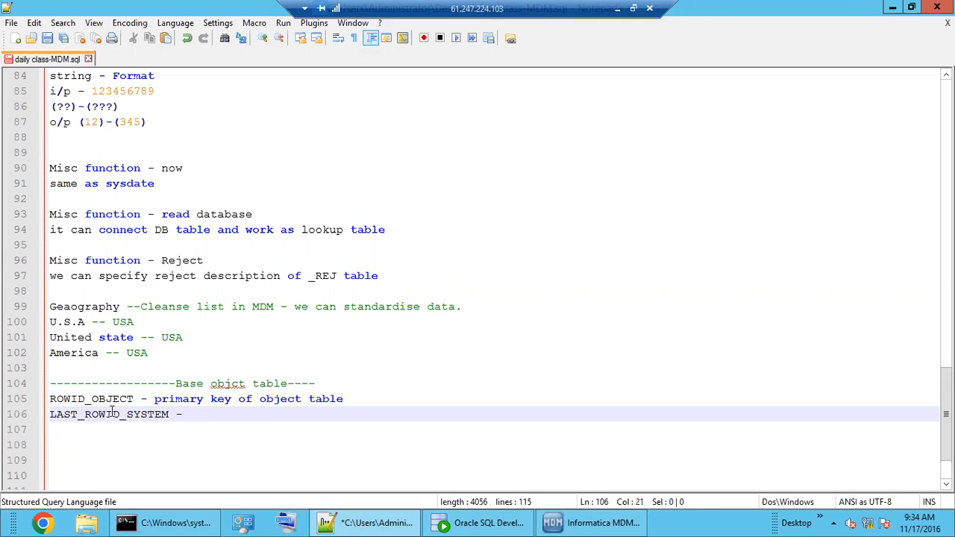
type("SOURCE SYSTEM")
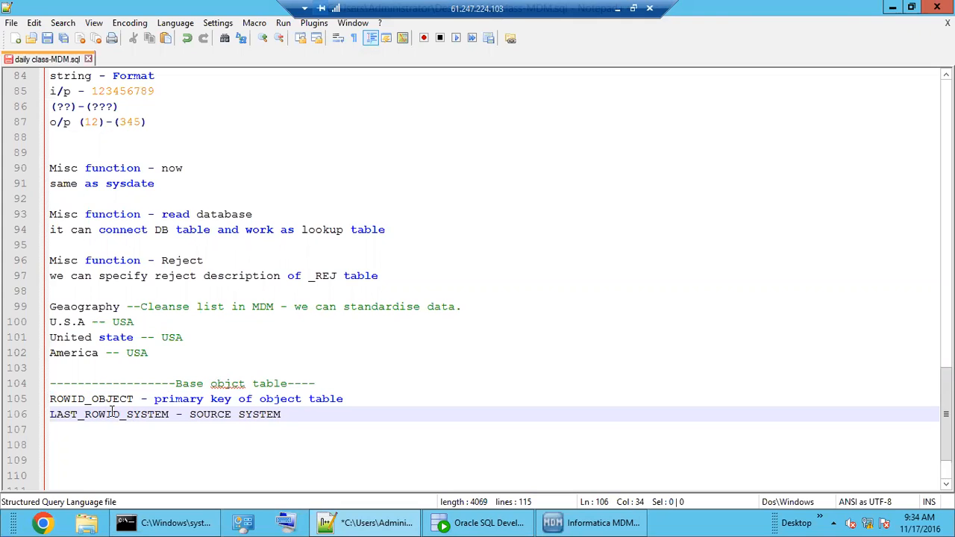
type(" - once we create")
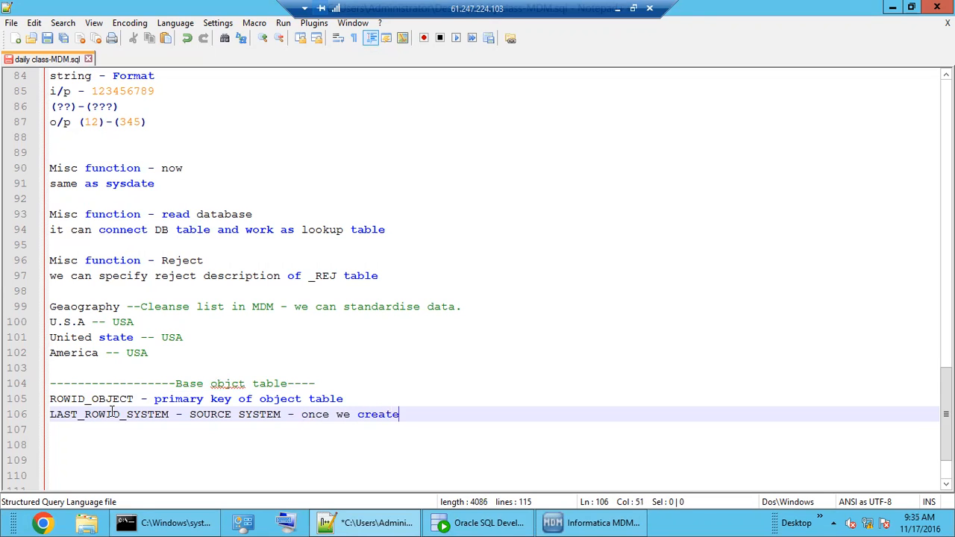
type(" stage table, we slec")
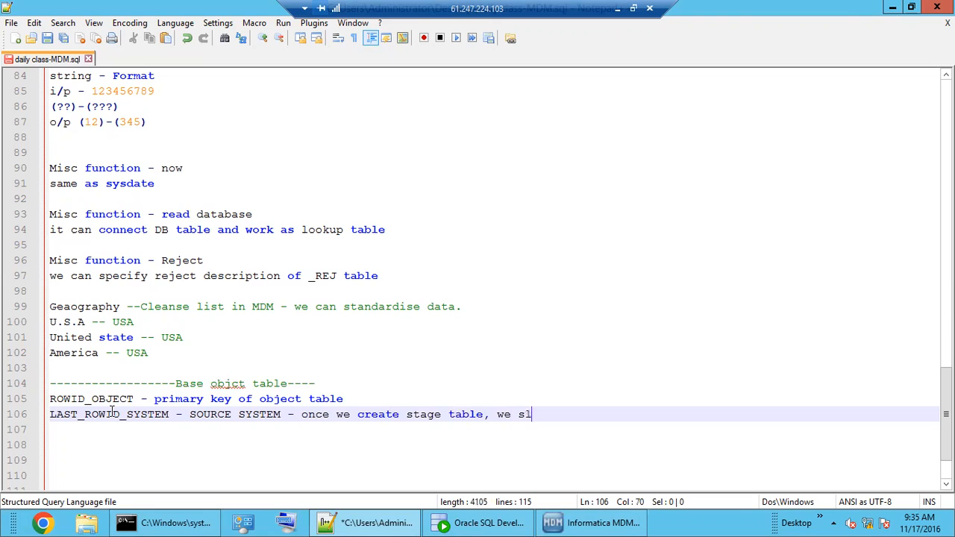
key("BackSpace")
key("BackSpace")
key("BackSpace")
type("elect s")
type("ourc")
type("e sy")
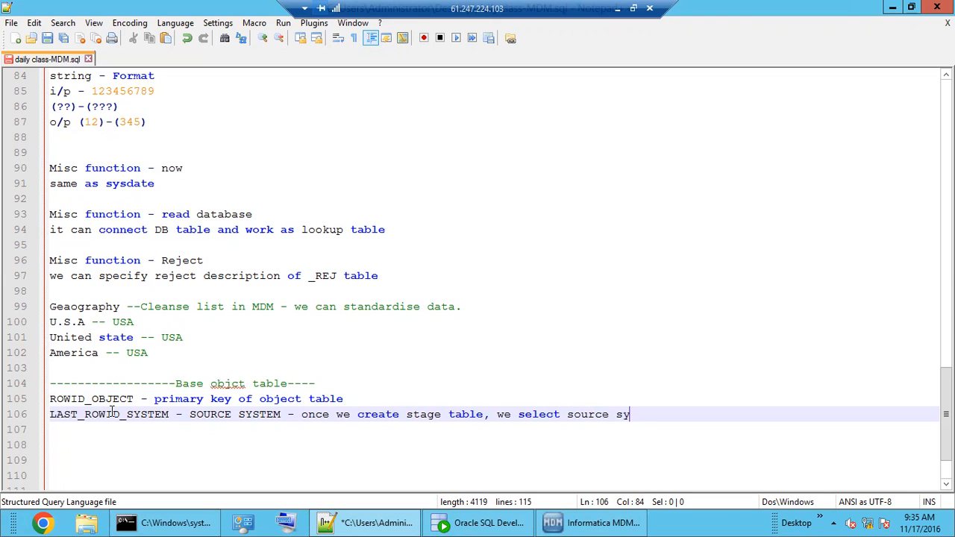
type("stem accoridngly ")
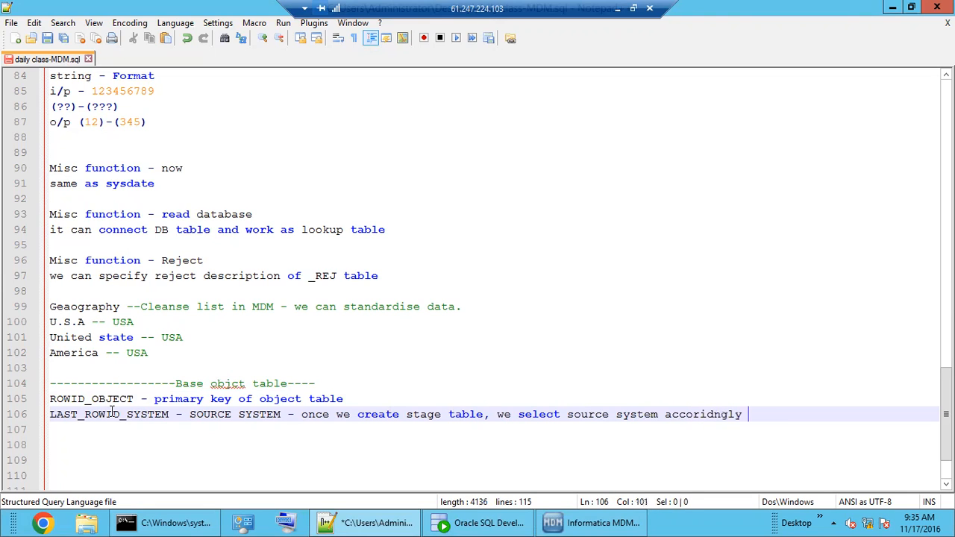
type("MDM will underst")
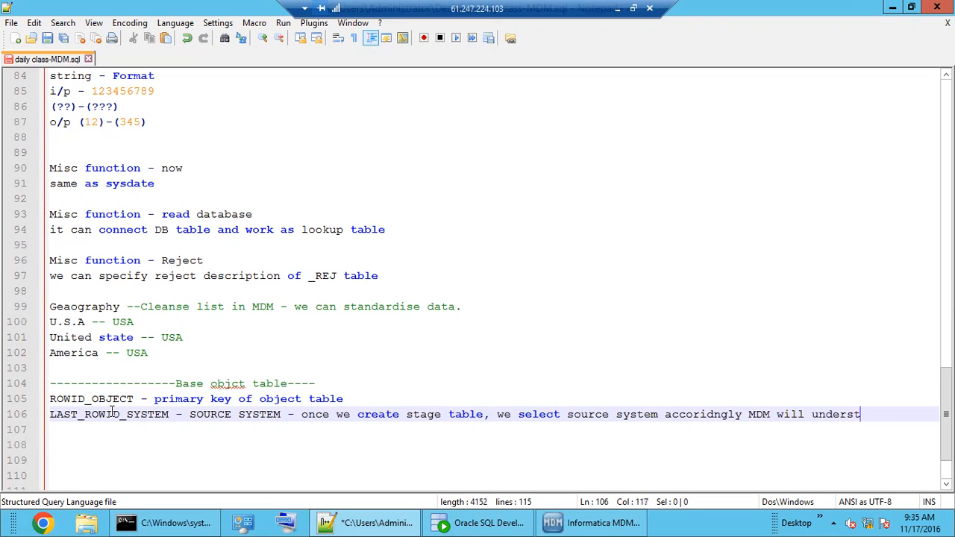
type("and.")
key("Return")
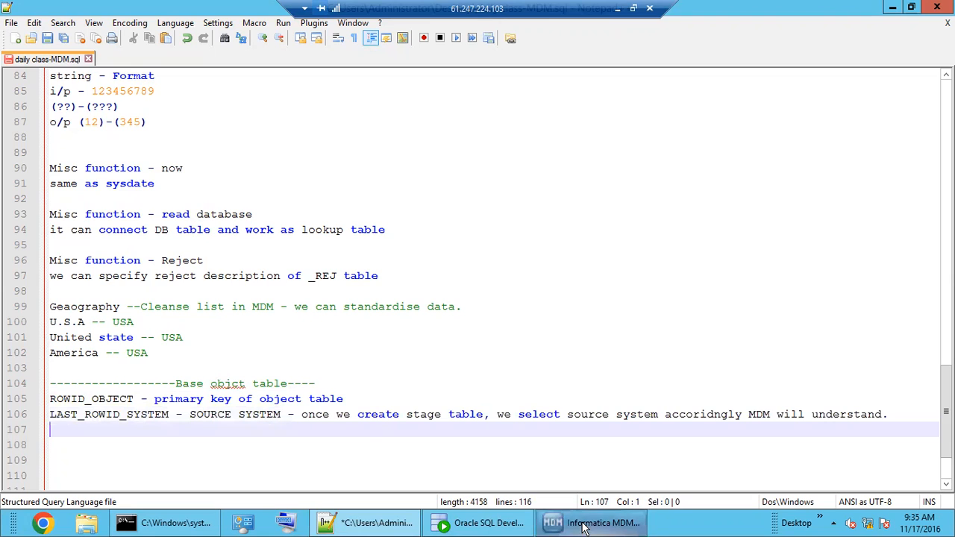
Switch to Oracle SQL Developer to check the CONSOLIDATION_IND column of C_B_CUST, and bring up the Informatica MDM Batch Viewer
left_click(478, 523)
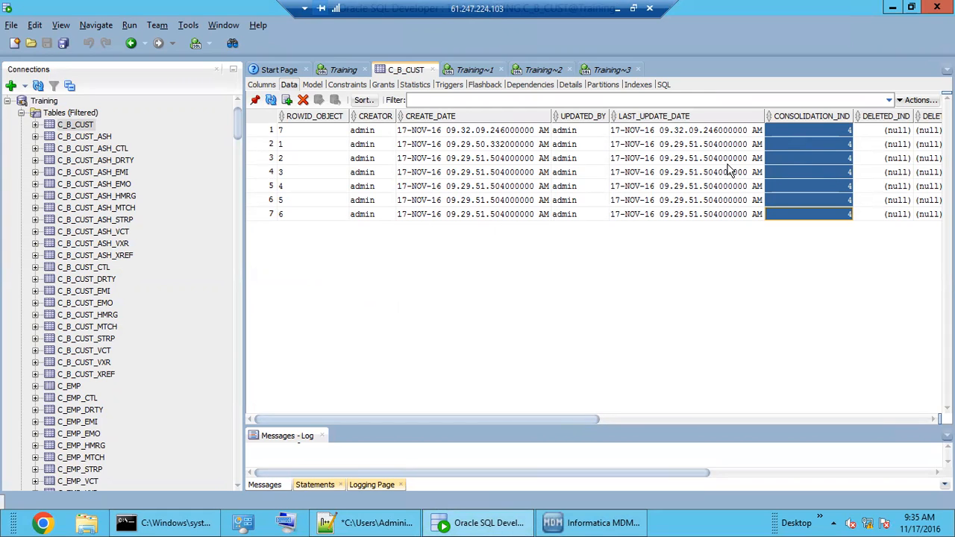
left_click(829, 146)
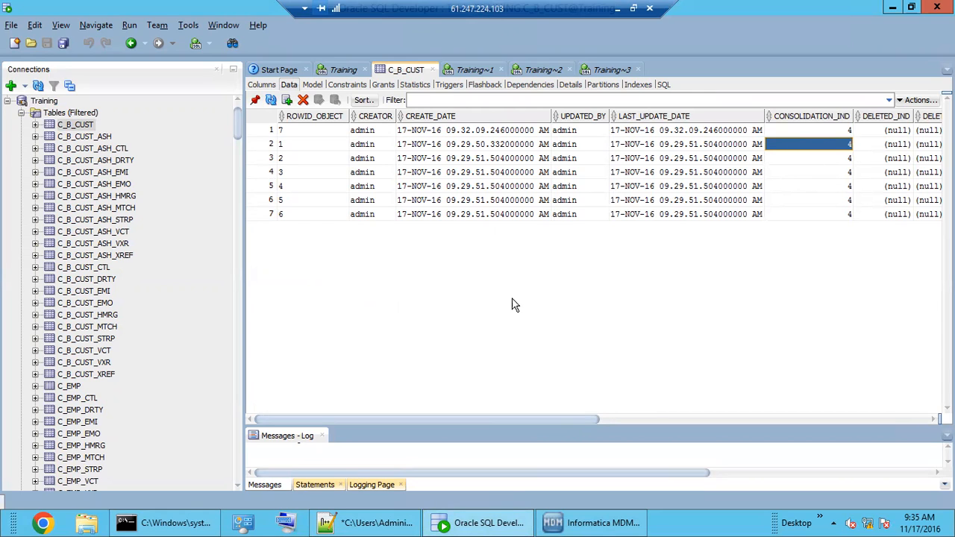
left_click(565, 527)
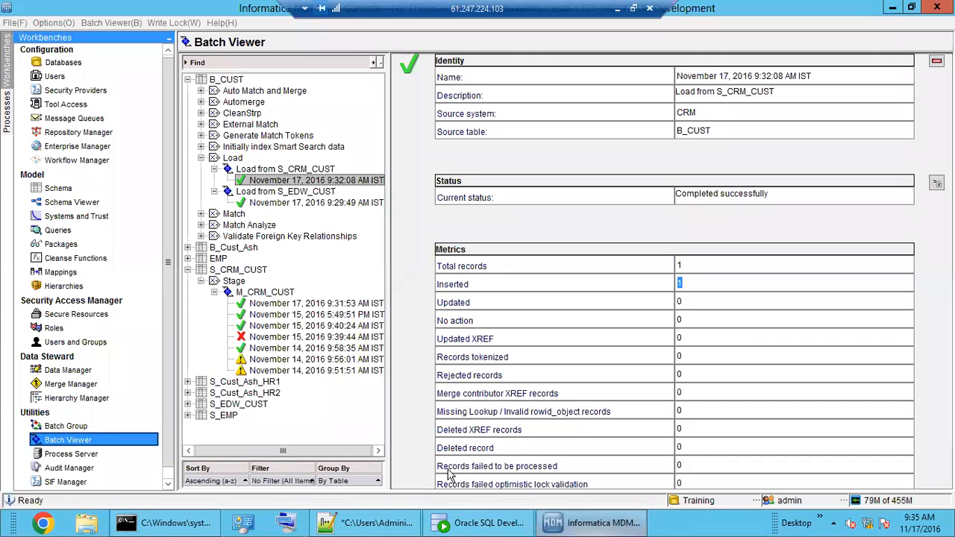
Switch to the Notepad++ notes and add the heading "CONSOLIDATION_IND" on line 108, leaving a blank line above and starting a new line
left_click(377, 523)
left_click(152, 441)
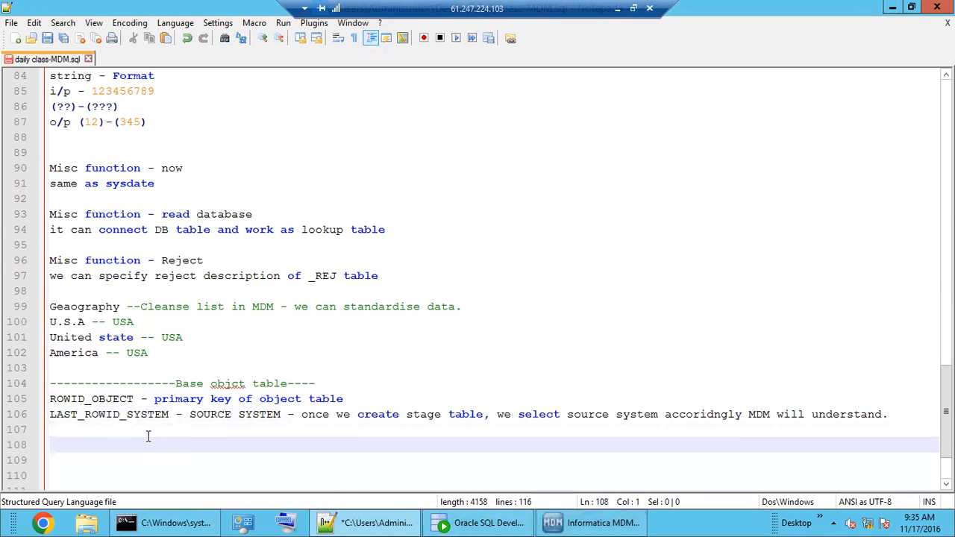
left_click(120, 430)
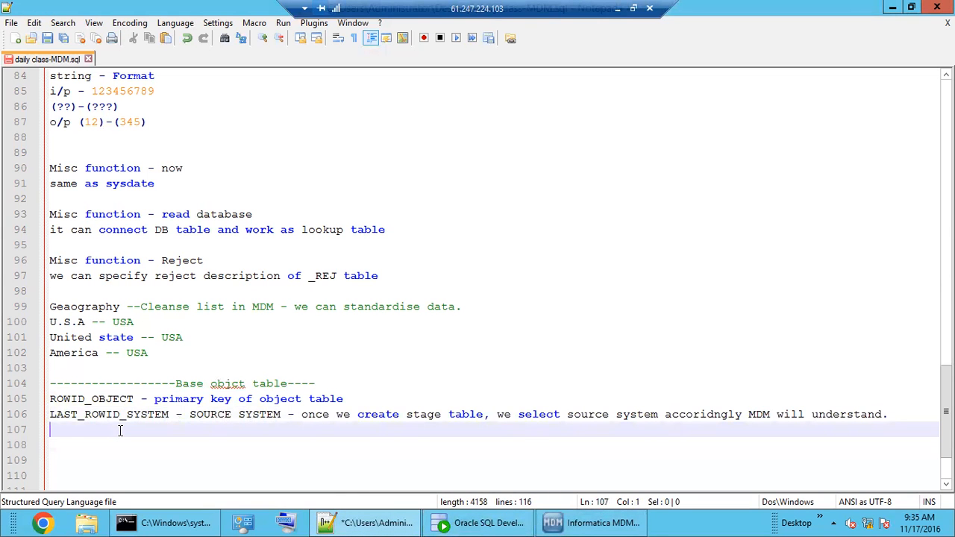
key("Return")
type("CONS")
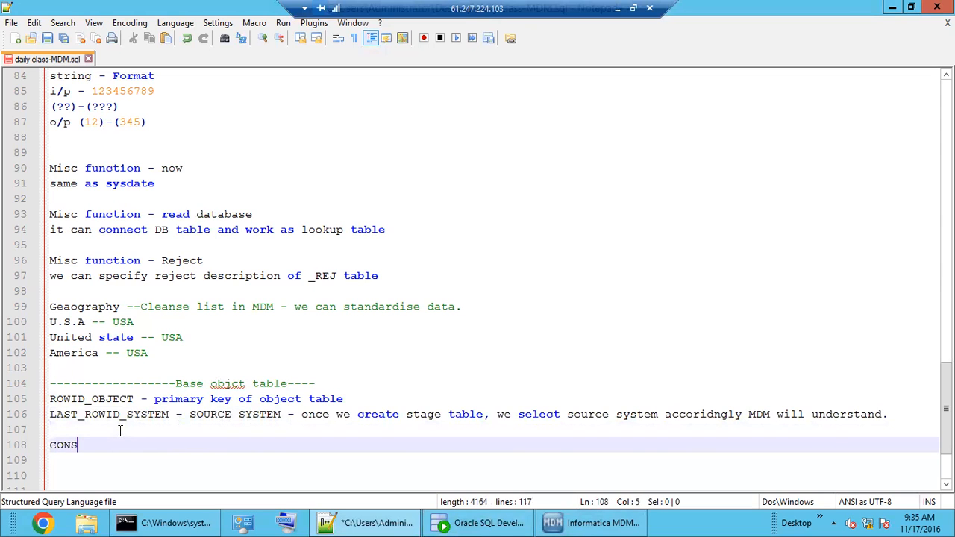
type("OLIDATION_IND")
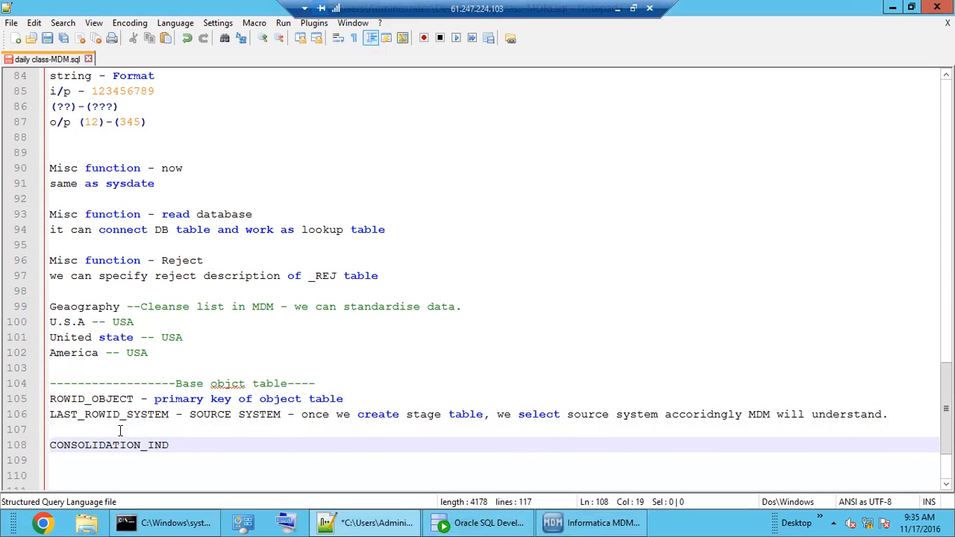
key("Return")
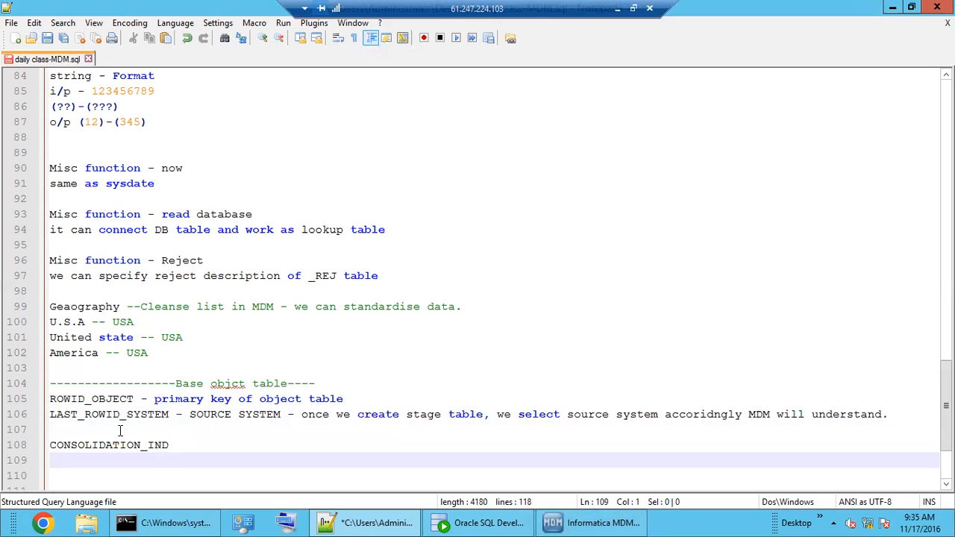
List the values 4, 3, 2 and 1 on separate lines under the CONSOLIDATION_IND heading
type("4")
key("Return")
type("3")
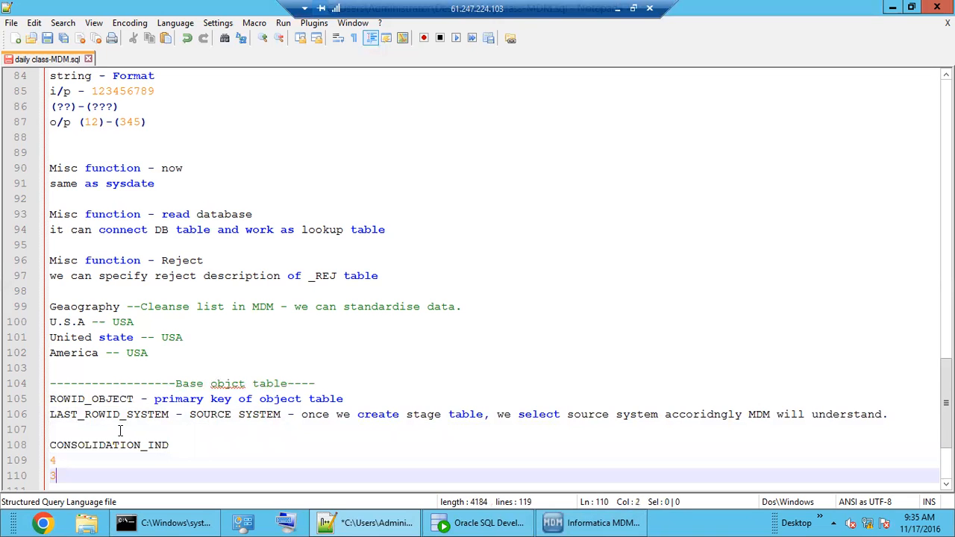
key("Return")
type("2")
key("Return")
type("1")
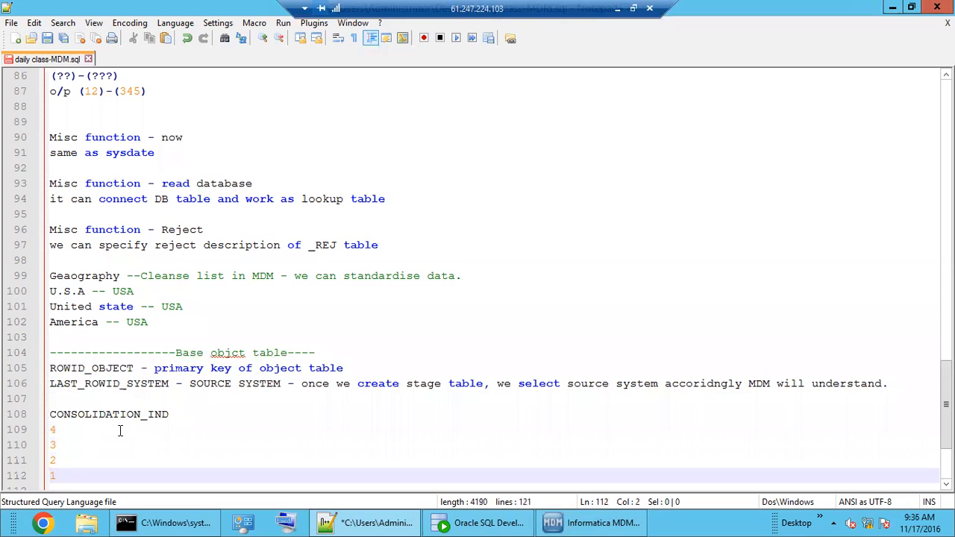
Describe consolidation value 4 as "- new record" on line 109
left_click(122, 426)
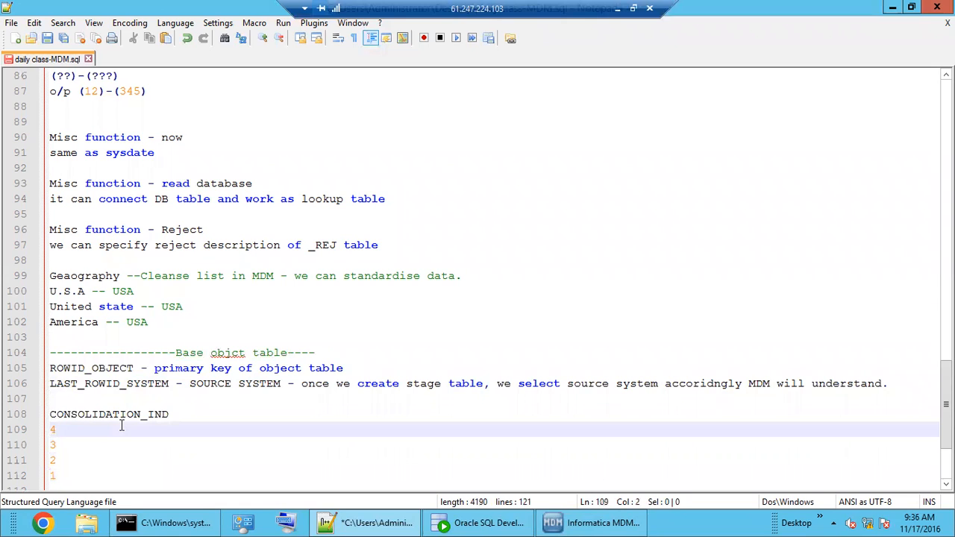
type("- NEW")
key("BackSpace")
key("BackSpace")
key("BackSpace")
key("BackSpace")
key("BackSpace")
type("re")
key("BackSpace")
key("BackSpace")
type("new record")
left_click(102, 446)
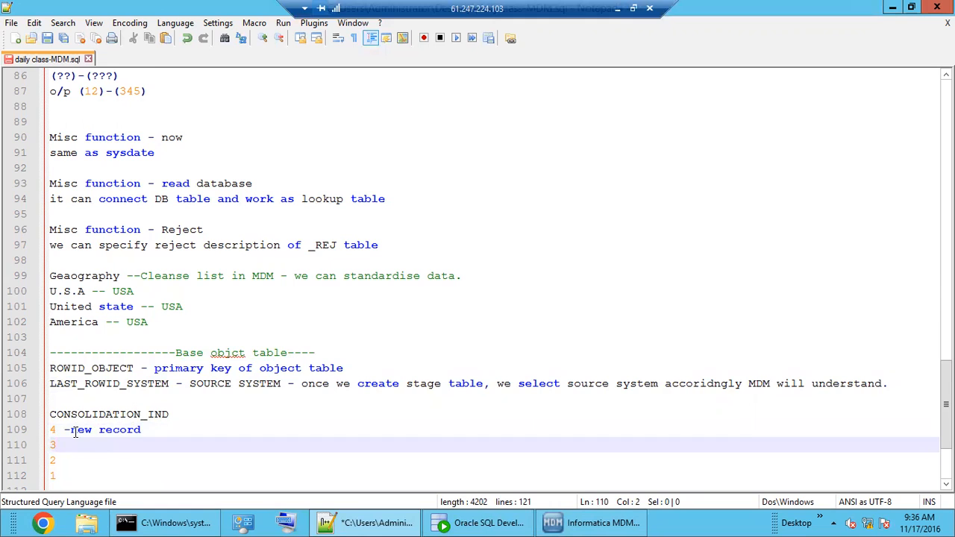
left_click(71, 430)
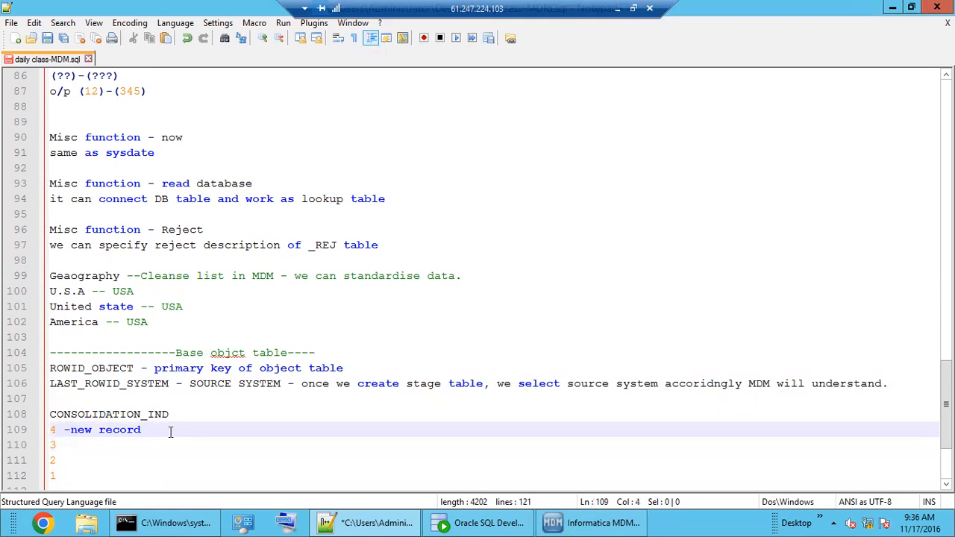
Describe consolidation value 3 as "- queue for matching" and value 2 as "- queue for merging"
left_click(91, 444)
type("-")
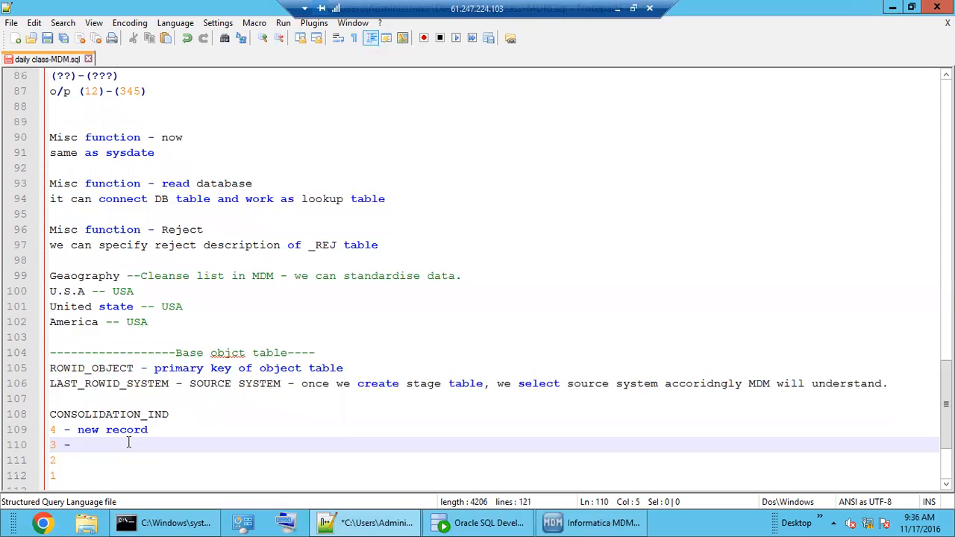
type("queue for matc")
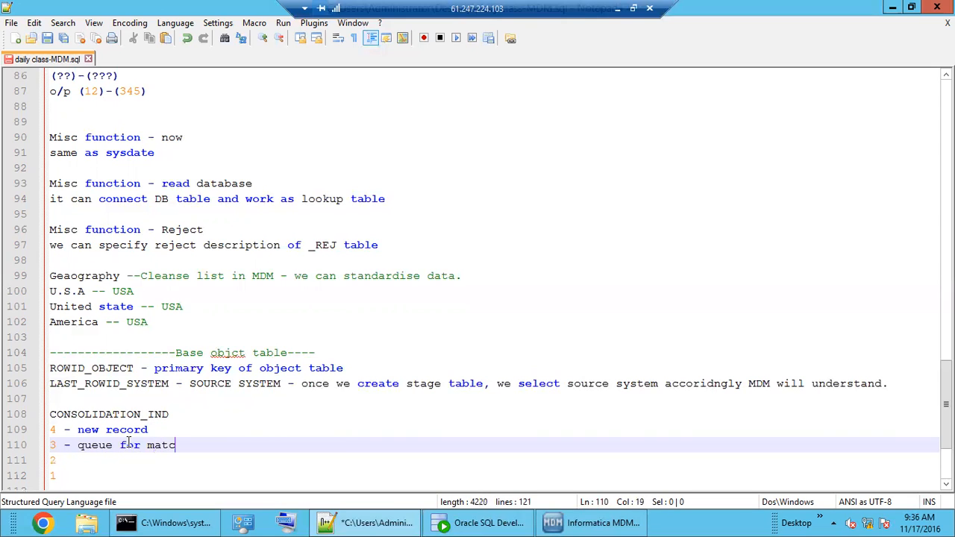
type("hing")
key("Down")
type("- ")
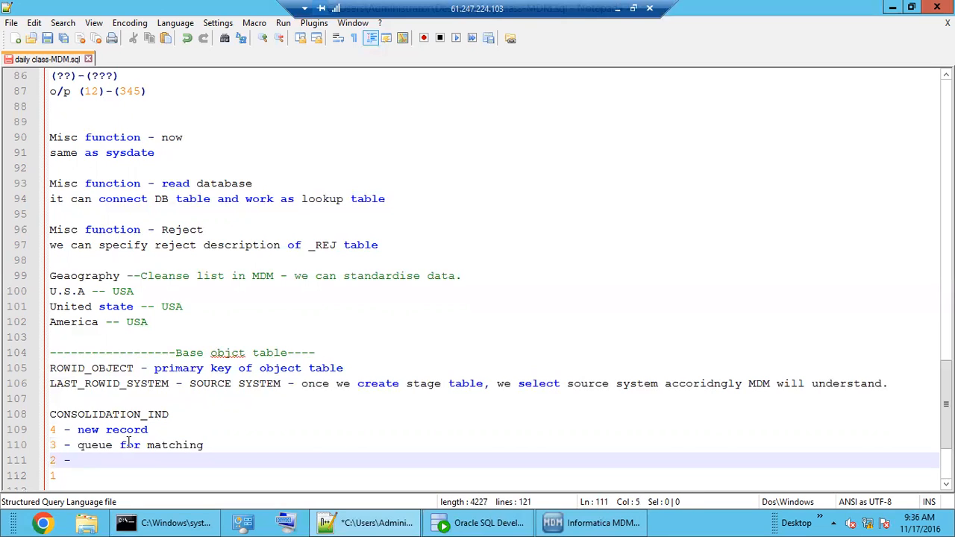
type("queue for merging")
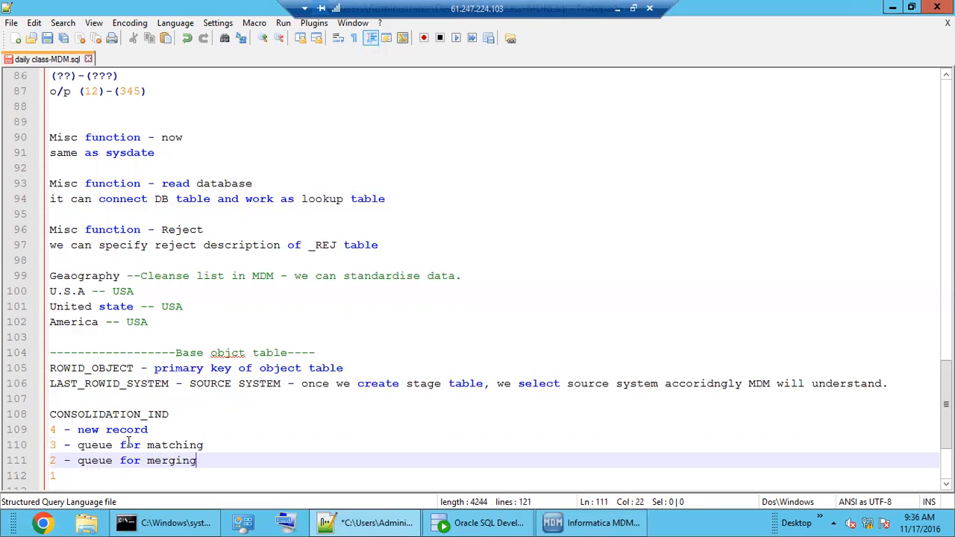
Describe consolidation value 1 as "- got consolidated , means master data" and add two new lines below it
key("Down")
type("- ")
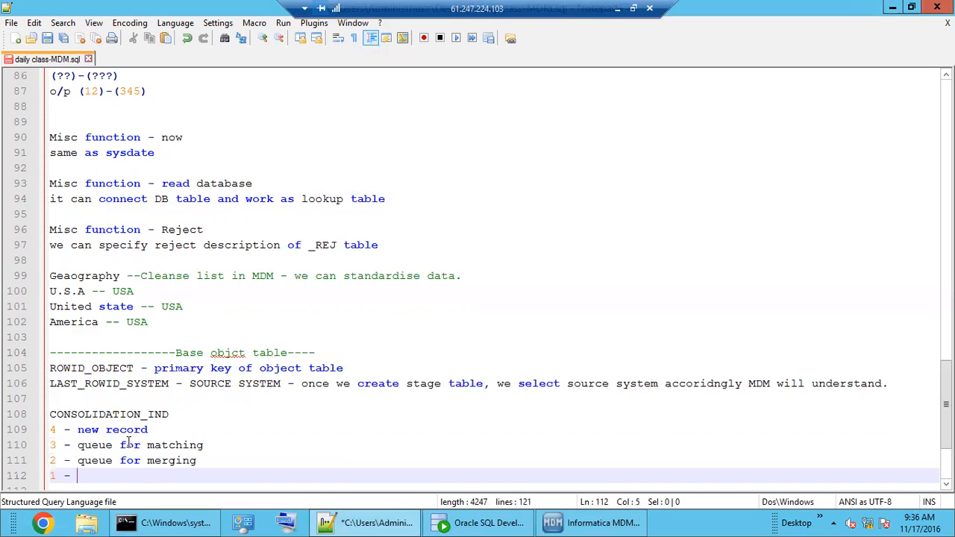
type("got cons")
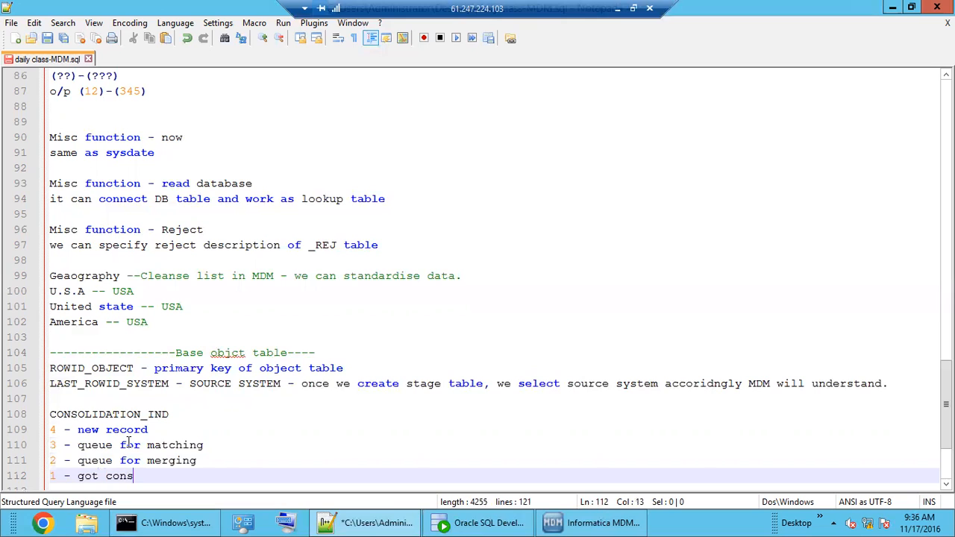
type("olidated , means ")
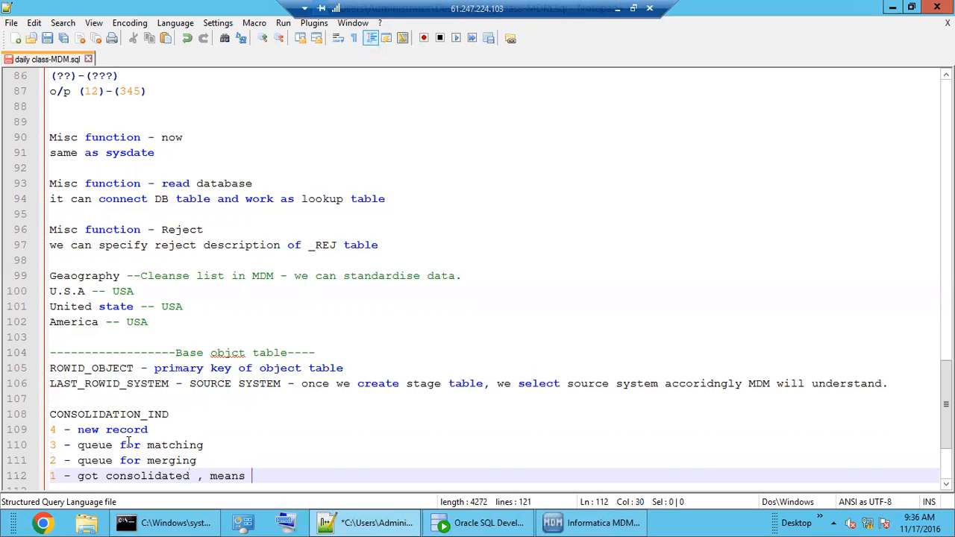
type("master data")
scroll(146, 451, "down", 3)
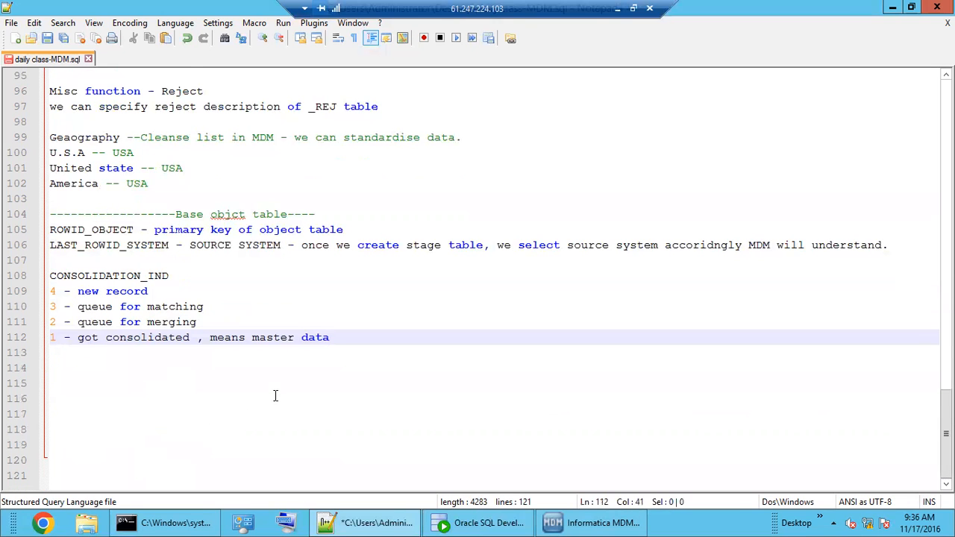
key("Return")
key("Return")
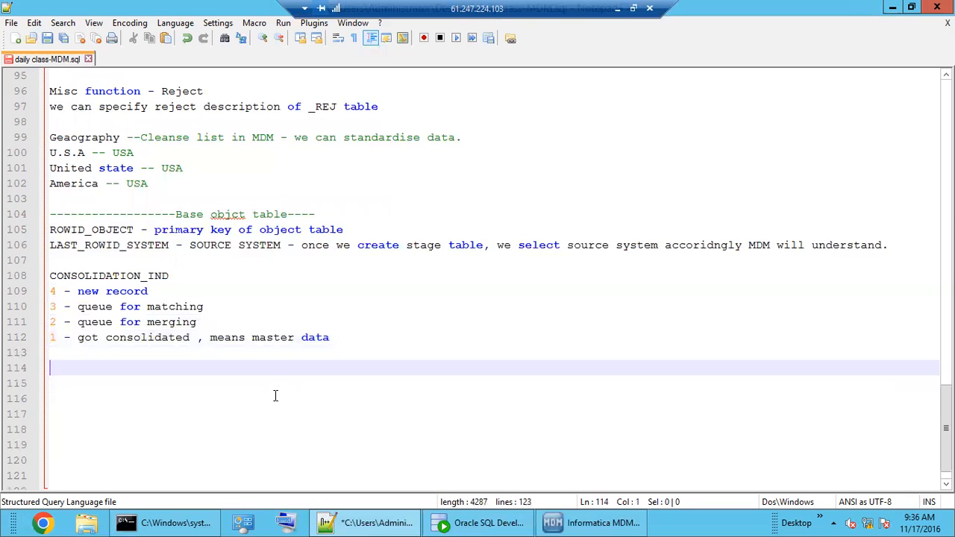
Switch to C_B_CUST in Oracle SQL Developer, examine the CONSOLIDATION_IND values of all seven rows, and return to the Notepad++ notes
left_click(582, 524)
left_click(477, 523)
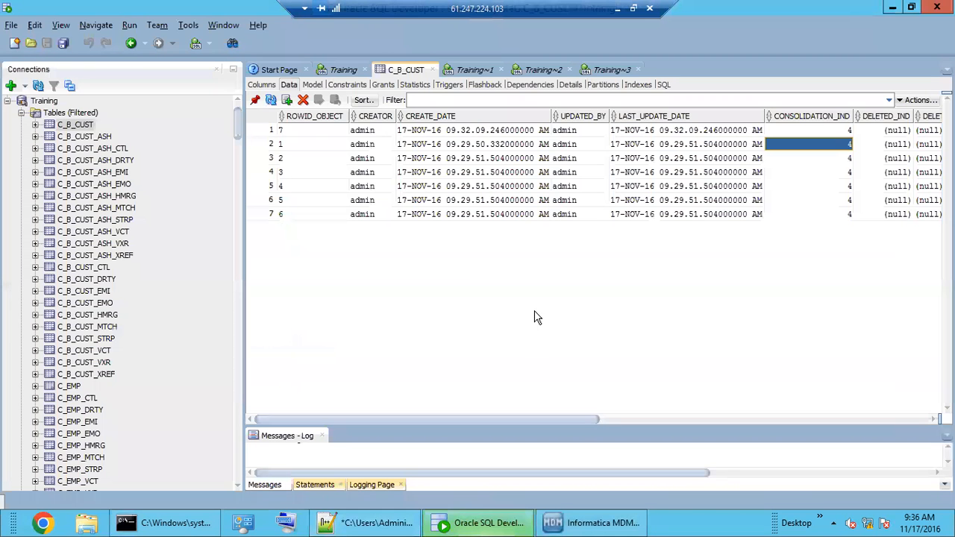
left_click(814, 186)
left_click_drag(823, 135, 820, 215)
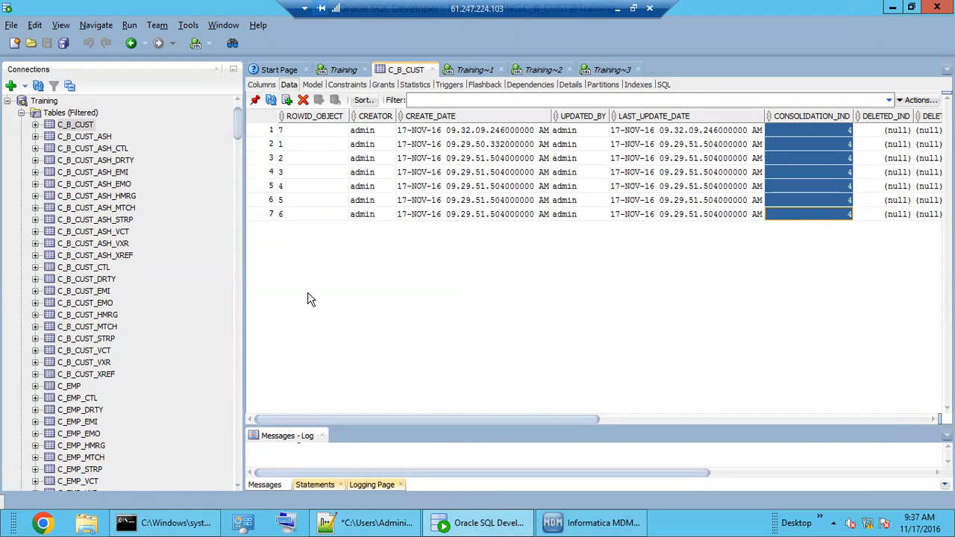
left_click(820, 200)
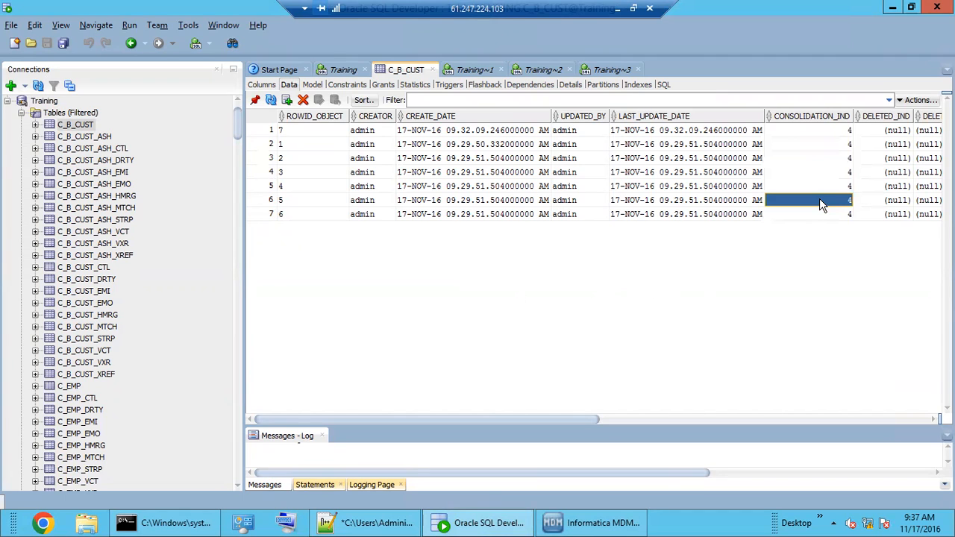
left_click_drag(824, 131, 822, 213)
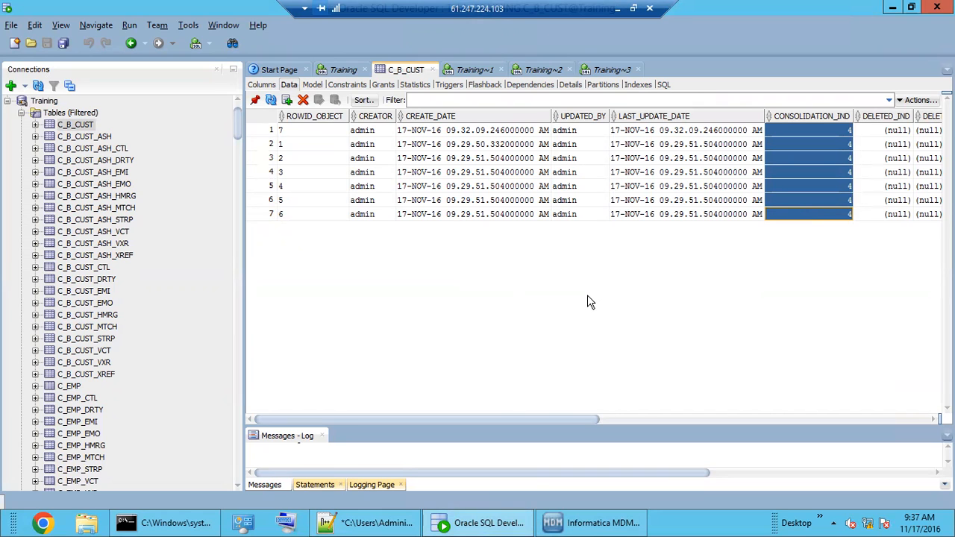
left_click(352, 524)
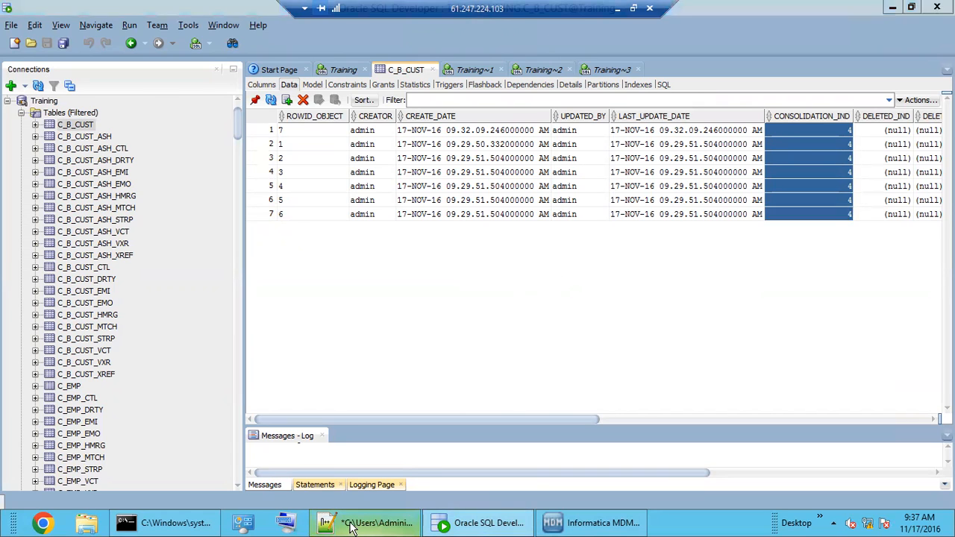
Add the line "-- Tokenization process -- matching -- merging" directly below the landing-to-base-object flow line near the start of the notes
scroll(284, 359, "up", 20)
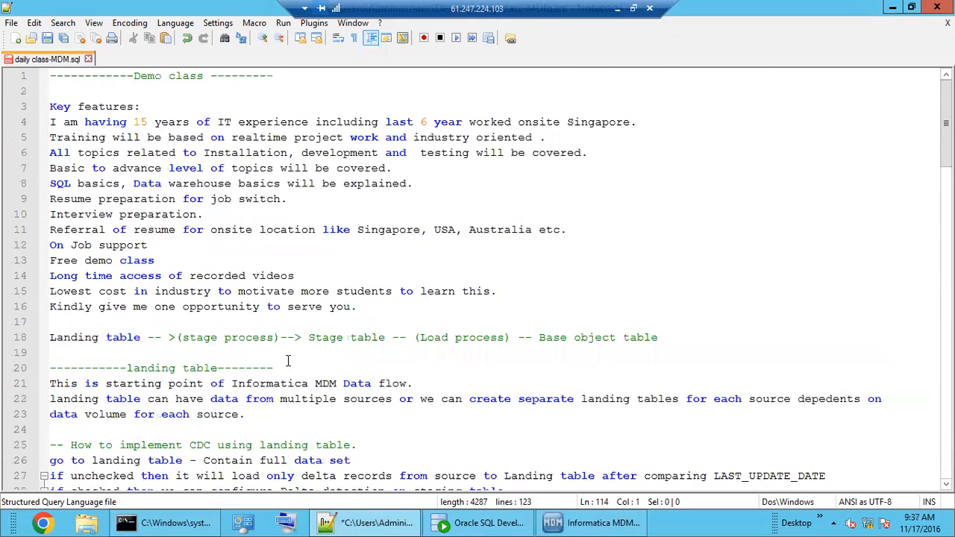
left_click(674, 341)
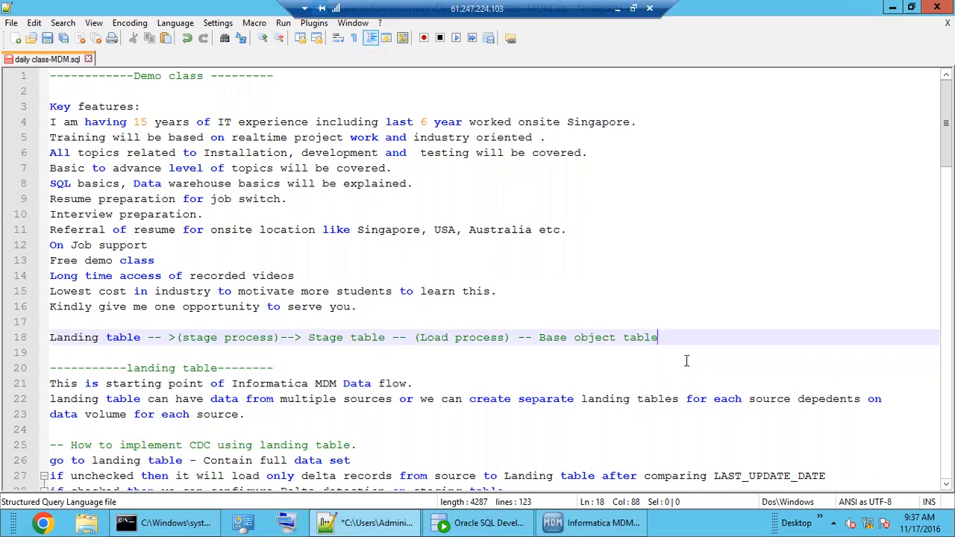
key("Return")
type("-- t")
key("BackSpace")
type("T")
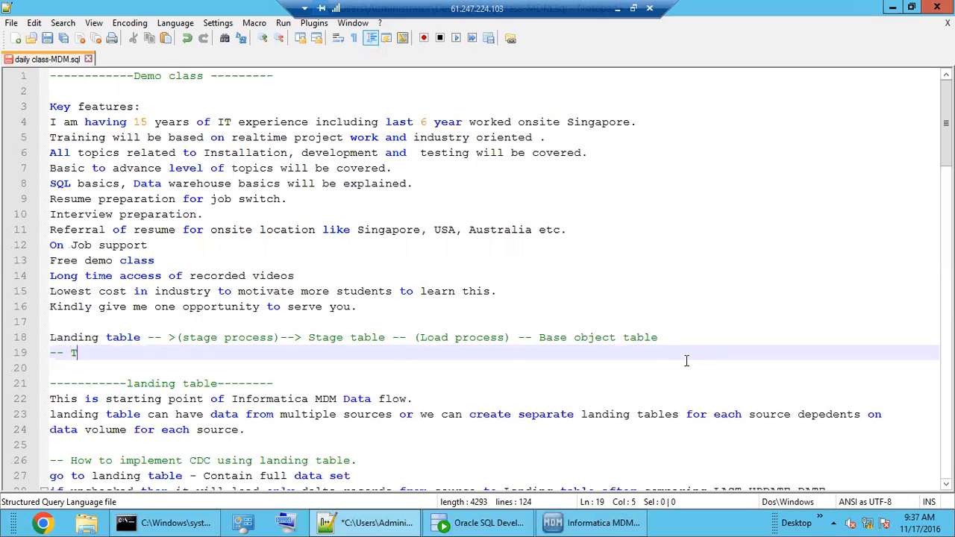
type("okenization")
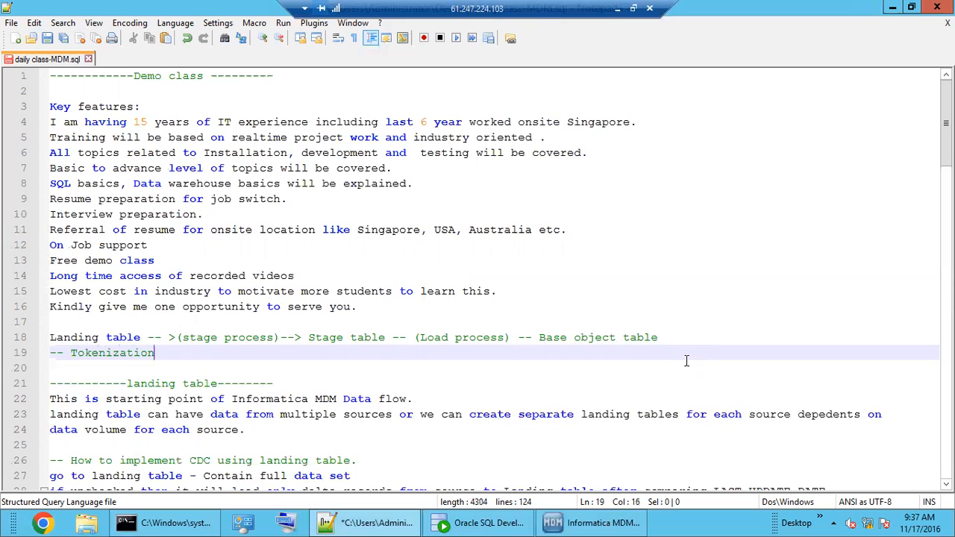
type(" proce")
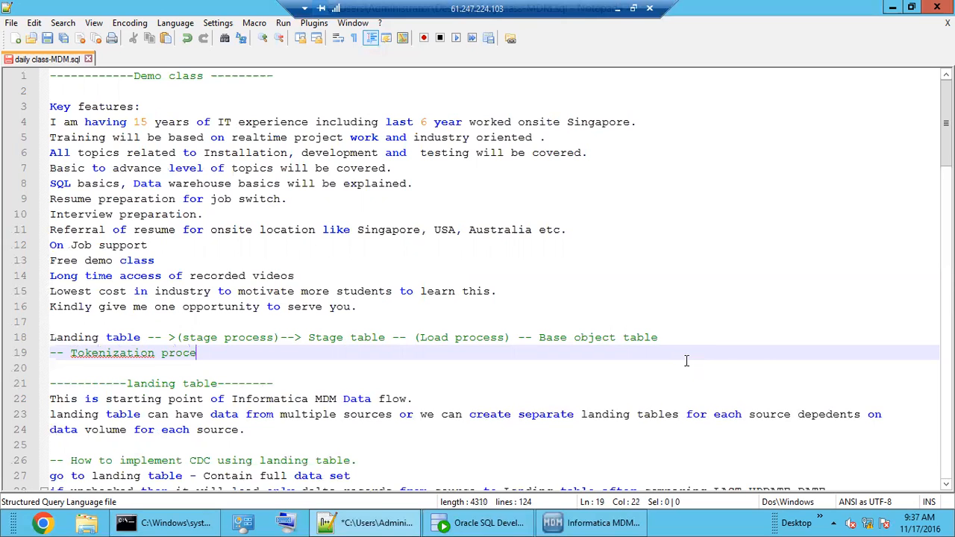
type("ss -- match")
type("ing")
type("m")
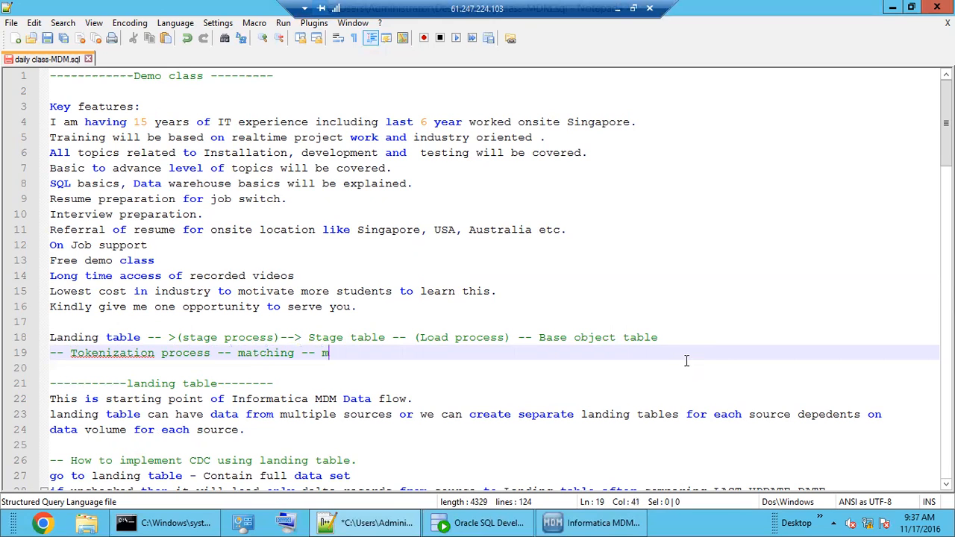
type("erging")
Review the data flow stages on lines 18 and 19, from landing table through stage, load and base object to tokenization, matching and merging
left_click_drag(533, 337, 654, 337)
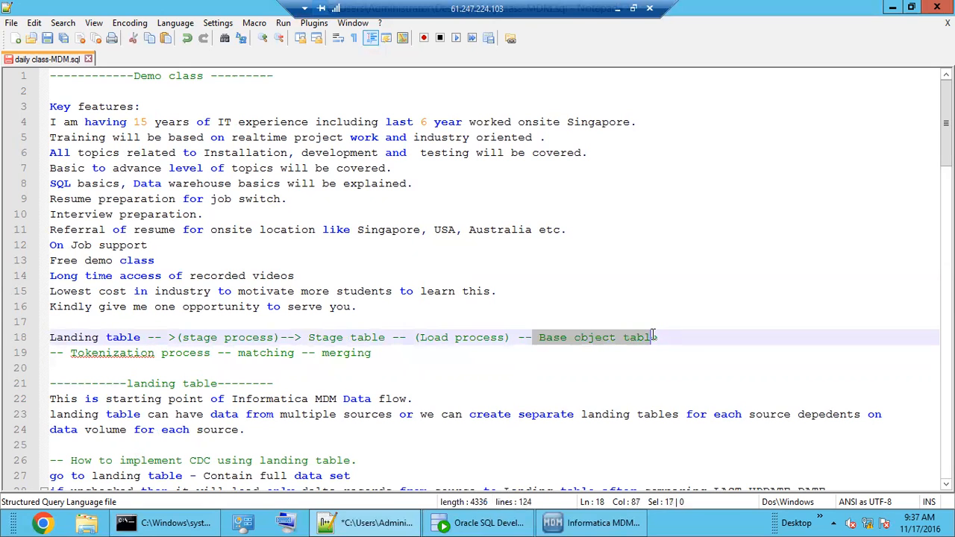
left_click(76, 359)
left_click(259, 353)
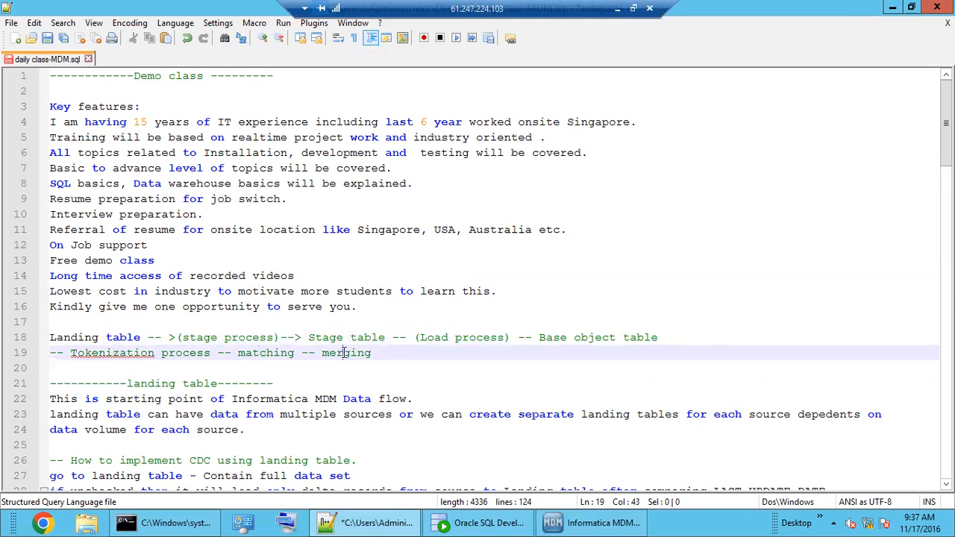
left_click(342, 353)
double_click(208, 337)
double_click(92, 337)
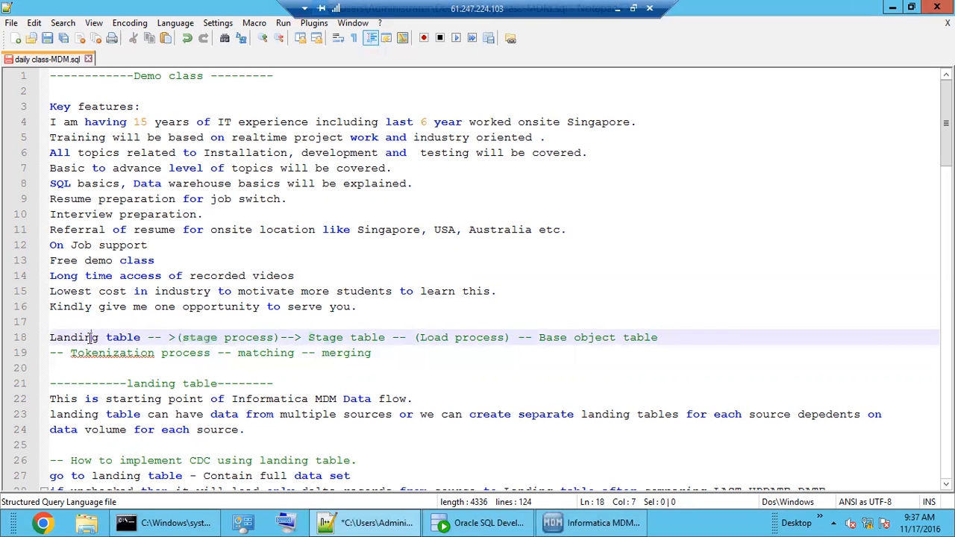
double_click(319, 340)
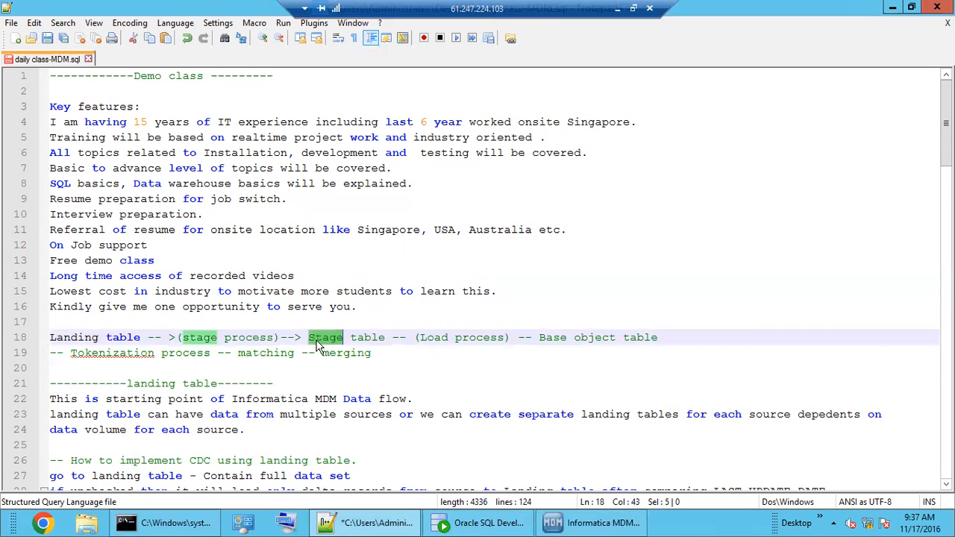
double_click(437, 337)
left_click(333, 338)
double_click(333, 338)
double_click(550, 337)
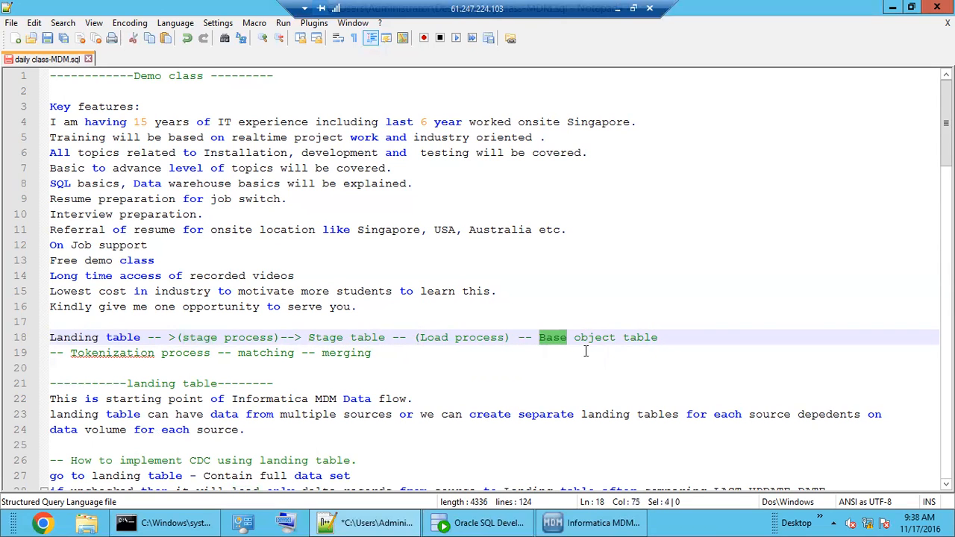
double_click(115, 354)
double_click(247, 357)
left_click(344, 355)
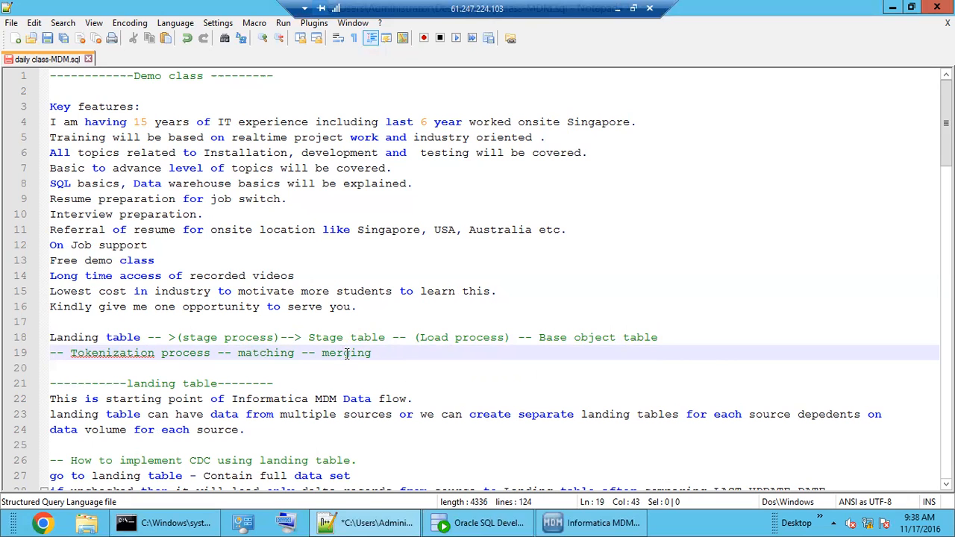
Switch to the C_B_CUST data in Oracle SQL Developer and examine the CONSOLIDATION_IND values in the first four rows
left_click(364, 524)
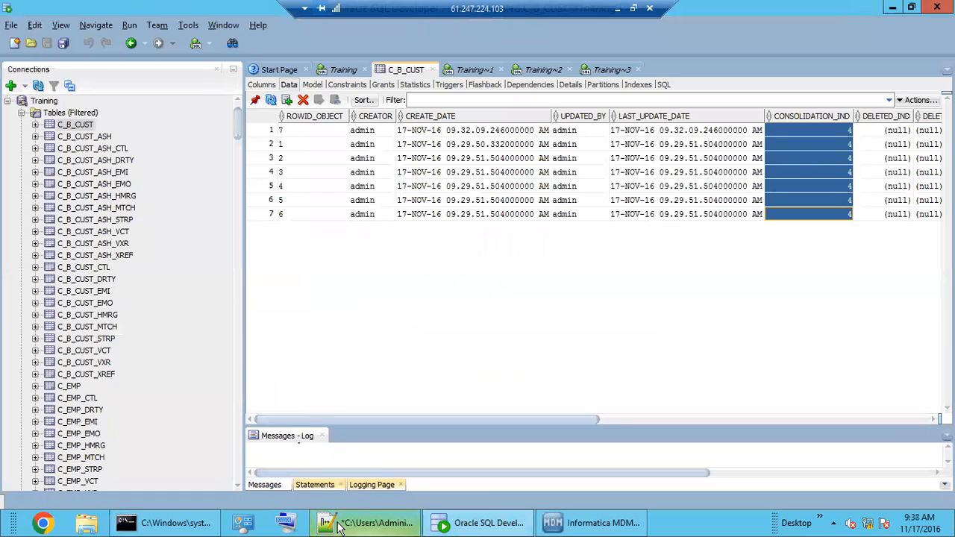
left_click(339, 525)
left_click(563, 524)
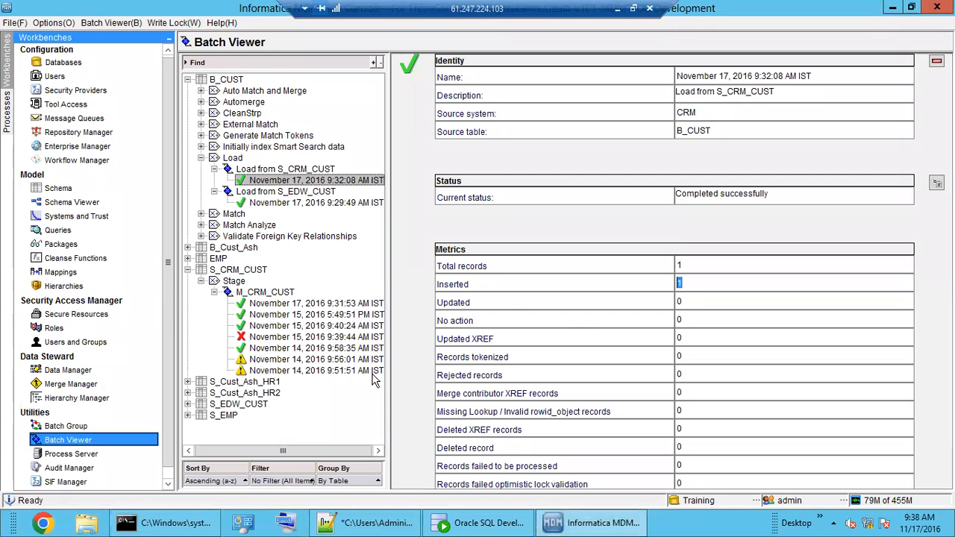
left_click(481, 524)
left_click(833, 158)
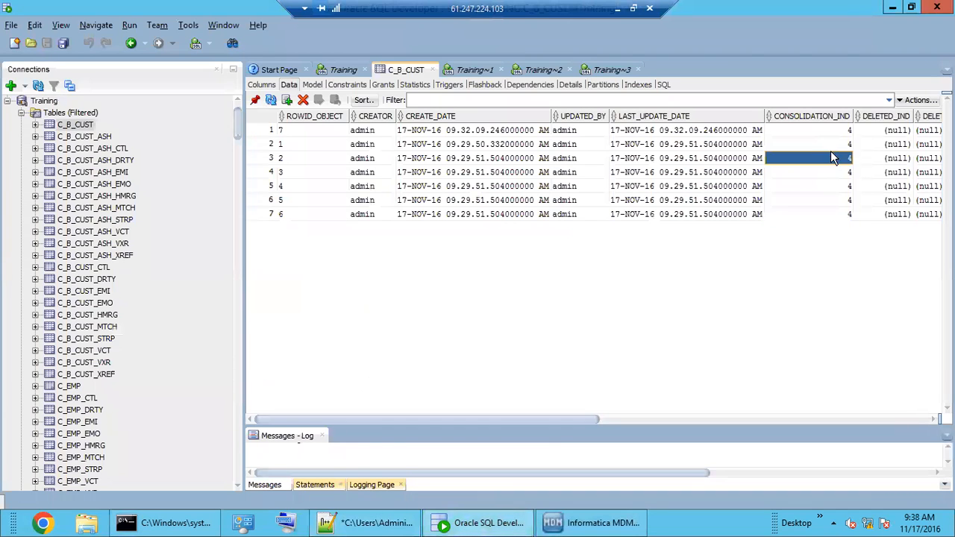
left_click_drag(830, 131, 834, 168)
left_click(834, 173)
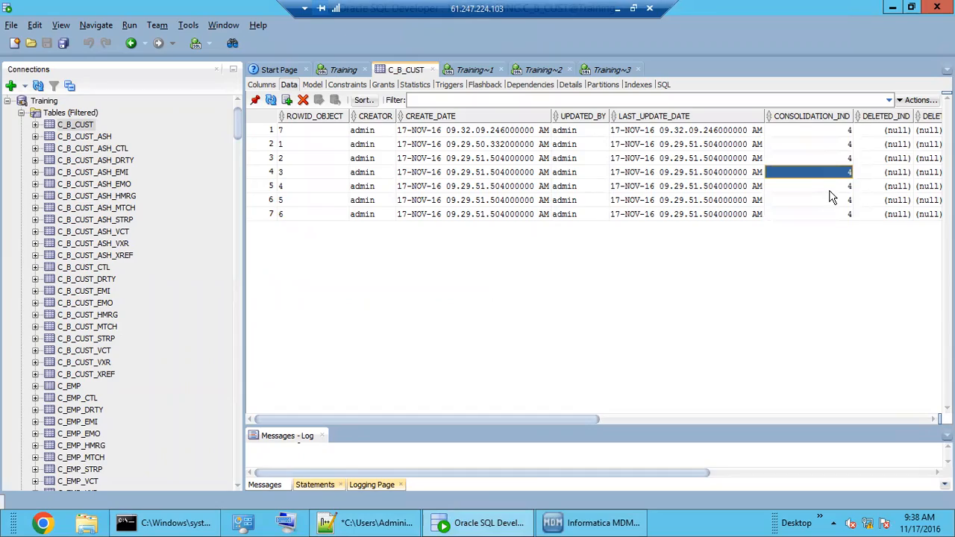
Return to the Notepad++ notes and review the CONSOLIDATION_IND descriptions for values 2 and 3, the merging and matching queues
left_click(369, 523)
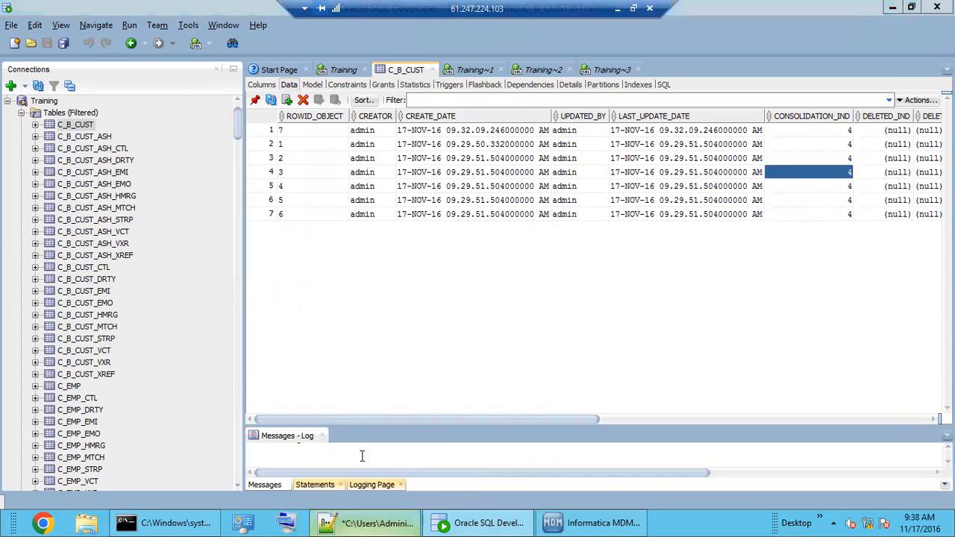
scroll(337, 420, "down", 11)
scroll(337, 420, "down", 20)
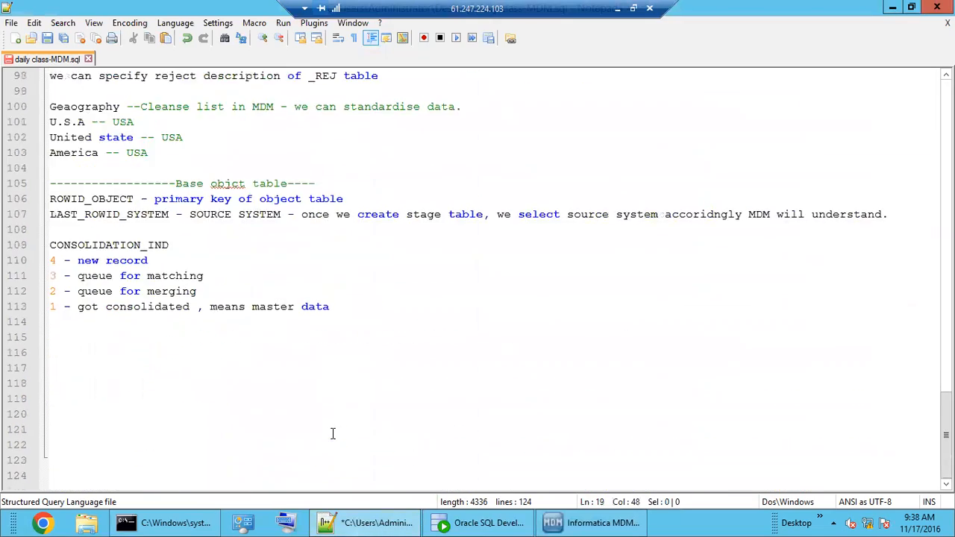
mouse_move(84, 292)
left_mouse_down()
mouse_move(199, 291)
mouse_move(83, 291)
left_mouse_up()
left_click(199, 291)
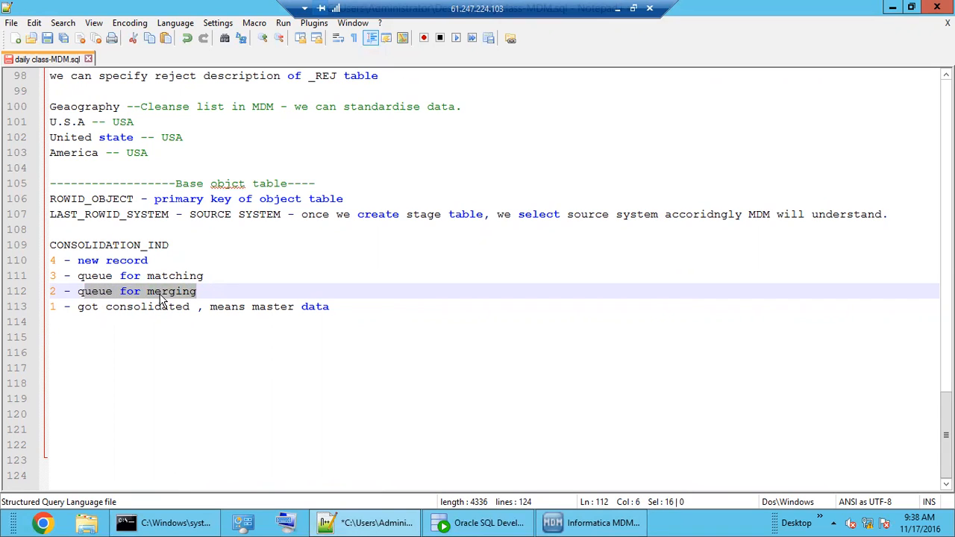
double_click(123, 278)
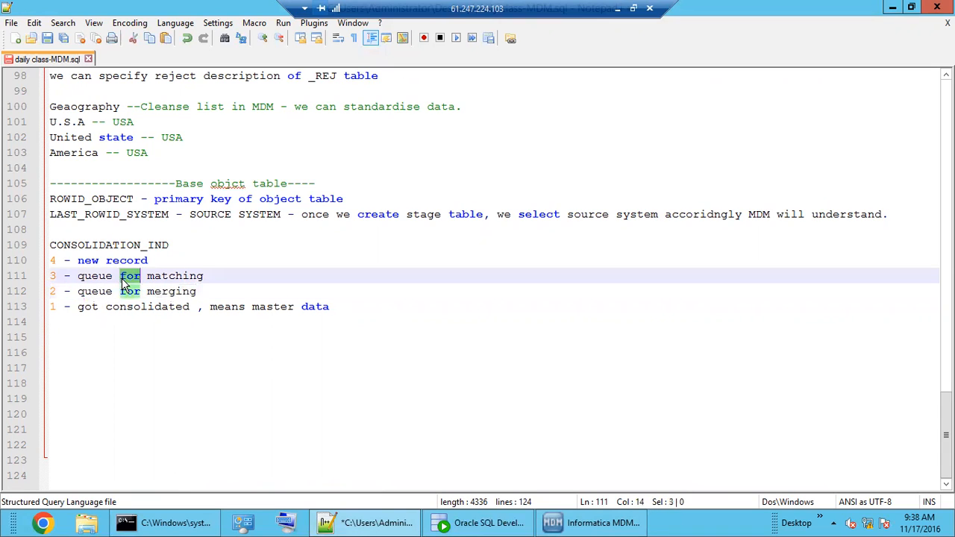
left_click(94, 278)
mouse_move(83, 277)
left_mouse_down()
mouse_move(206, 277)
mouse_move(78, 277)
left_mouse_up()
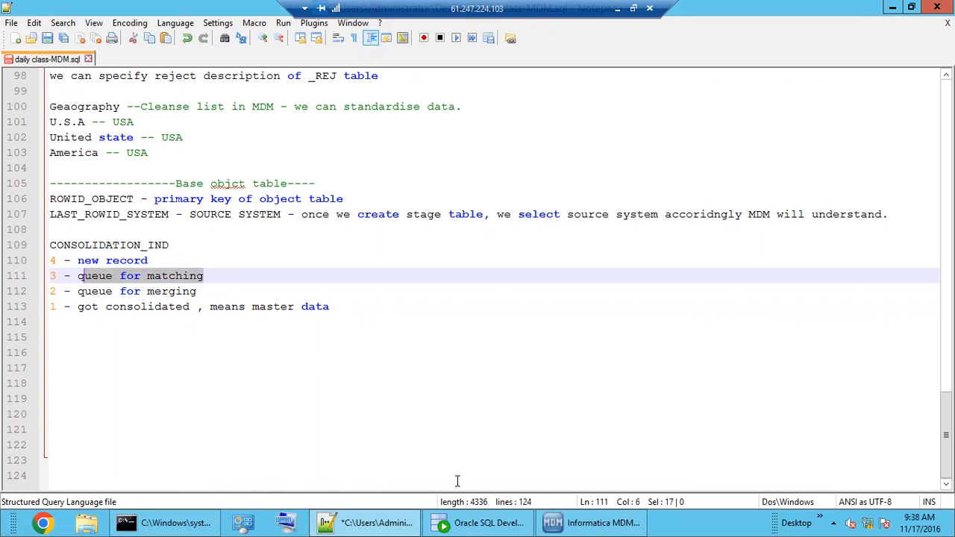
Switch to Oracle SQL Developer and examine the CONSOLIDATION_IND values of the records in the C_B_CUST table
left_click(590, 522)
left_click(517, 524)
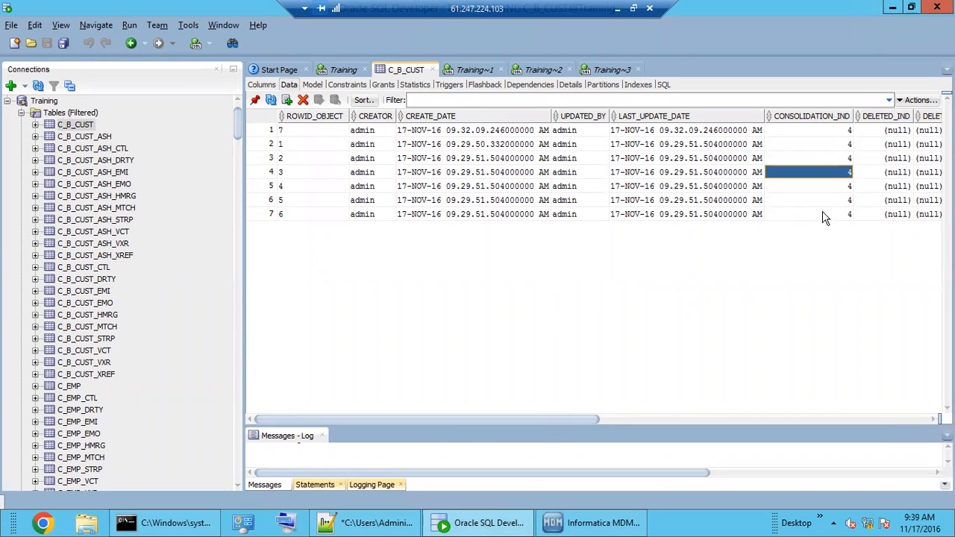
left_click(827, 158)
left_click(822, 200)
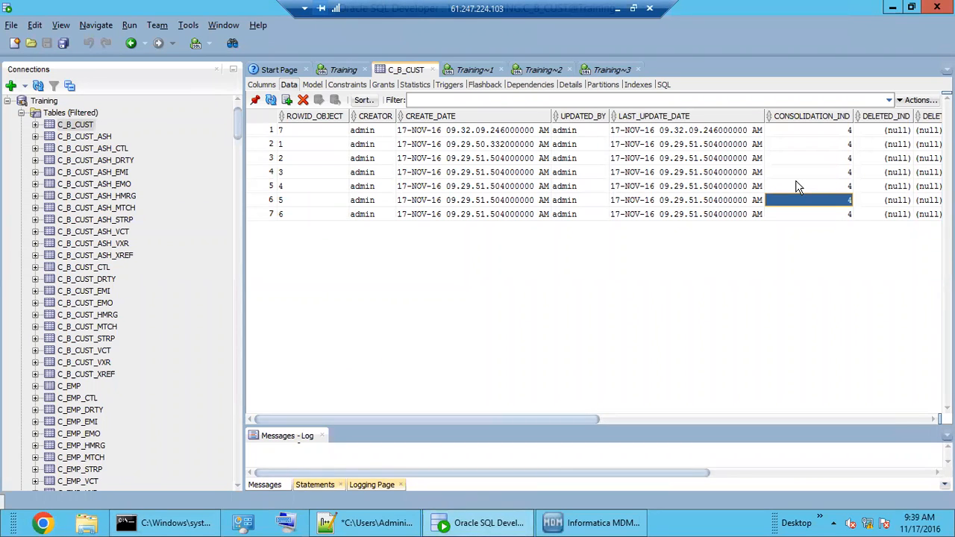
left_click(811, 176)
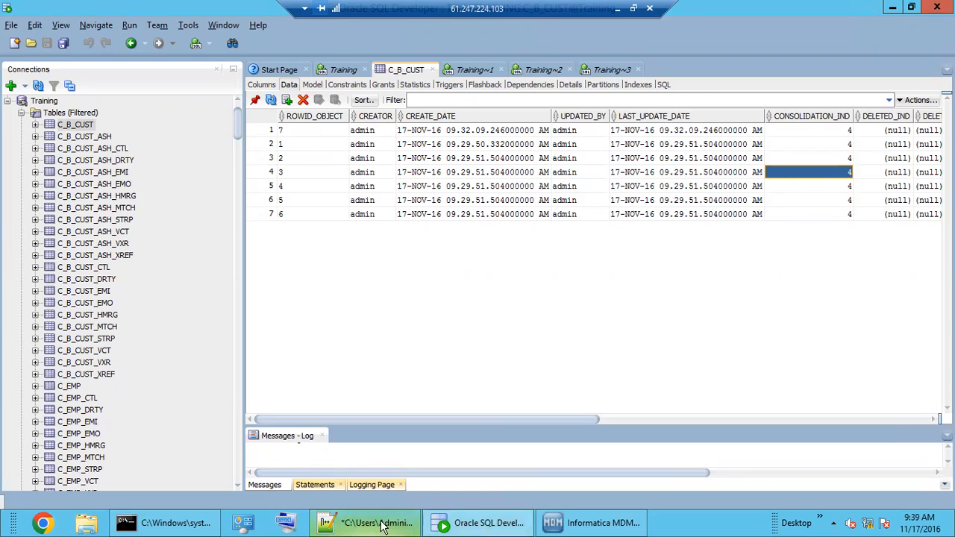
Return to the Notepad++ notes and review the queue for matching and queue for merging codes under CONSOLIDATION_IND
left_click(358, 522)
left_click(218, 396)
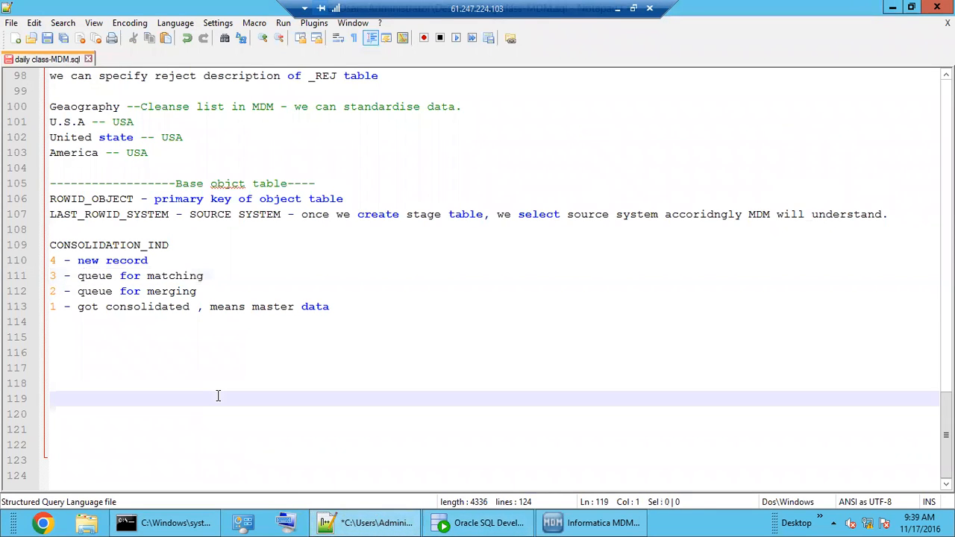
left_click(156, 347)
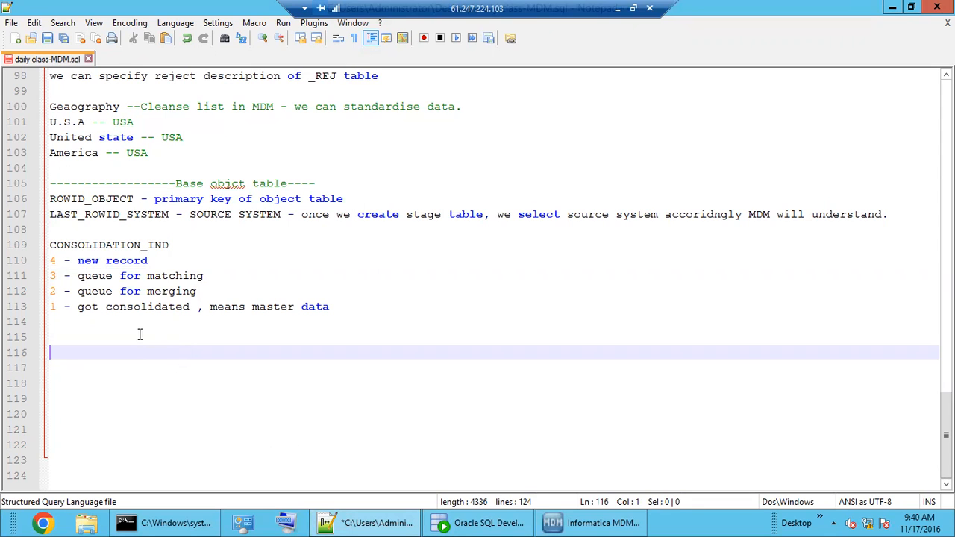
left_click(79, 293)
left_click_drag(79, 293, 197, 292)
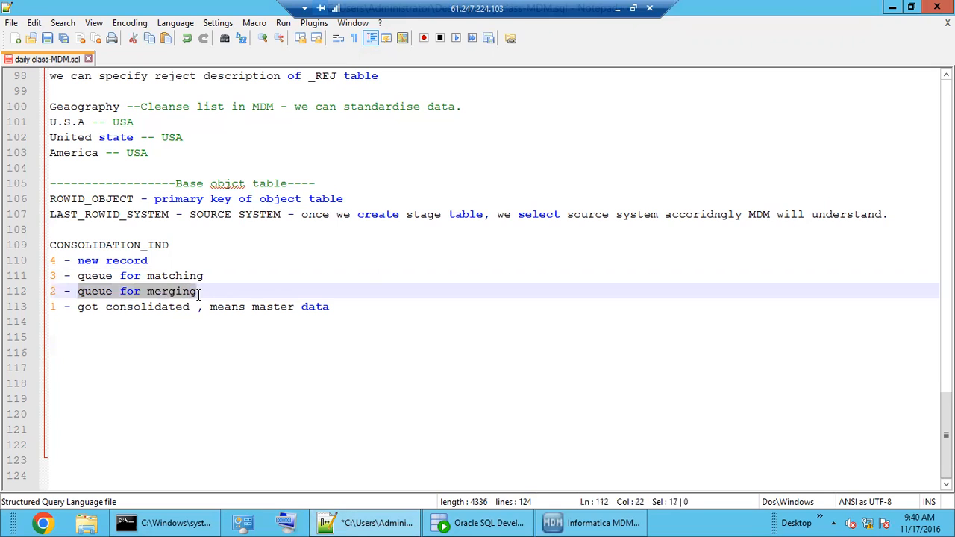
double_click(188, 276)
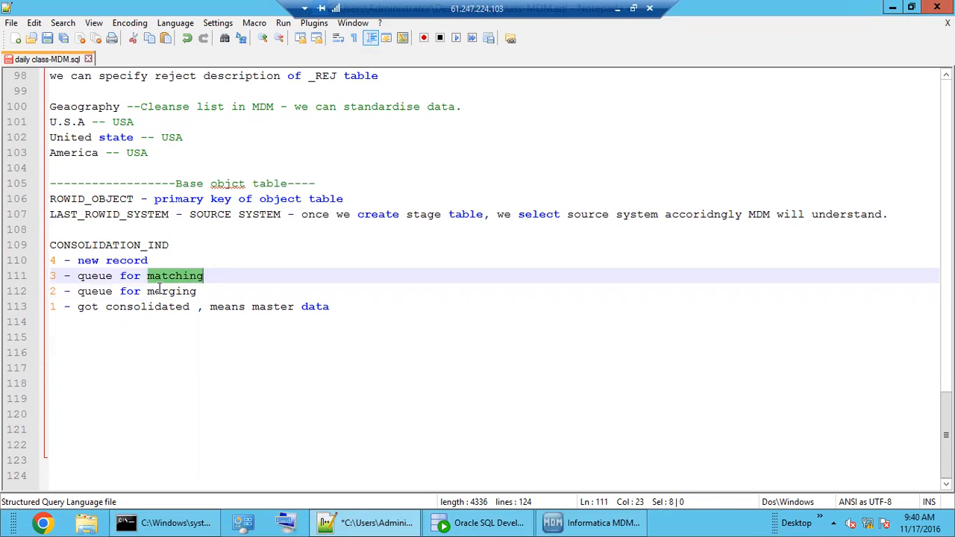
left_click(98, 277)
double_click(98, 276)
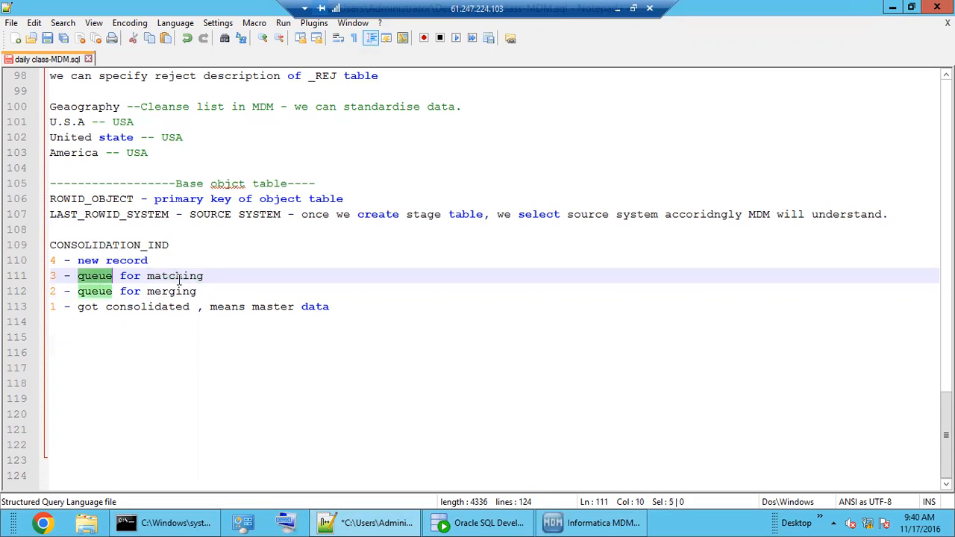
double_click(180, 278)
left_click_drag(213, 280, 77, 278)
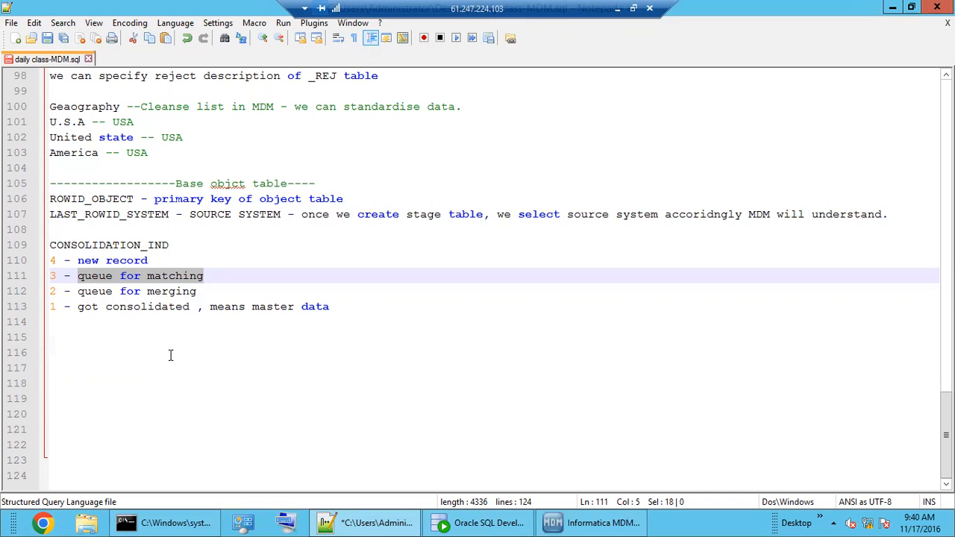
left_click(213, 276)
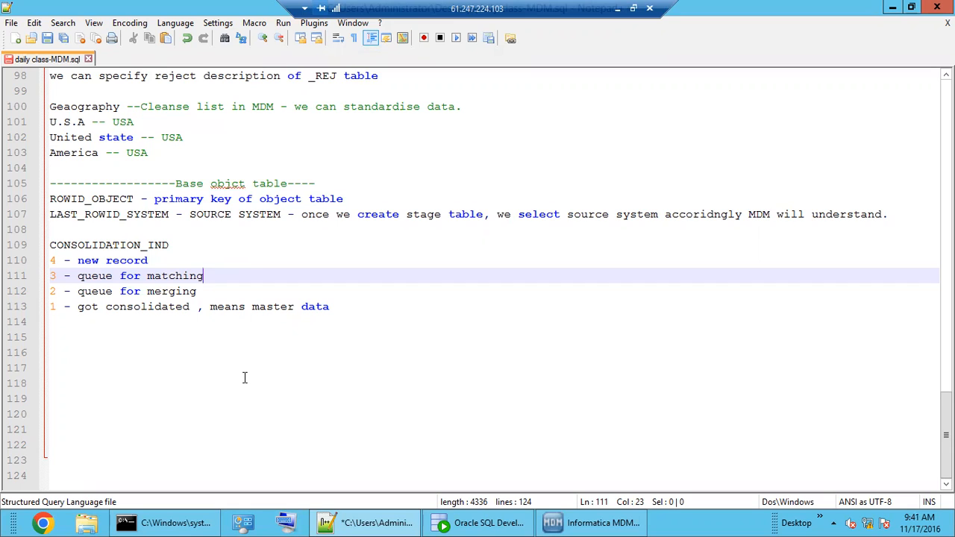
Review the CONSOLIDATION_IND code sequence in the notes, from new record through matching and merging to consolidated master data
left_click(224, 293)
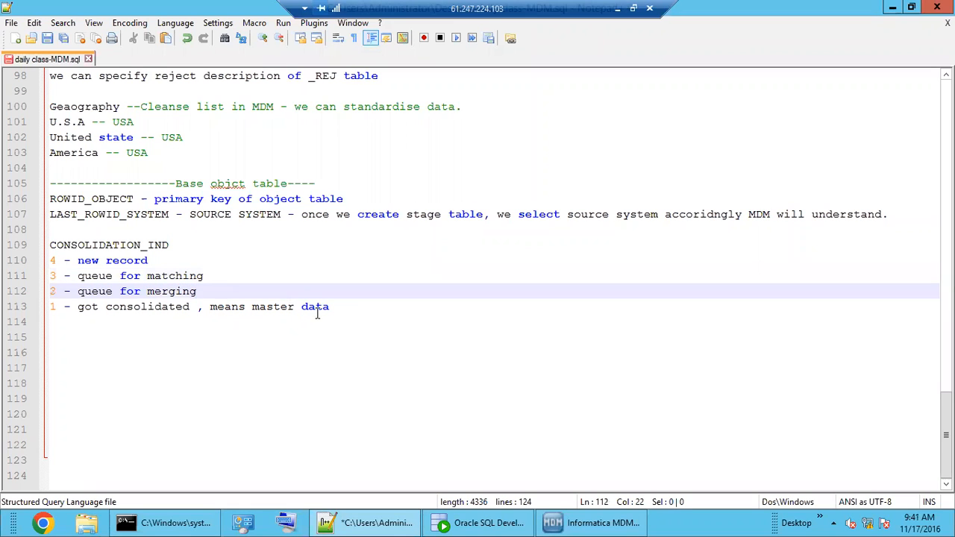
left_click(357, 307)
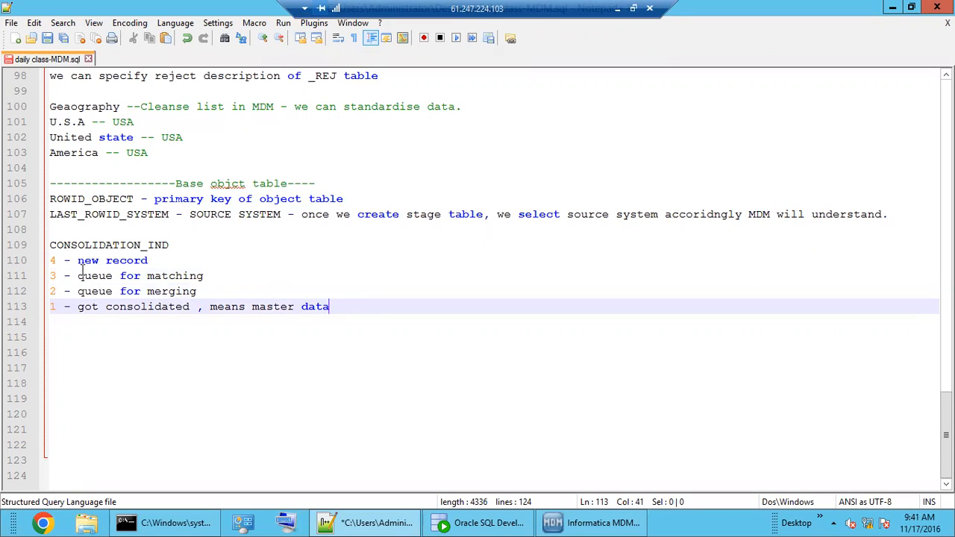
left_click_drag(78, 260, 151, 263)
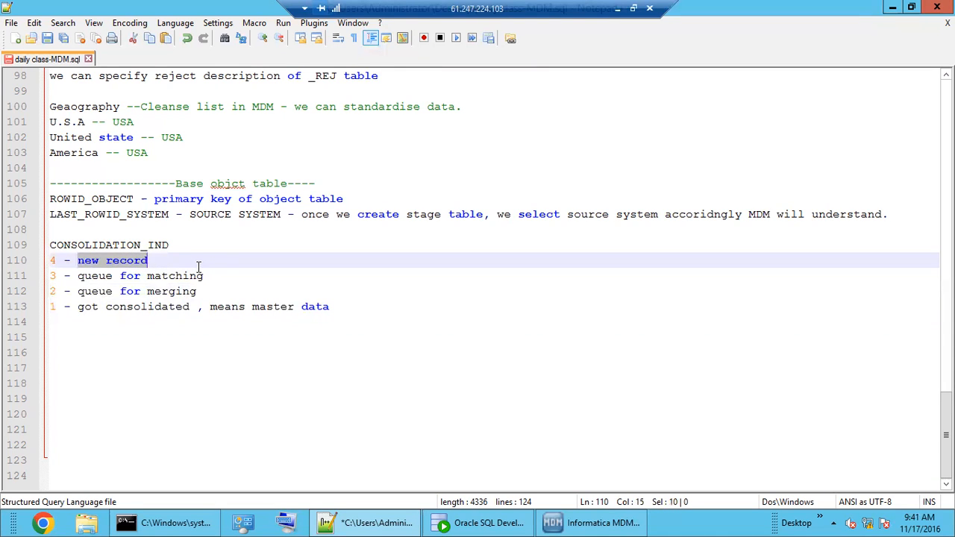
left_click_drag(133, 277, 183, 275)
left_click(128, 261)
double_click(127, 261)
left_click(171, 259)
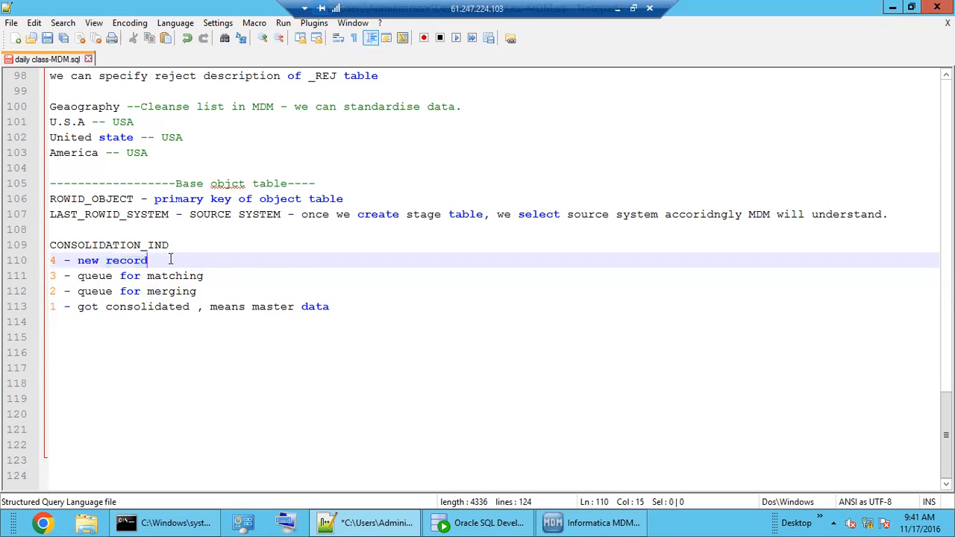
left_click_drag(78, 261, 160, 260)
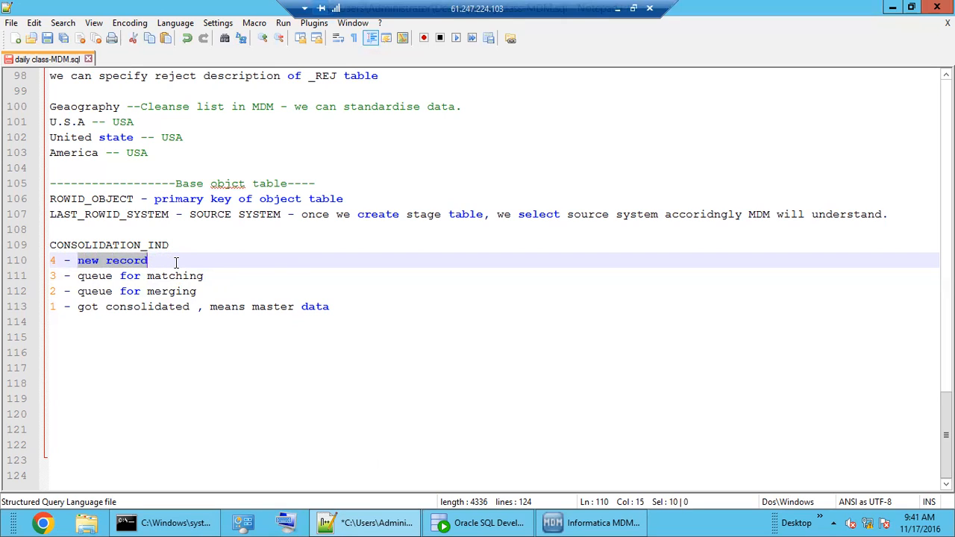
left_click(344, 321)
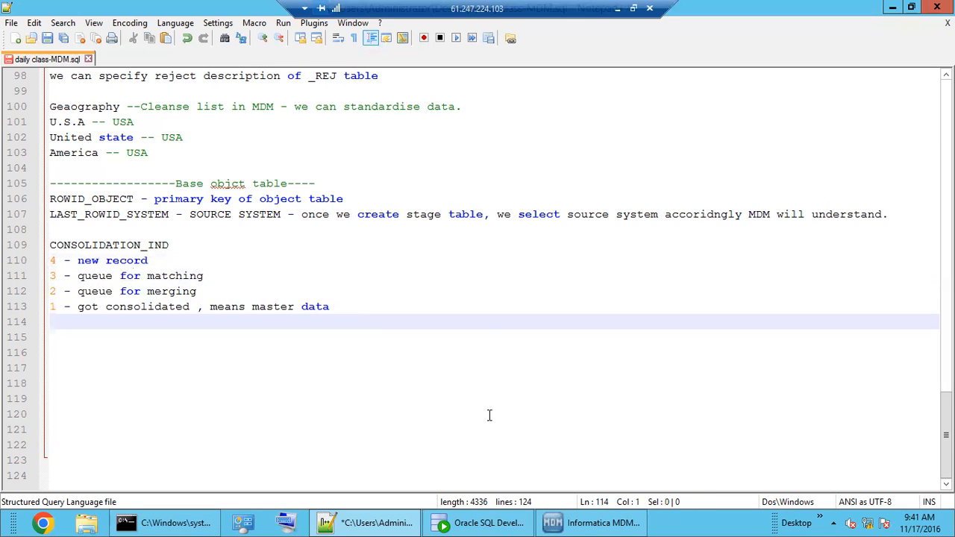
double_click(121, 245)
Switch to Oracle SQL Developer and examine the LAST_ROWID_SYSTEM and HUB_STATE_IND columns of C_B_CUST for all records
left_click(500, 526)
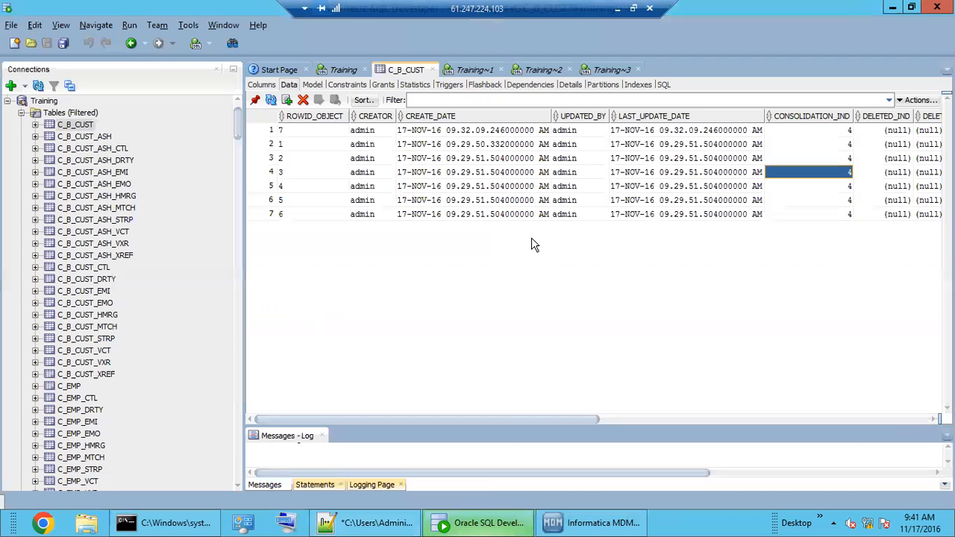
left_click_drag(524, 419, 714, 416)
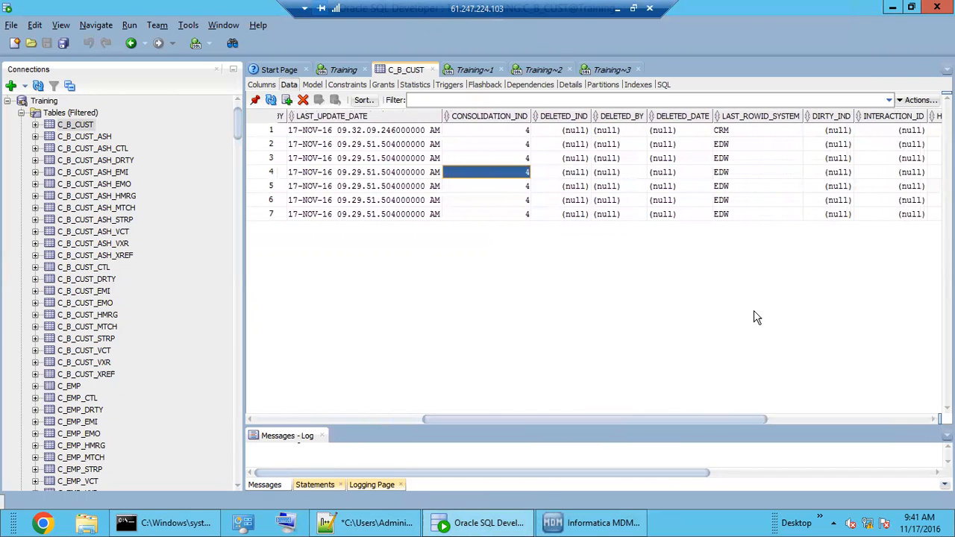
left_click_drag(758, 132, 756, 216)
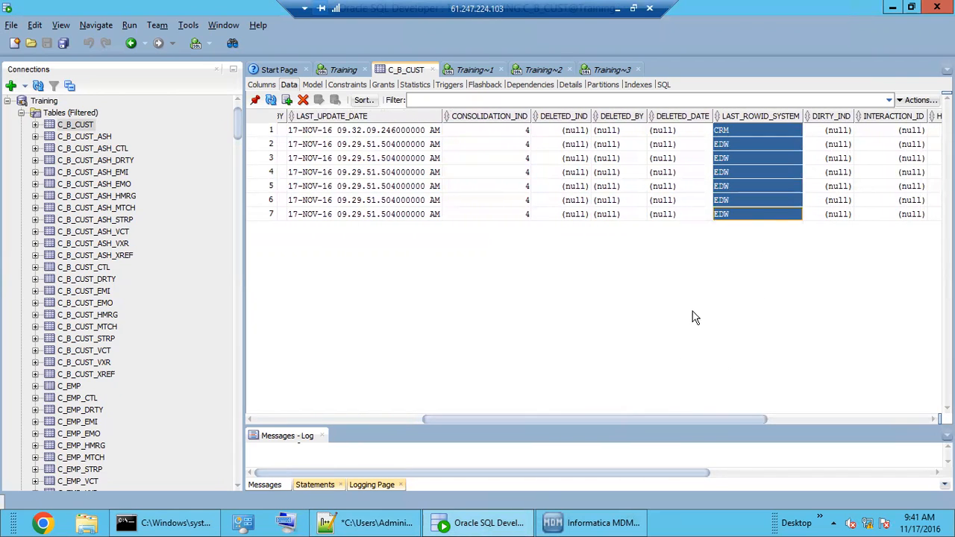
left_click_drag(669, 418, 789, 412)
left_click(753, 147)
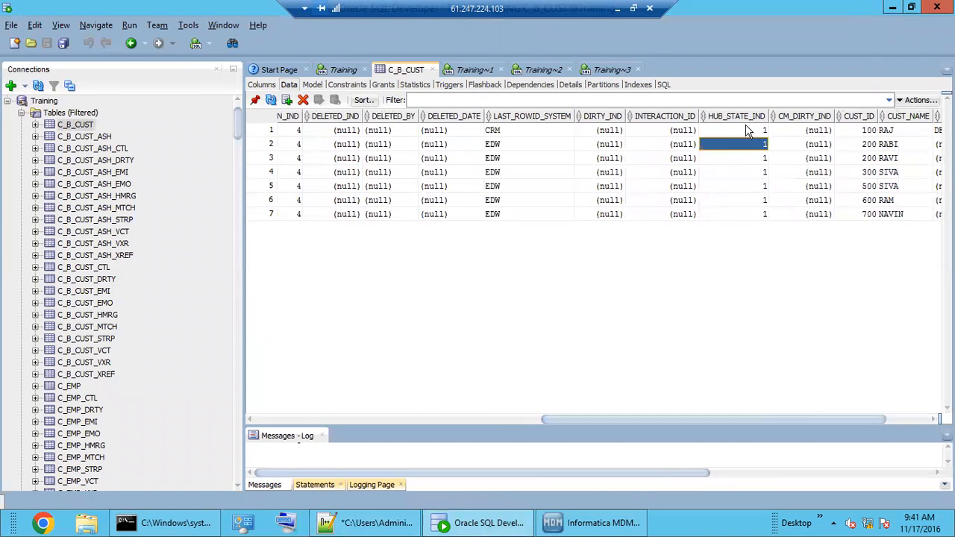
left_click_drag(751, 133, 747, 228)
In the Notepad++ notes, add a HUB_STATE_IND heading below the CONSOLIDATION_IND list, with codes 1, 0 and -1 on separate lines
left_click(407, 527)
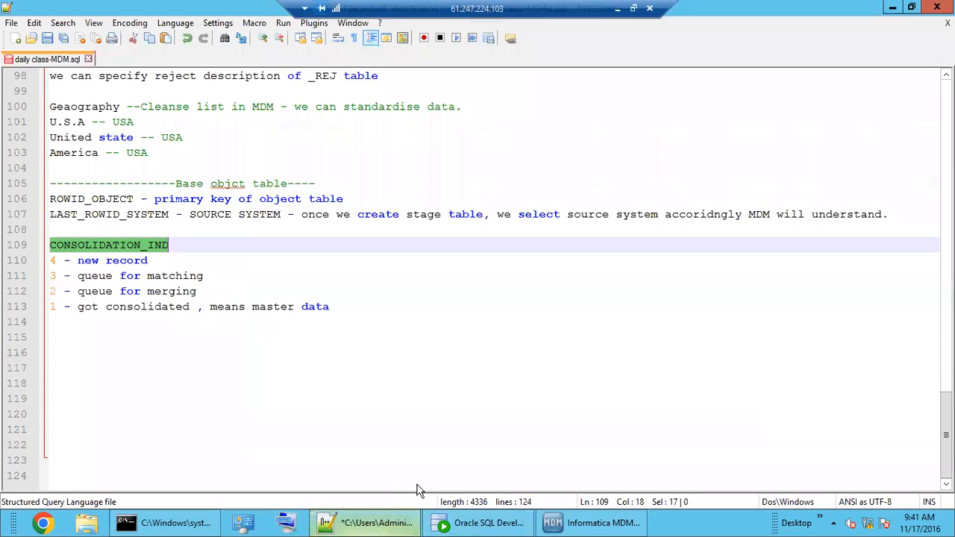
left_click(206, 375)
left_click(89, 336)
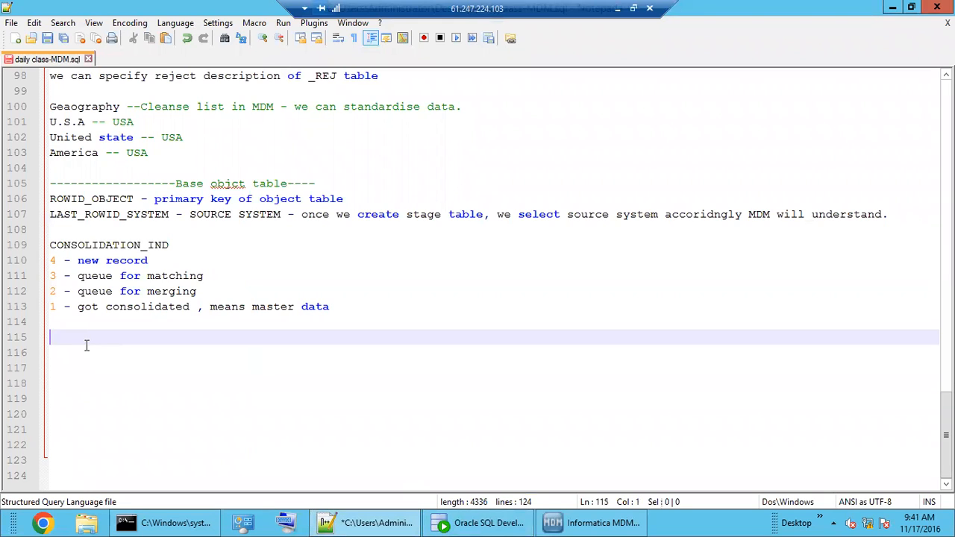
type("HUB_STATE_IND")
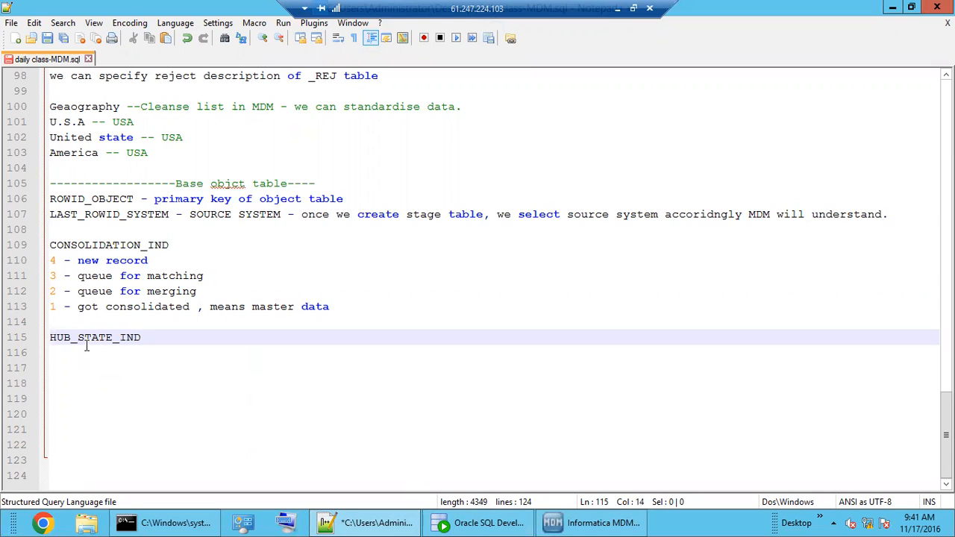
key("Return")
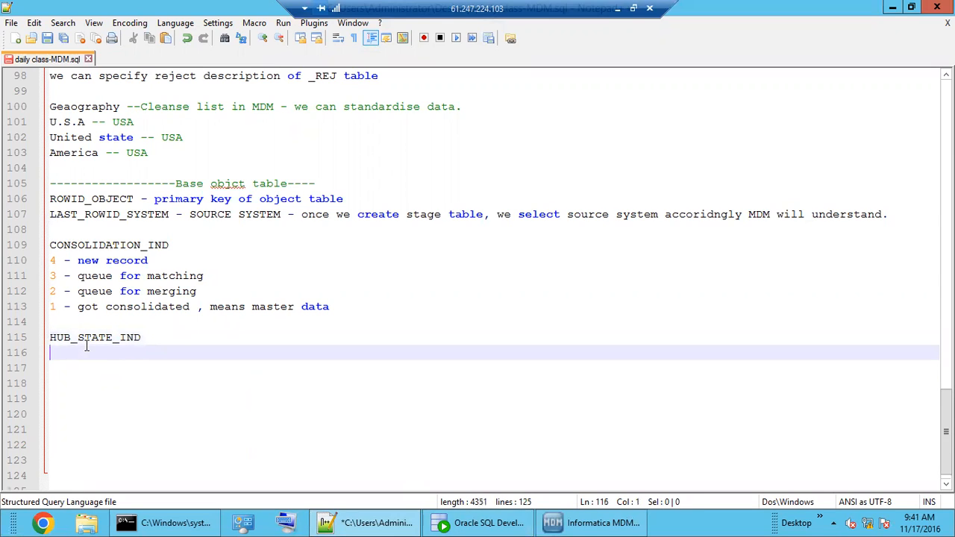
type("1")
key("Return")
type("0")
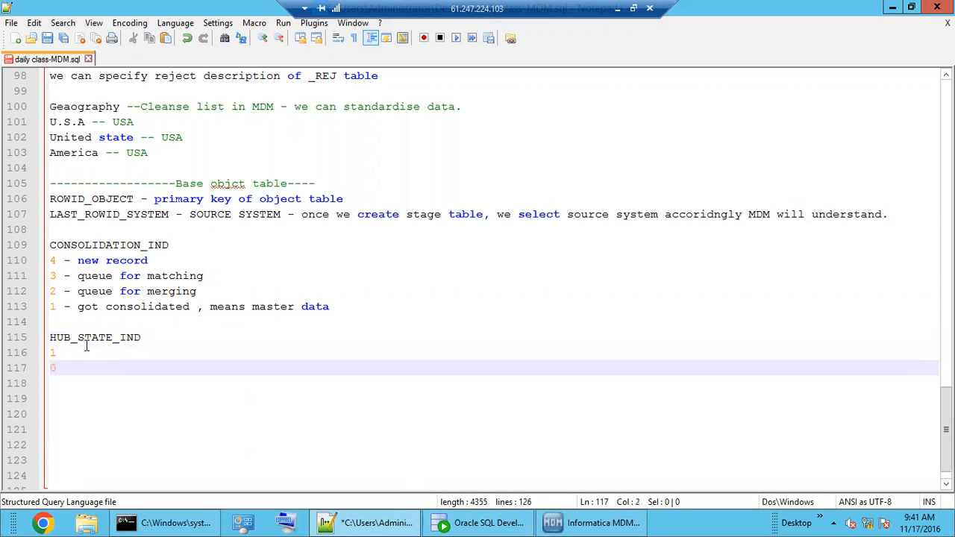
key("Return")
type("-1")
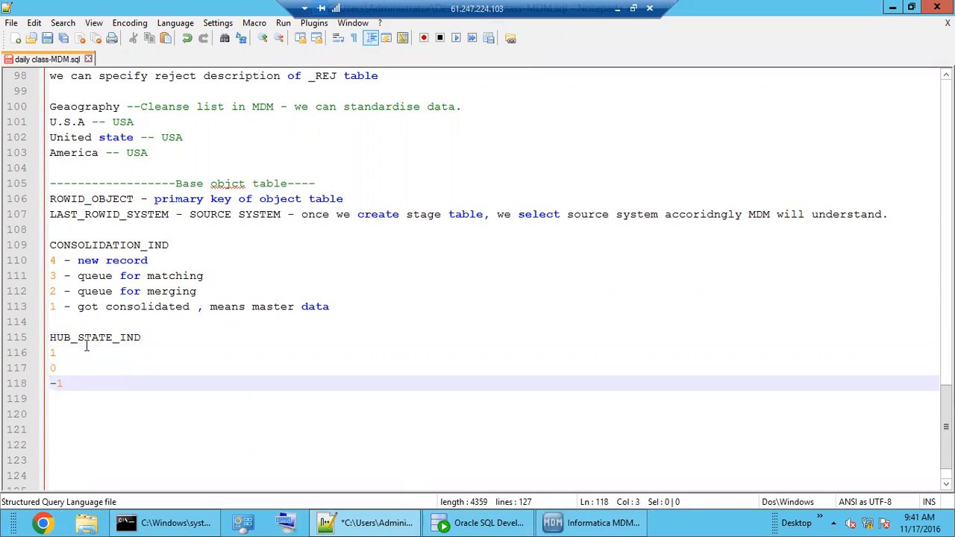
Describe the HUB_STATE_IND codes as "1 - ACTIVE", "0 - PENDING/HOLD" and "-1 - SOFT DELETED"
left_click(125, 359)
type("- ACTIVE")
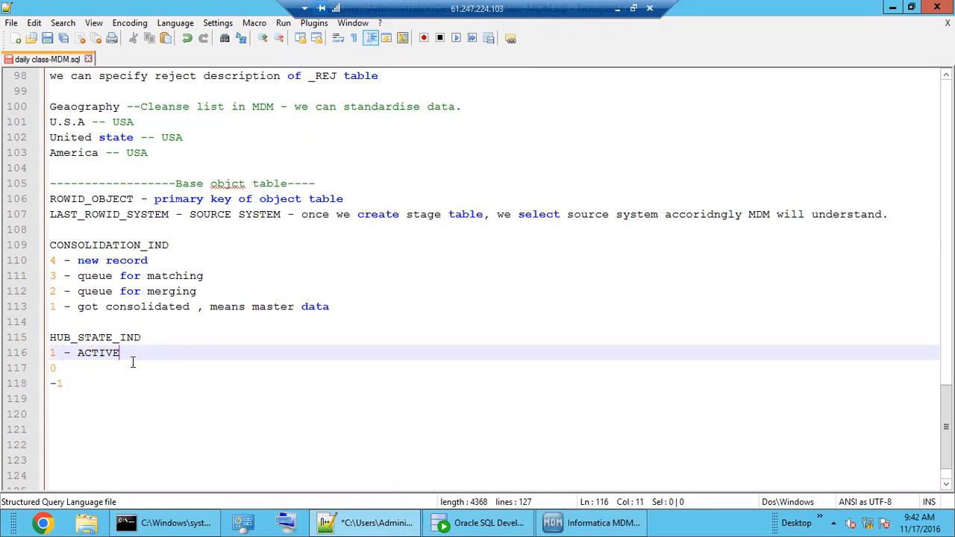
left_click(130, 365)
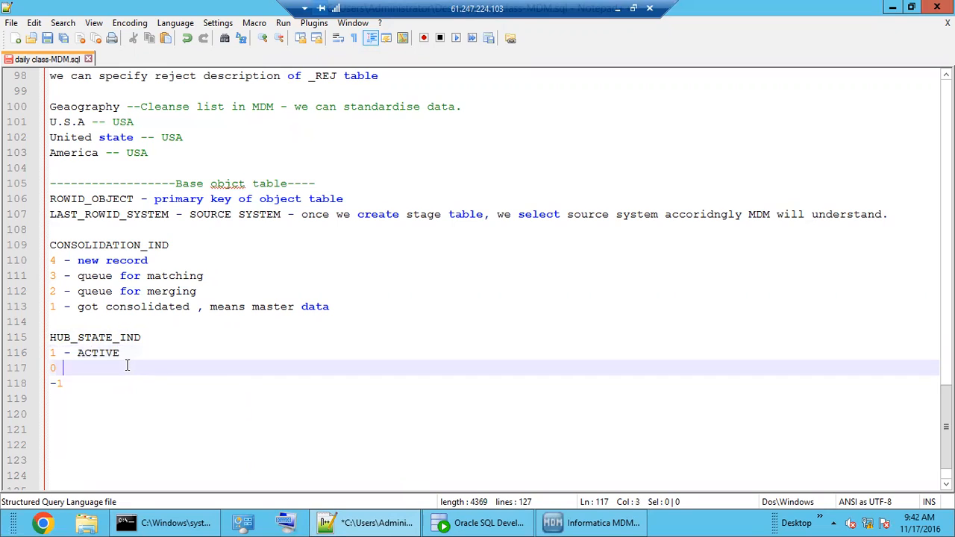
type("- PENDING")
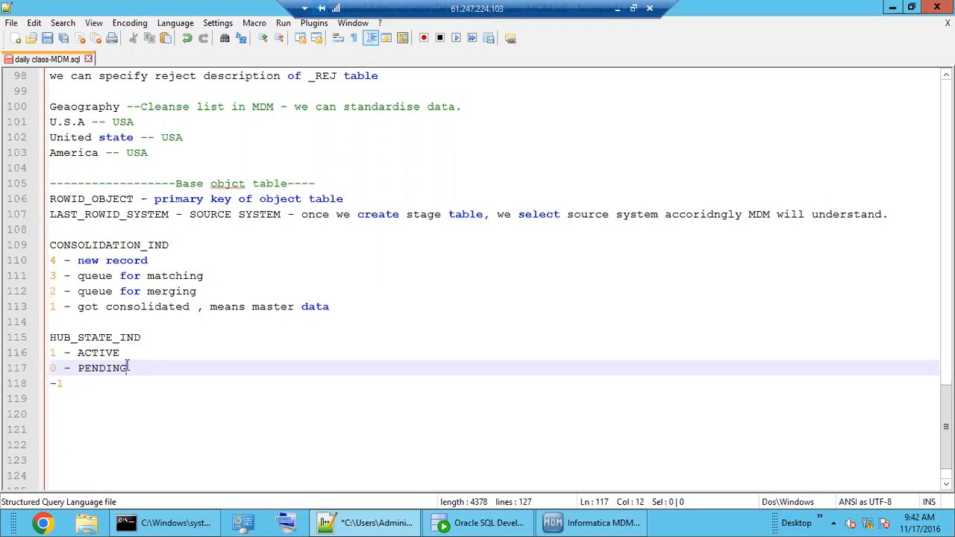
double_click(119, 367)
left_click(139, 369)
type("/HOLD")
left_click(117, 382)
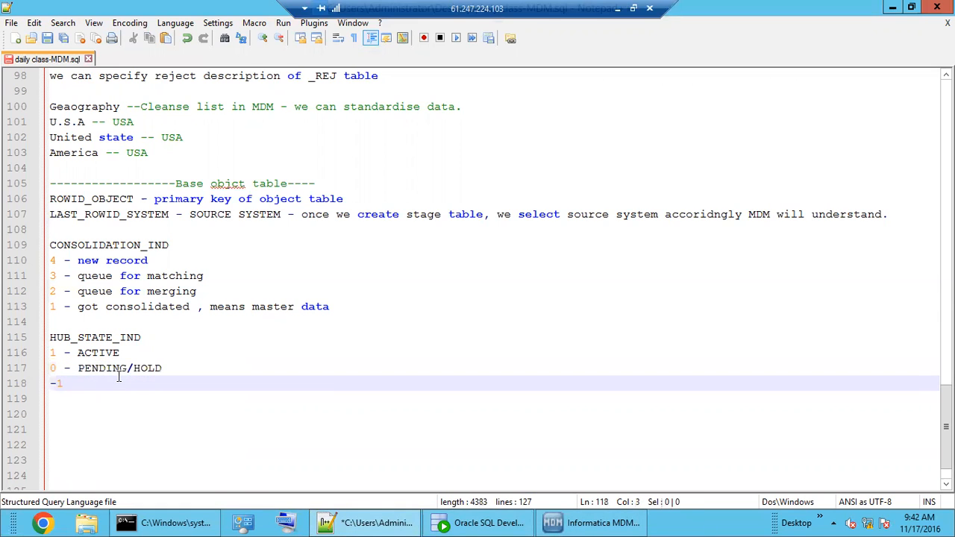
type("=")
key("BackSpace")
type("- SOFT DELETED")
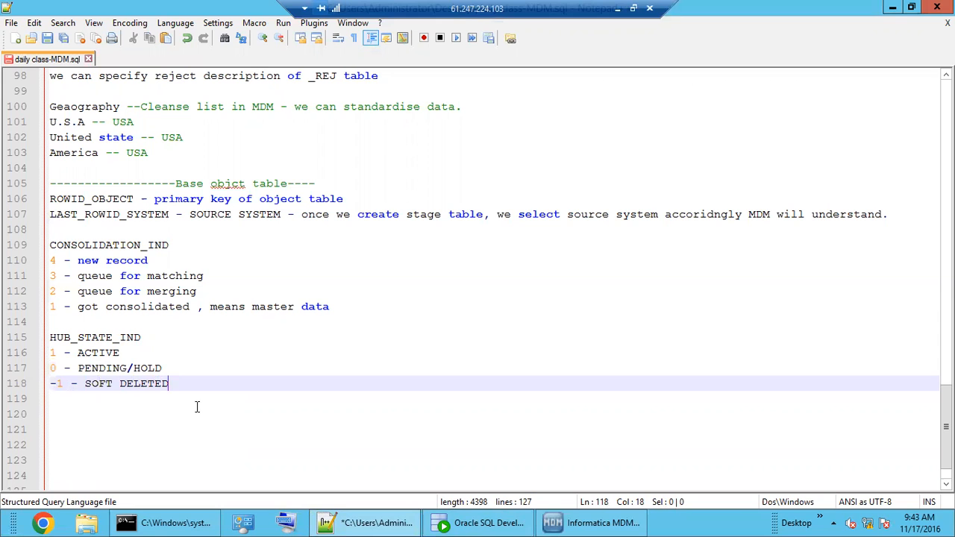
Switch to Oracle SQL Developer and inspect the HUB_STATE_IND value of the first C_B_CUST record, selecting its whole row
left_click(457, 524)
left_click(732, 133)
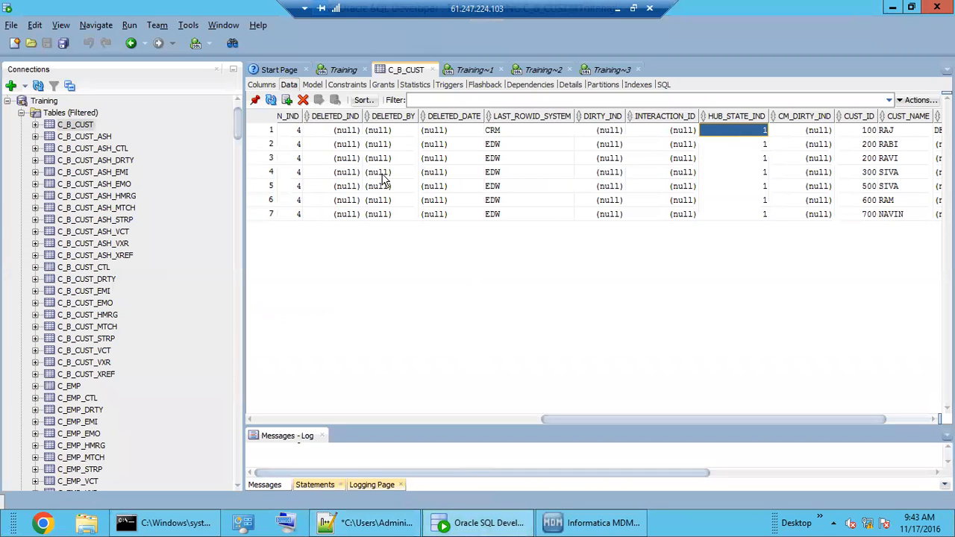
left_click(265, 135)
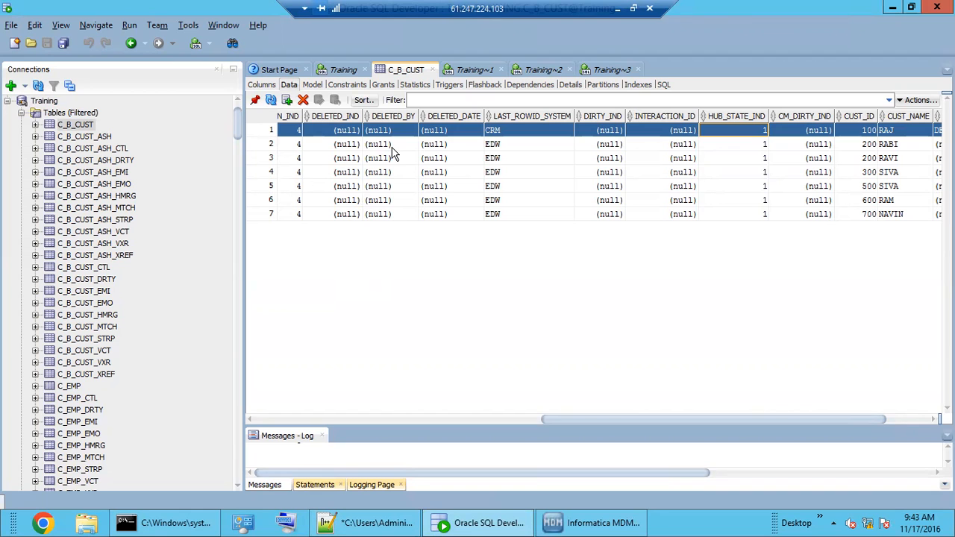
Return to the Notepad++ notes and review the HUB_STATE_IND heading and its codes
left_click(367, 525)
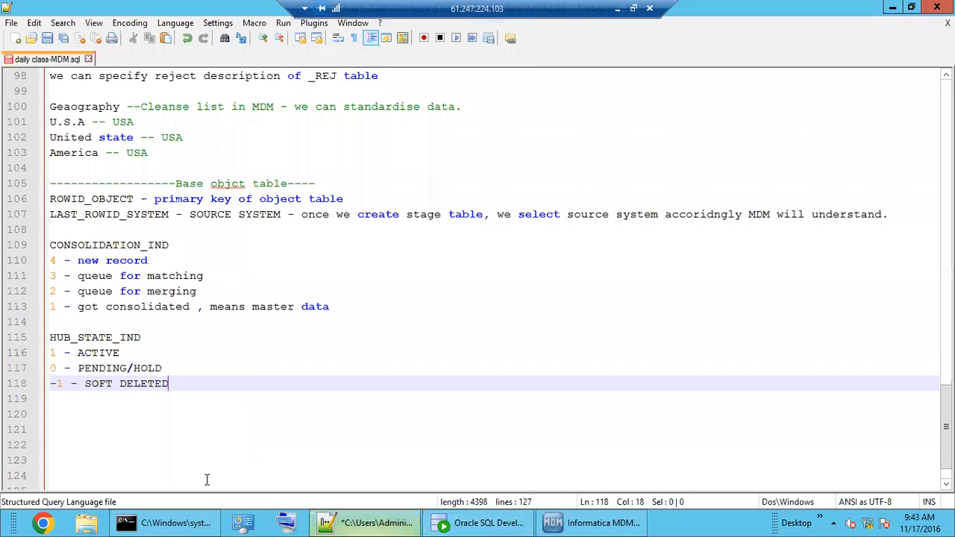
left_click(162, 401)
left_click_drag(79, 340, 82, 341)
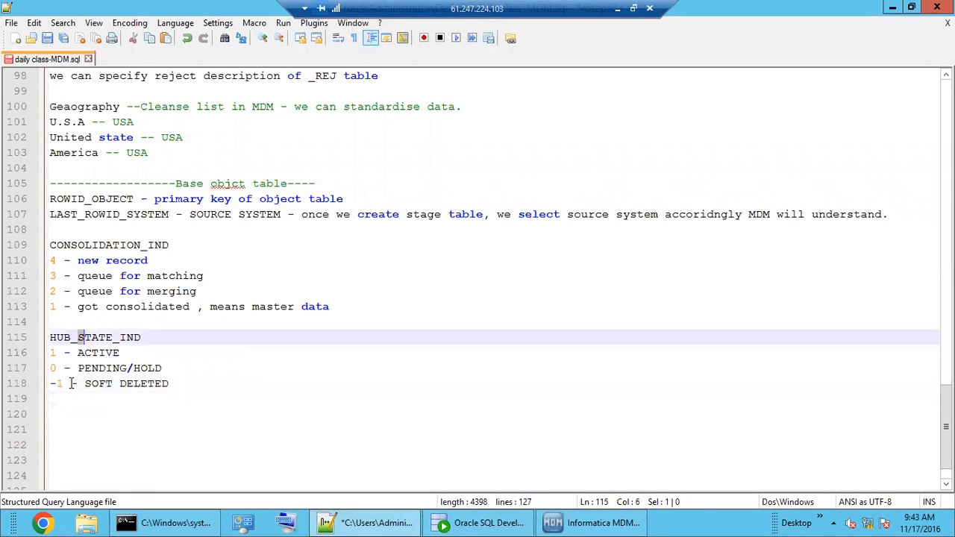
Add two blank lines below the "-1 - SOFT DELETED" entry and save the notes file, leaving the cursor on line 120
left_click_drag(85, 384, 187, 386)
left_click(205, 386)
scroll(204, 424, "down", 1)
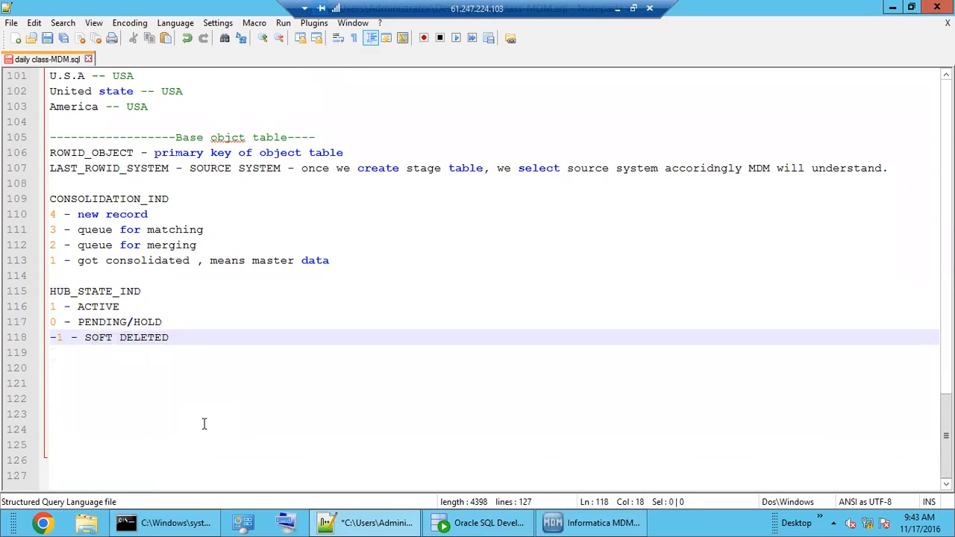
key("Return")
key("Return")
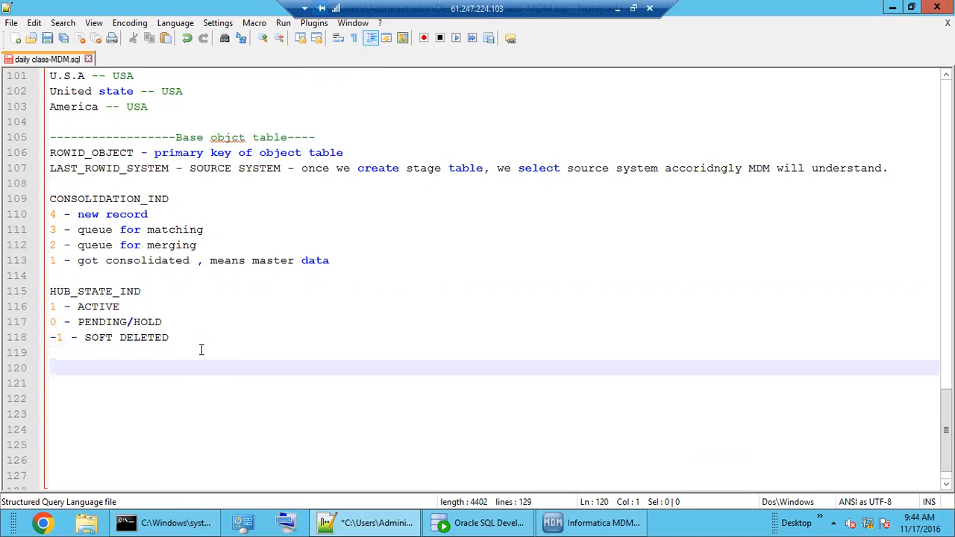
left_click(47, 39)
left_click(147, 322)
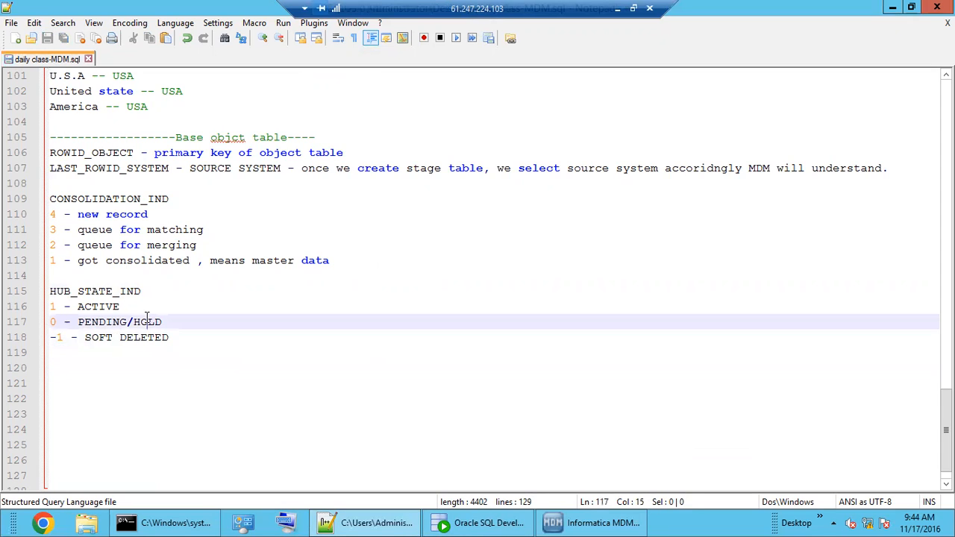
left_click(113, 364)
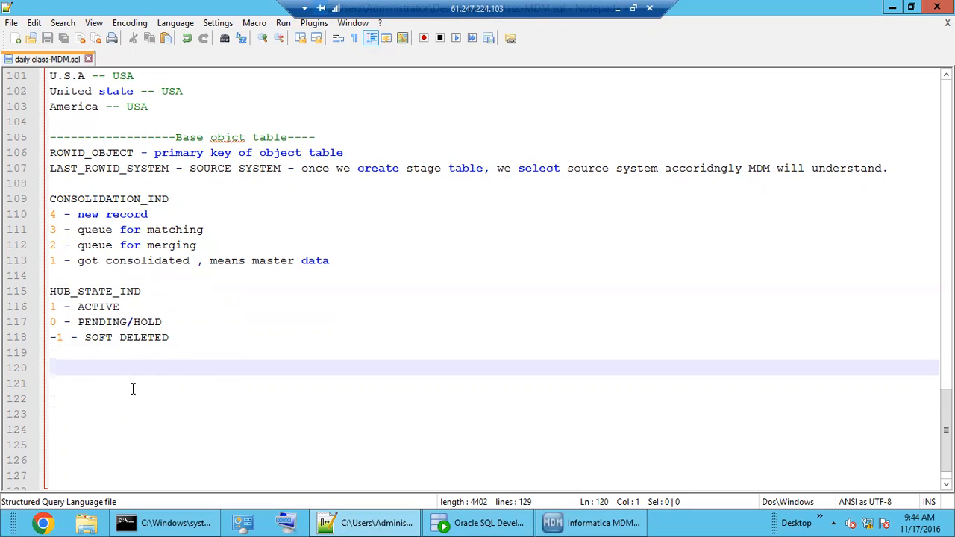
Switch to Oracle SQL Developer and examine the HUB_STATE_IND, CM_DIRTY_IND and customer detail columns of C_B_CUST
left_click(481, 522)
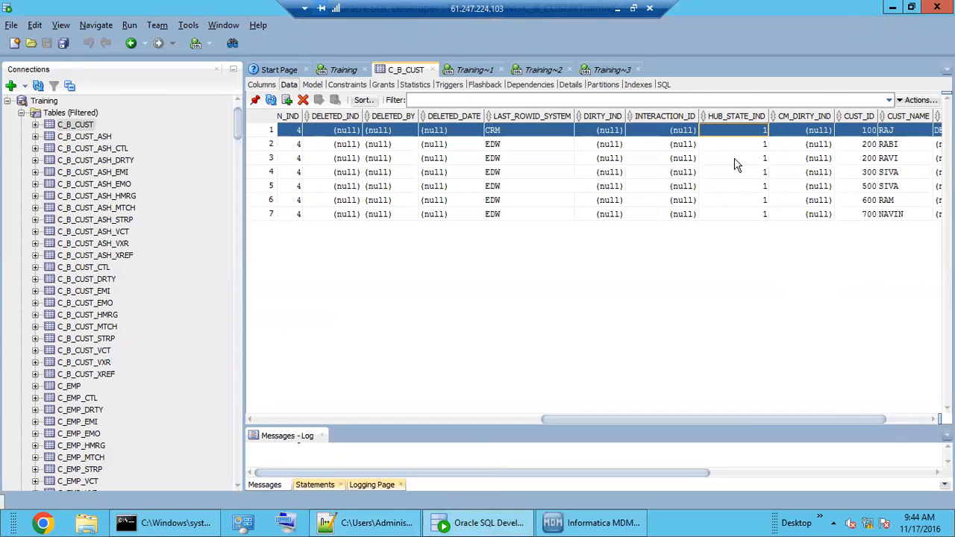
left_click_drag(736, 149, 743, 200)
left_click(810, 188)
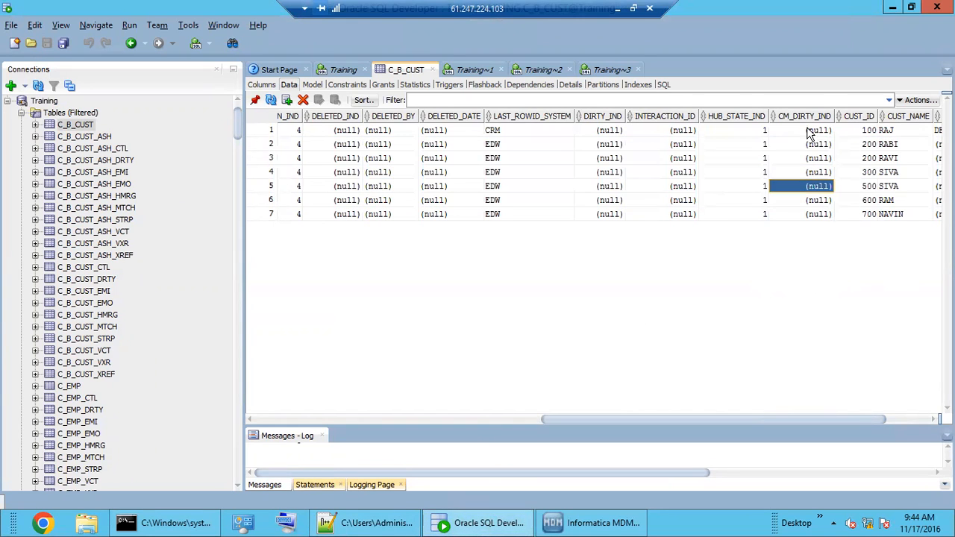
left_click_drag(812, 130, 813, 194)
left_click_drag(802, 421, 850, 422)
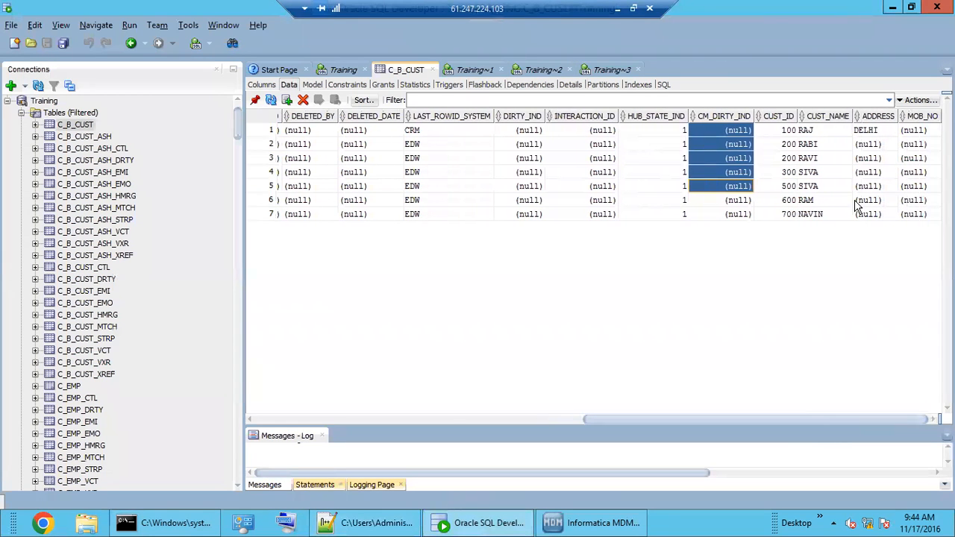
left_click_drag(794, 131, 902, 230)
Examine the LAST_UPDATE_DATE values of all C_B_CUST records
left_click_drag(833, 419, 467, 423)
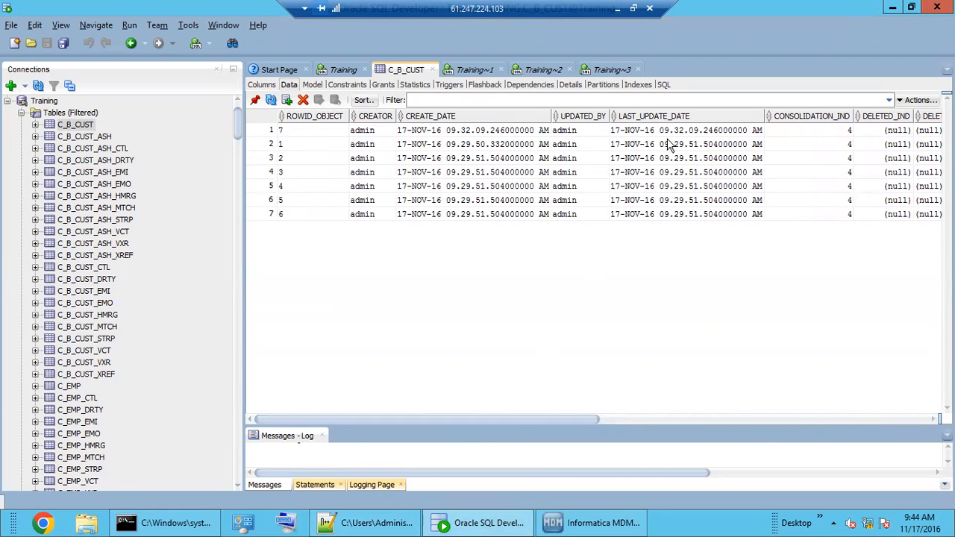
left_click_drag(670, 132, 670, 217)
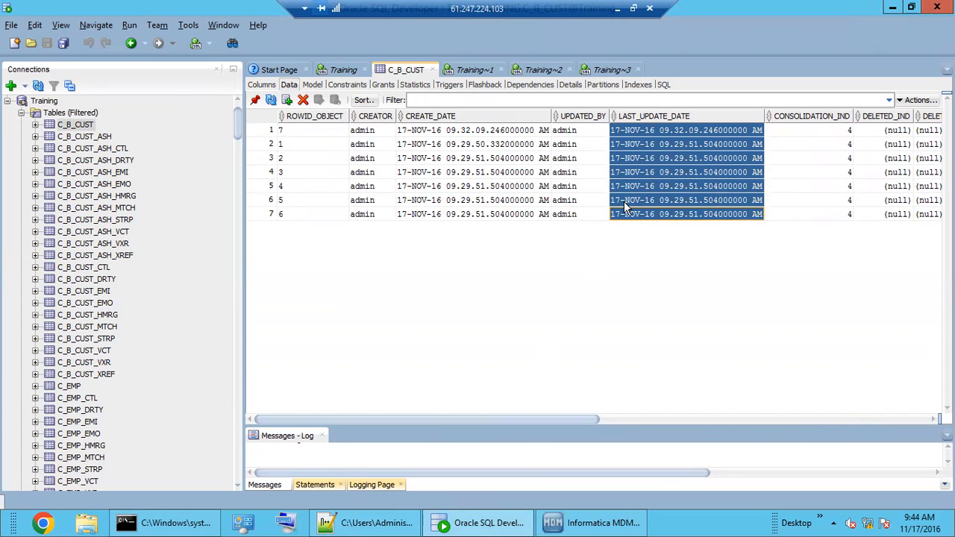
left_click(673, 172)
left_click(682, 201)
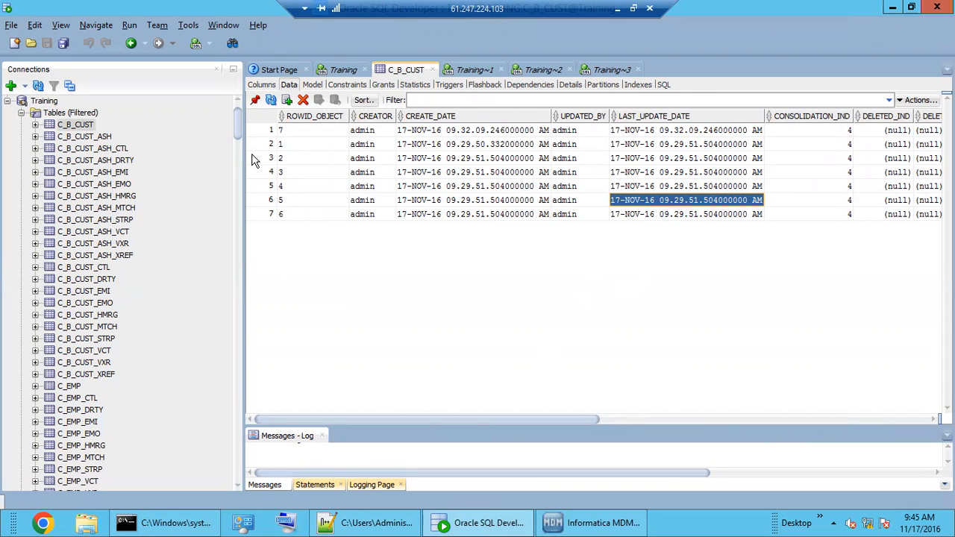
Review the supporting tables of C_B_CUST, from C_B_CUST_ASH through the C_B_CUST_CTL to C_B_CUST_XREF group
left_click(92, 138)
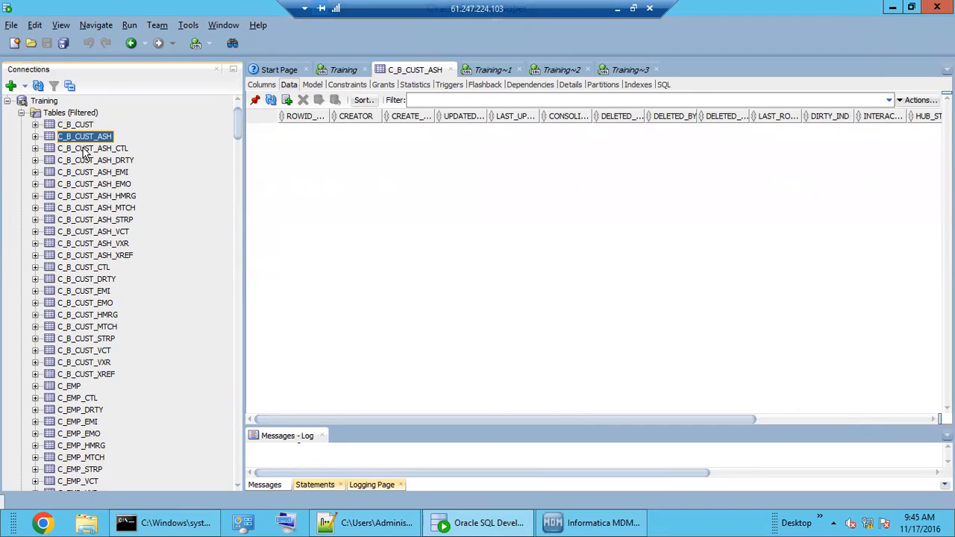
left_click(80, 125)
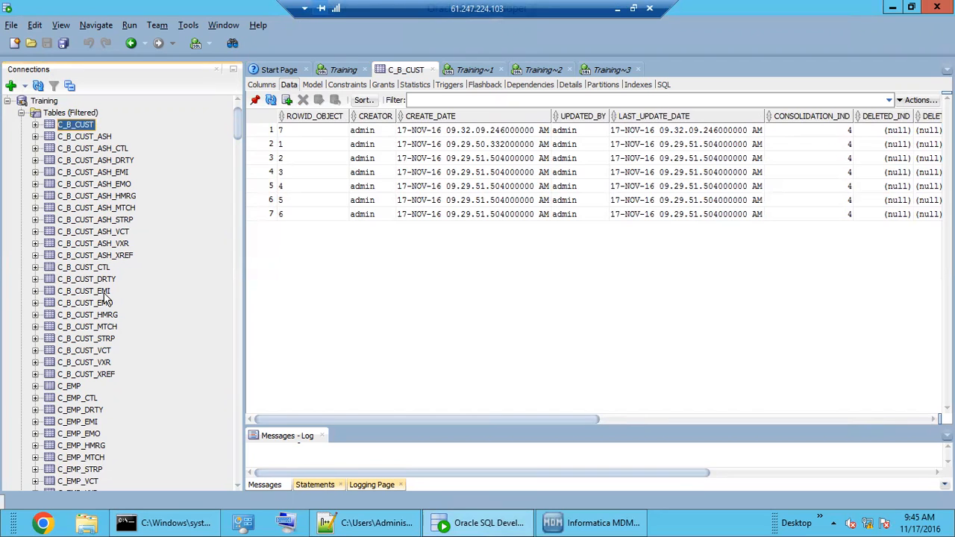
left_click(92, 270)
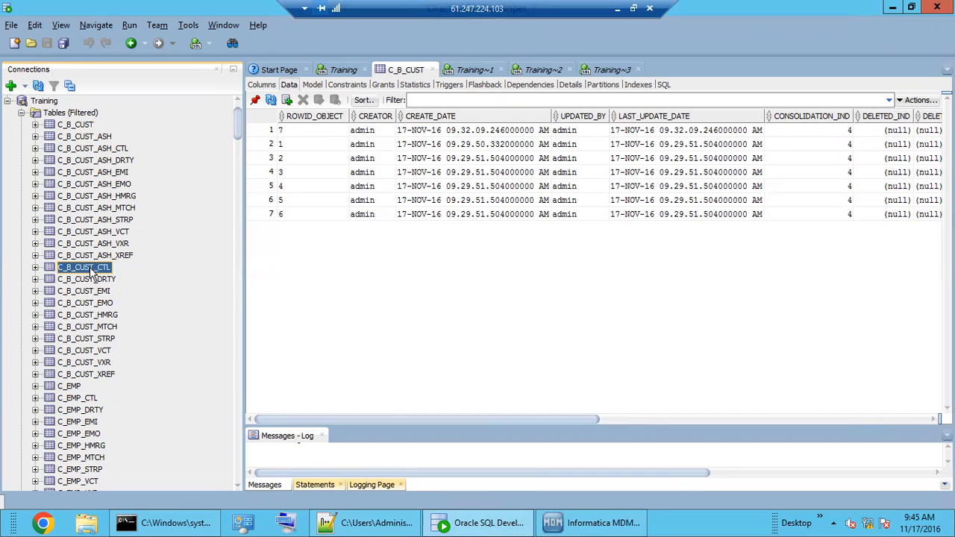
left_click(96, 373, "shift")
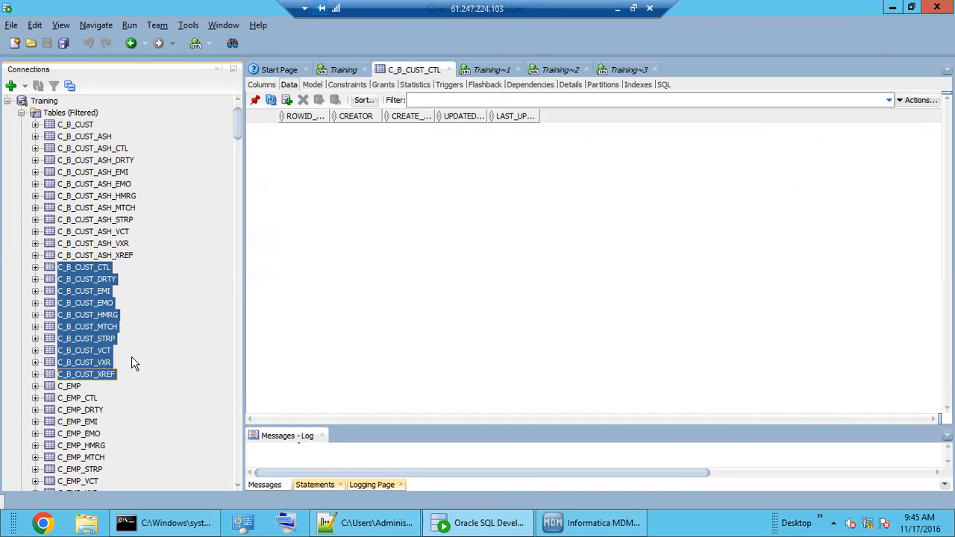
left_click(96, 379)
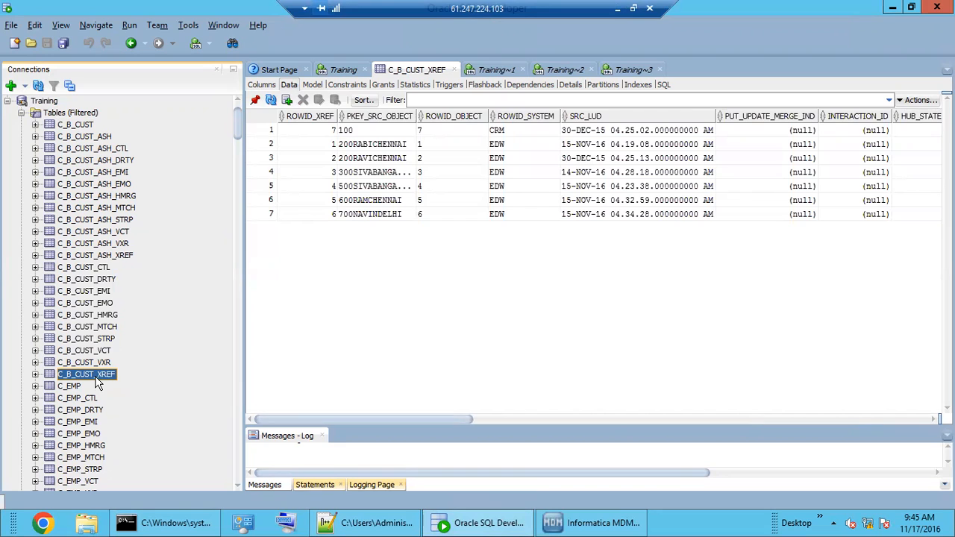
Return to the C_B_CUST data and inspect the first record's LAST_ROWID_SYSTEM value along with its other system columns
left_click(85, 125)
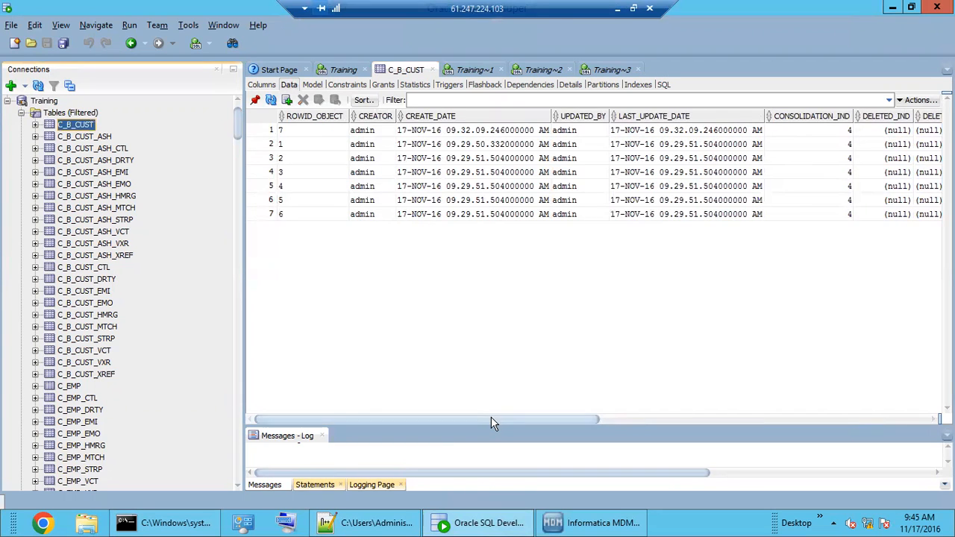
left_click_drag(505, 422, 839, 415)
left_click(441, 133)
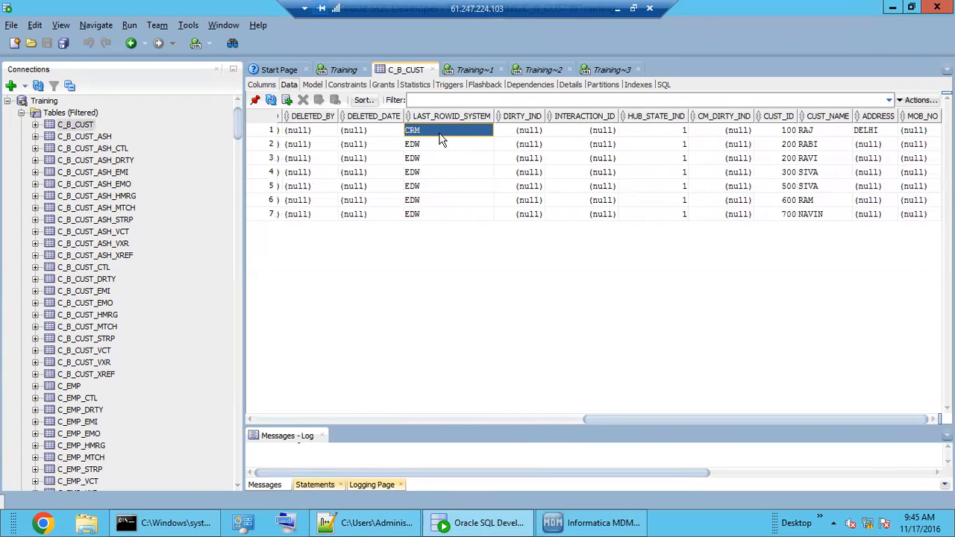
left_click(265, 131)
left_click_drag(746, 418, 558, 426)
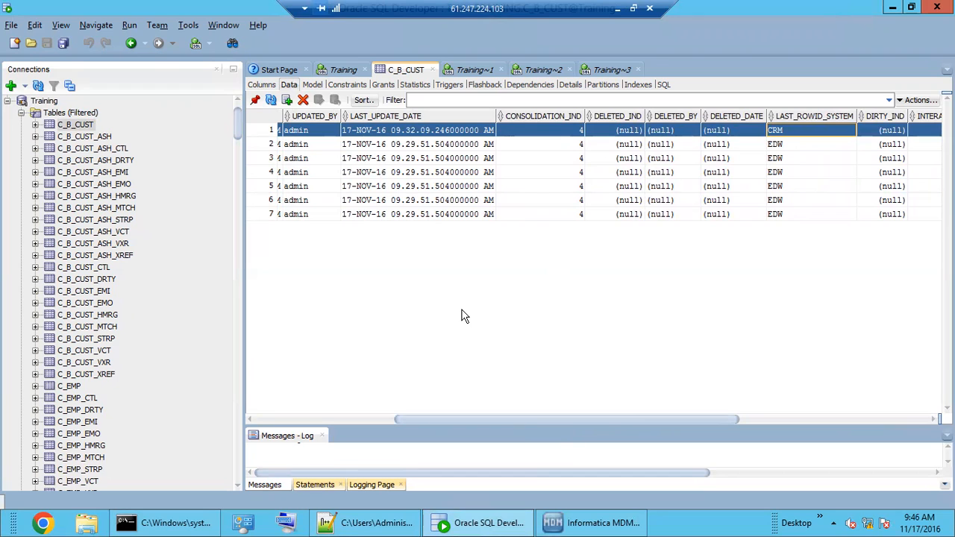
left_click_drag(617, 421, 797, 423)
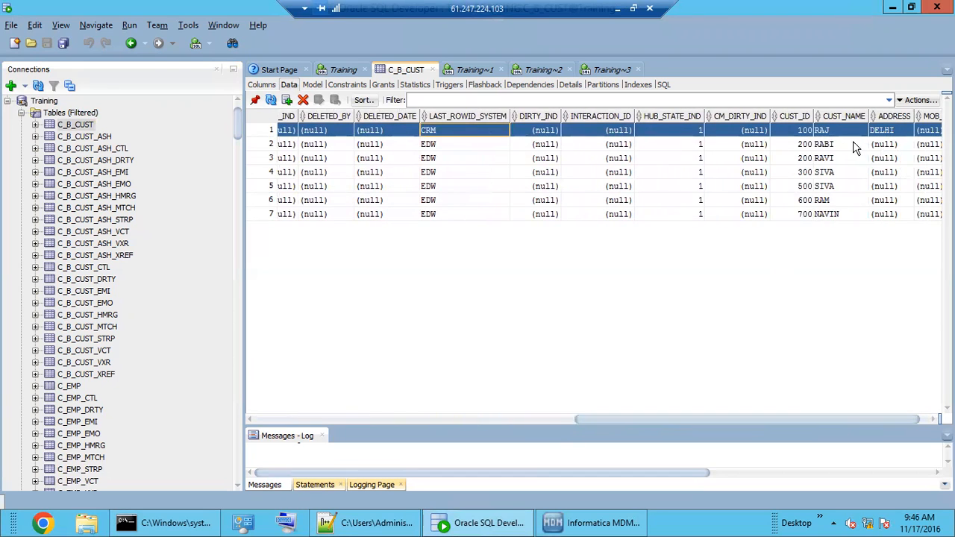
left_click(442, 130)
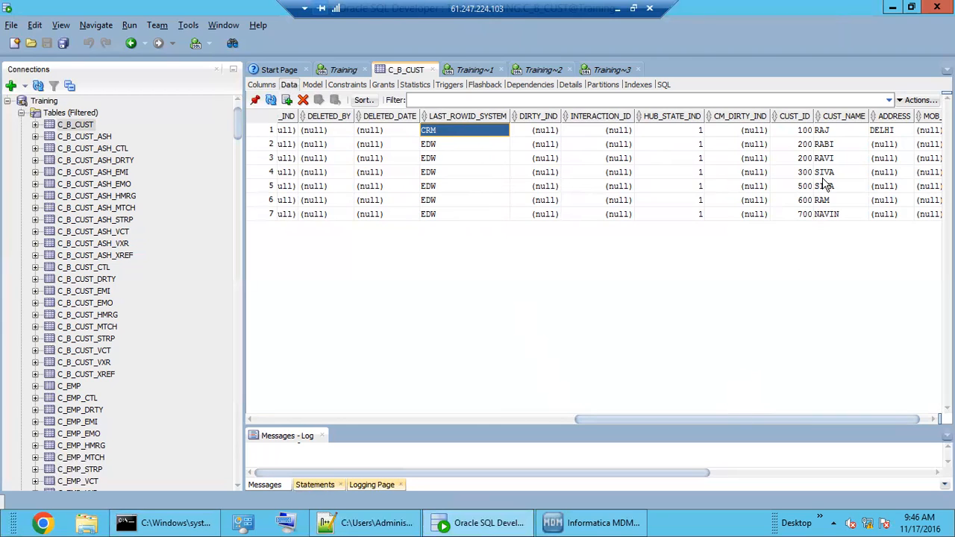
Examine the CUST_ID, CUST_NAME and ADDRESS values of the first C_B_CUST record
left_click_drag(806, 131, 882, 132)
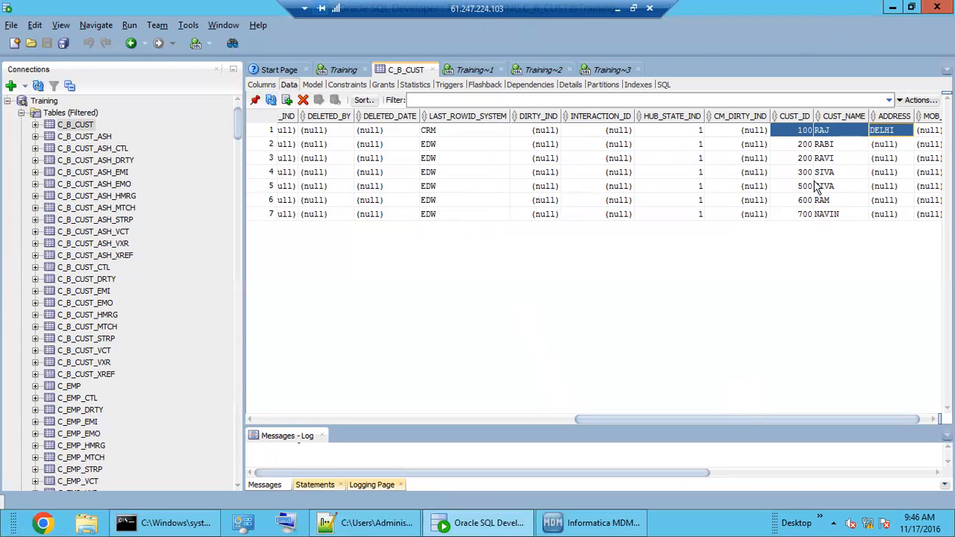
left_click(831, 128)
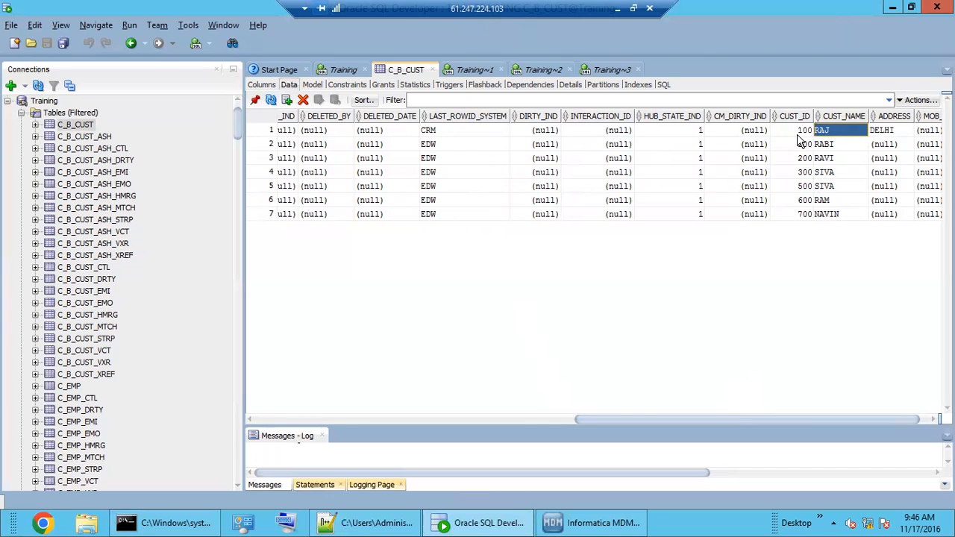
left_click(812, 132)
key("Right")
key("Right")
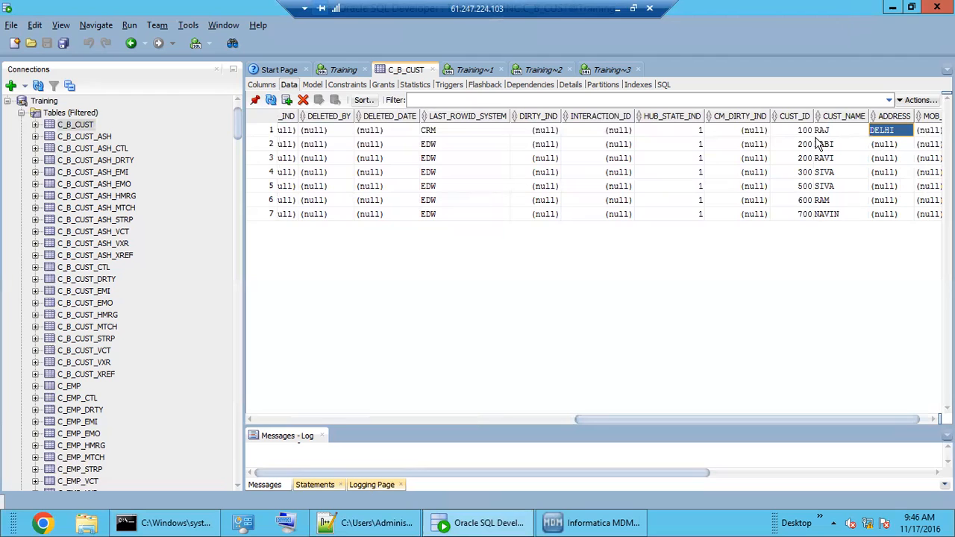
left_click_drag(800, 130, 879, 130)
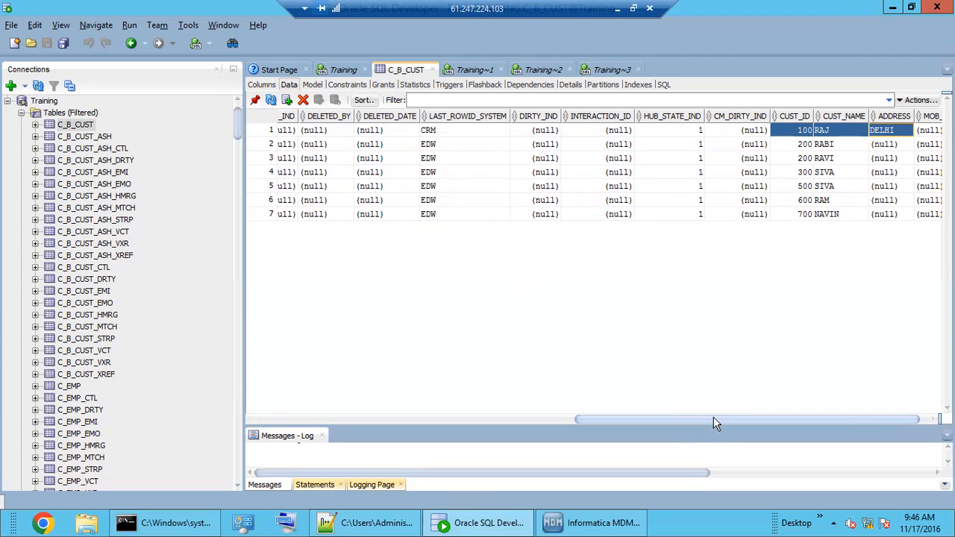
Look across the C_B_CUST columns once more and open the C_B_CUST_XREF table data
left_click_drag(680, 420, 367, 431)
left_click_drag(519, 427, 664, 436)
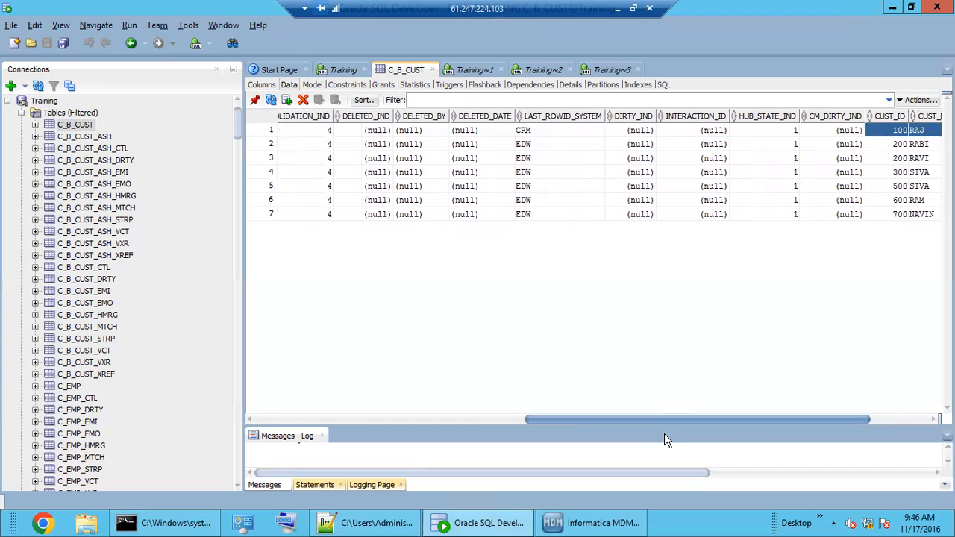
left_click_drag(664, 434, 773, 436)
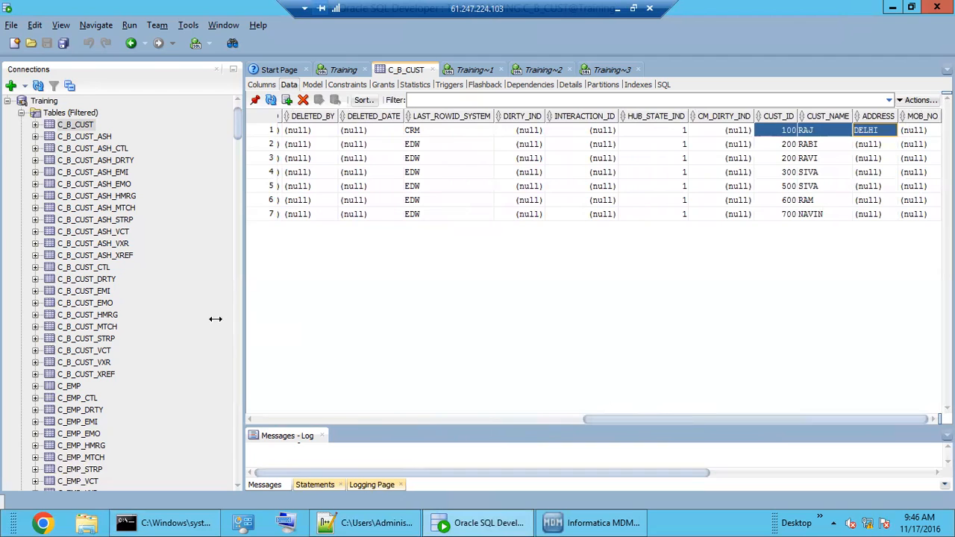
left_click(104, 374)
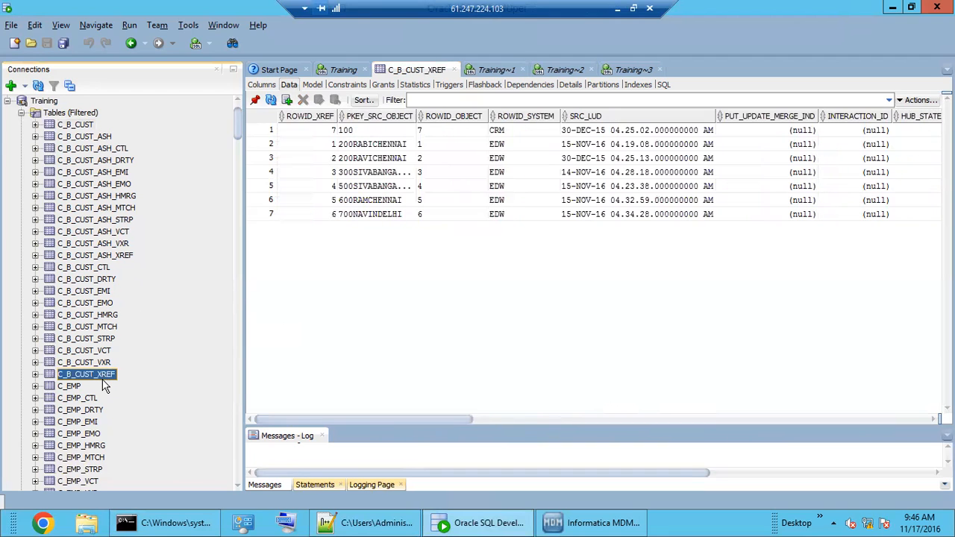
Switch to the Notepad++ notes and add the line "_XREF - cross reference table of base object" below the HUB_STATE_IND list
left_click(357, 527)
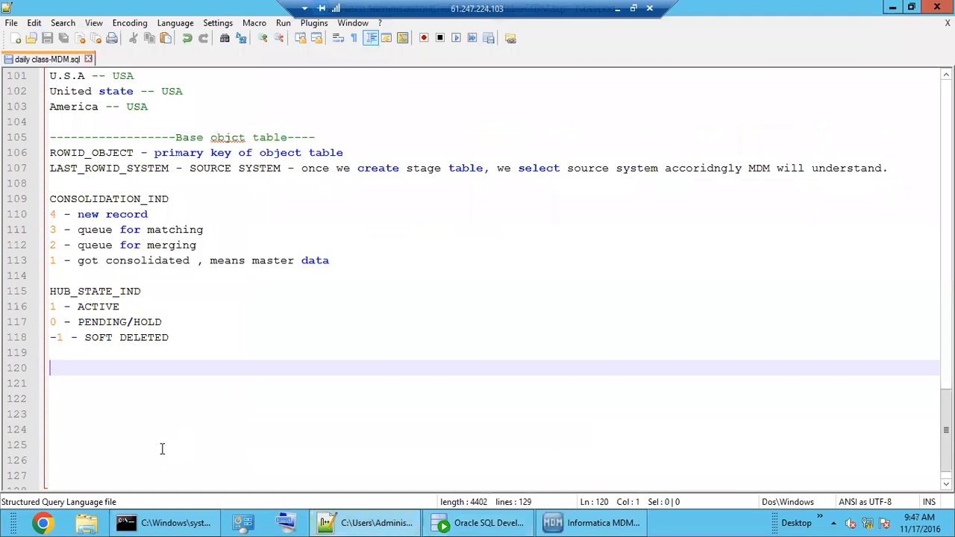
type("XREF")
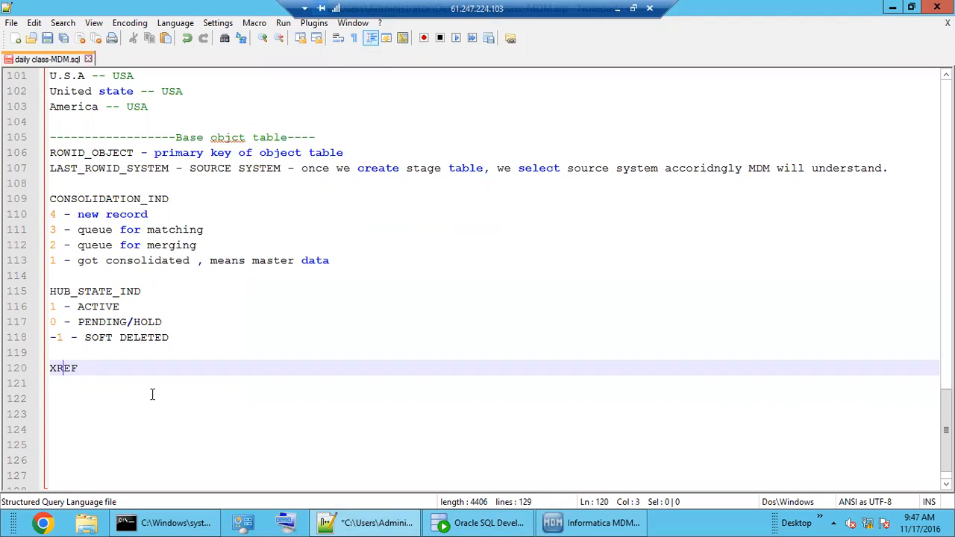
type("_")
left_click(148, 367)
type("- cr")
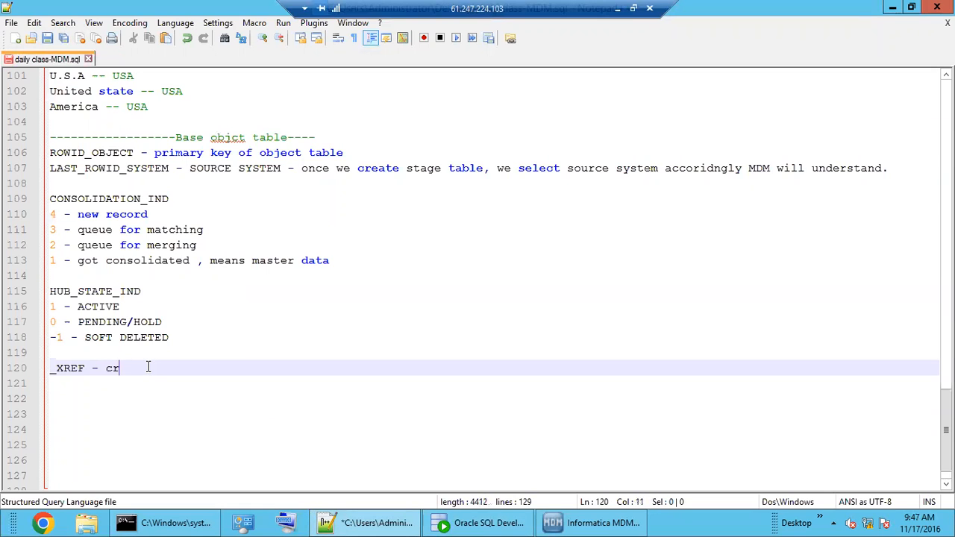
type("oss reference table of base")
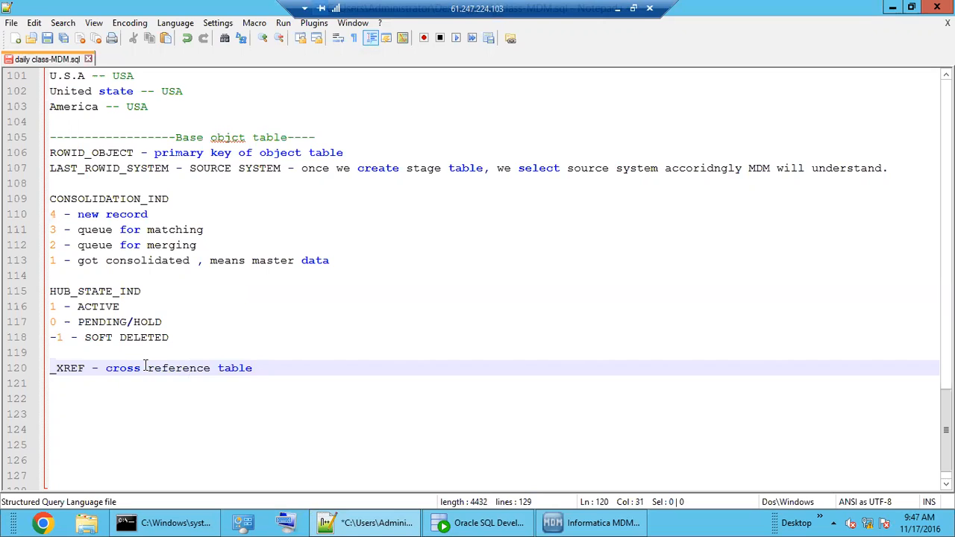
type(" object")
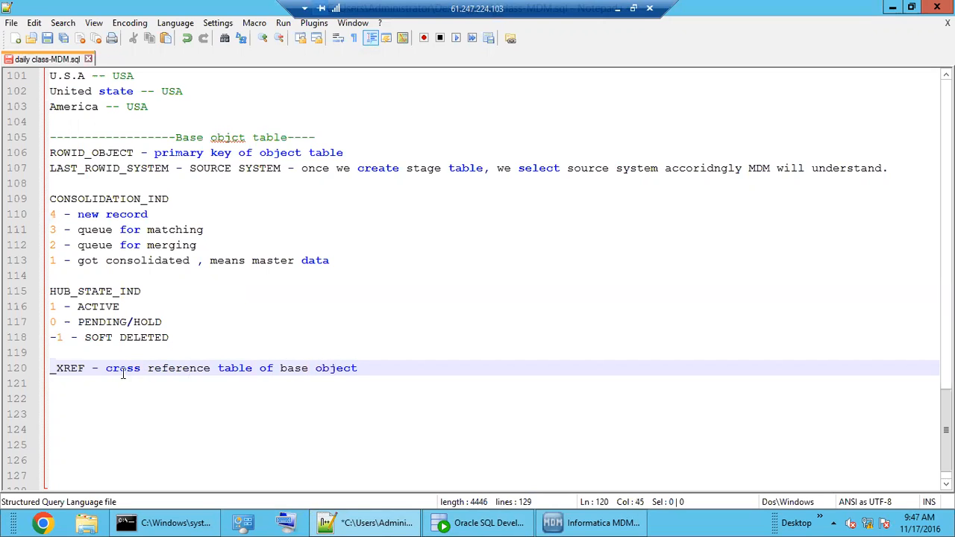
Extend the _XREF line with "- helps to track data from source"
left_click_drag(50, 369, 85, 369)
left_click(388, 374)
type("- helps to track data from source")
Switch to Oracle SQL Developer and examine the PKEY_SRC_OBJECT values and the first record's ROWID_SYSTEM in C_B_CUST_XREF
left_click(477, 522)
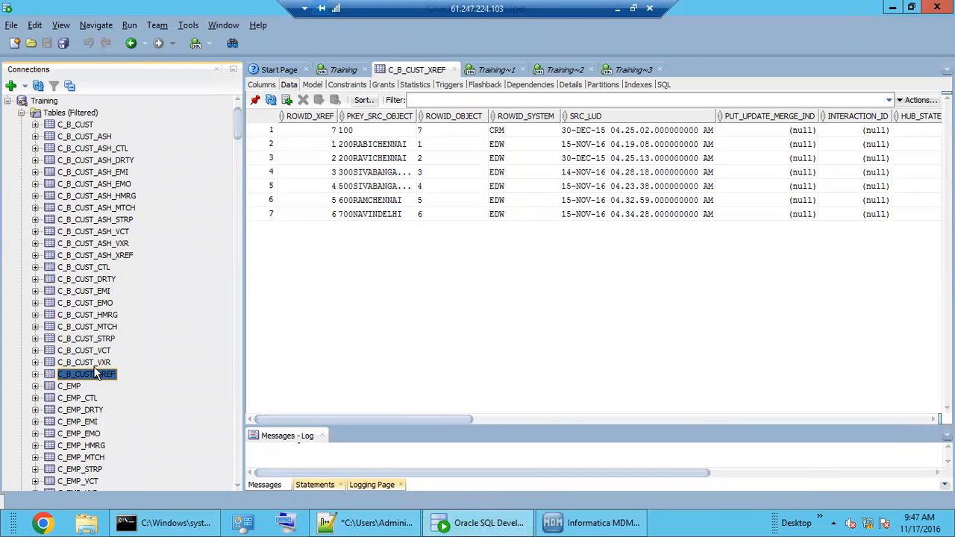
left_click(91, 370)
left_click(371, 201)
left_click(367, 133)
left_click_drag(368, 155, 371, 215)
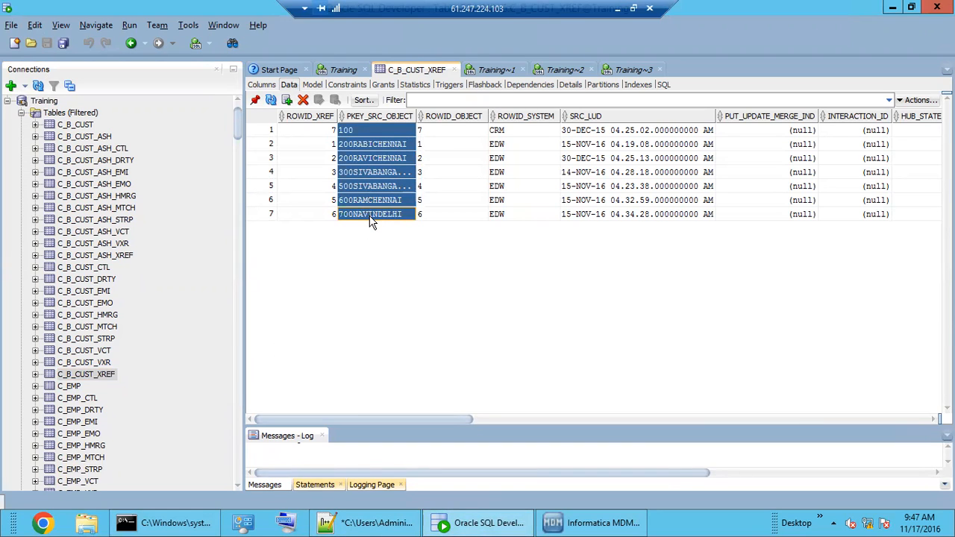
left_click(511, 137)
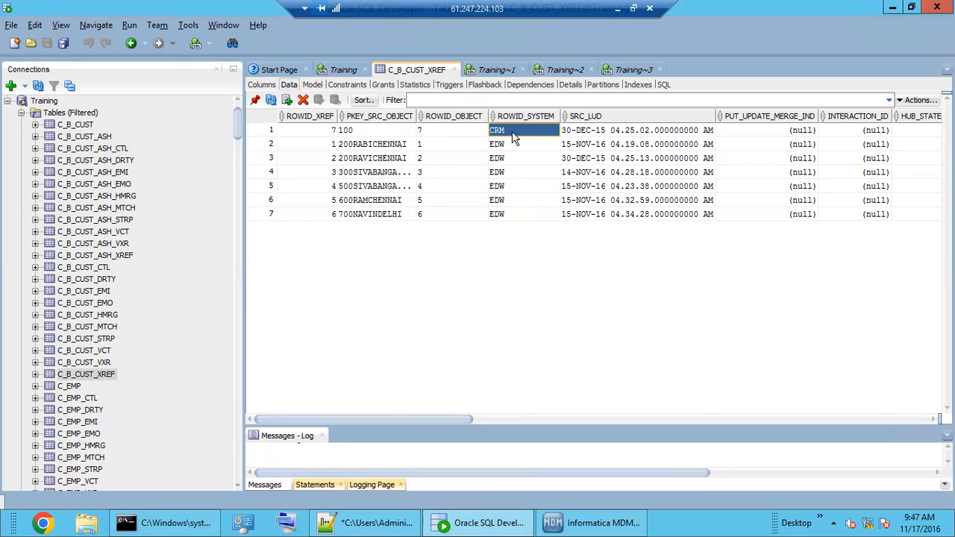
Compare the first record's PKEY_SRC_OBJECT with its ROWID_SYSTEM in C_B_CUST_XREF
double_click(384, 137)
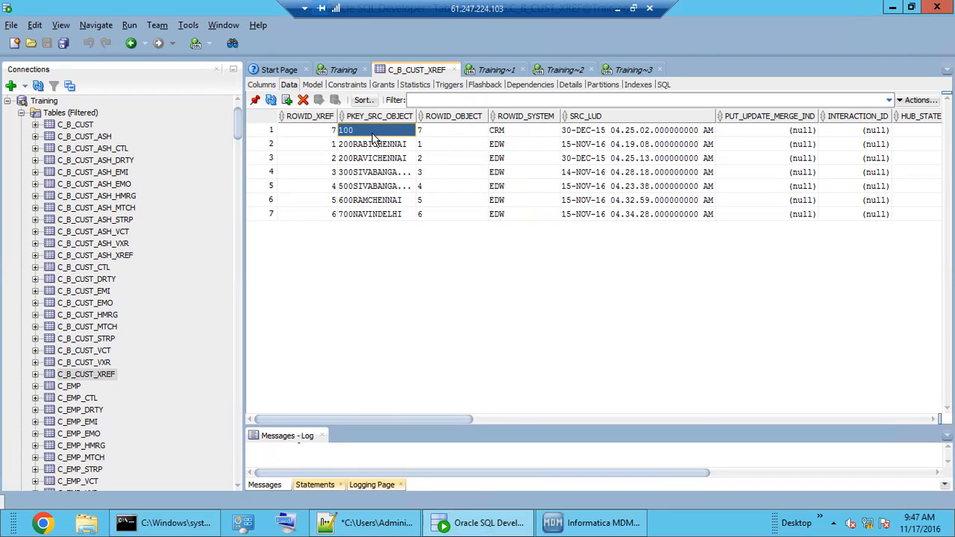
left_click(512, 139)
double_click(384, 140)
left_click(512, 139)
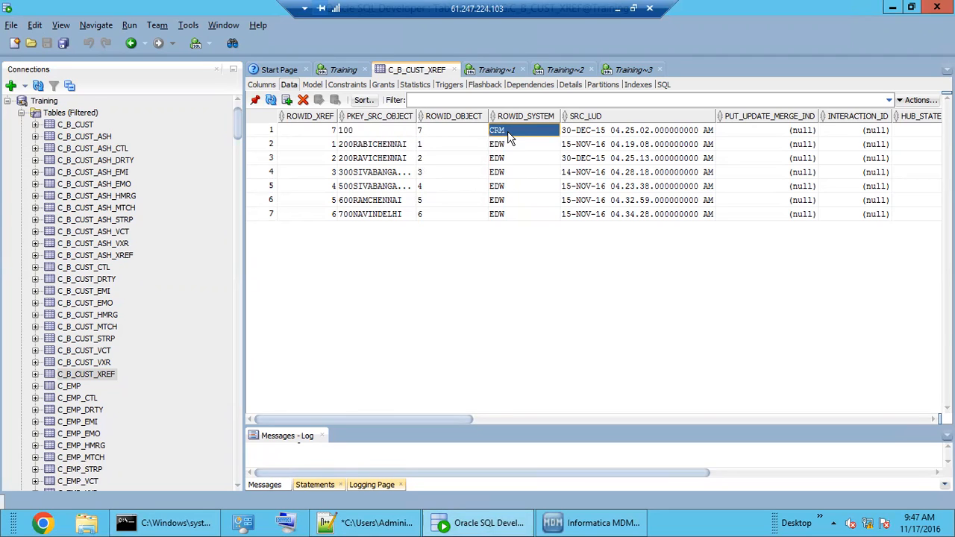
left_click(400, 139)
left_click(502, 139)
left_click(380, 136)
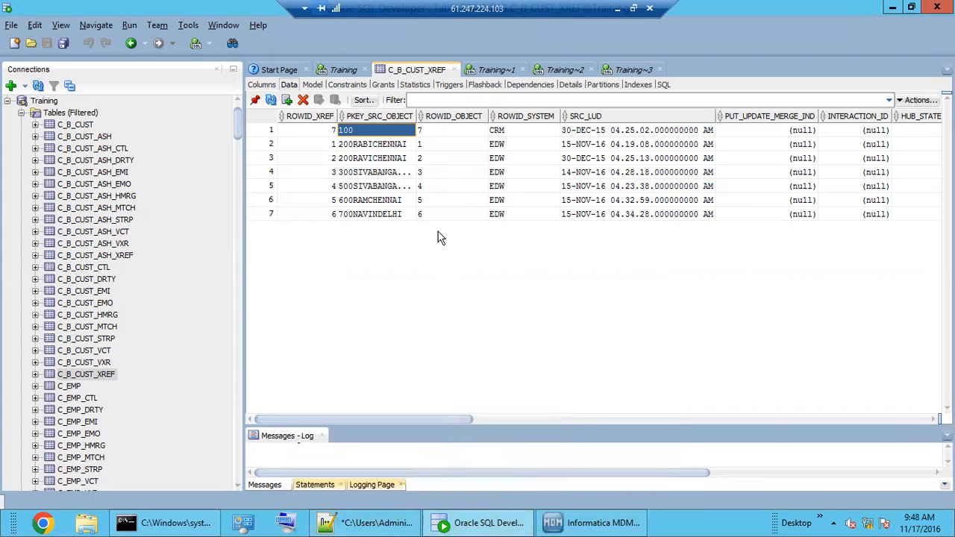
Open the C_L_CUST landing table data and examine the CRM record's SRC_SYSTEM, ADDRESS and CUST_NAME
left_click(403, 522)
left_click(454, 524)
scroll(101, 442, "down", 3)
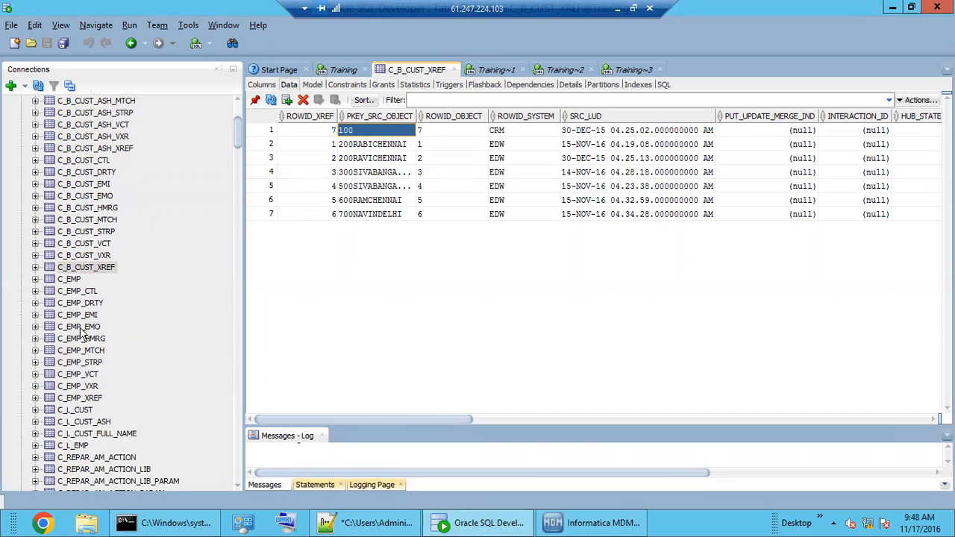
left_click(78, 411)
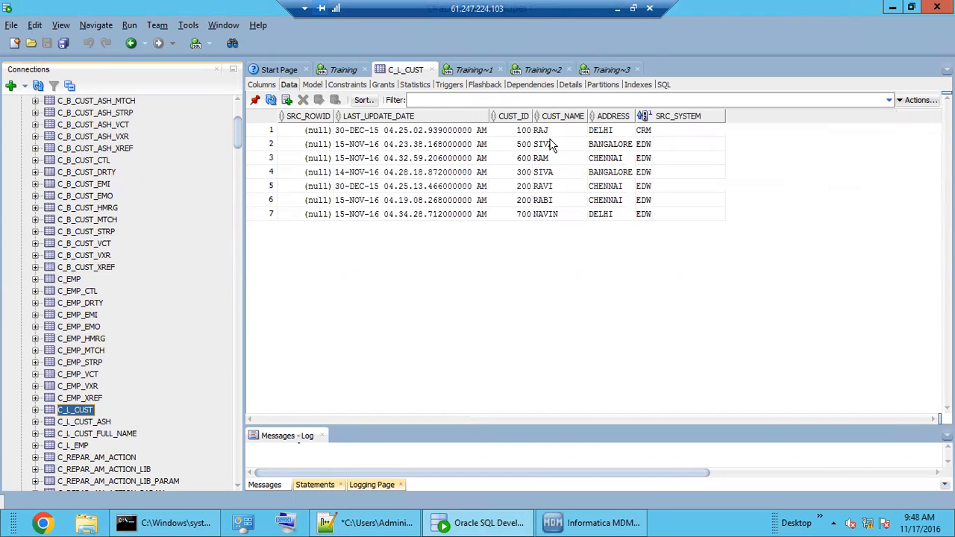
left_click(563, 131)
left_click(655, 130)
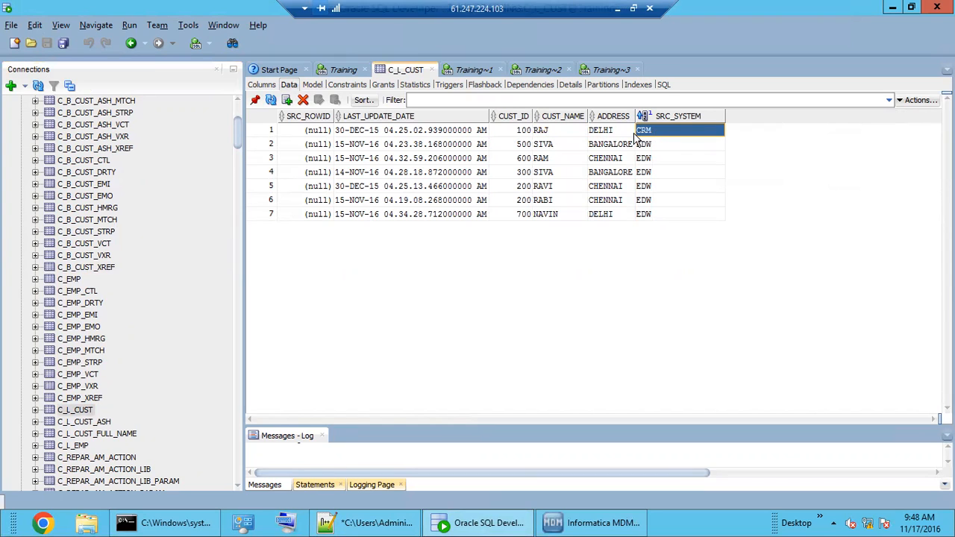
left_click(597, 133)
left_click(556, 131)
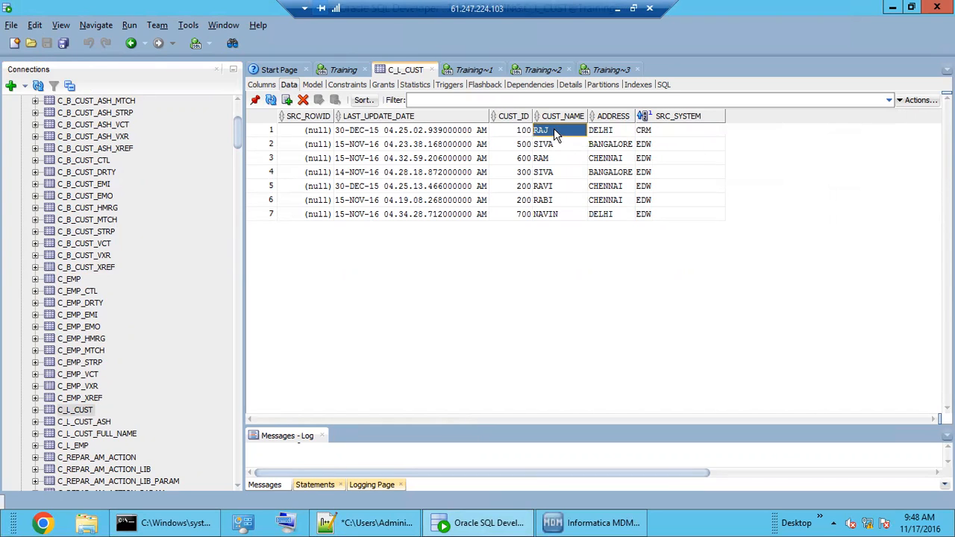
Append "123" to the CRM record's ADDRESS value in C_L_CUST and commit the change
left_click(611, 133)
double_click(616, 132)
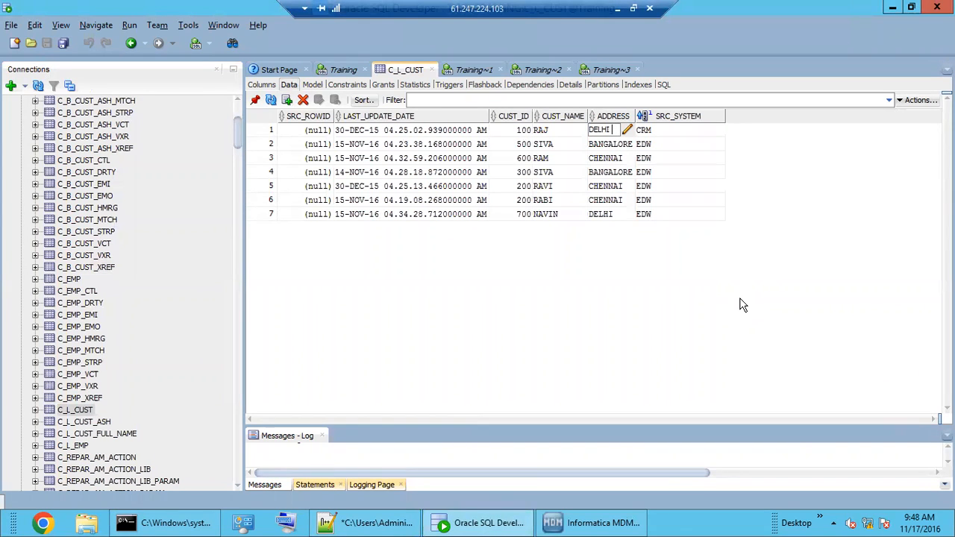
left_click(743, 305)
double_click(629, 134)
left_click(627, 130)
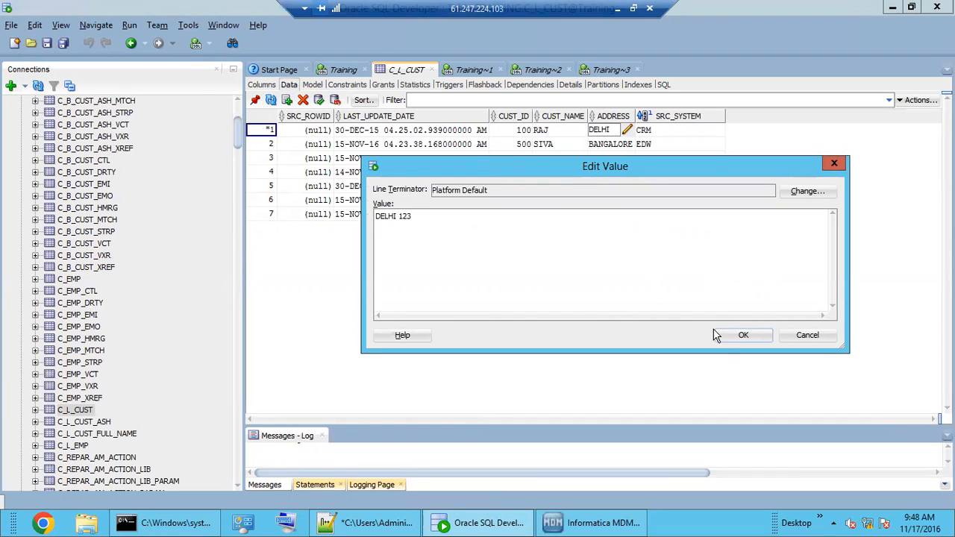
left_click(739, 336)
left_click(319, 99)
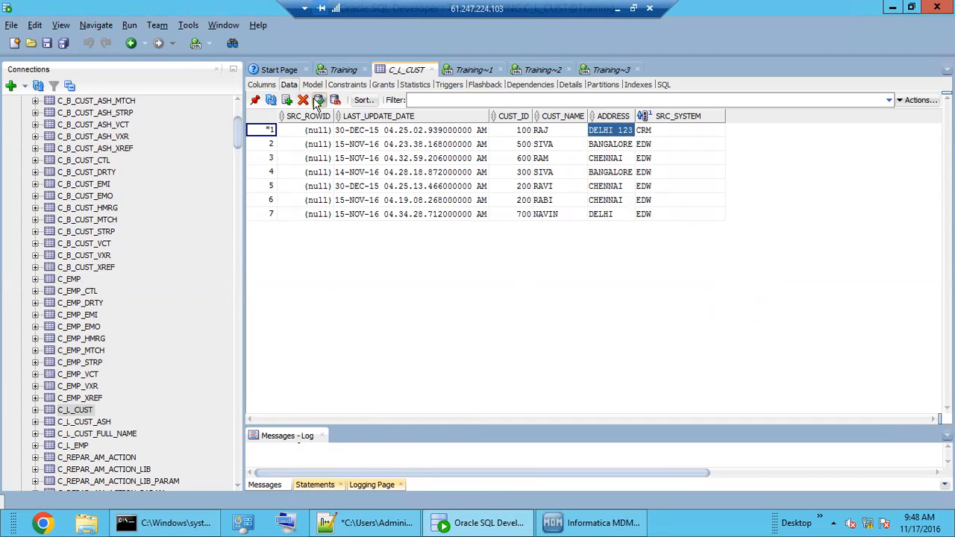
Review the CRM record's CUST_ID, CUST_NAME and edited ADDRESS in C_L_CUST
left_click(613, 132)
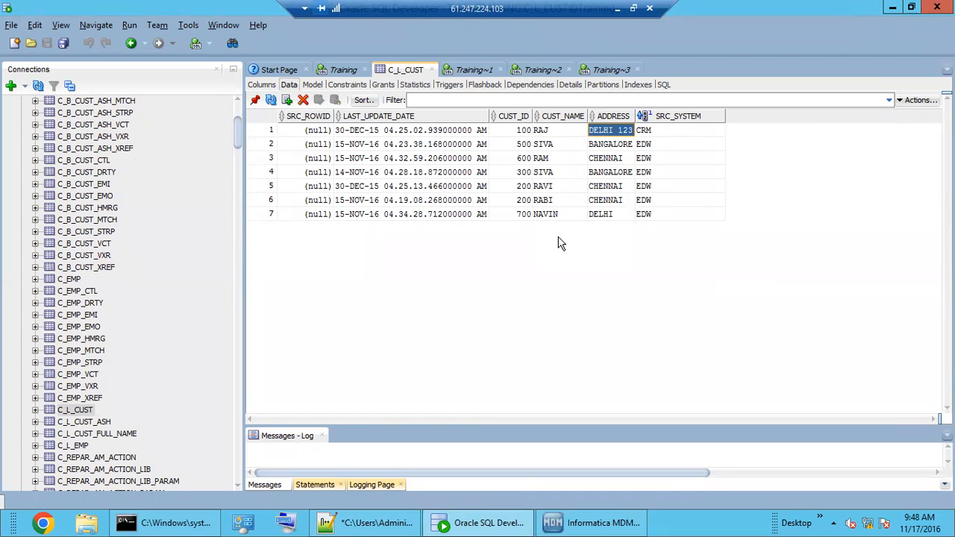
left_click_drag(521, 132, 550, 135)
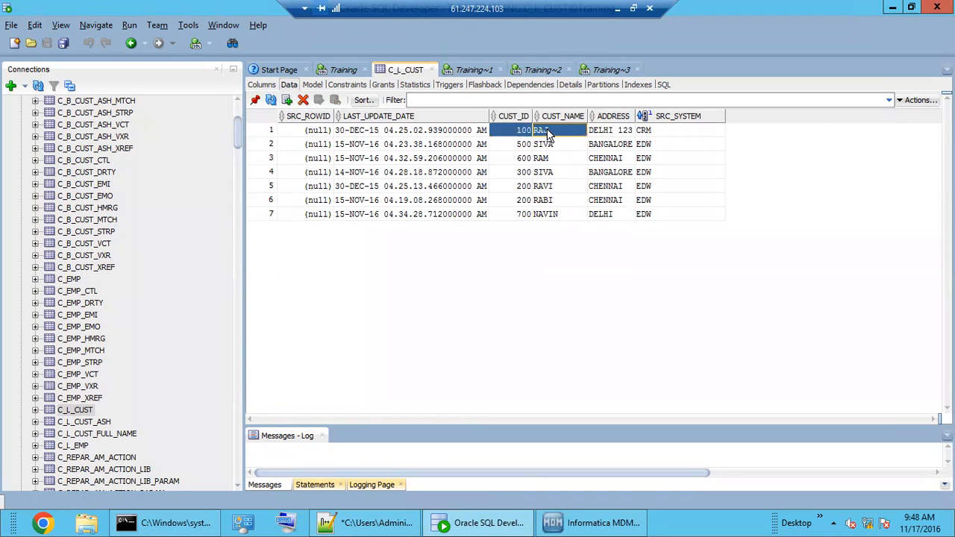
left_click(614, 132)
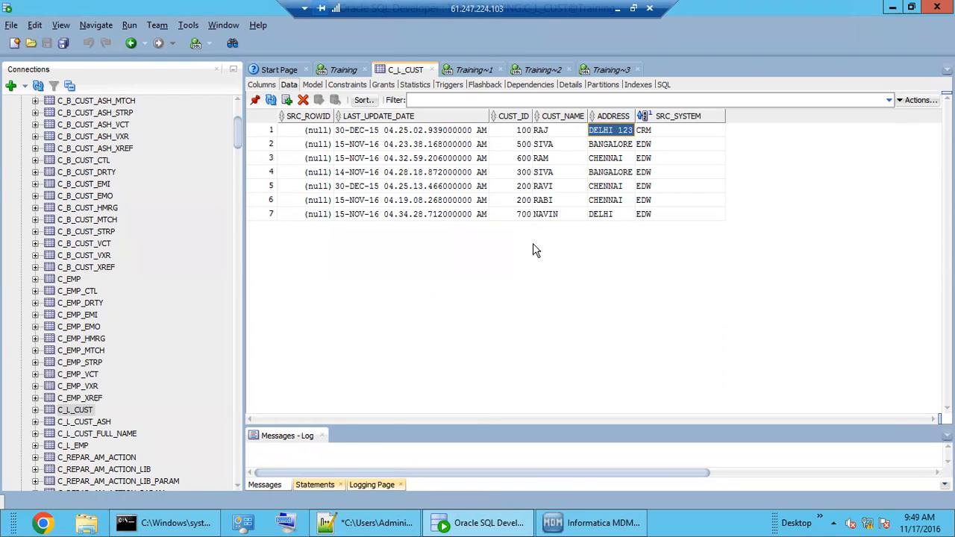
left_click(565, 131)
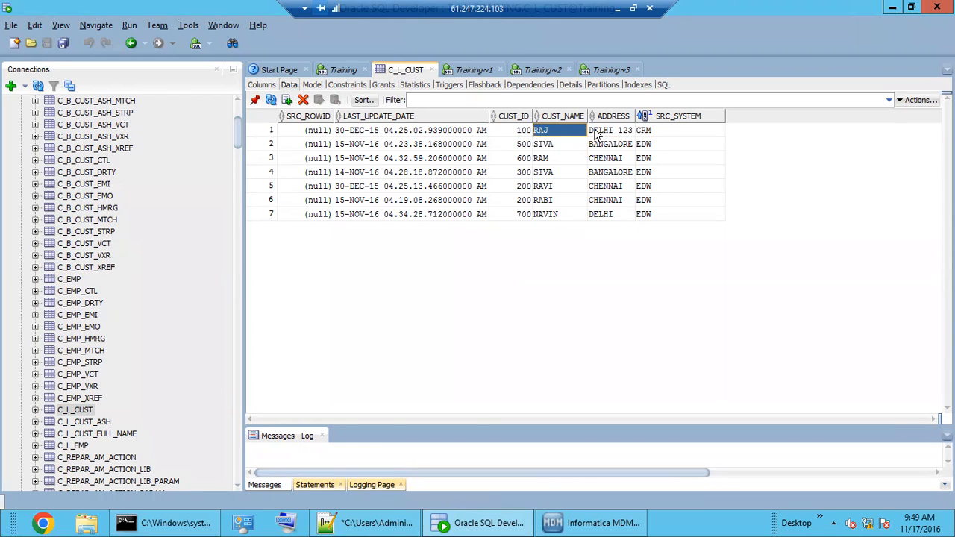
left_click(612, 134)
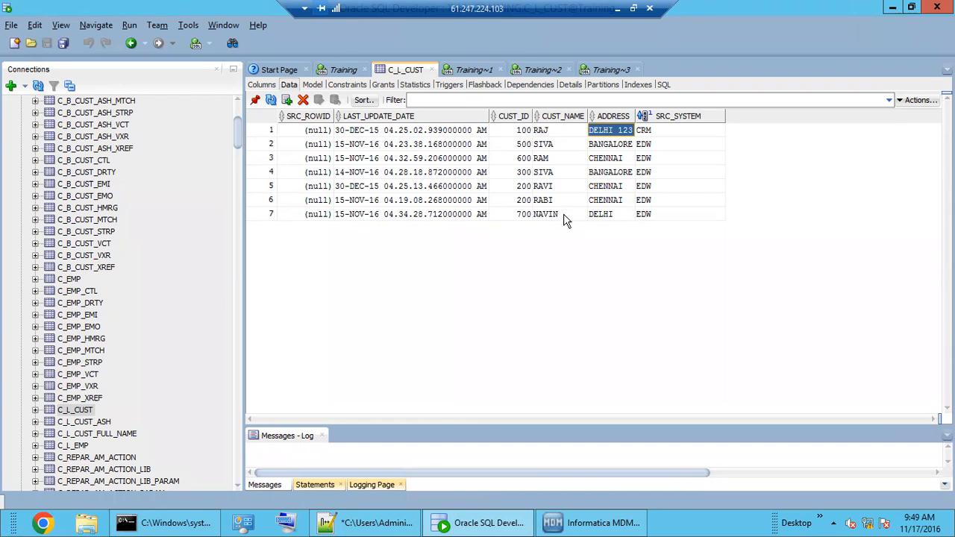
Switch to the Informatica MDM Hub Console, execute the M_CRM_CUST stage batch and view its latest run
left_click(586, 522)
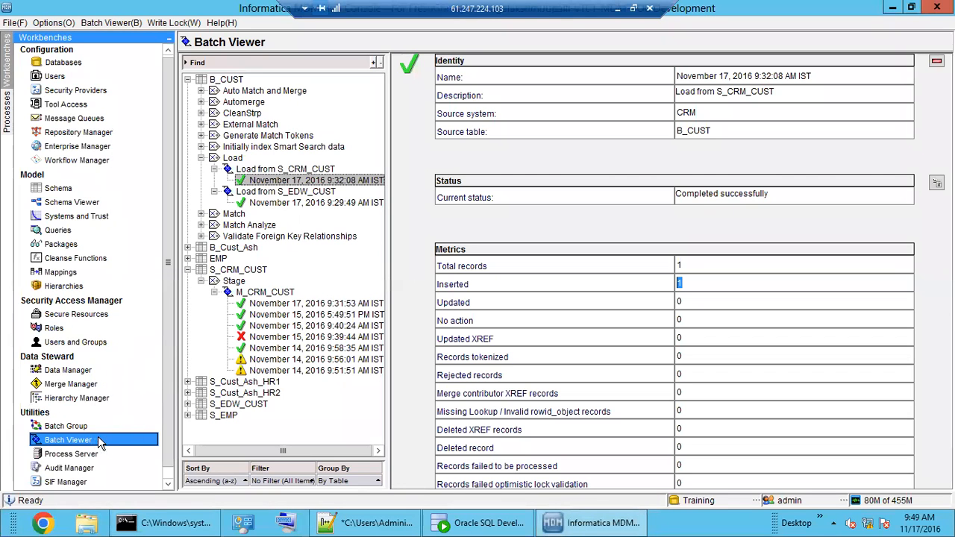
left_click(263, 294)
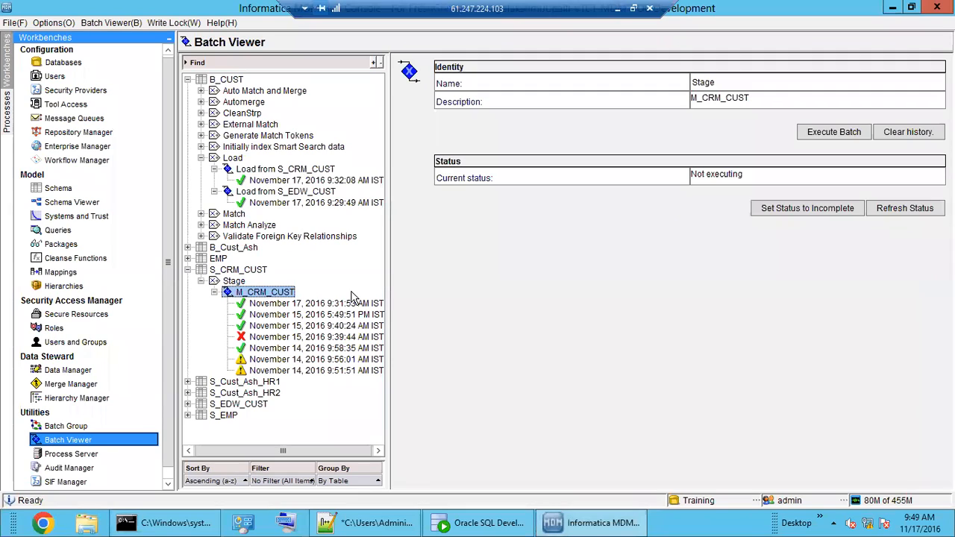
left_click(832, 136)
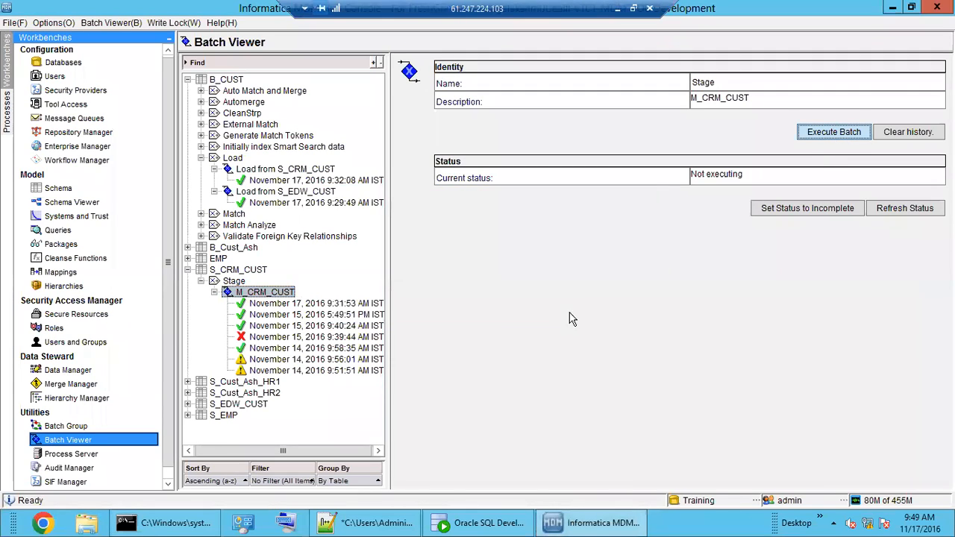
left_click(333, 314)
left_click(332, 304)
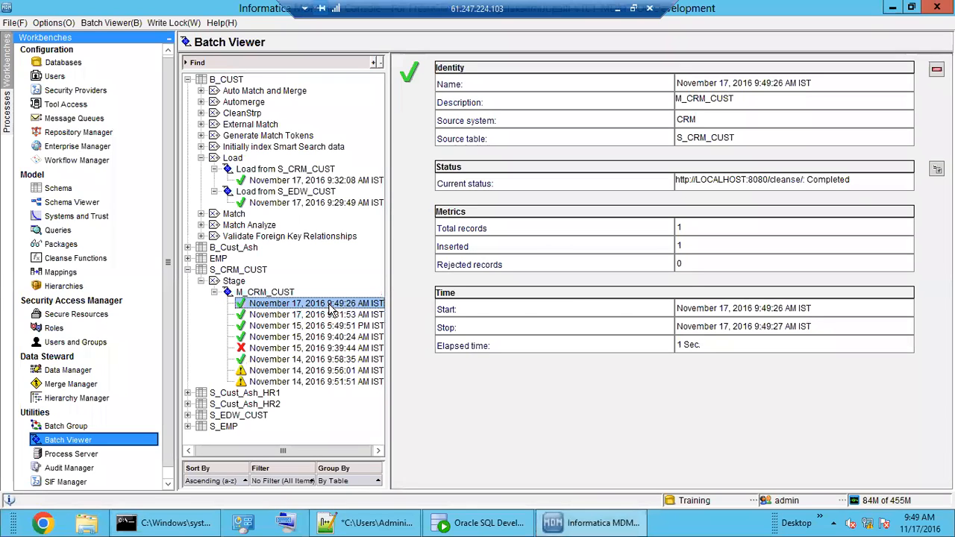
Switch to Oracle SQL Developer, open the C_S_CUST staging table data and check the record's ADDRESS
left_click(489, 523)
left_click_drag(237, 138, 238, 442)
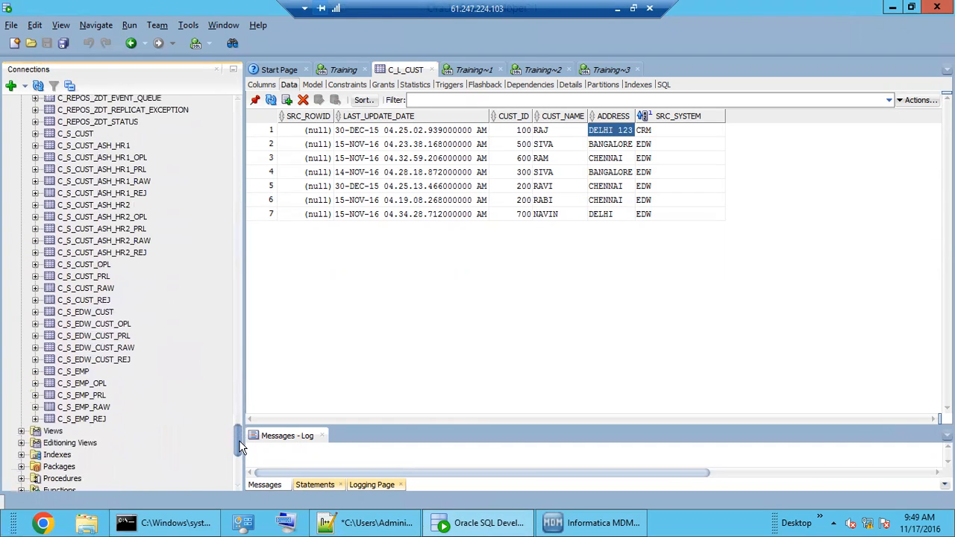
left_click(84, 314)
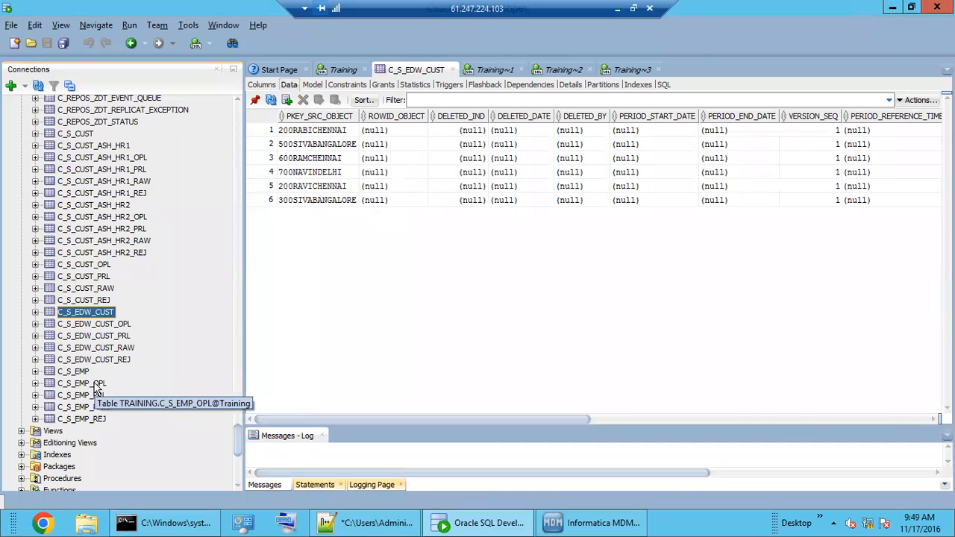
left_click(79, 134)
left_click_drag(506, 419, 882, 412)
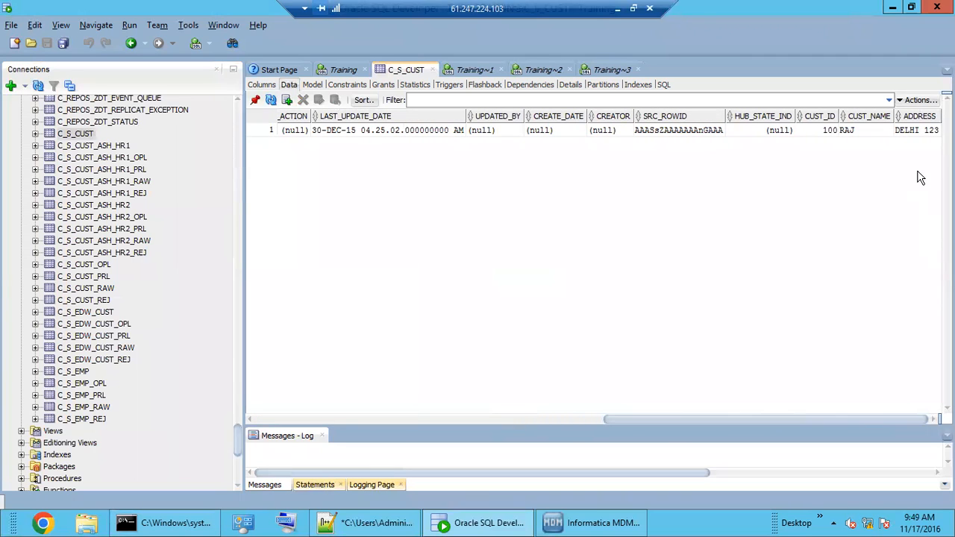
left_click(920, 131)
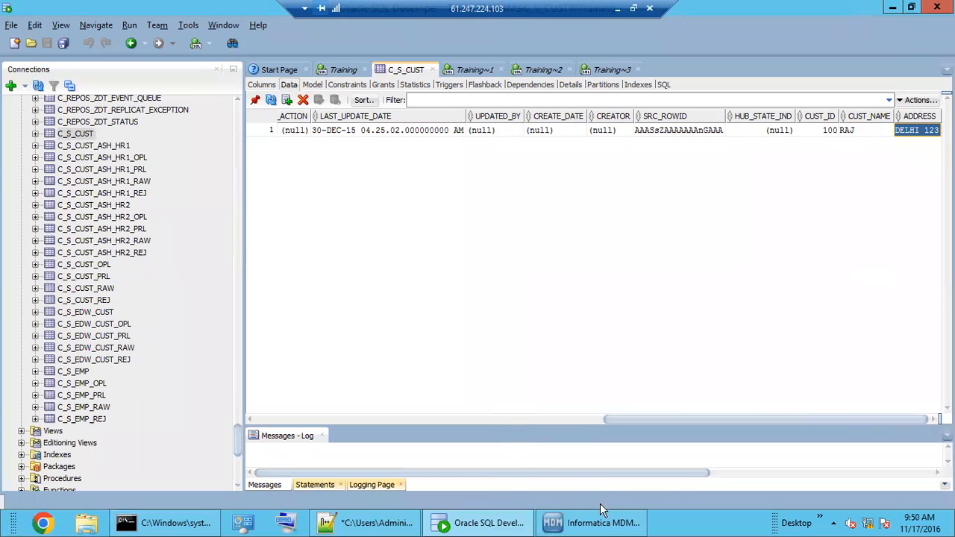
Examine the C_S_CUST record's CUST_ID, CUST_NAME and ADDRESS, and its PKEY_SRC_OBJECT
mouse_move(596, 526)
left_click_drag(680, 419, 734, 416)
left_click_drag(837, 131, 877, 138)
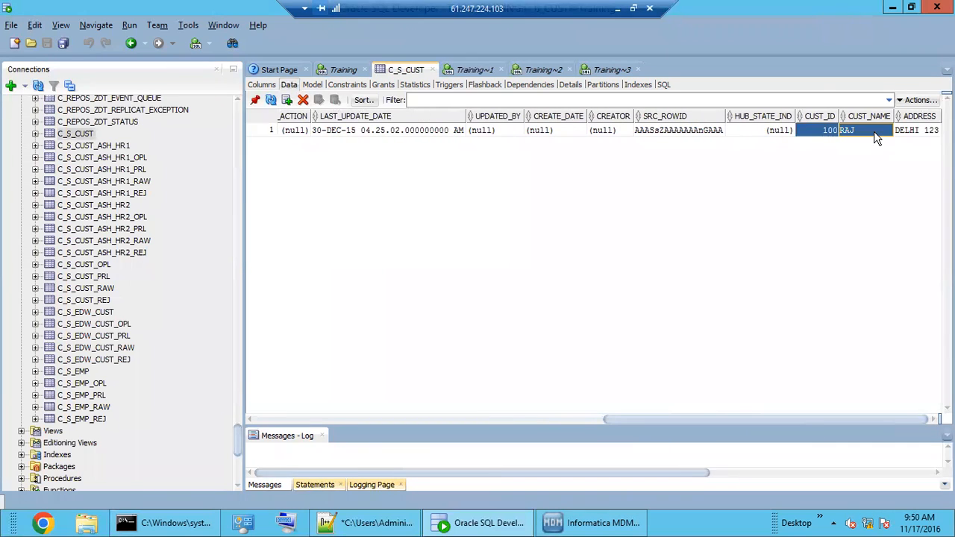
left_click(916, 132)
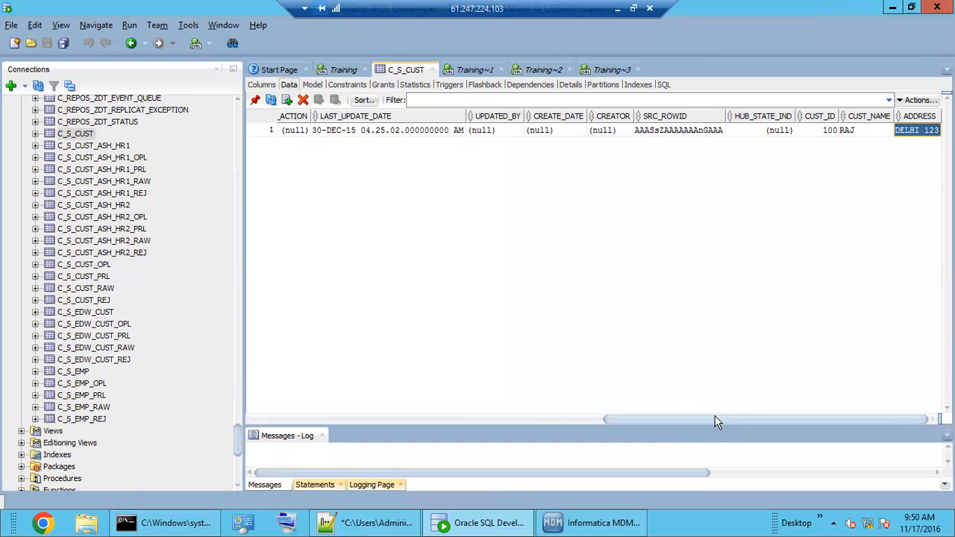
left_click_drag(715, 422, 752, 422)
left_click_drag(820, 419, 403, 422)
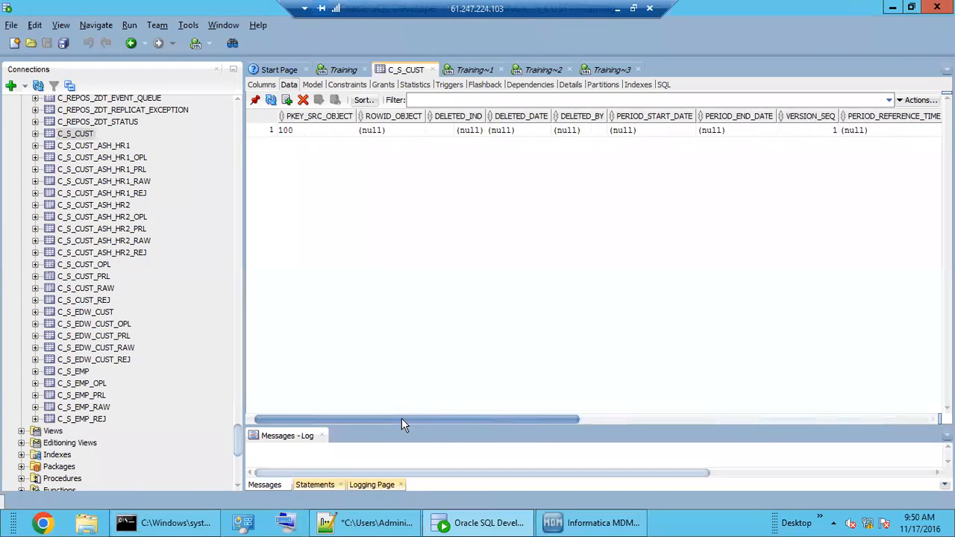
left_click(315, 133)
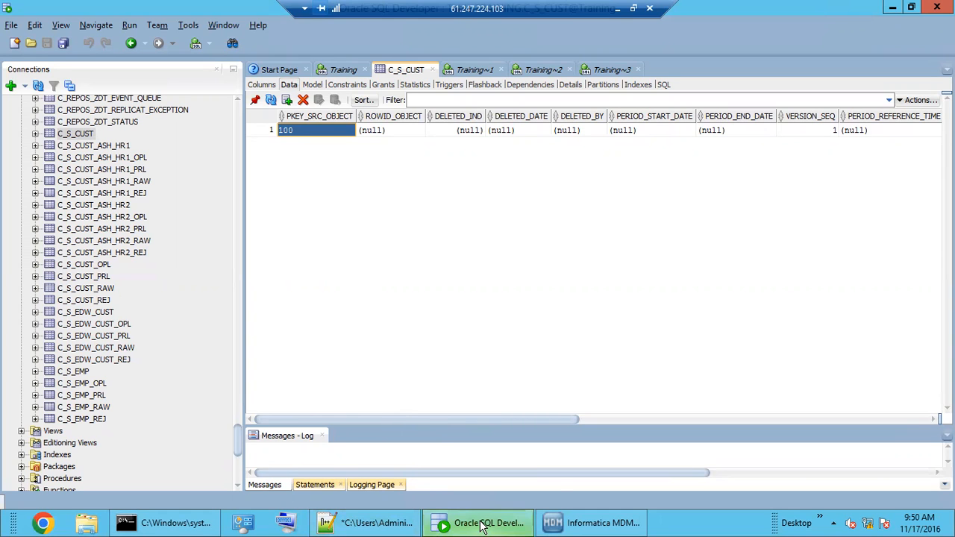
Reopen the C_B_CUST_XREF data and compare the CRM record's PKEY_SRC_OBJECT and ROWID_SYSTEM, including its ROWID_OBJECT
left_click_drag(234, 441, 248, 127)
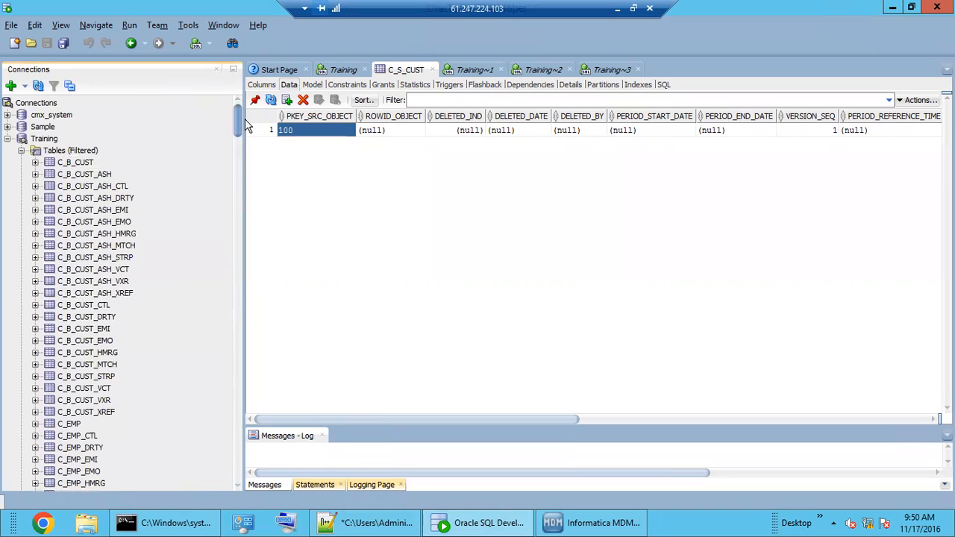
left_click(107, 412)
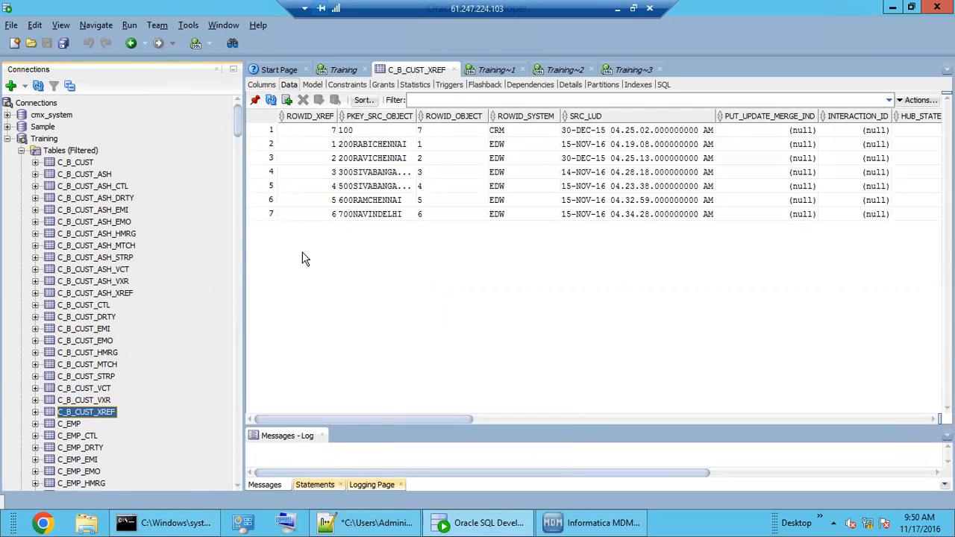
left_click(367, 130)
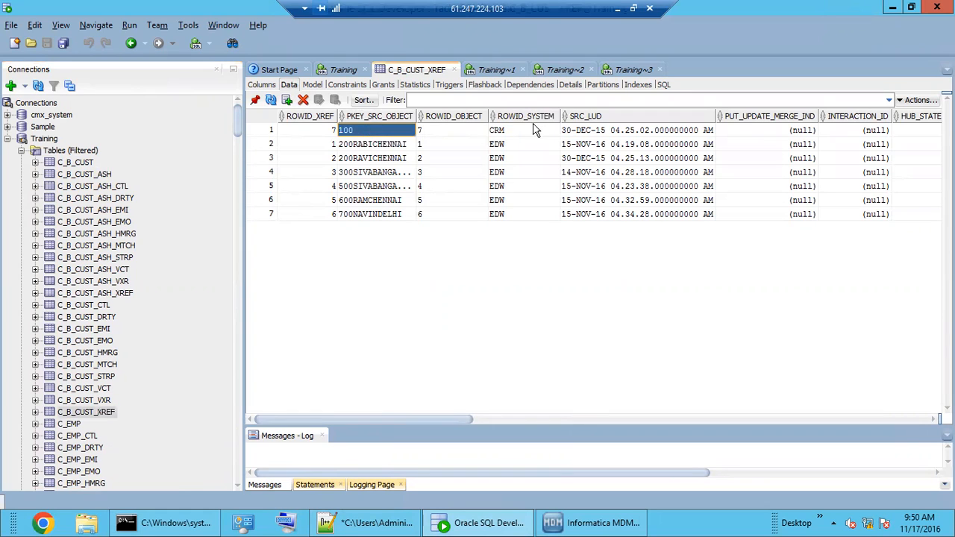
left_click(530, 130)
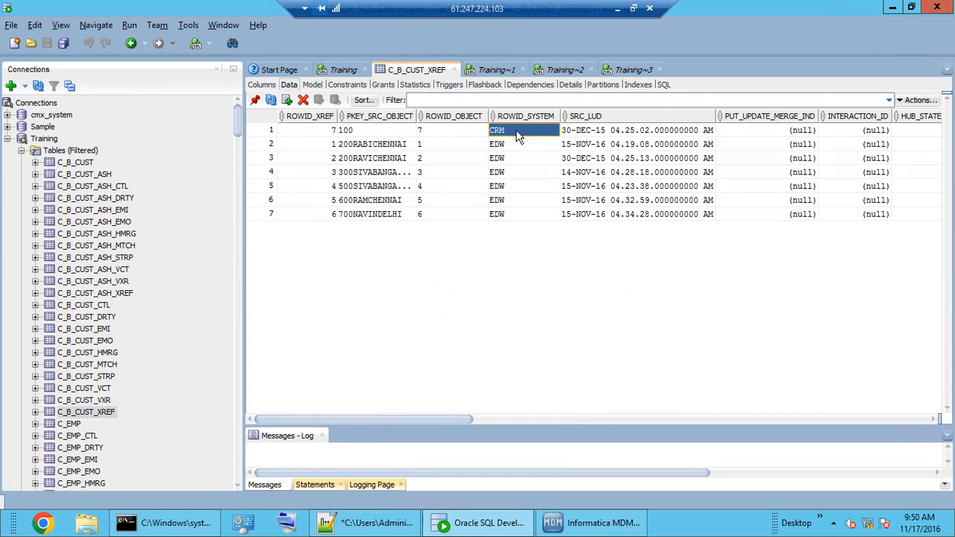
left_click(376, 132)
left_click(524, 132)
left_click(382, 135)
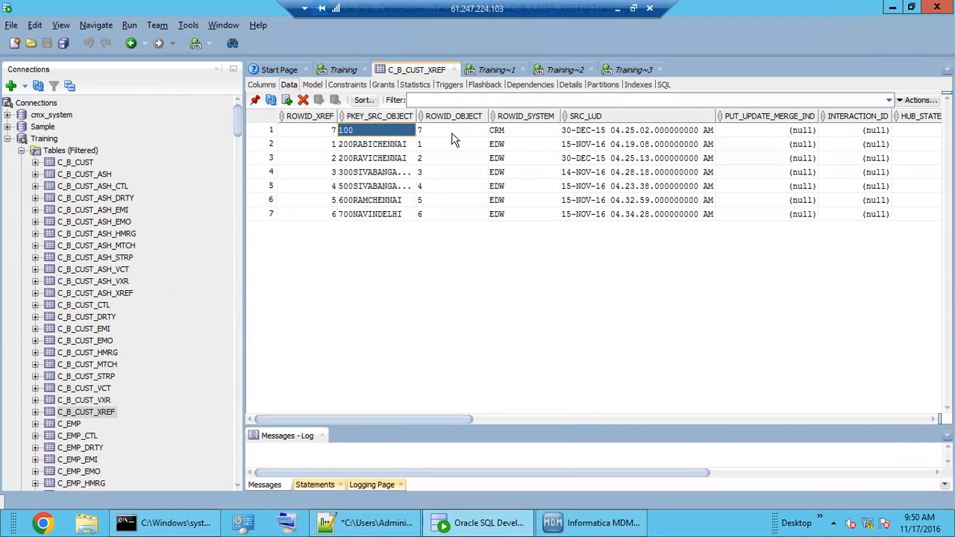
left_click(520, 134)
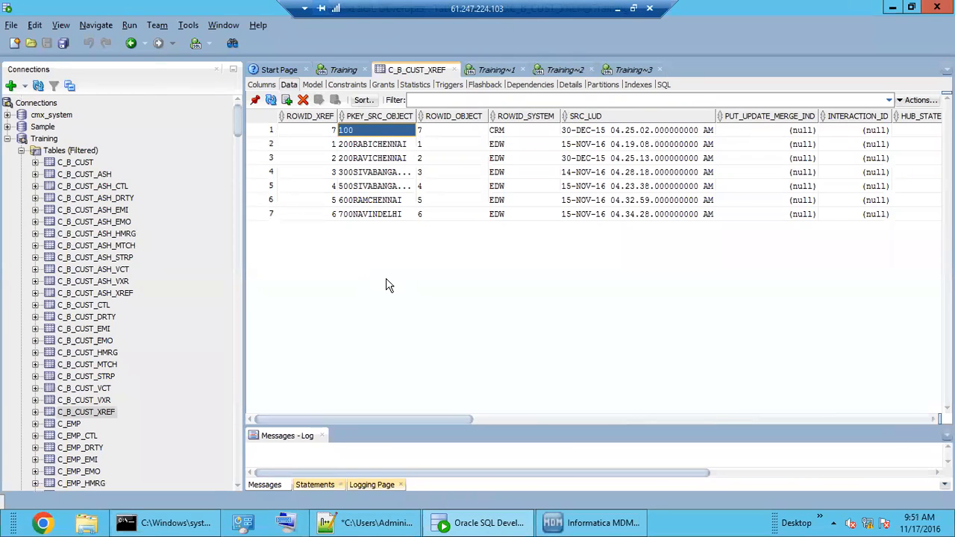
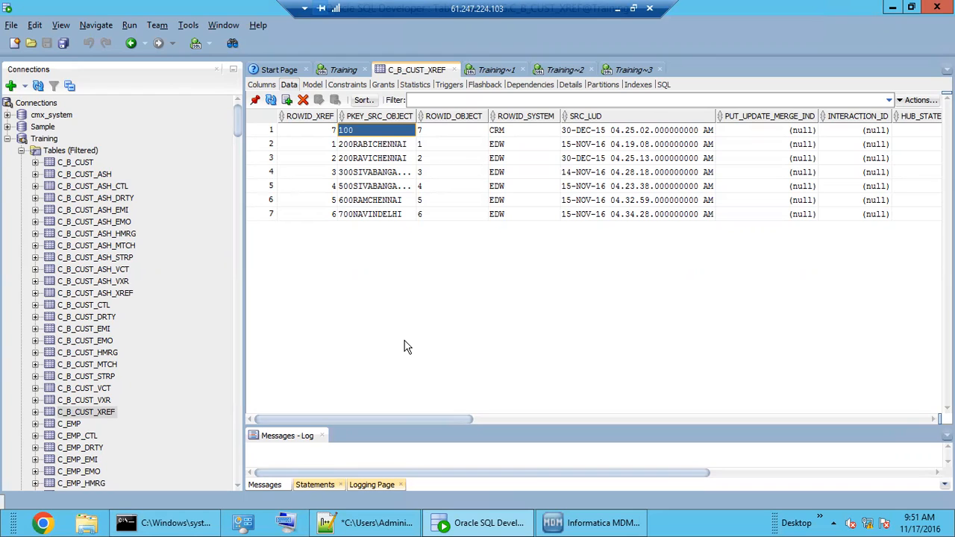
left_click(506, 131)
left_click(366, 130)
left_click(437, 132)
left_click(395, 133)
left_click(506, 132)
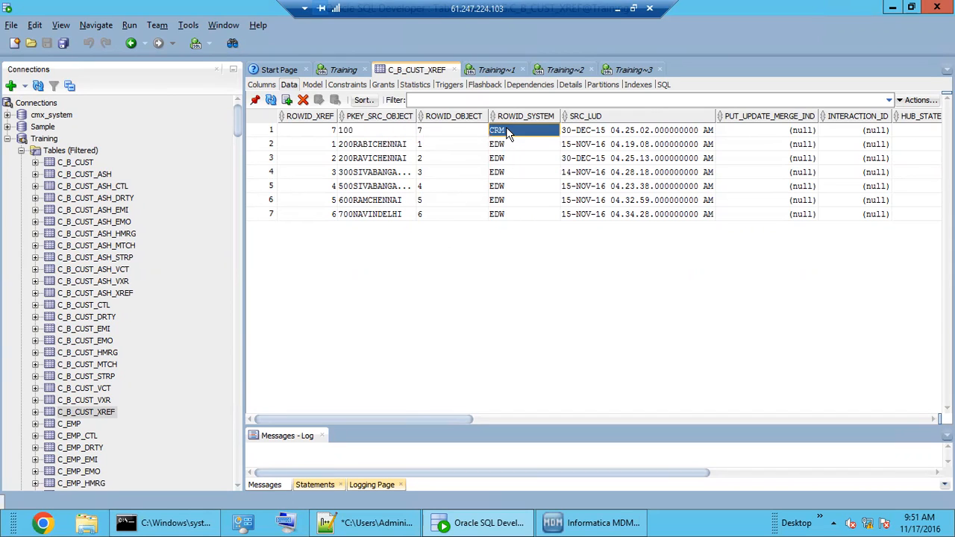
Compare the CRM record's PKEY_SRC_OBJECT with its ROWID_SYSTEM in C_B_CUST_XREF, and check its SRC_LUD
left_click(388, 132)
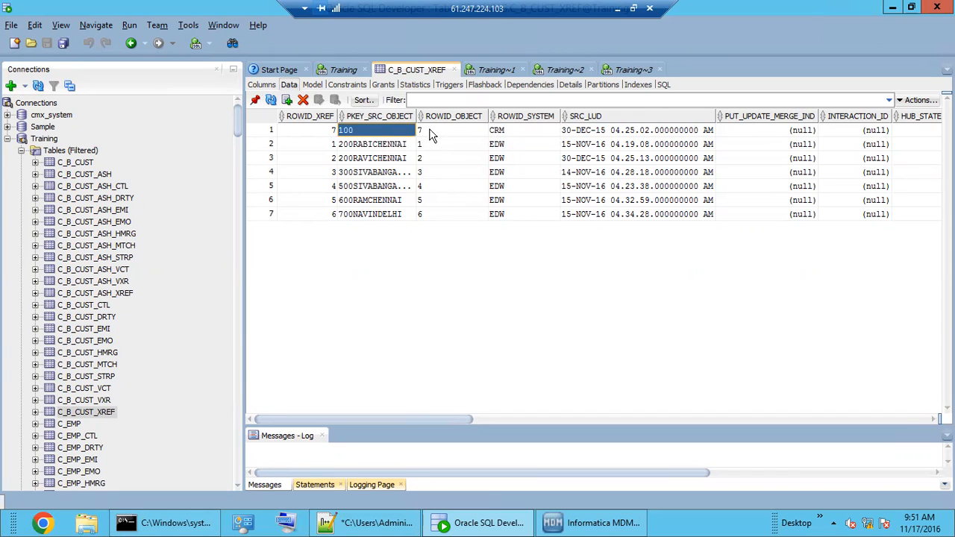
left_click(520, 132)
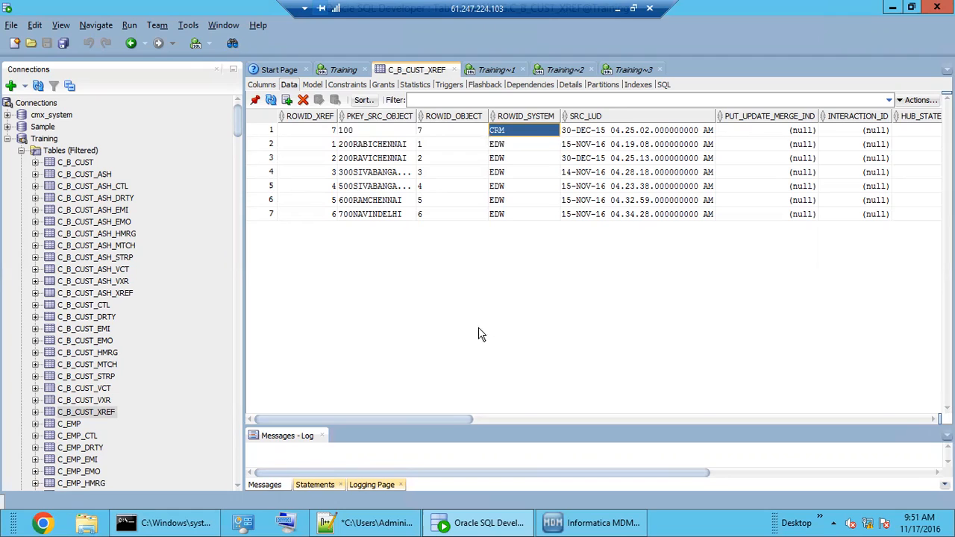
left_click(375, 134)
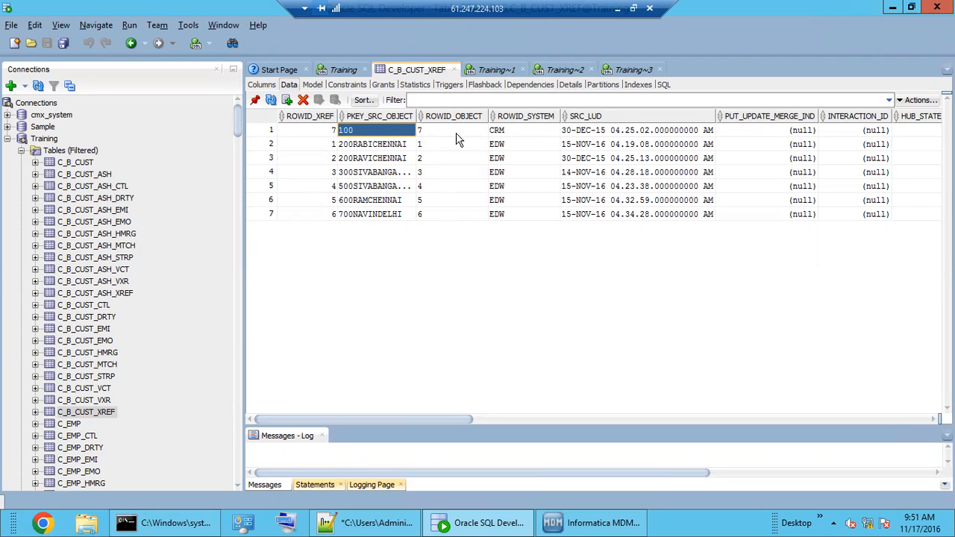
left_click(511, 133)
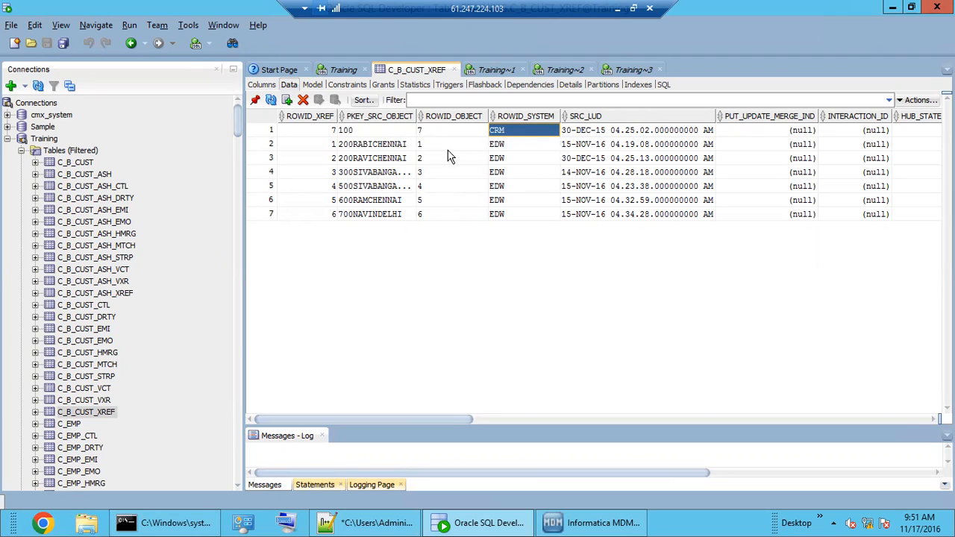
left_click(597, 132)
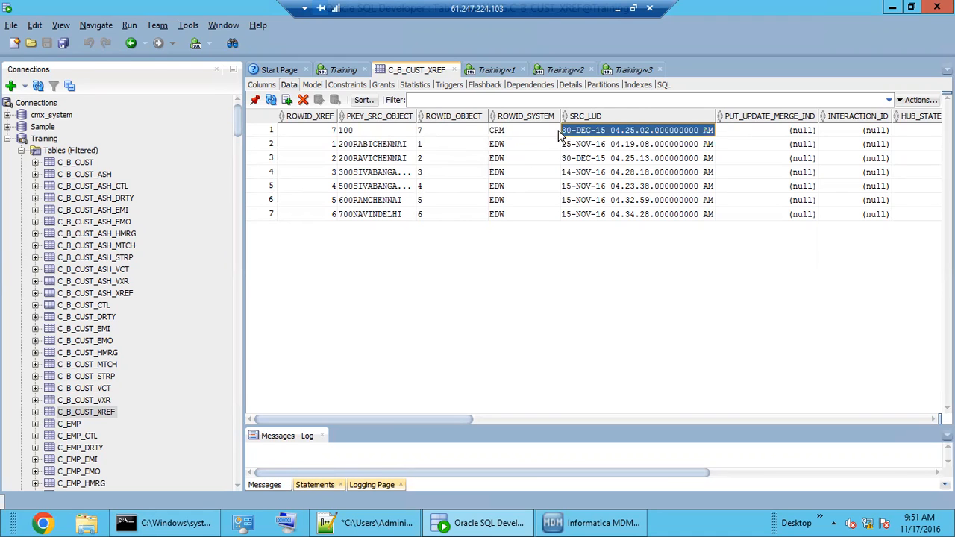
Switch to Notepad++ and add below the _XREF line: "SRC_LUD - SOURCE LAST UPDATE DATE - LAST_UPDATE_DATE of staging table."
left_click(355, 523)
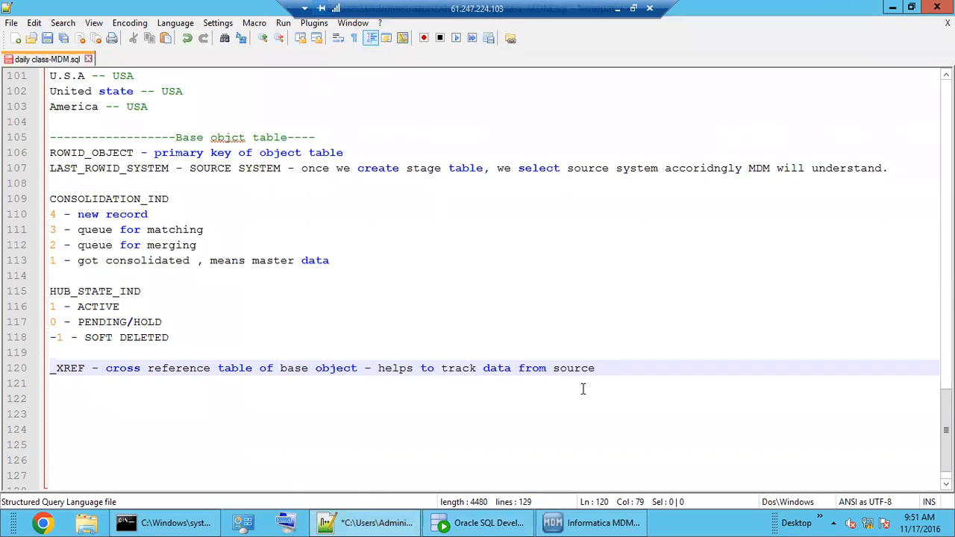
key("Return")
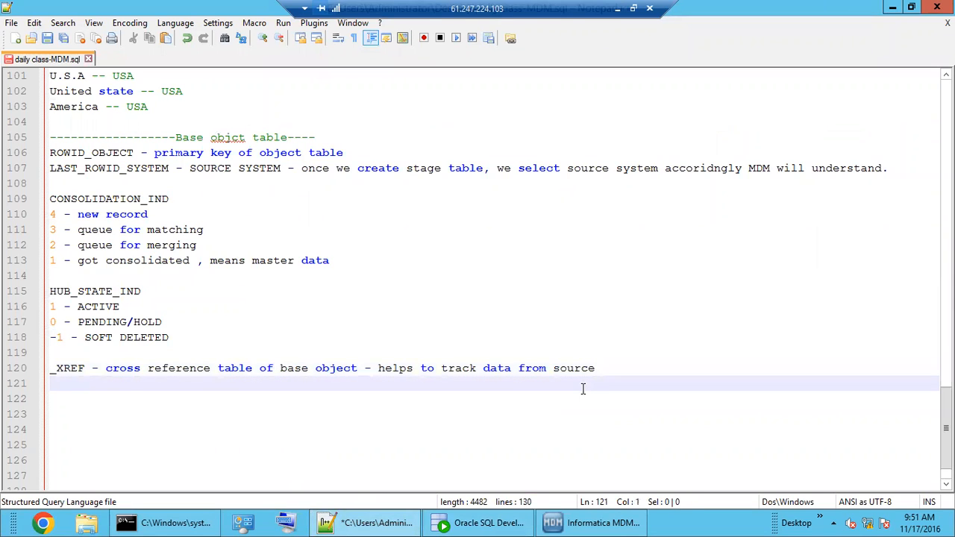
type("SRC_LUD -")
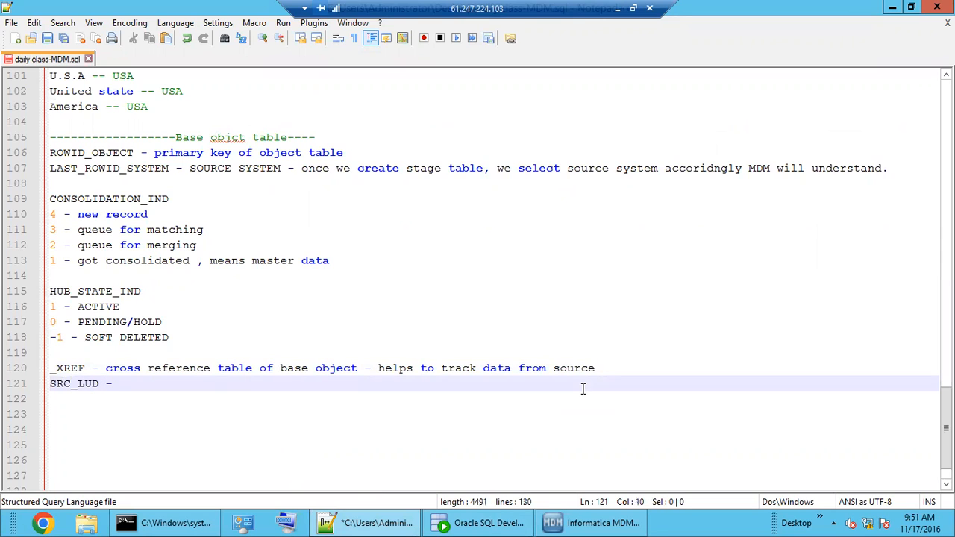
type(" SOURCE LAST UPDATE DATE")
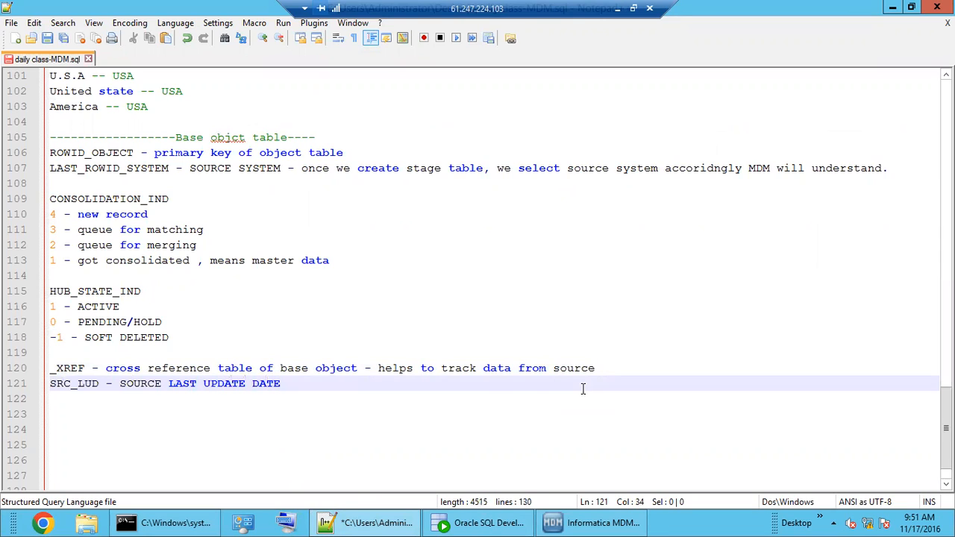
type(" - LAST_UPDATE_DATE")
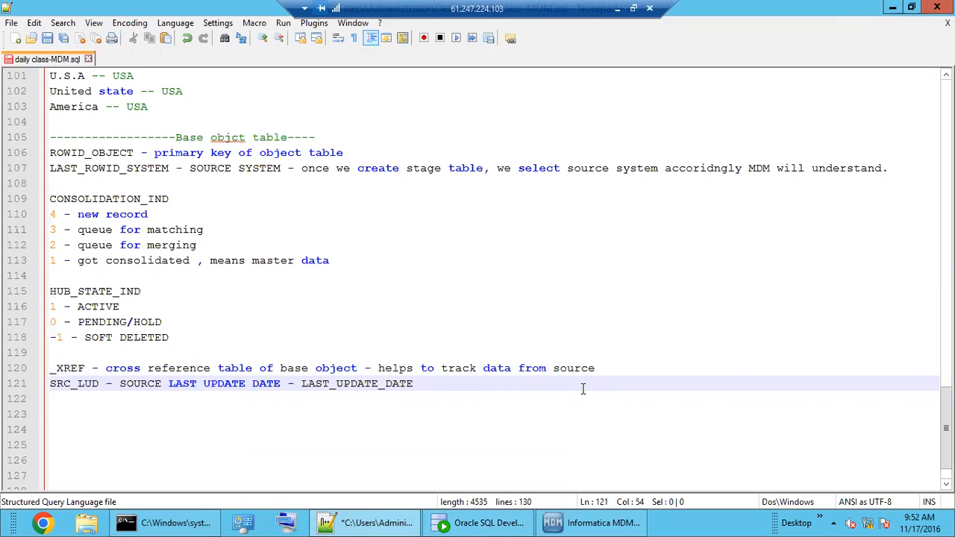
type(" OF")
key("BackSpace")
type("of staging table.")
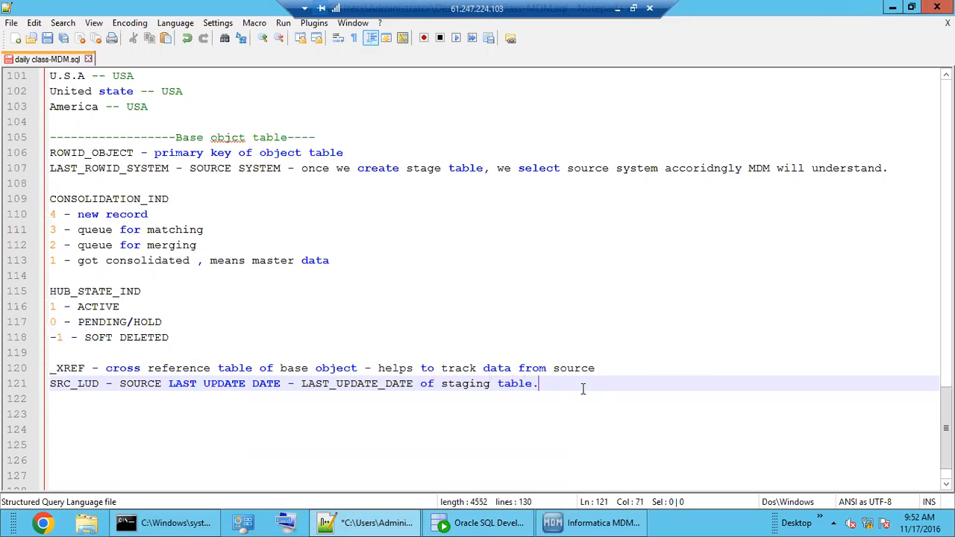
double_click(73, 384)
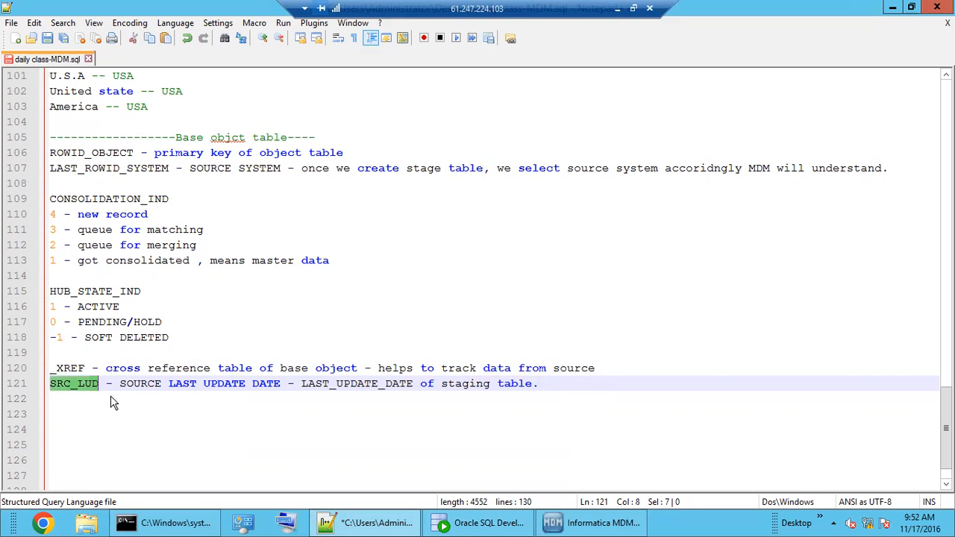
Switch to Oracle SQL Developer and examine the CRM record's PKEY_SRC_OBJECT, ROWID_SYSTEM, ROWID_OBJECT and SRC_LUD
left_click(498, 526)
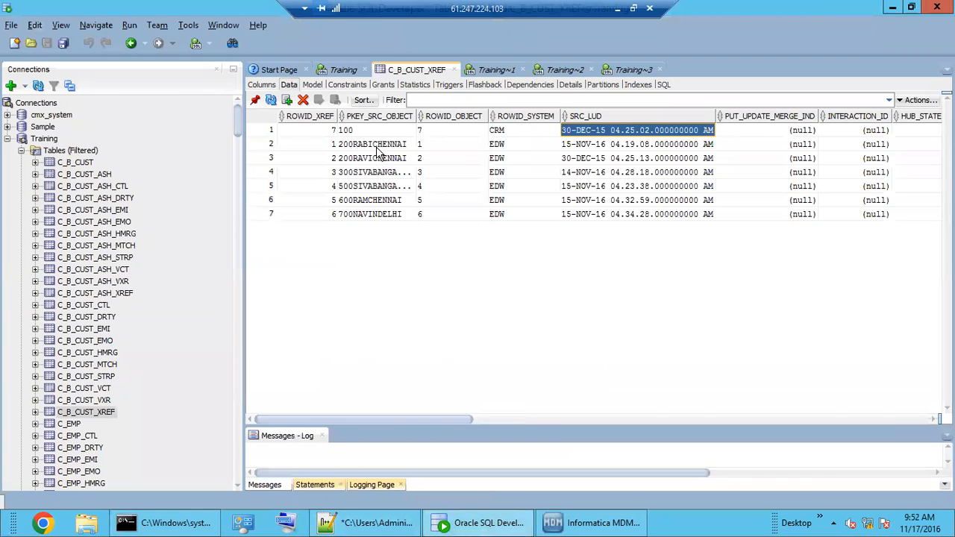
left_click(366, 131)
left_click(509, 131)
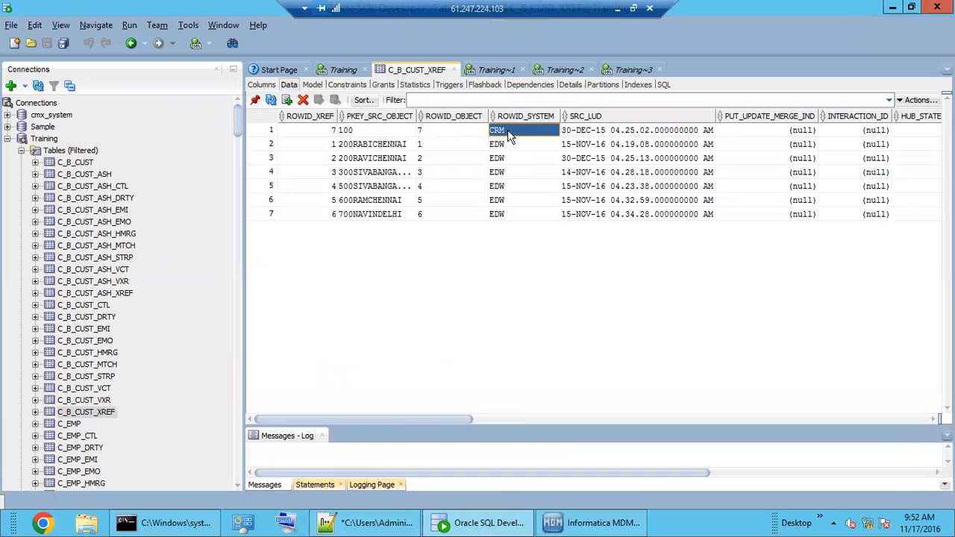
left_click(375, 131)
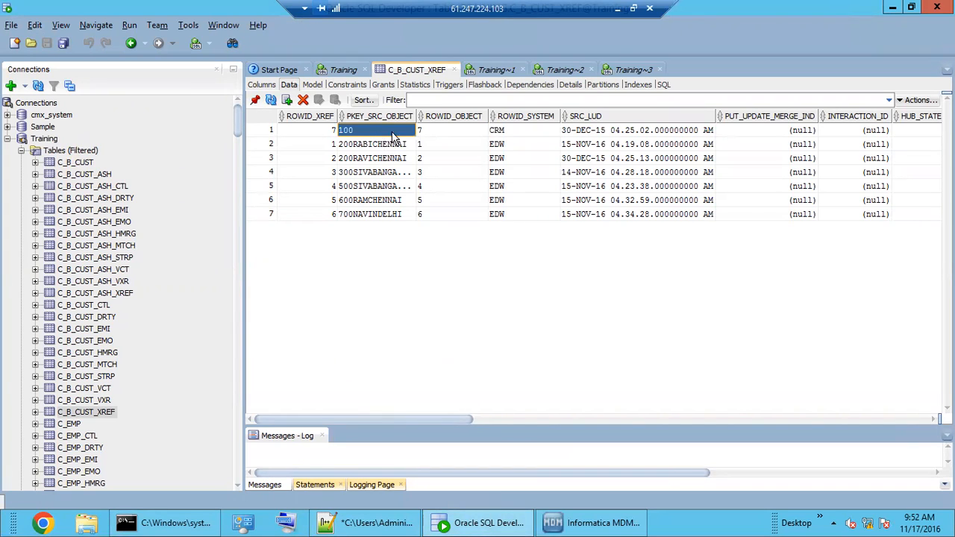
left_click(445, 134)
left_click(389, 130)
left_click(601, 134)
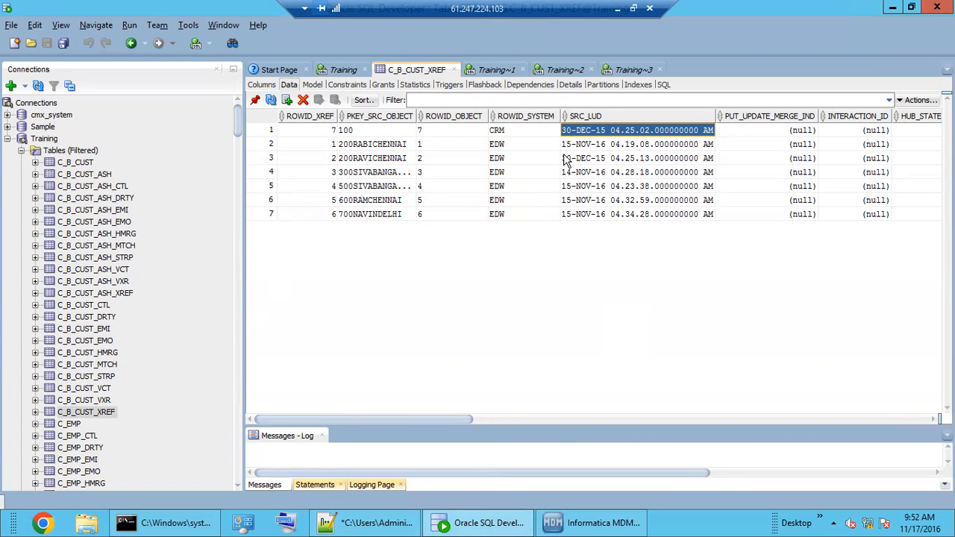
Copy all C_B_CUST_XREF rows from ROWID_XREF through SRC_LUD and paste them into a new Microsoft Excel workbook
left_click_drag(313, 132, 599, 217)
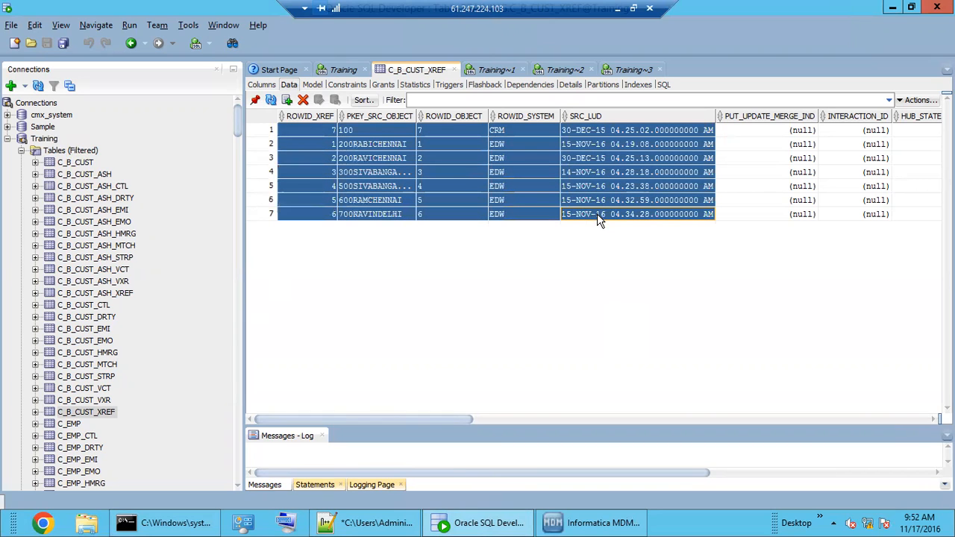
left_click(9, 527)
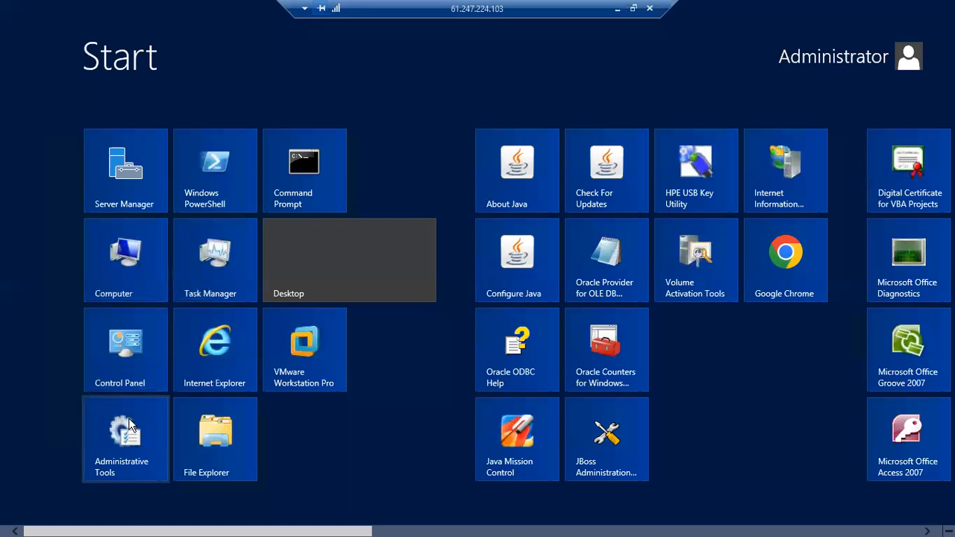
type("excel")
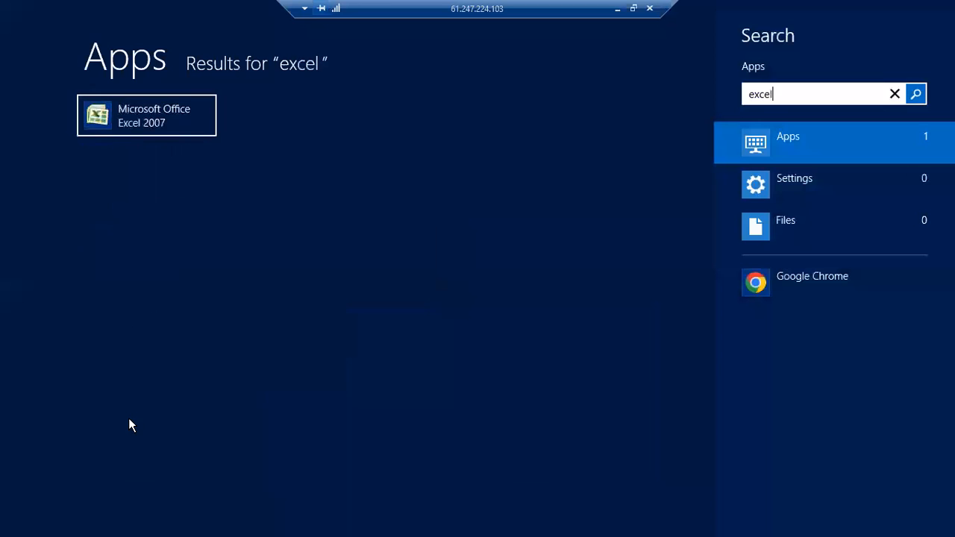
left_click(130, 131)
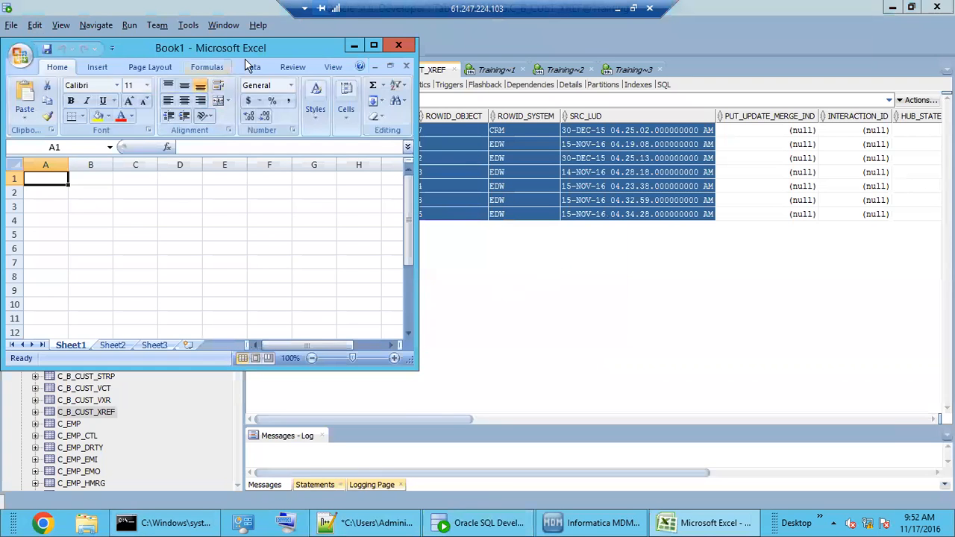
left_click(373, 45)
key("ctrl+v")
Auto-fit all column widths of the sheet to the pasted XREF data
left_click(12, 124)
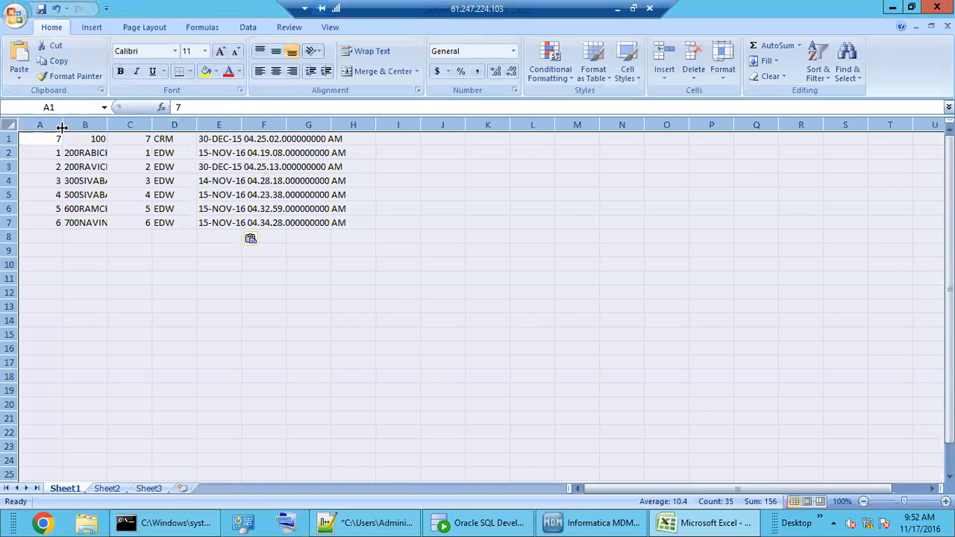
double_click(62, 127)
left_click(212, 264)
left_click(260, 196)
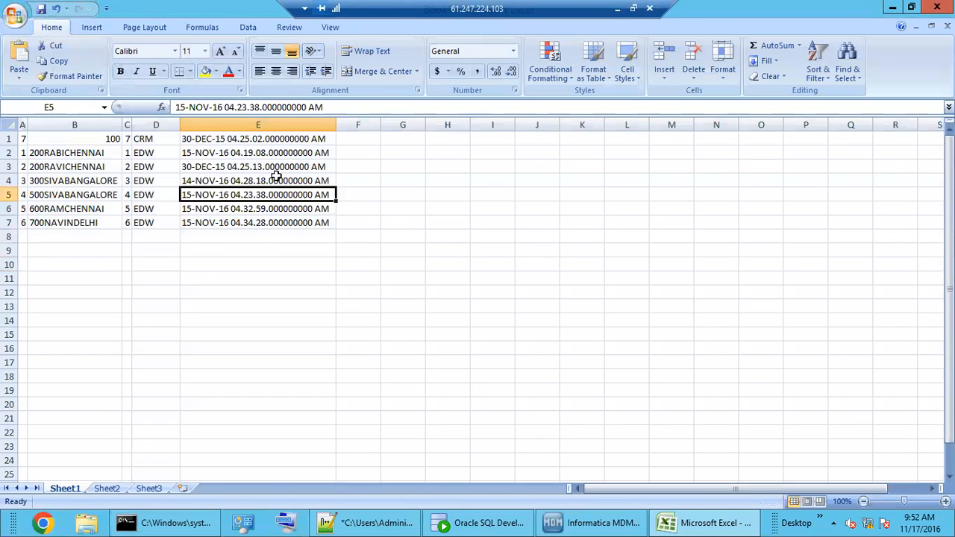
Examine the date in cell E1, and check the CRM record's key, system and SRC_LUD in Oracle SQL Developer
left_click(244, 141)
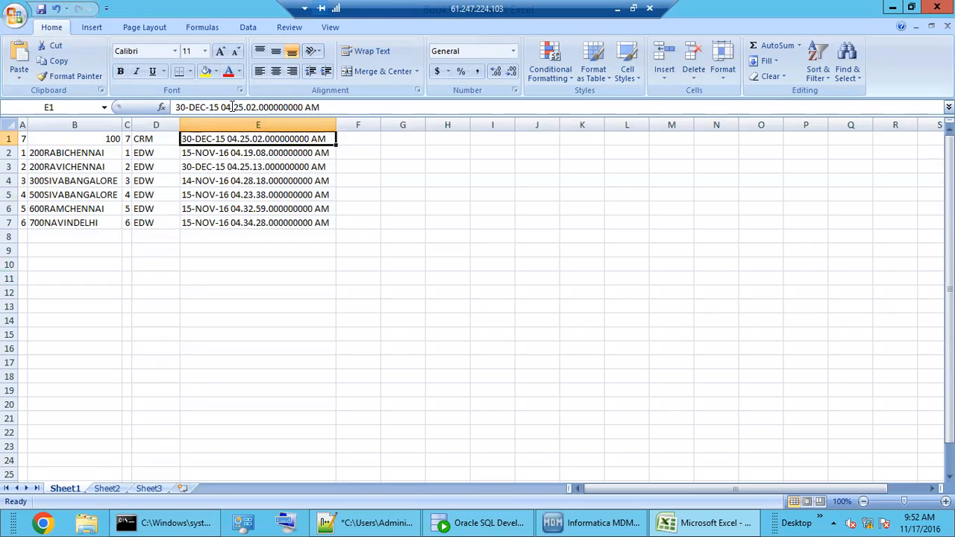
left_click_drag(228, 107, 170, 109)
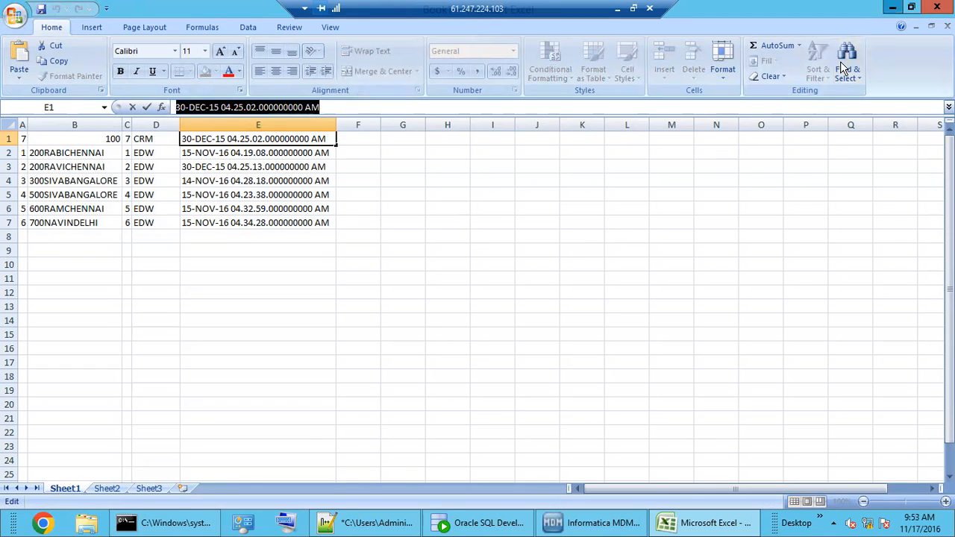
key("alt+Tab")
left_click(508, 158)
left_click(378, 130)
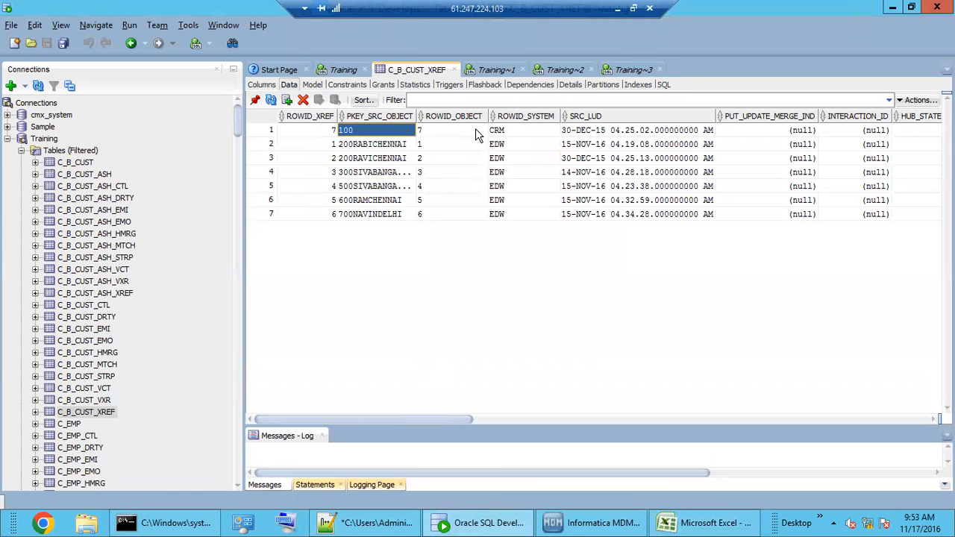
left_click(519, 129)
left_click(597, 131)
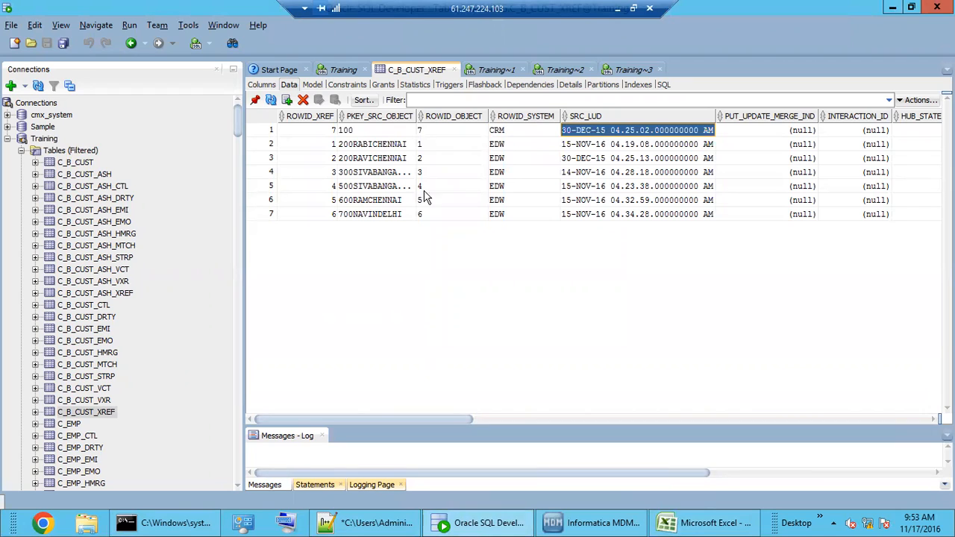
Open the C_S_CUST staging table's data and locate its LAST_UPDATE_DATE column
scroll(178, 380, "down", 5)
left_click_drag(240, 144, 239, 440)
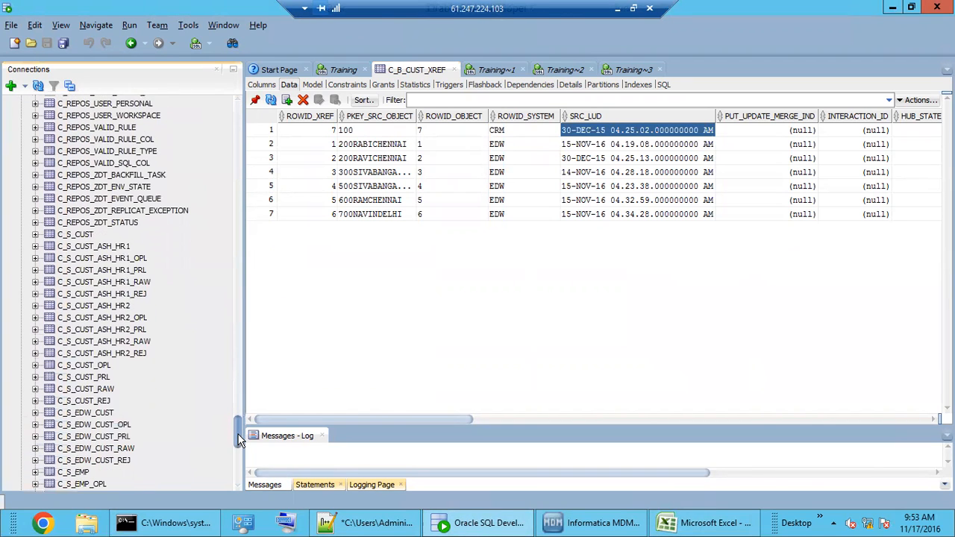
left_click(78, 235)
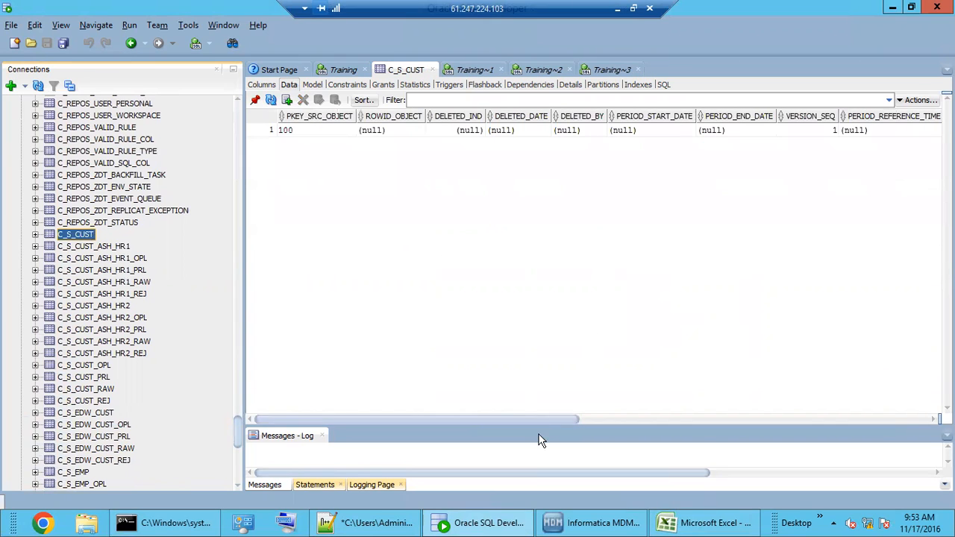
left_click_drag(523, 420, 774, 427)
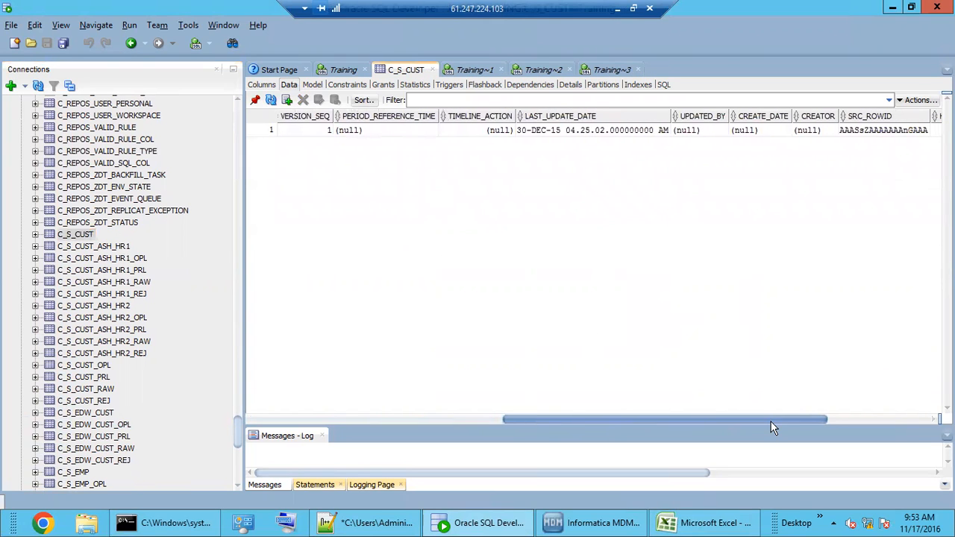
Copy the staging record's LAST_UPDATE_DATE value into cell E11 of the Microsoft Excel sheet
left_click(594, 132)
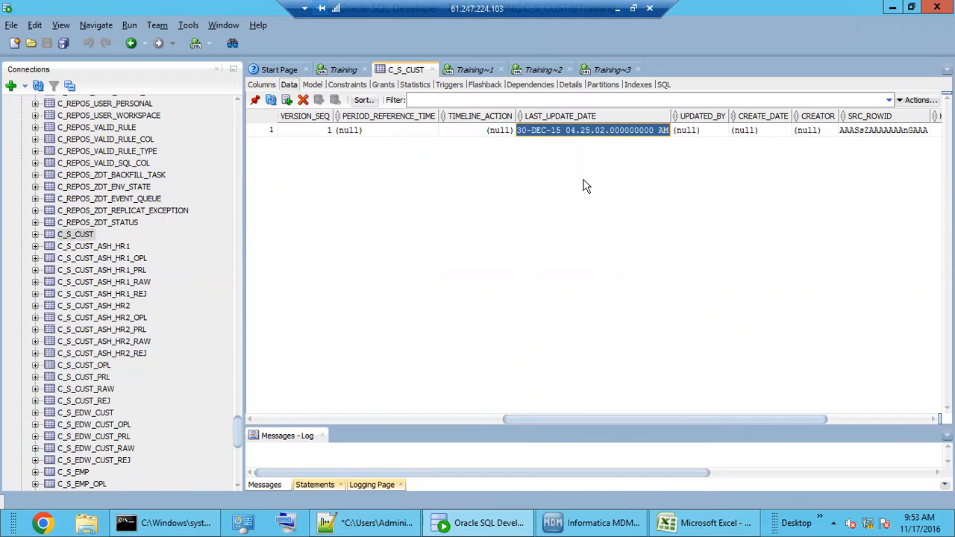
left_click(683, 524)
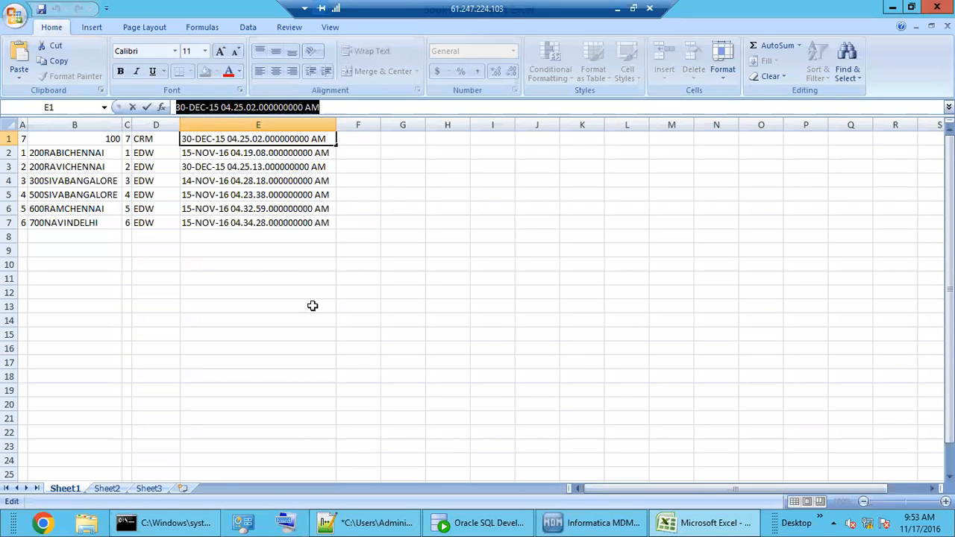
left_click(262, 278)
key("ctrl+v")
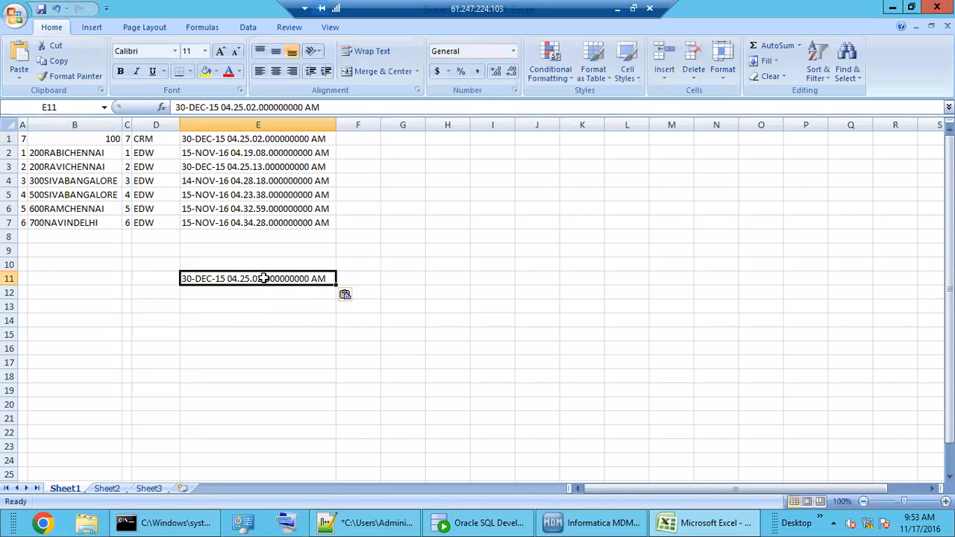
Fill cells E11 and E1 with yellow and compare their dates
left_click(206, 71)
left_click(226, 139)
left_click(206, 71)
left_click(262, 323)
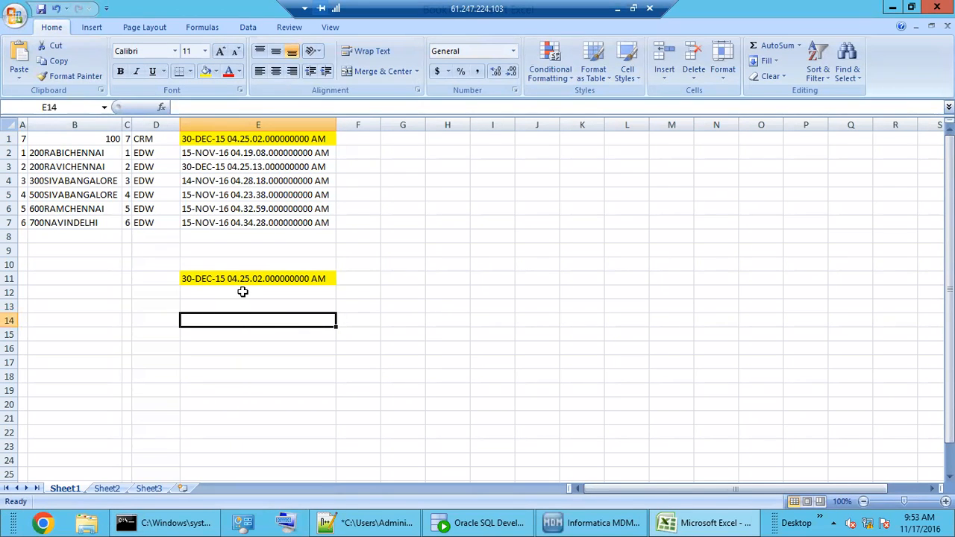
left_click(273, 283)
left_click(277, 139)
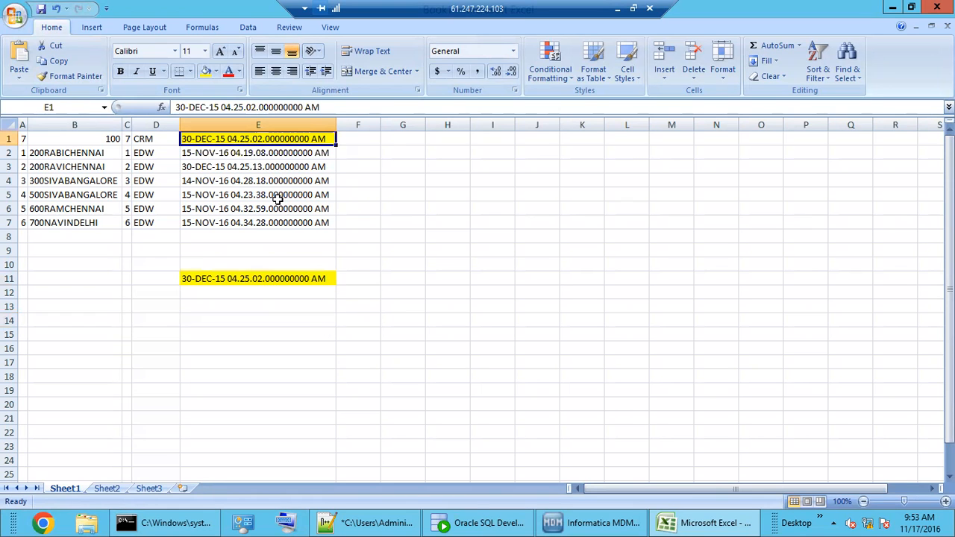
Open the M_CRM_CUST mapping diagram in Informatica MDM and trace the Last Update Date link from L_CUST to S_CRM_CUST
left_click(590, 522)
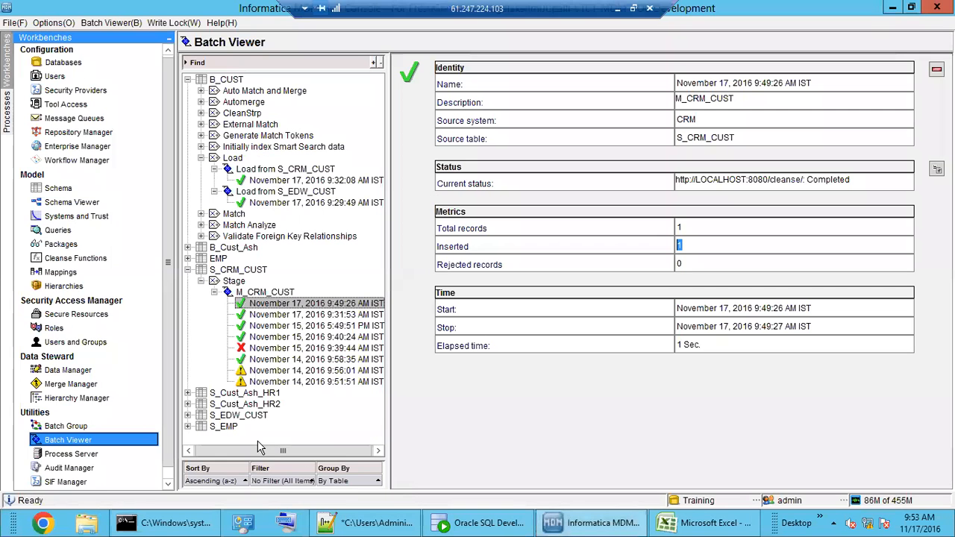
left_click(71, 274)
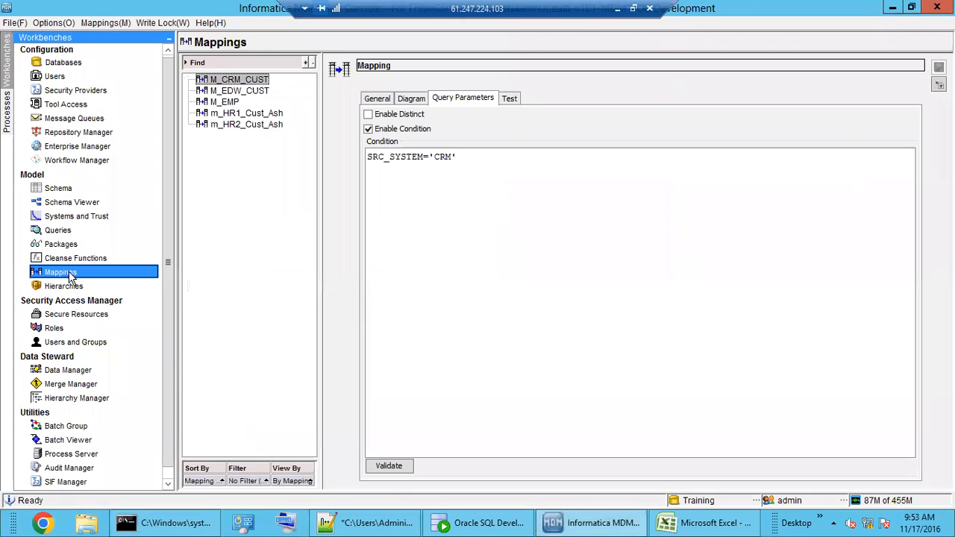
left_click(410, 99)
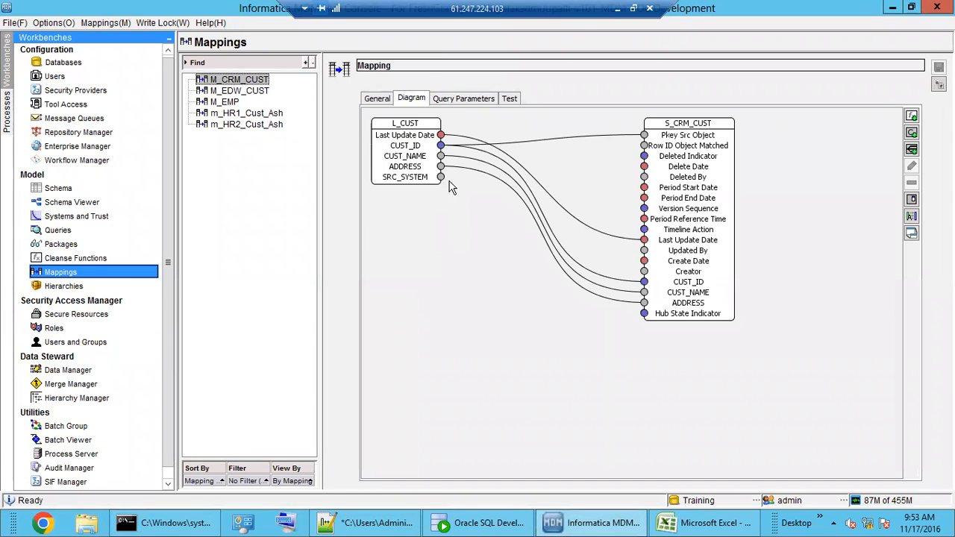
left_click(463, 140)
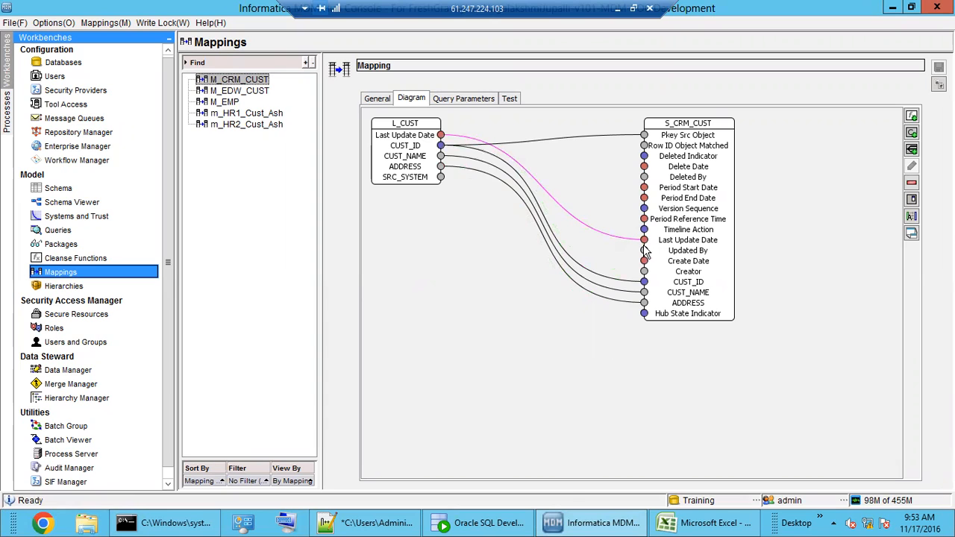
Compare the highlighted dates in cells E11 and E1 of the Microsoft Excel sheet
left_click(702, 524)
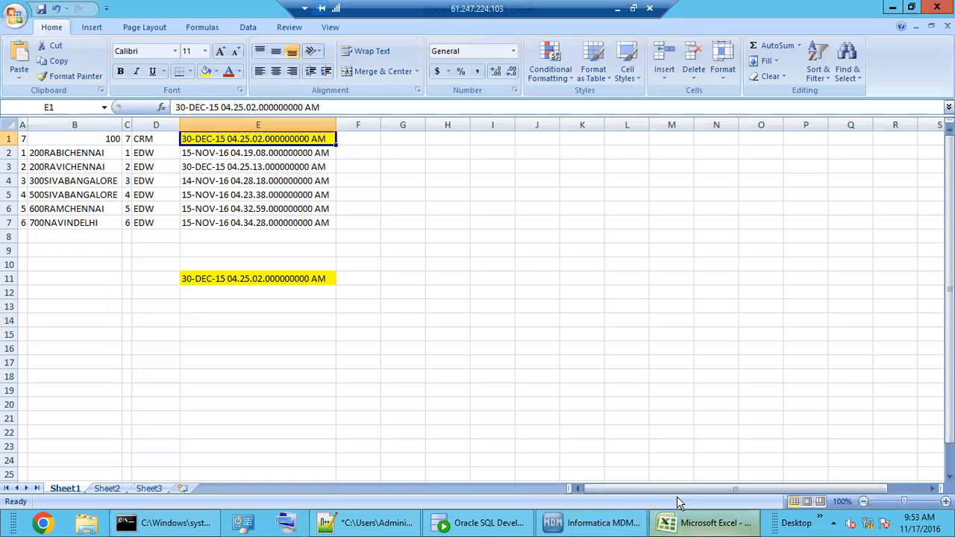
left_click(283, 279)
left_click(285, 136)
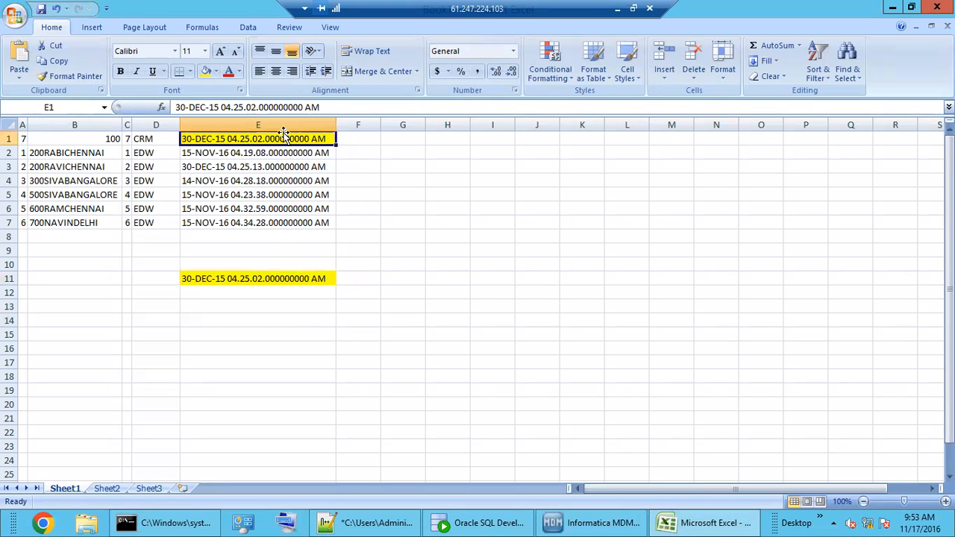
left_click(268, 277)
left_click(273, 141)
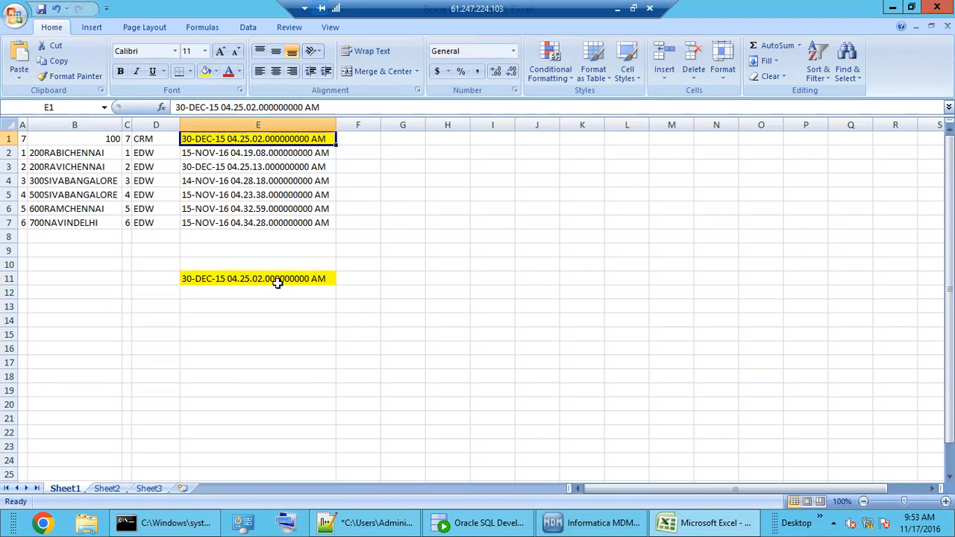
left_click(278, 277)
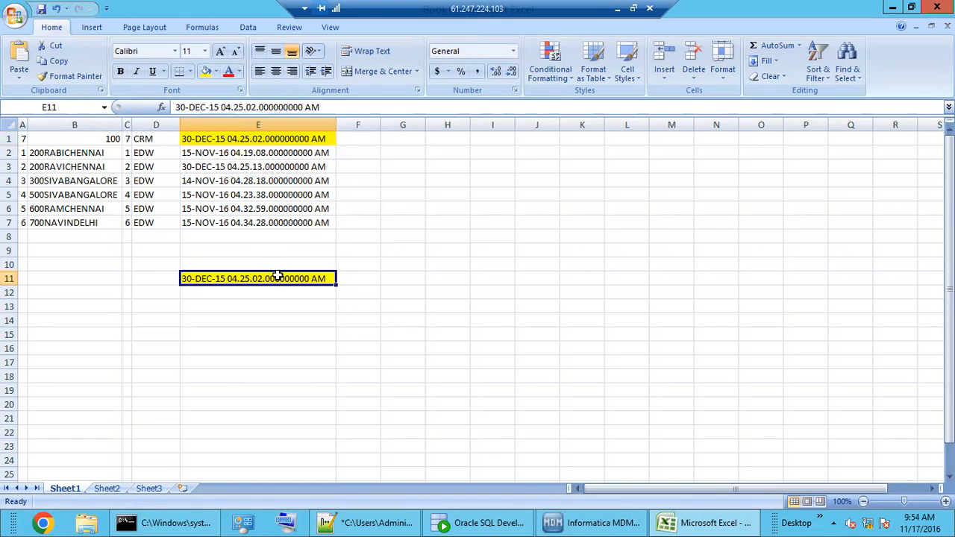
Recheck the Last Update Date mapping, the C_S_CUST date in Oracle SQL Developer and the SRC_LUD note in daily class-MDM.sql
left_click(567, 523)
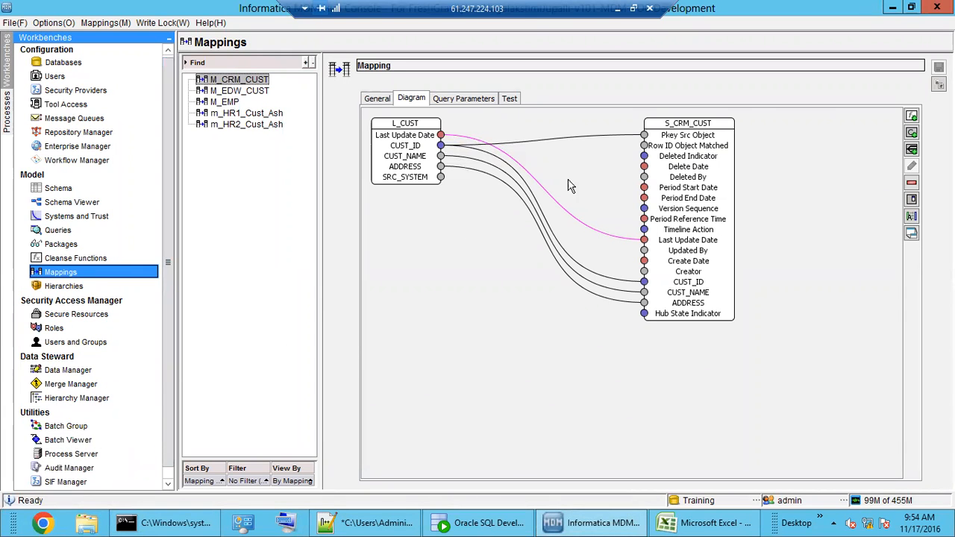
left_click(47, 441)
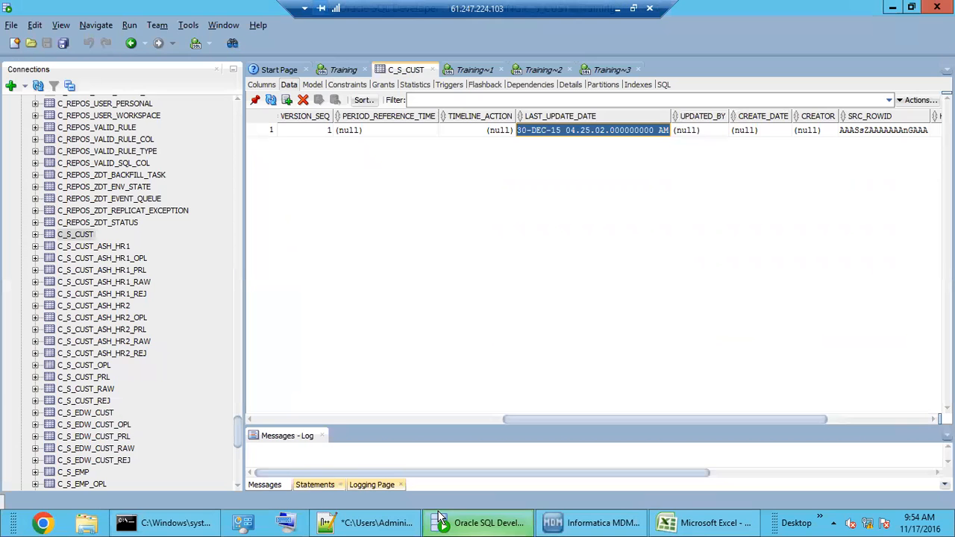
left_click(477, 522)
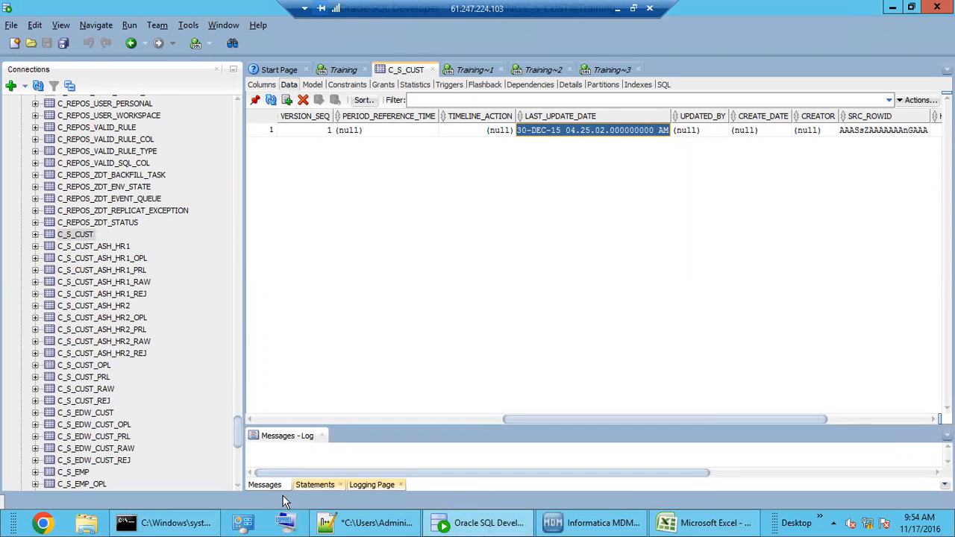
left_click(323, 527)
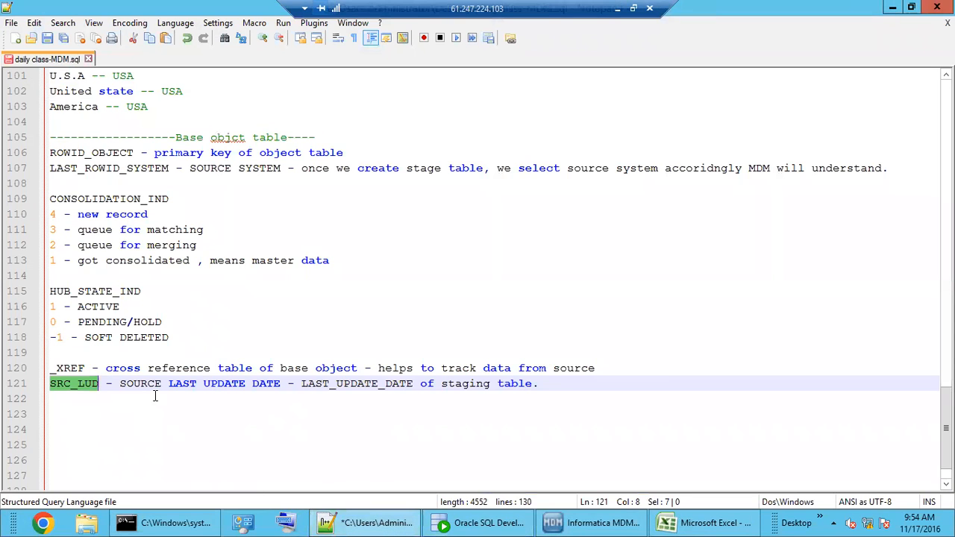
key("alt+Tab")
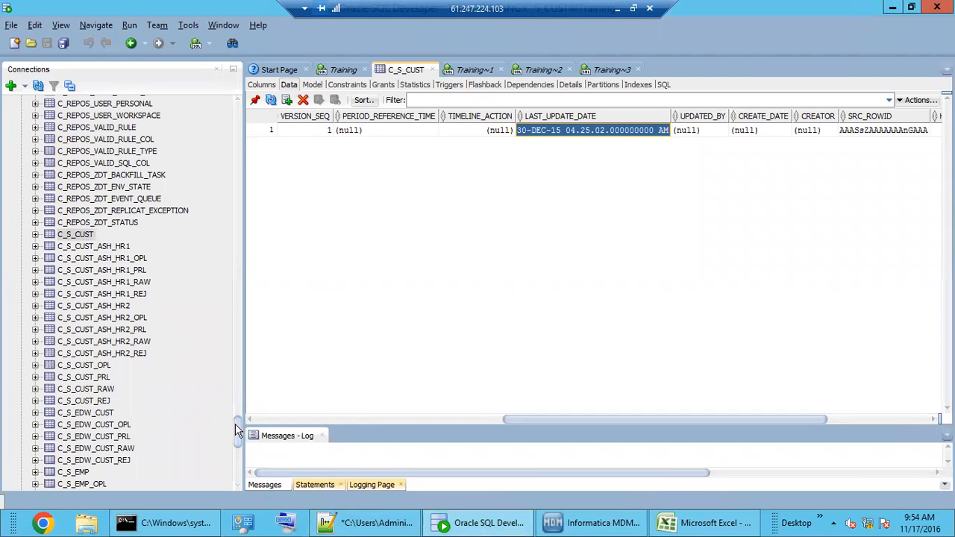
Execute the Load from S_CRM_CUST batch job in Informatica MDM and check its Total records and No action metrics
left_click(589, 522)
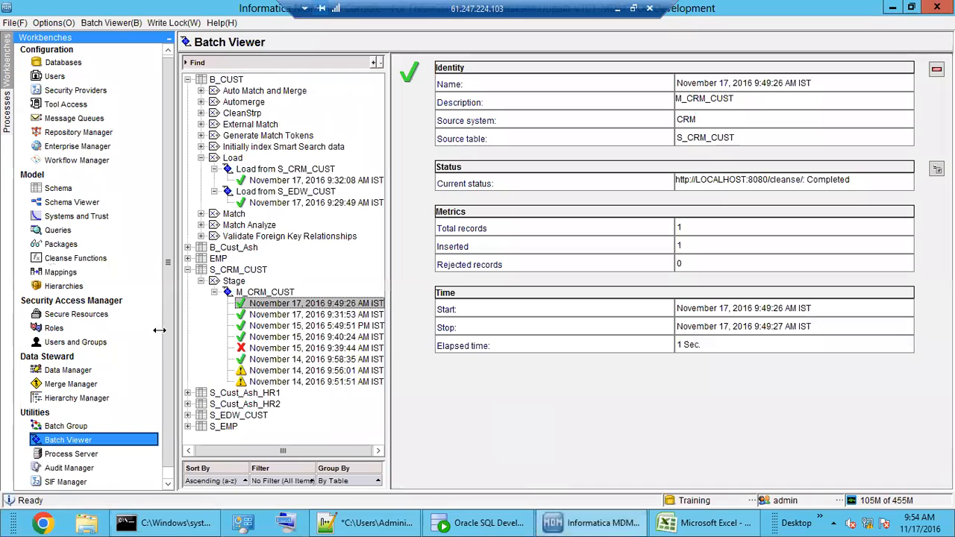
left_click(279, 170)
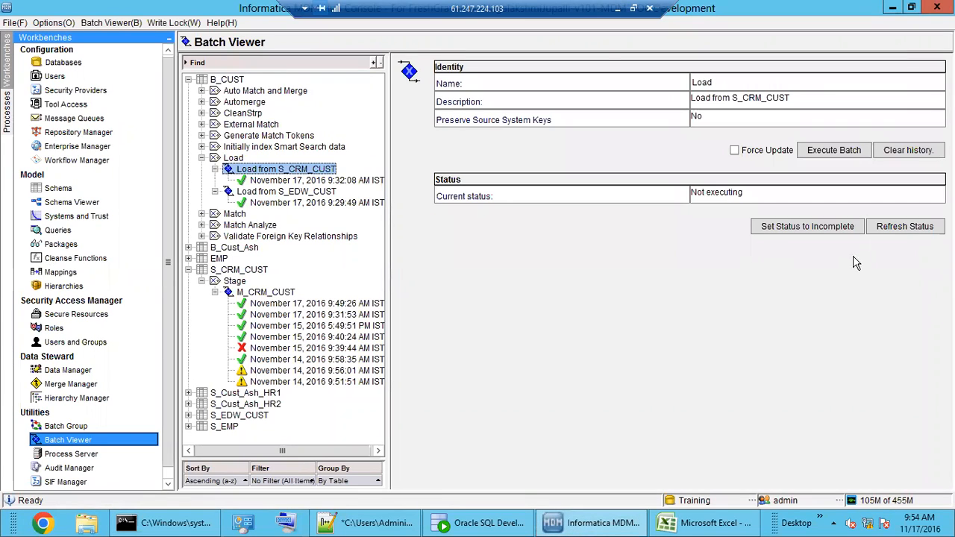
left_click(829, 156)
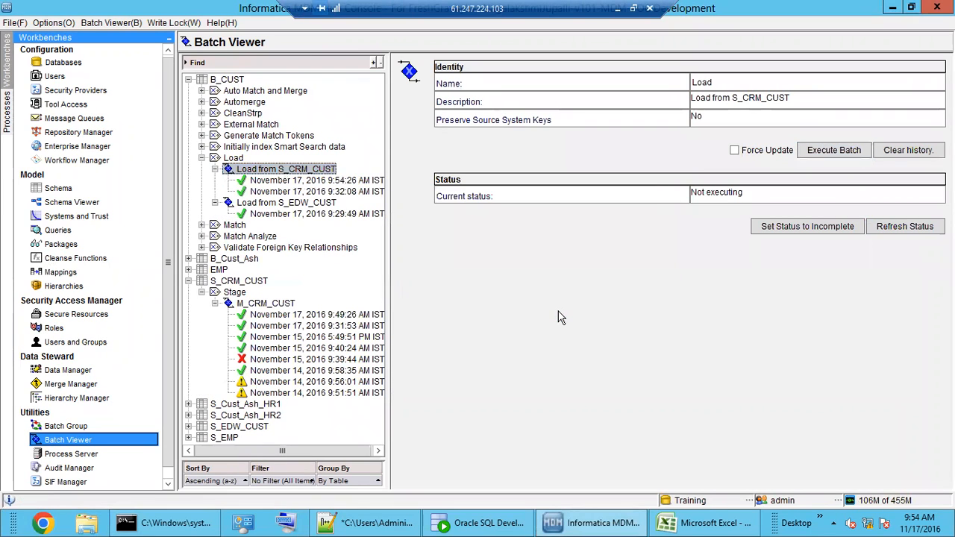
left_click(328, 181)
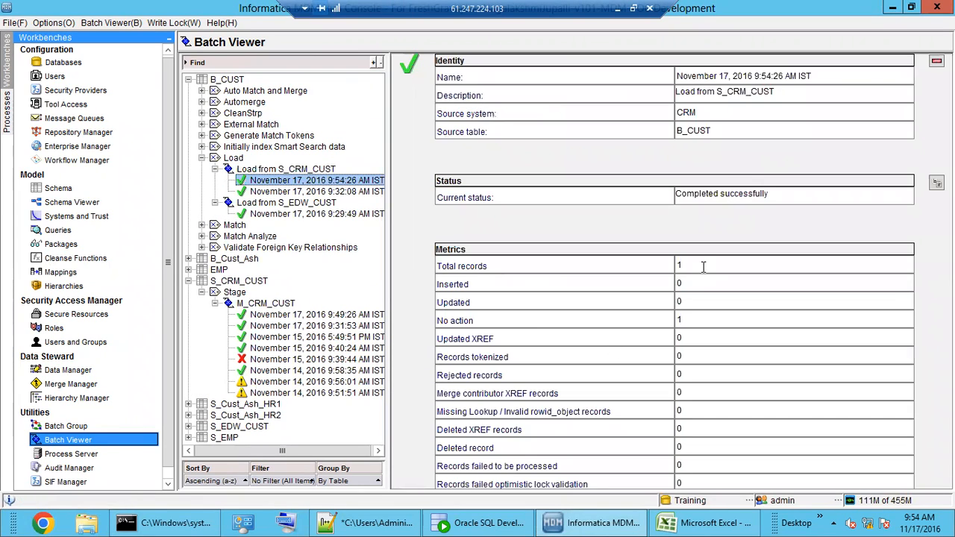
left_click_drag(686, 266, 676, 321)
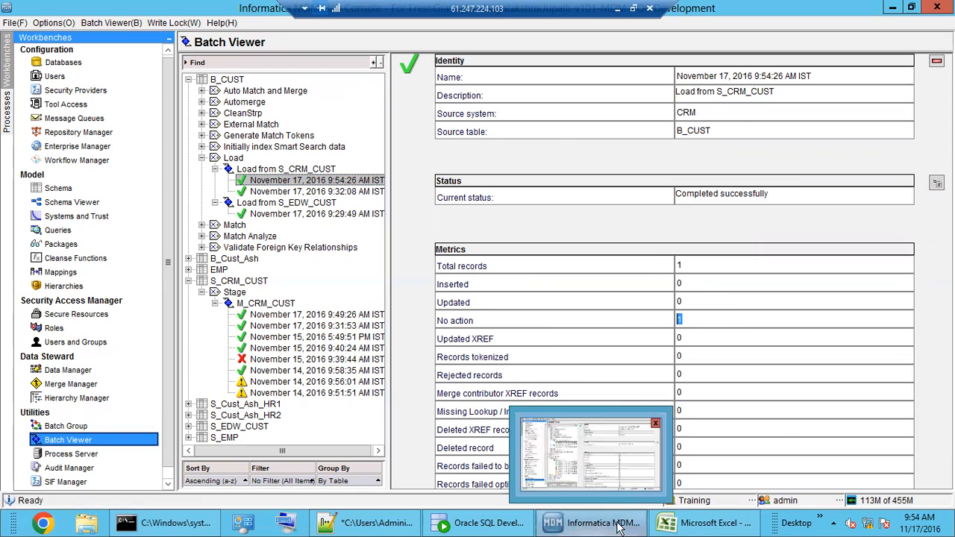
Compare cell E1 with E11 in Microsoft Excel, and relate them to the load job's No action metric in Informatica MDM
left_click(677, 528)
left_click(268, 318)
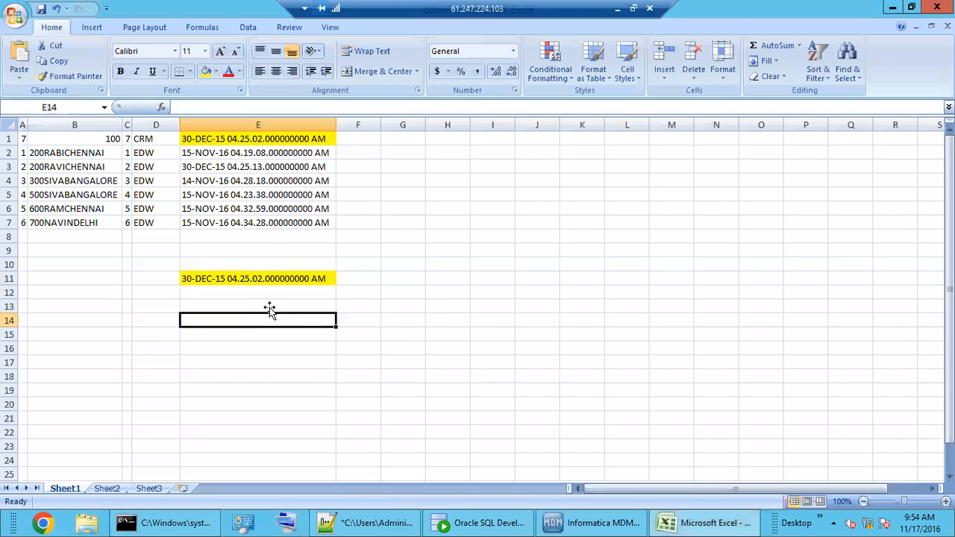
left_click(249, 141)
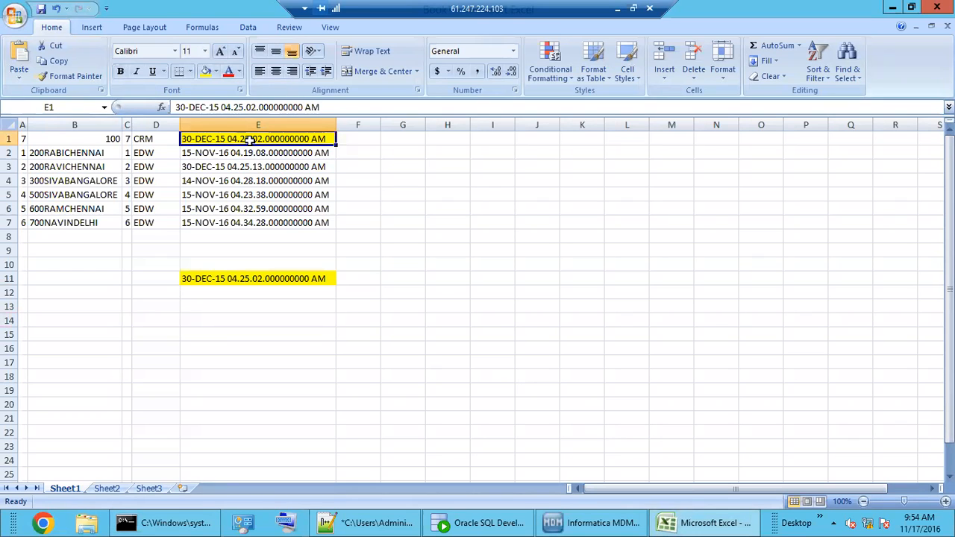
left_click(236, 280)
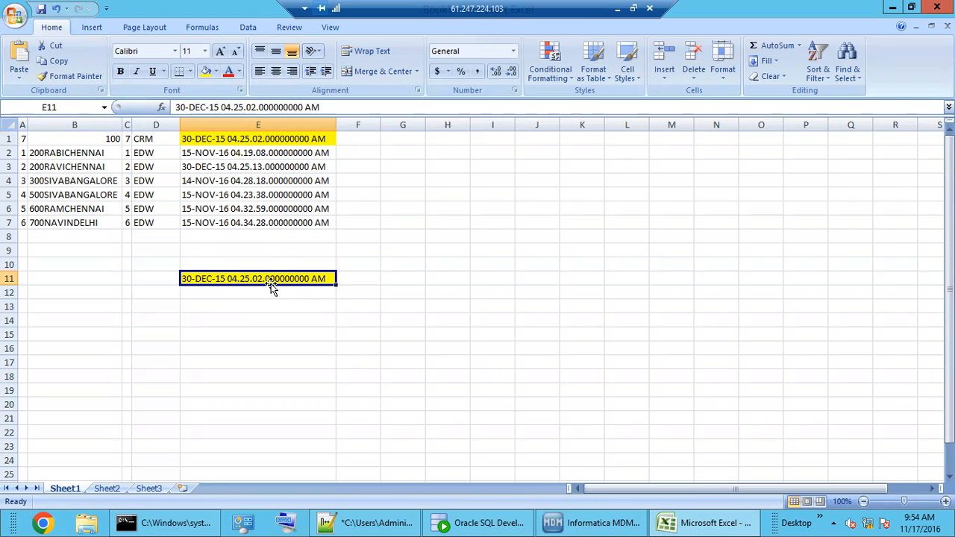
left_click(286, 142)
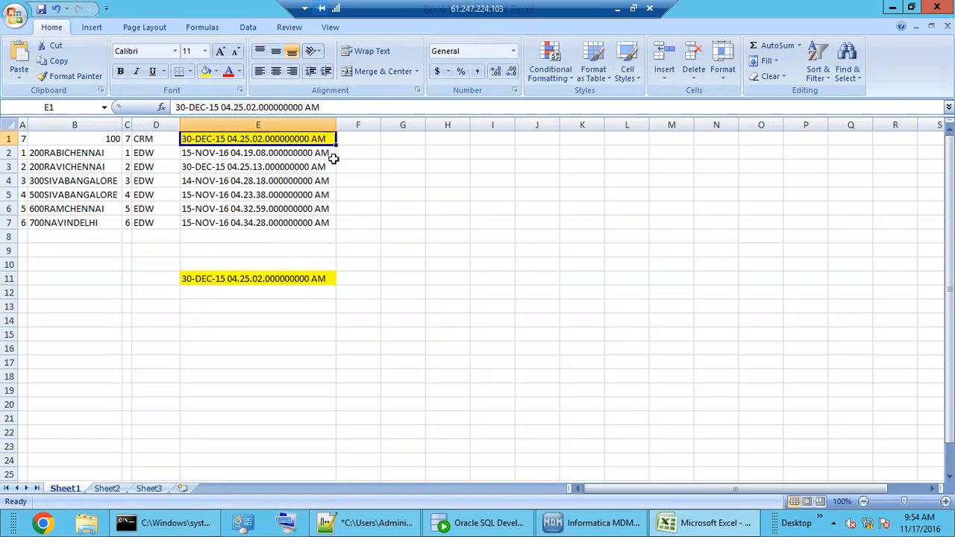
left_click(586, 522)
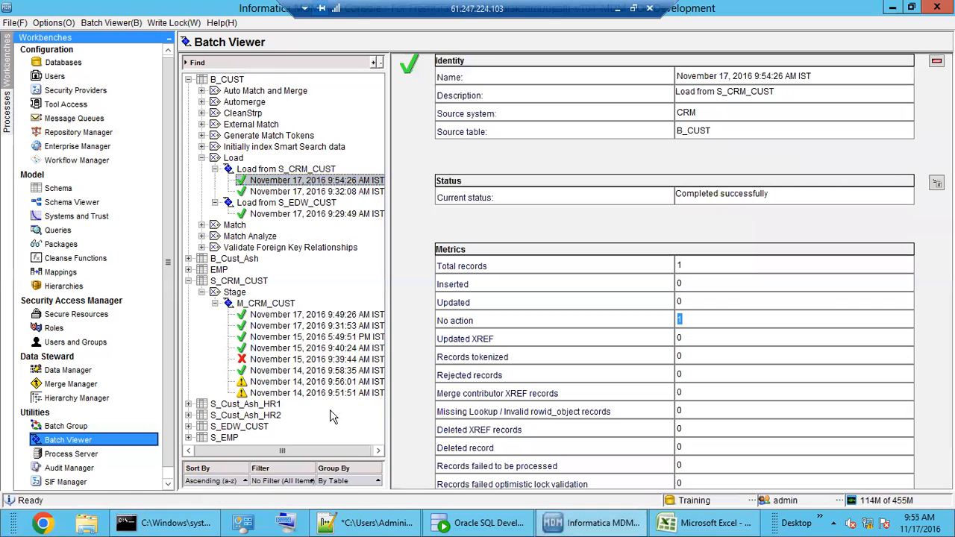
Open the C_B_CUST table's data in Oracle SQL Developer and examine the CRM record's CUST_ID, CUST_NAME, ADDRESS and date columns
left_click(478, 522)
left_click_drag(238, 441, 238, 119)
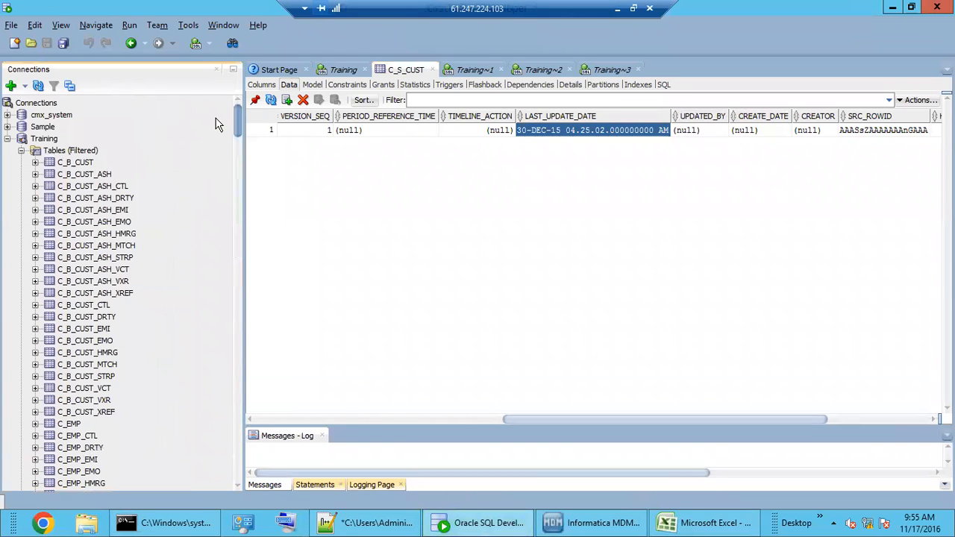
left_click(76, 163)
left_click_drag(572, 419, 911, 415)
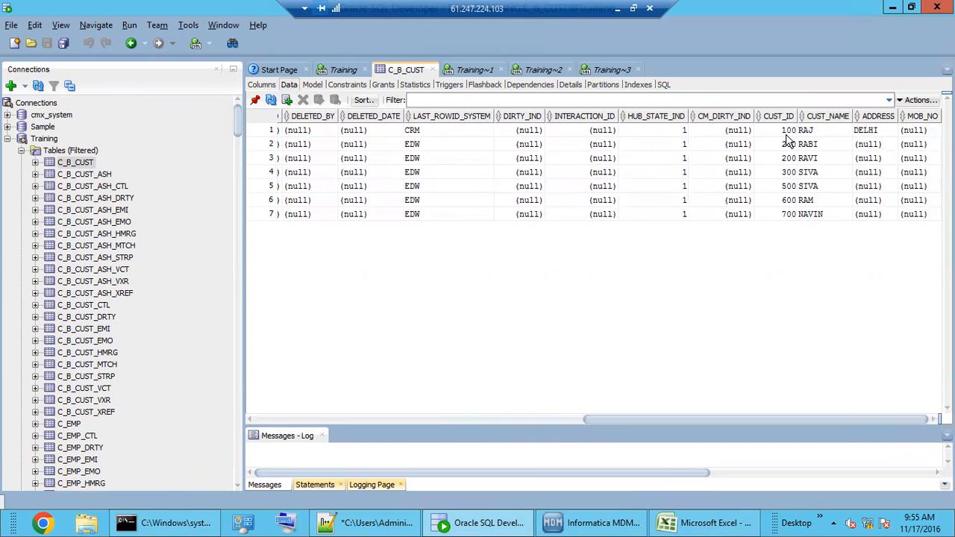
left_click(872, 130)
left_click_drag(821, 131, 795, 133)
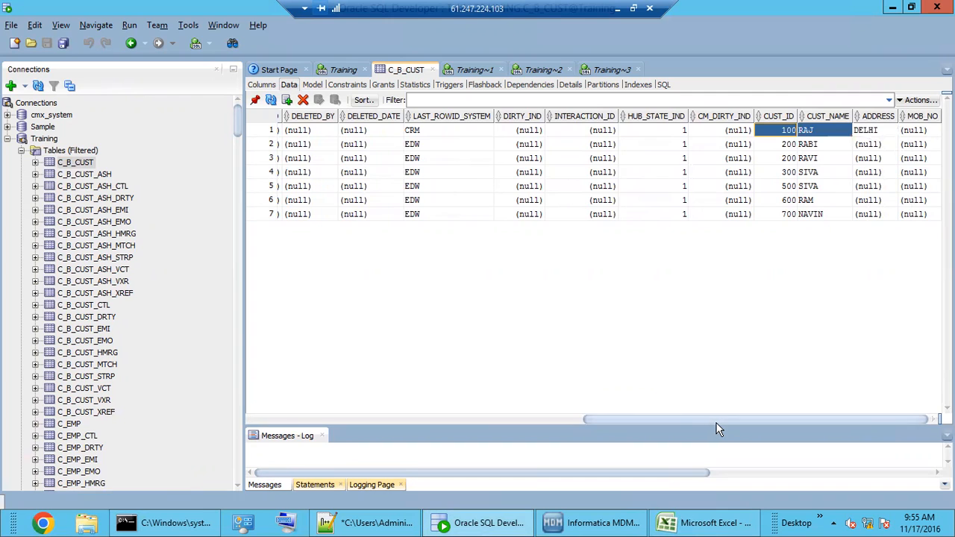
left_click_drag(589, 420, 375, 430)
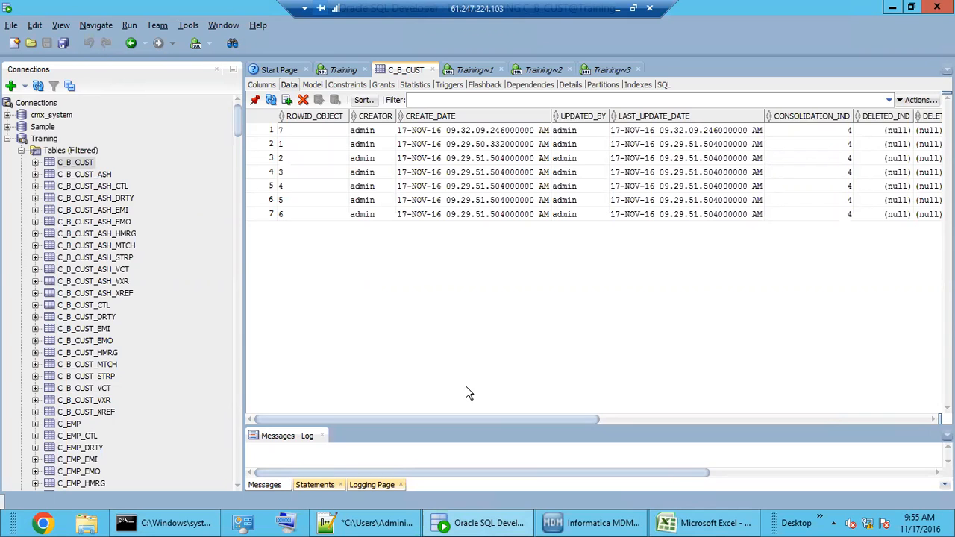
Run the Load from S_CRM_CUST batch job in Informatica MDM with Force Update enabled
left_click(575, 524)
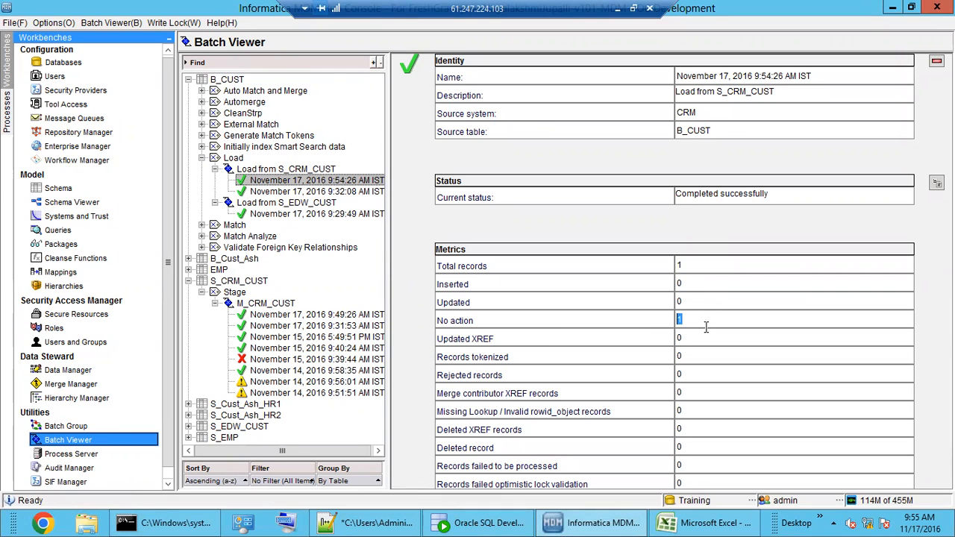
left_click(295, 170)
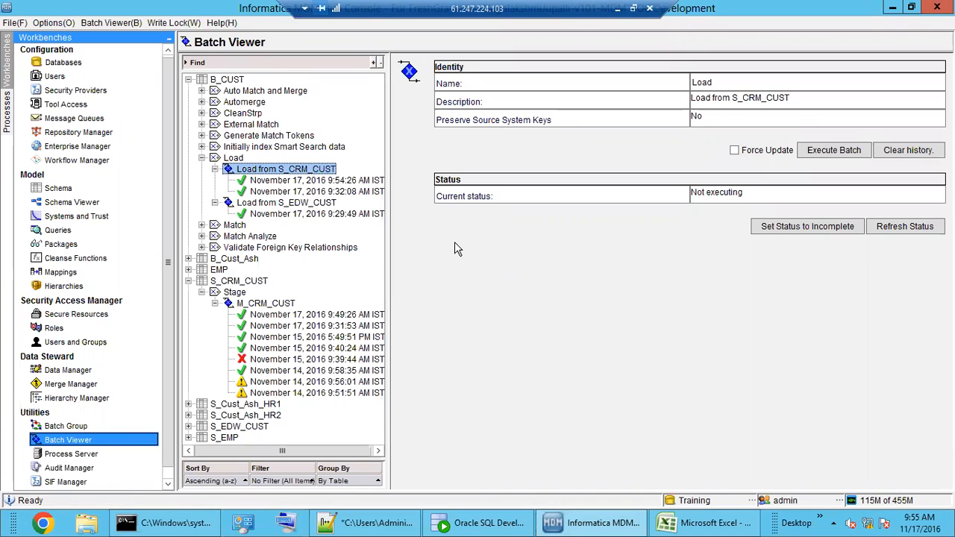
left_click(738, 154)
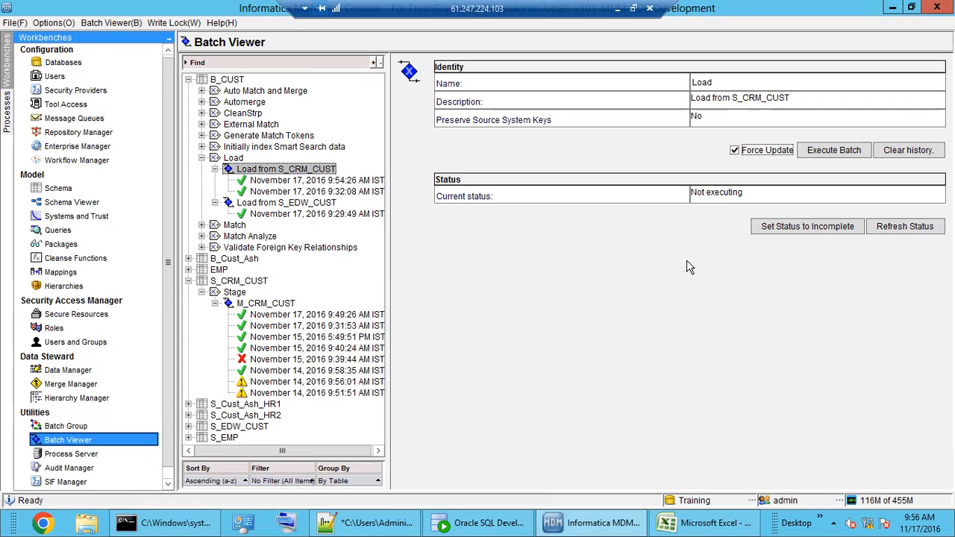
left_click(831, 155)
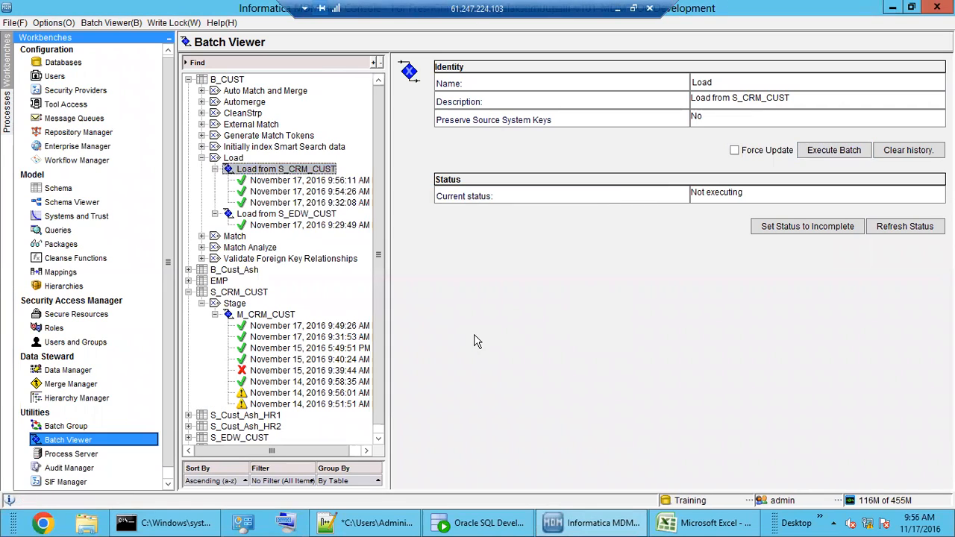
Check the Total records, Updated and Updated XREF metrics of the latest Load from S_CRM_CUST run
left_click(309, 182)
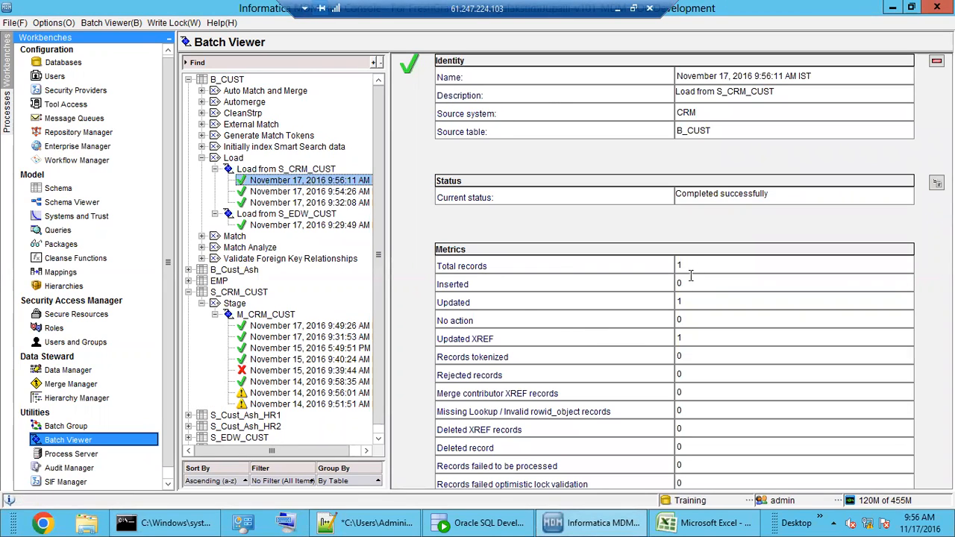
left_click_drag(690, 261, 660, 264)
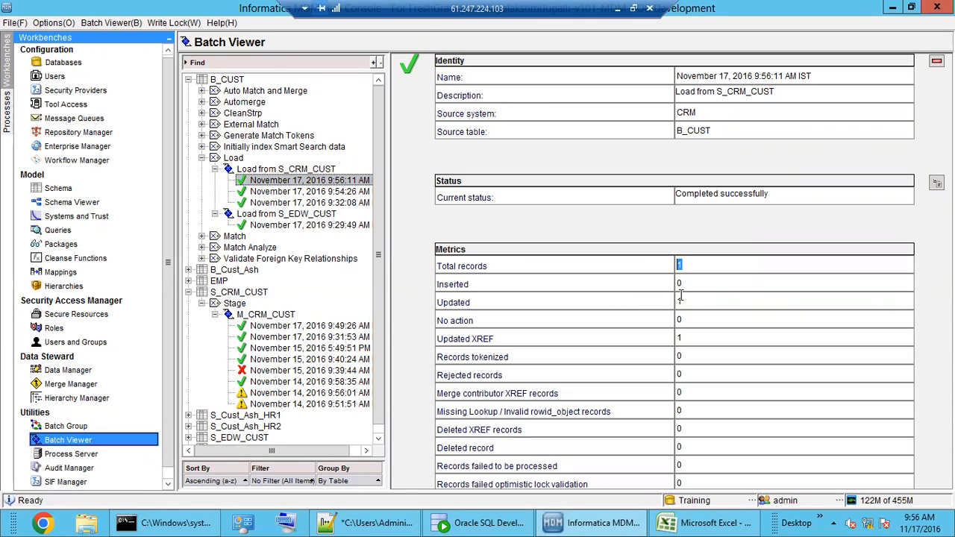
left_click_drag(691, 299, 653, 300)
left_click_drag(692, 340, 670, 341)
Reopen the Load from S_CRM_CUST job, then in Oracle SQL Developer refresh C_B_CUST and check the CRM record's ADDRESS
left_click(277, 171)
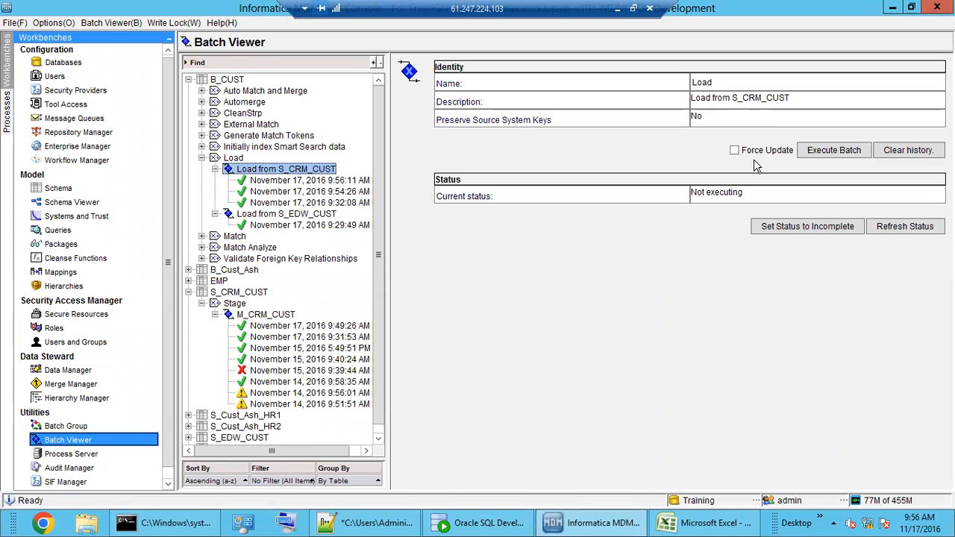
left_click(482, 523)
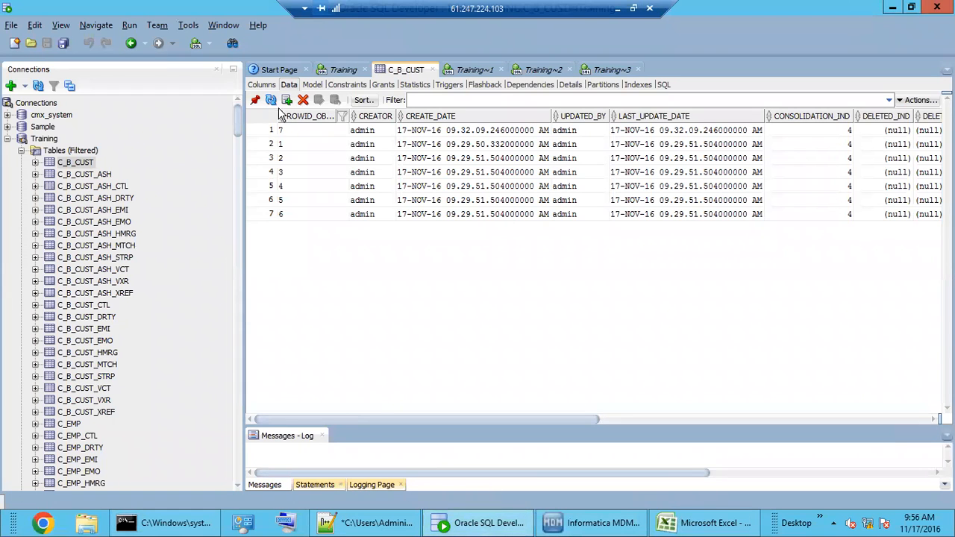
left_click(271, 100)
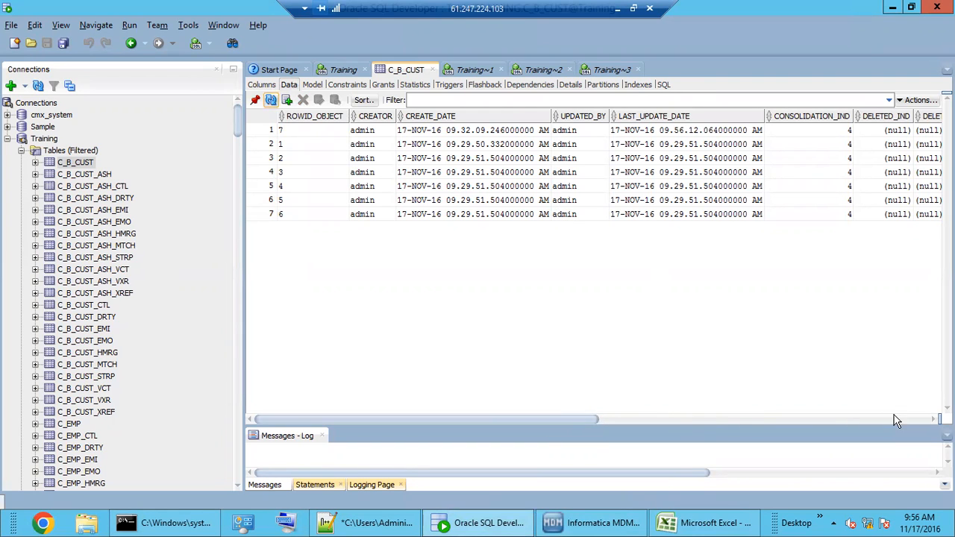
left_click_drag(416, 424, 812, 418)
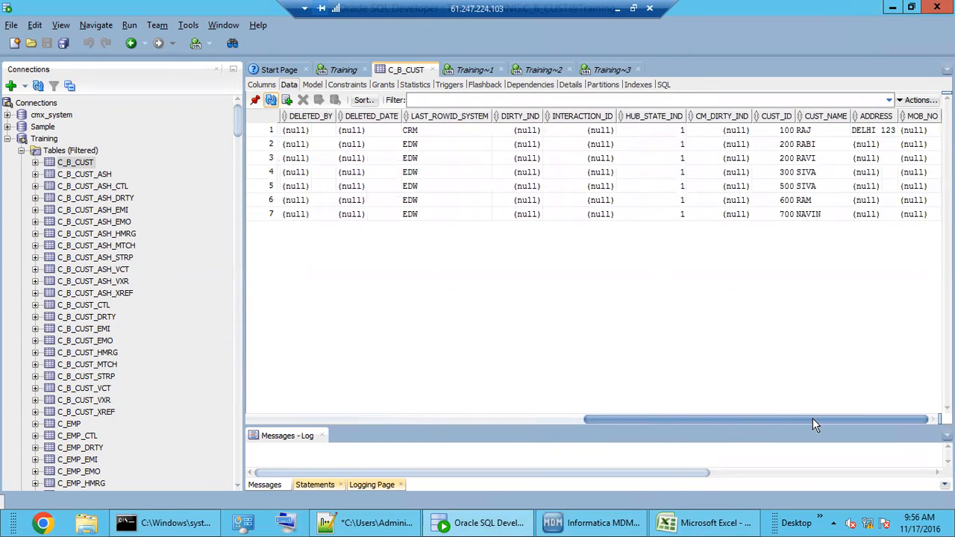
left_click(882, 133)
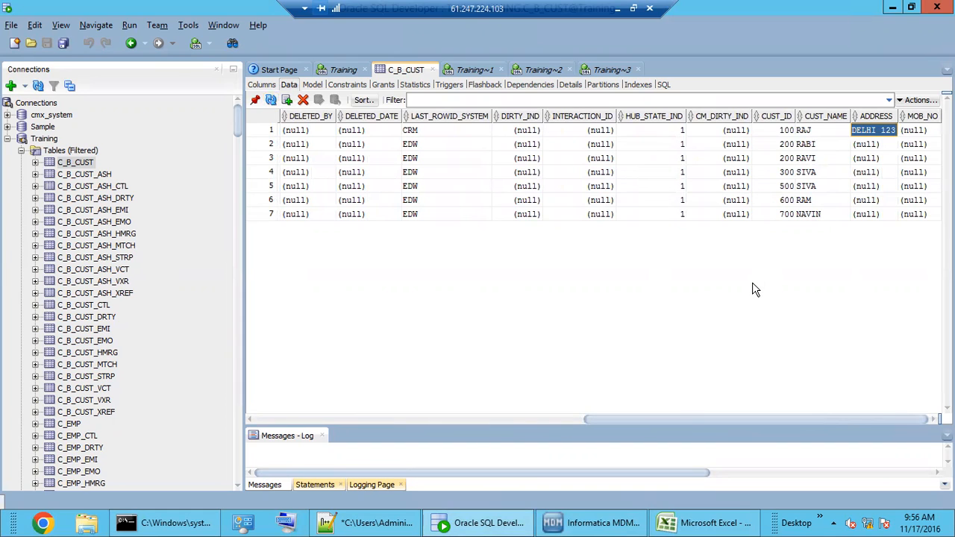
Open the C_B_CUST_XREF table's data and examine the CRM record's source key, ROWID_SYSTEM, ADDRESS and date columns
left_click(102, 414)
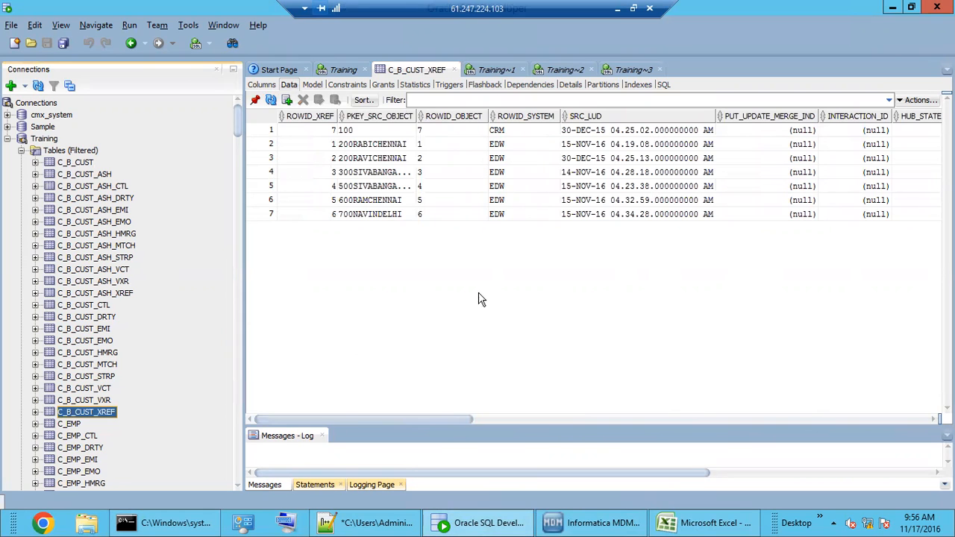
left_click_drag(381, 133, 505, 138)
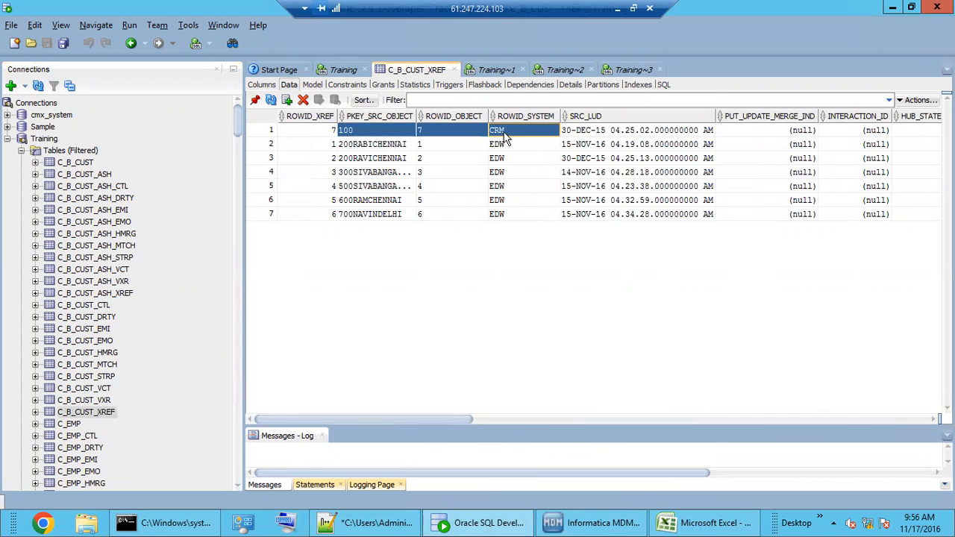
left_click_drag(457, 420, 925, 420)
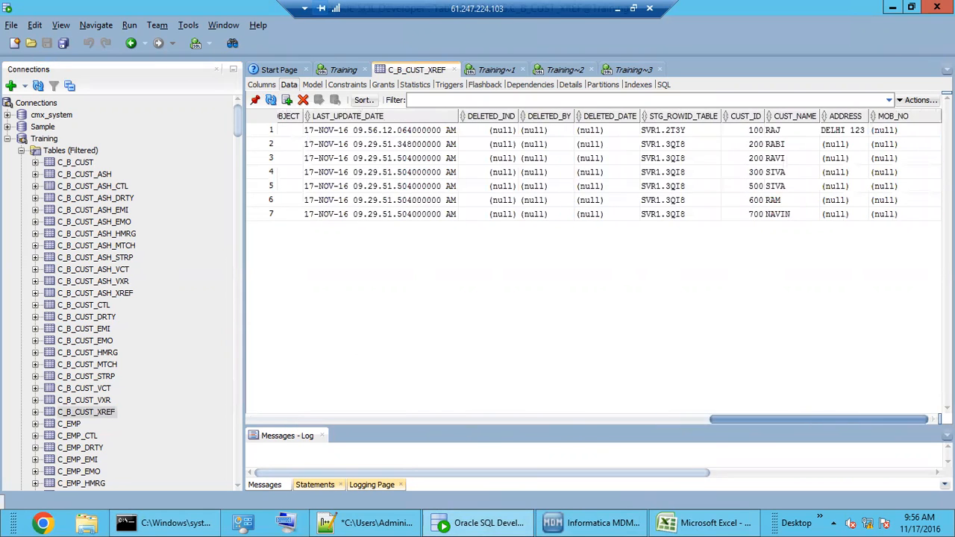
left_click(848, 135)
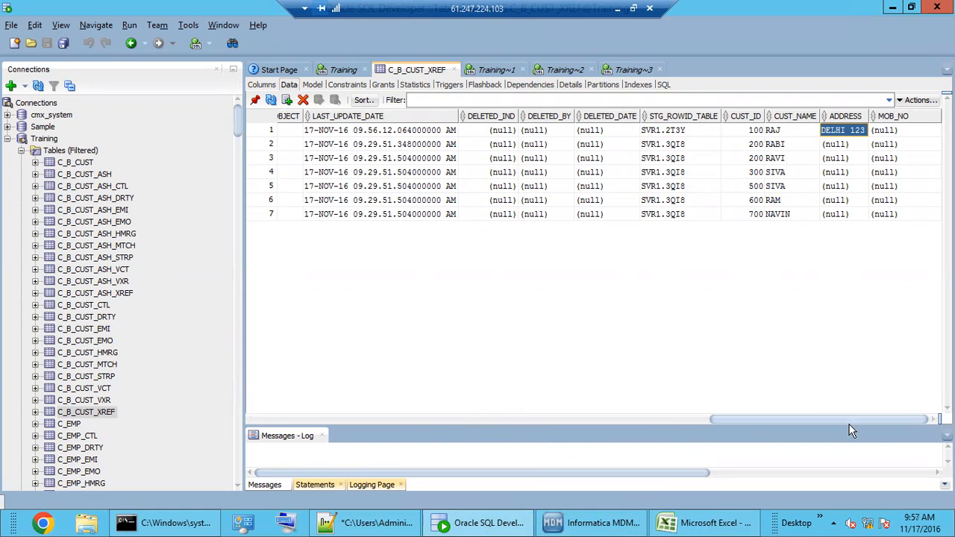
left_click_drag(851, 425, 821, 425)
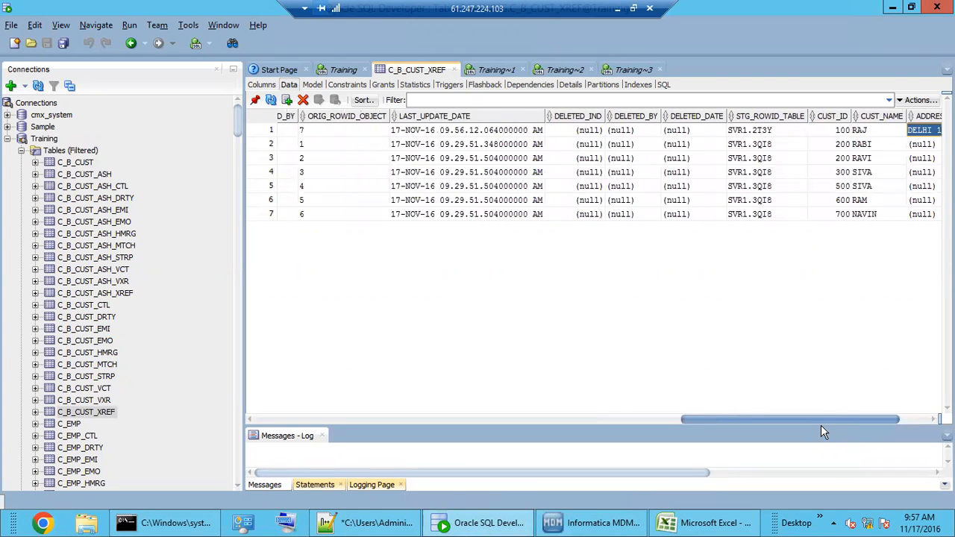
left_click_drag(821, 424, 359, 424)
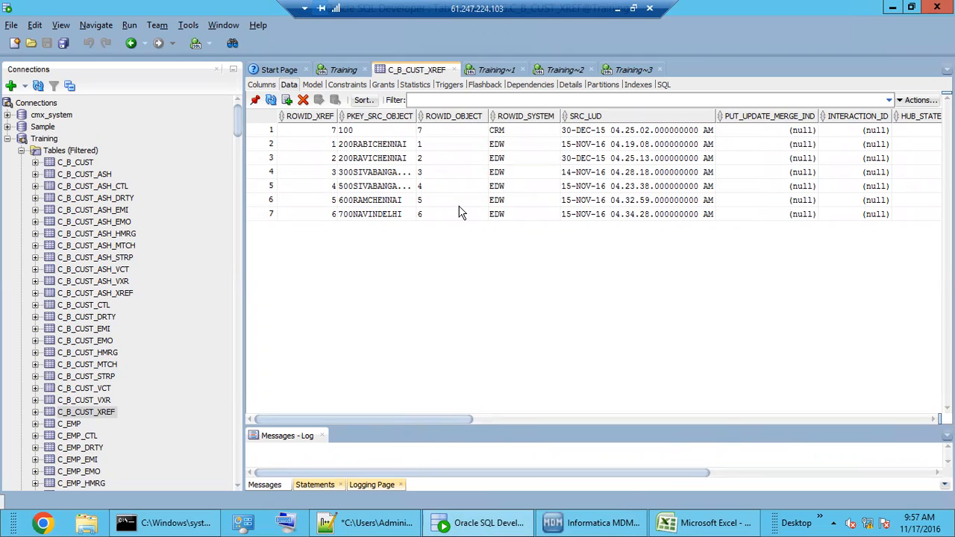
Compare the ROWID_OBJECT values in C_B_CUST_XREF with those in C_B_CUST, including the CRM record's row
left_click(443, 134)
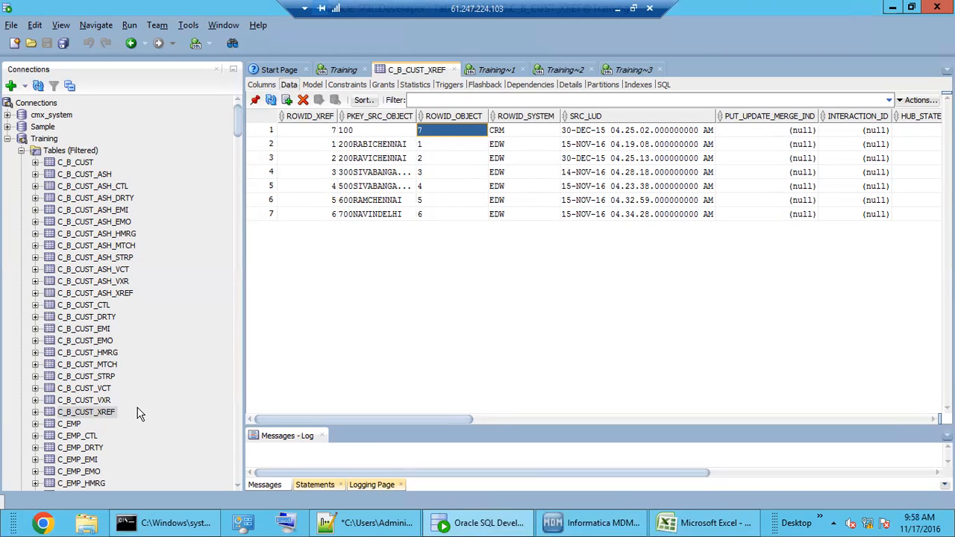
left_click(81, 166)
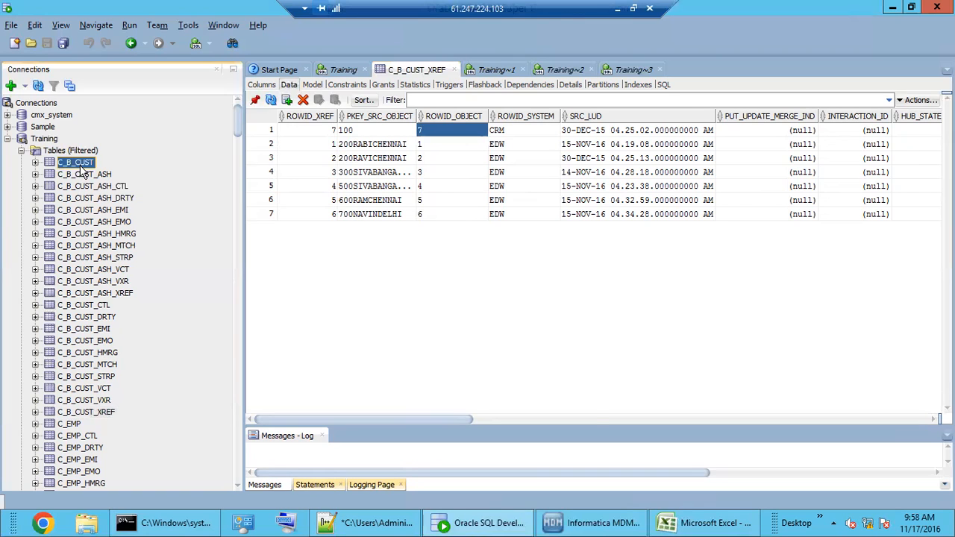
left_click_drag(315, 132, 316, 215)
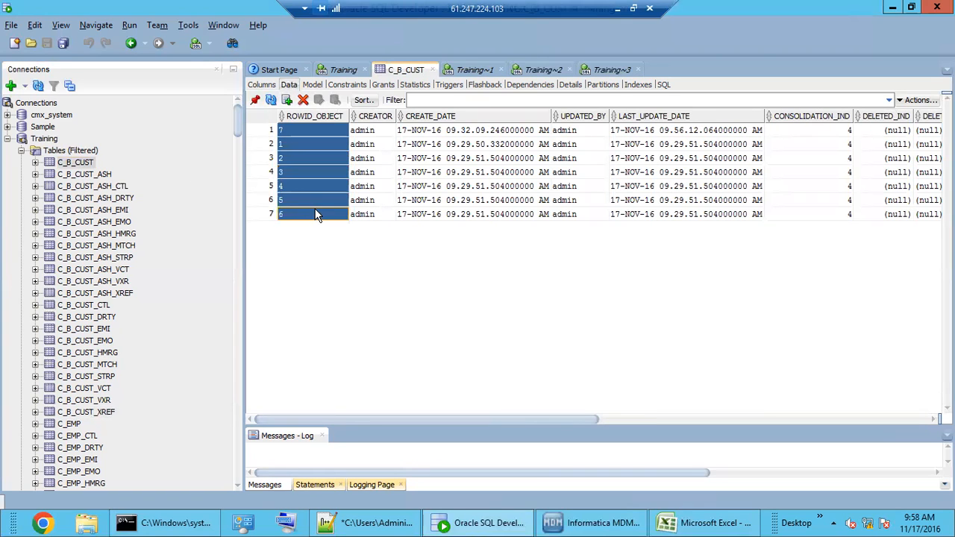
left_click(98, 413)
left_click_drag(446, 131, 445, 214)
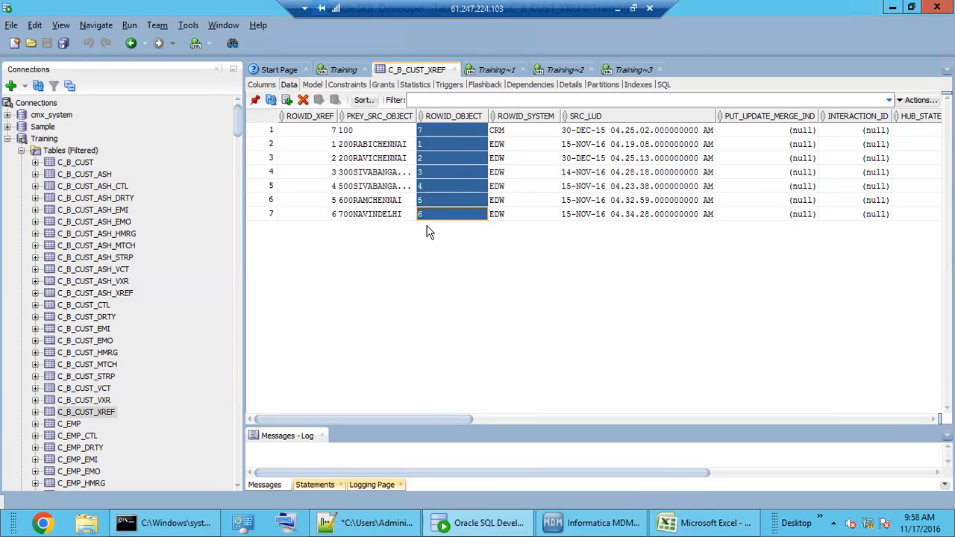
left_click(446, 186)
left_click_drag(450, 130, 450, 214)
left_click_drag(525, 132, 461, 132)
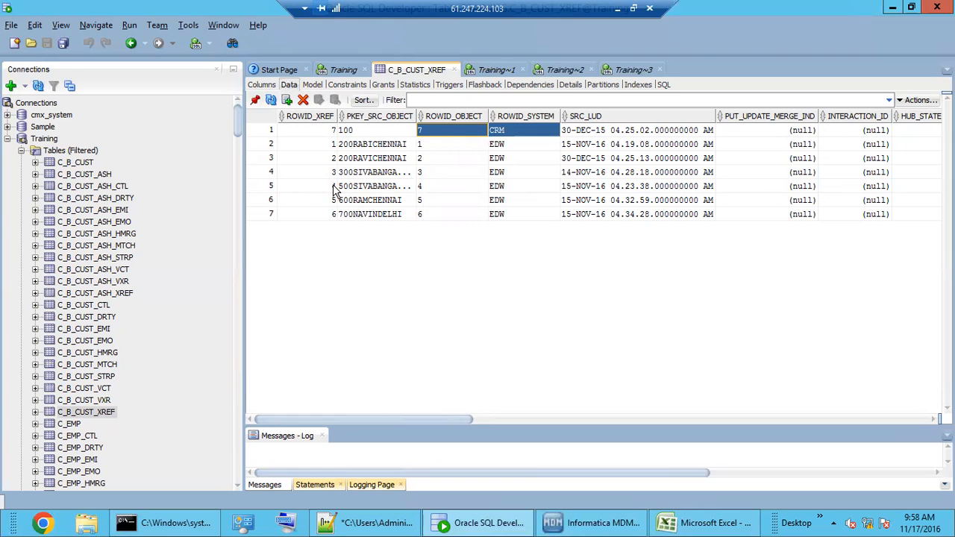
Open the C_B_CUST data again and examine ROWID_OBJECT in the first two rows
left_click(78, 162)
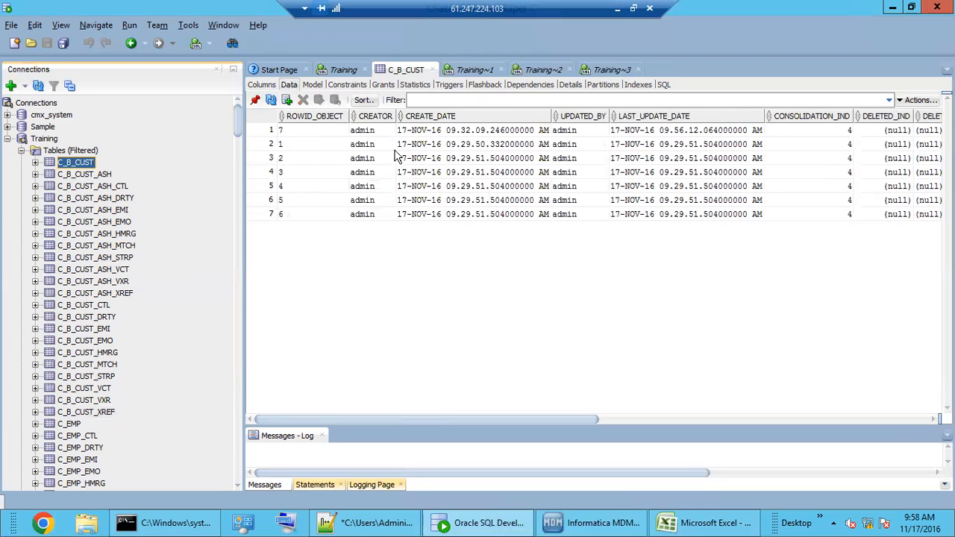
left_click(299, 130)
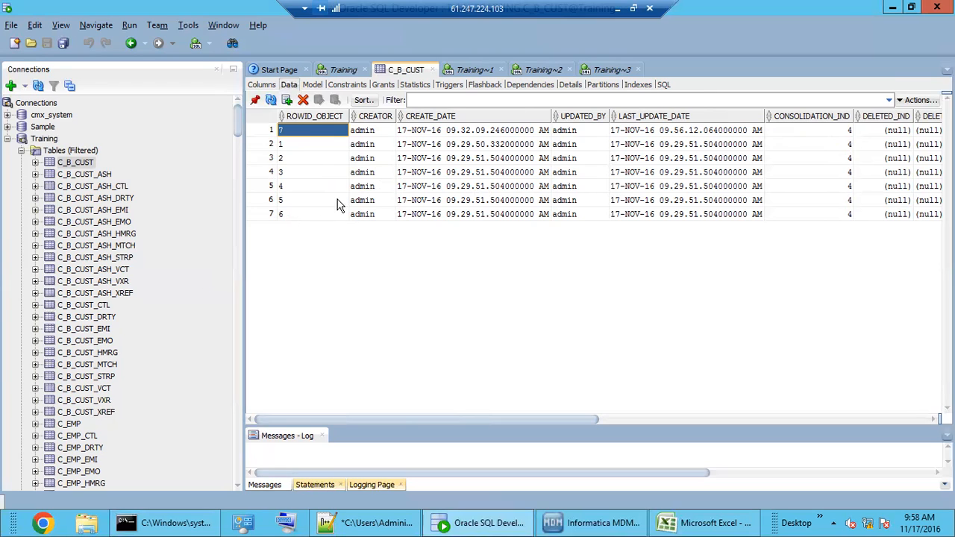
left_click(307, 140)
left_click(308, 125)
Reopen the C_B_CUST_XREF data and examine PKEY_SRC_OBJECT in several EDW rows and ROWID_SYSTEM in the CRM row
left_click(131, 293)
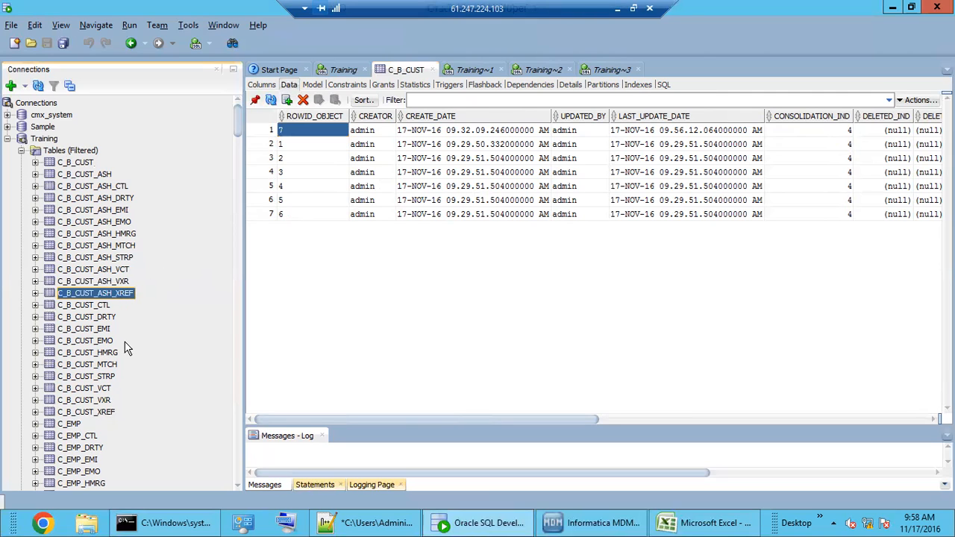
left_click(109, 424)
left_click(111, 414)
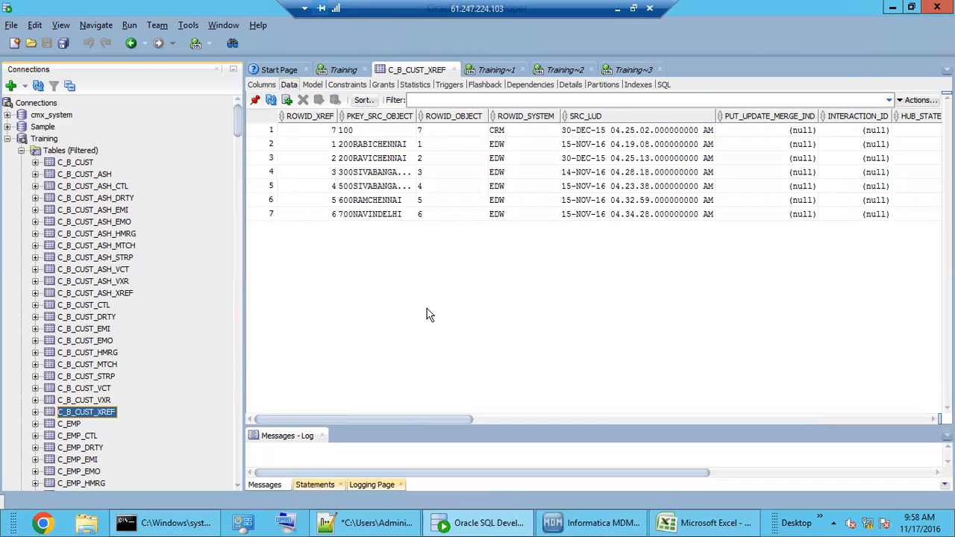
left_click(384, 146)
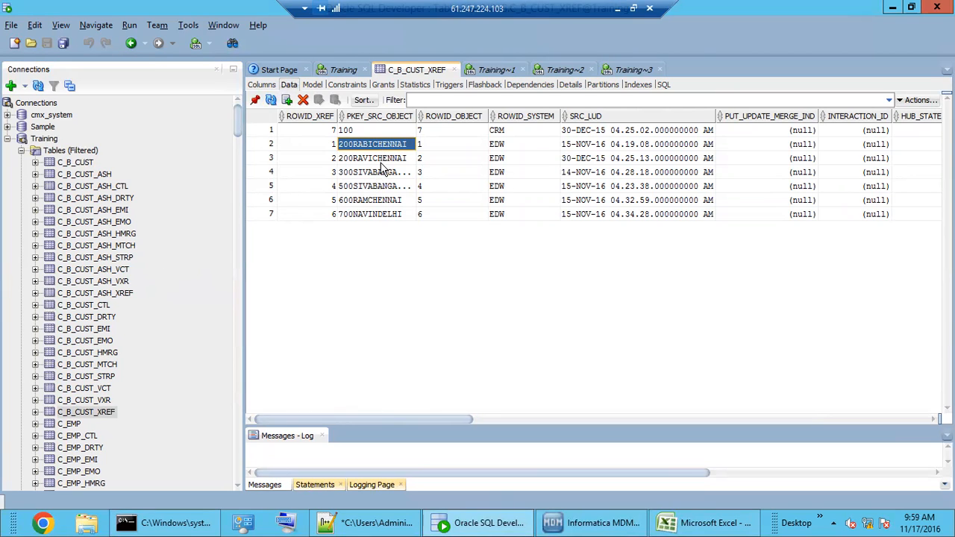
left_click(386, 172)
left_click(387, 214)
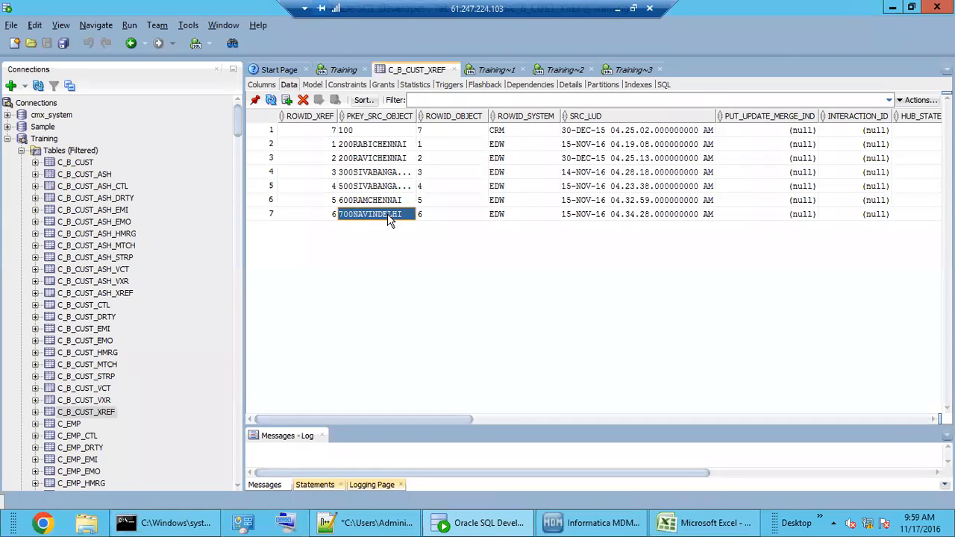
left_click(505, 132)
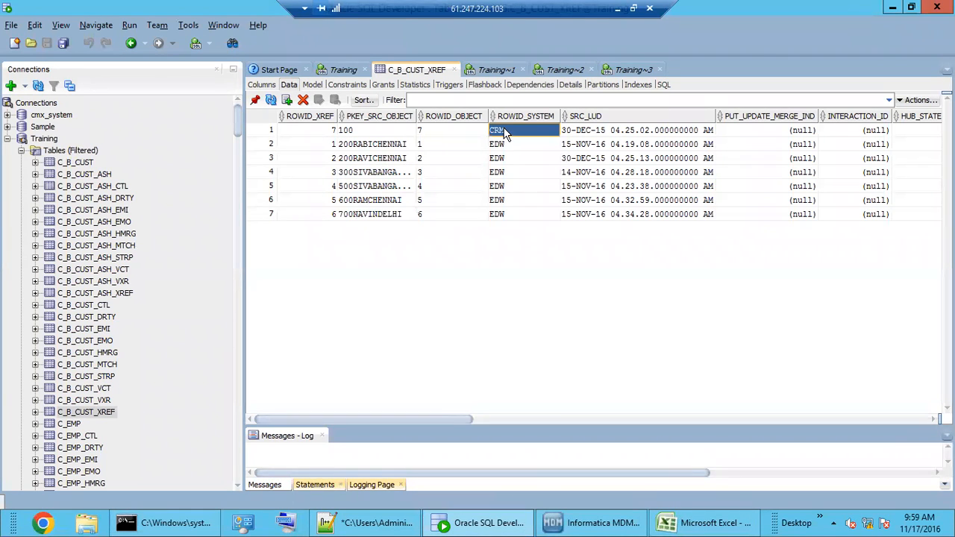
Relate PKEY_SRC_OBJECT to ROWID_SYSTEM for the third XREF row and for the CRM row
left_click(373, 160)
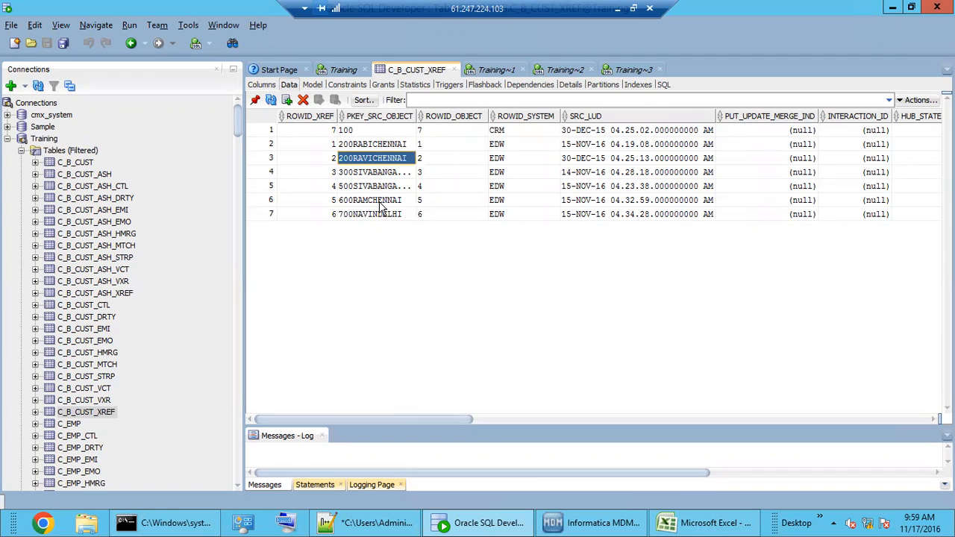
left_click(499, 160)
left_click(380, 164)
left_click(514, 165)
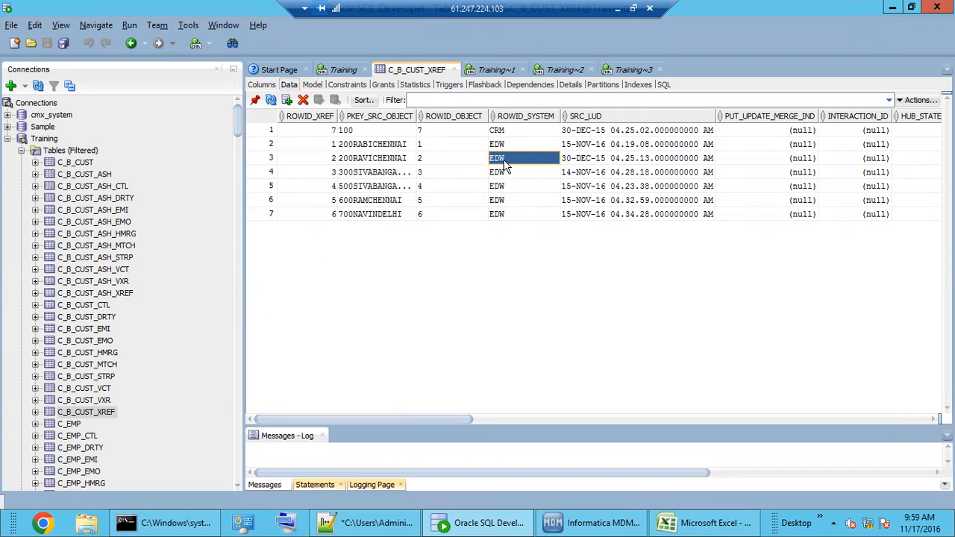
left_click(389, 164)
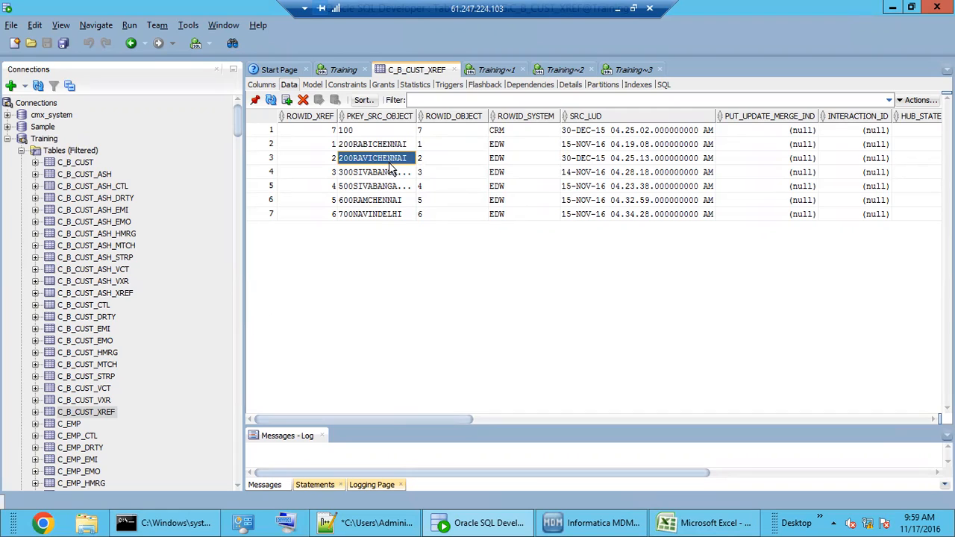
left_click(507, 135)
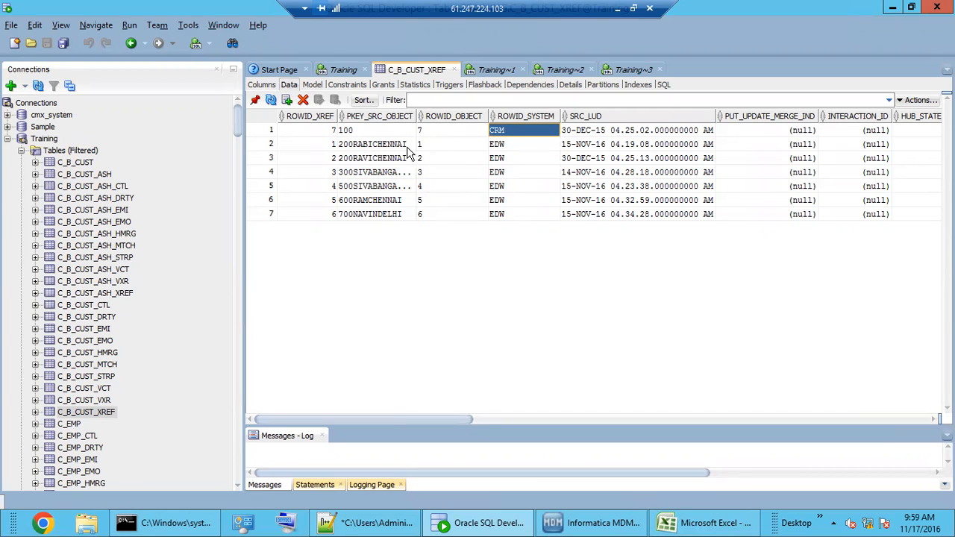
left_click(377, 133)
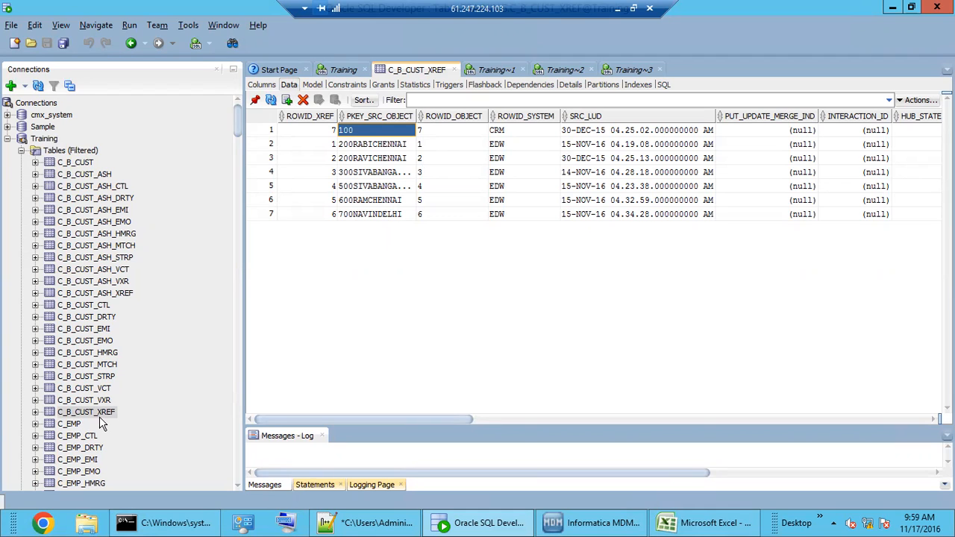
Compare the EDW rows' source keys with the CRM row's key in C_B_CUST_XREF, and view the customer detail columns
left_click(378, 187)
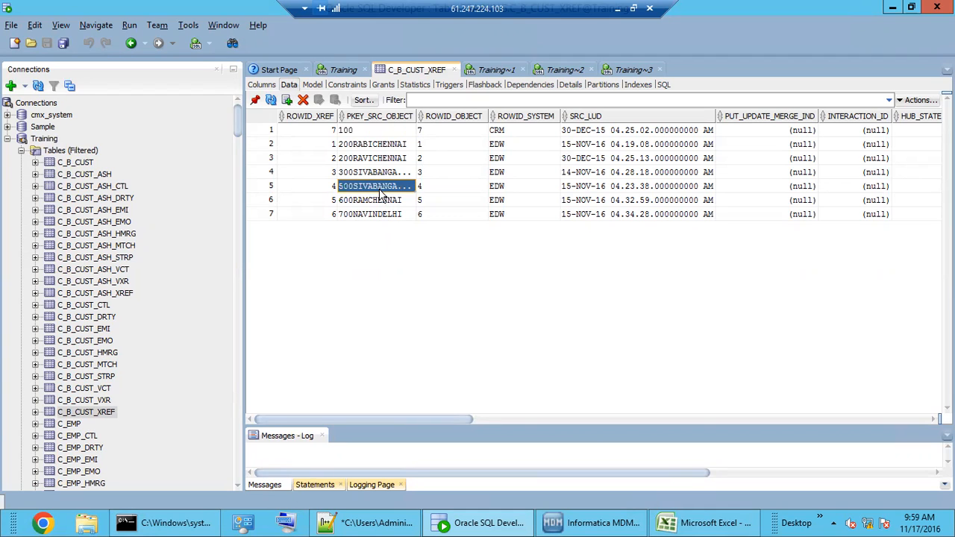
left_click(371, 161)
left_click(375, 186)
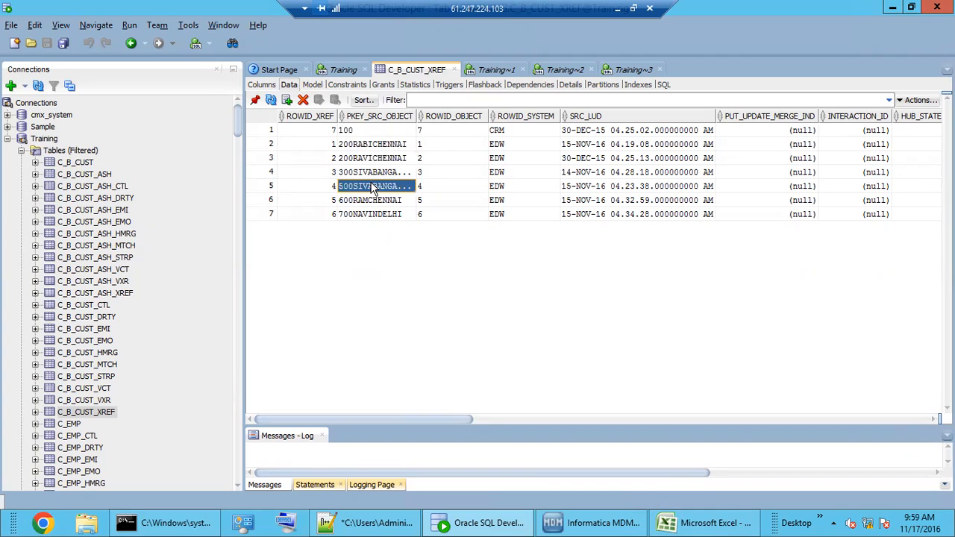
left_click(375, 134)
left_click(514, 176)
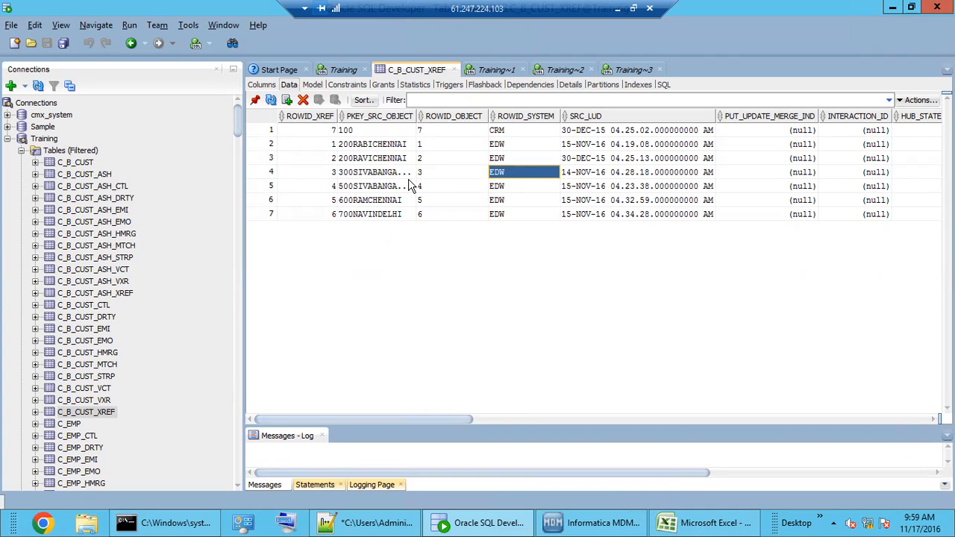
left_click_drag(385, 174, 499, 236)
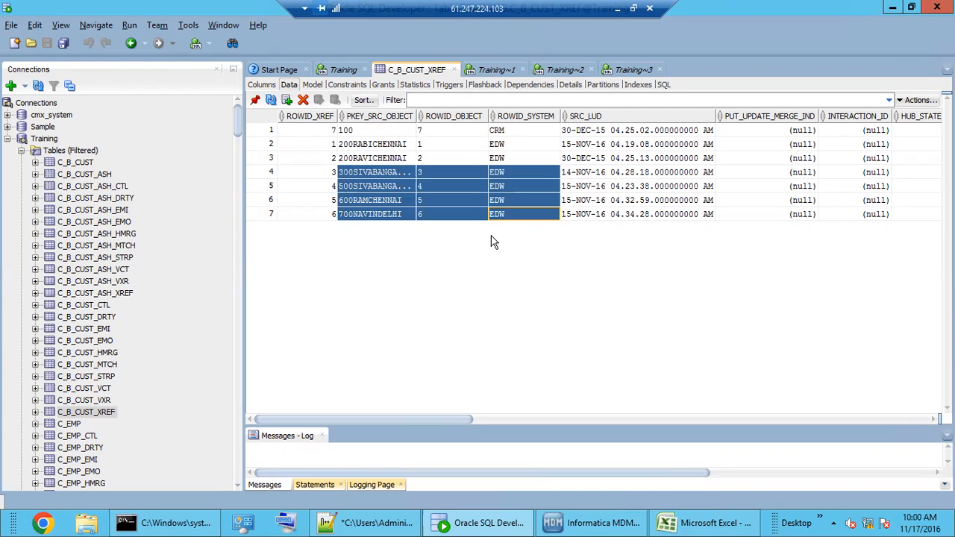
left_click(350, 186)
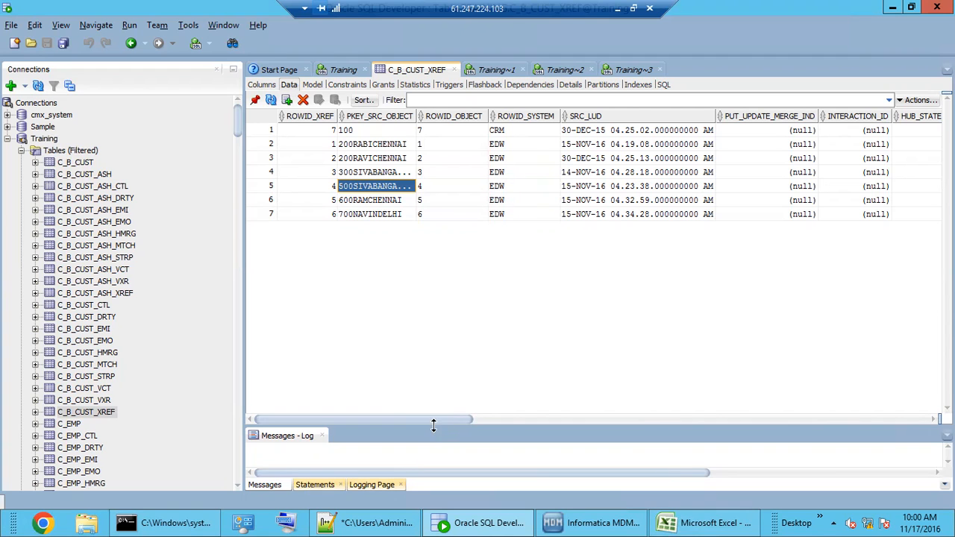
left_click_drag(450, 426, 899, 416)
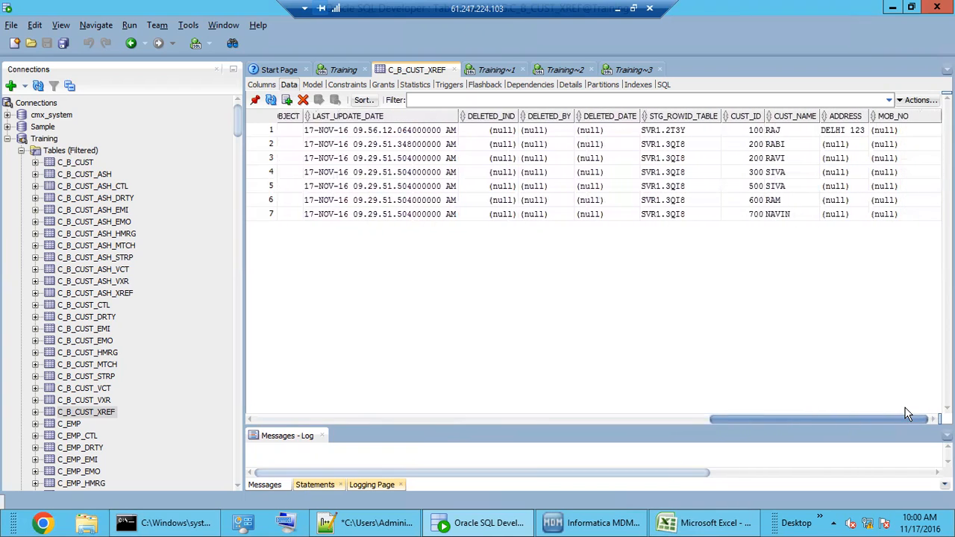
Switch to the Notepad++ class notes and add the heading 'Condition of update in BASE OBJECT table.' below the SRC_LUD note
left_click(387, 525)
left_click(159, 413)
left_click(157, 400)
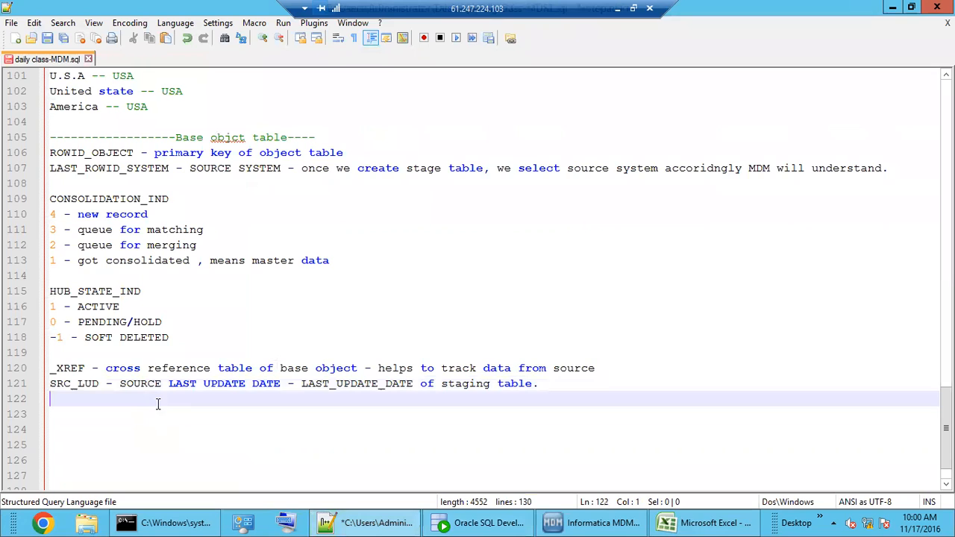
left_click(153, 411)
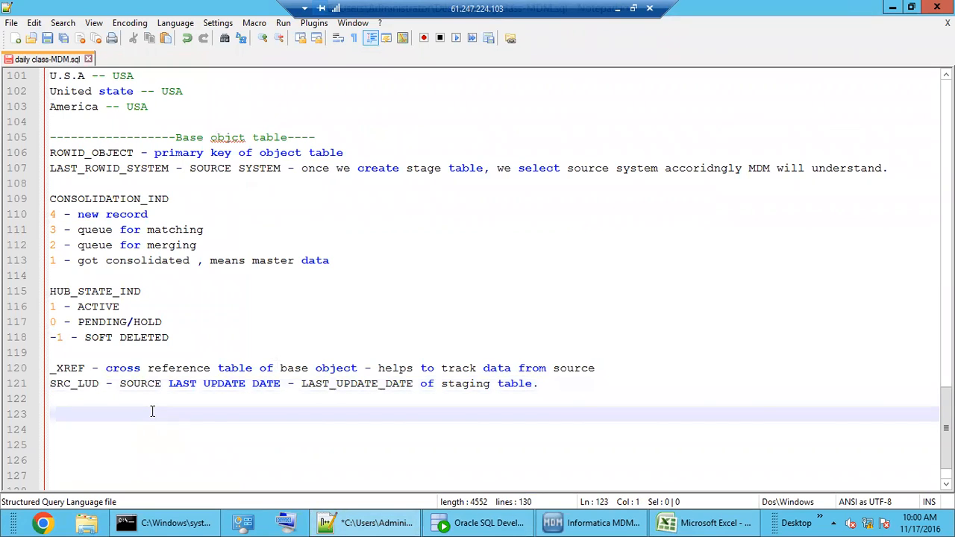
type("Condition of update in BAS")
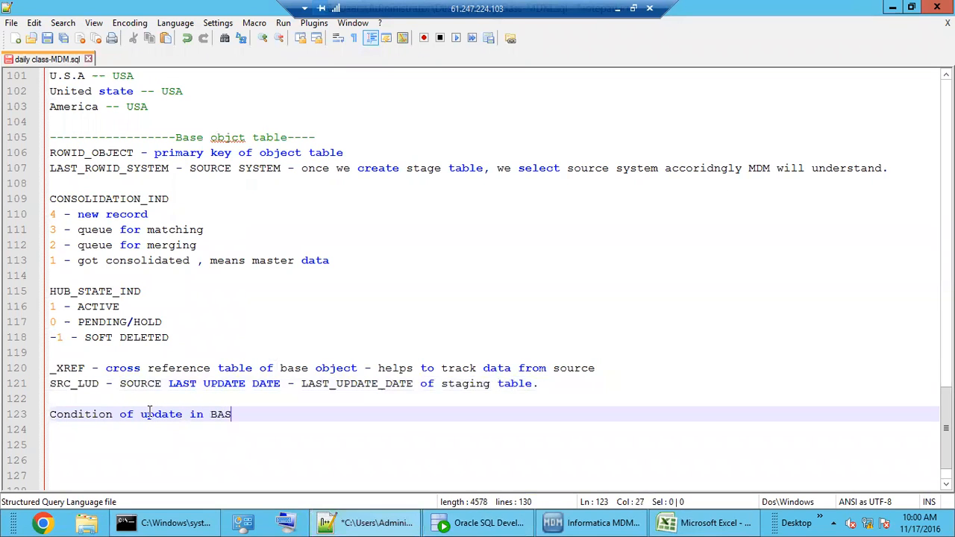
key("BackSpace")
key("BackSpace")
type("SE OBJECT tabl")
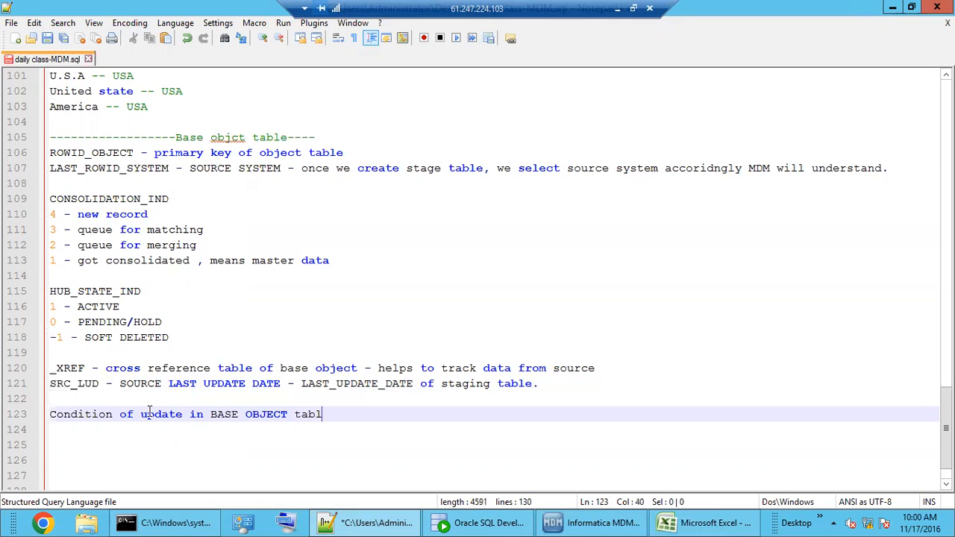
type("e.")
key("Return")
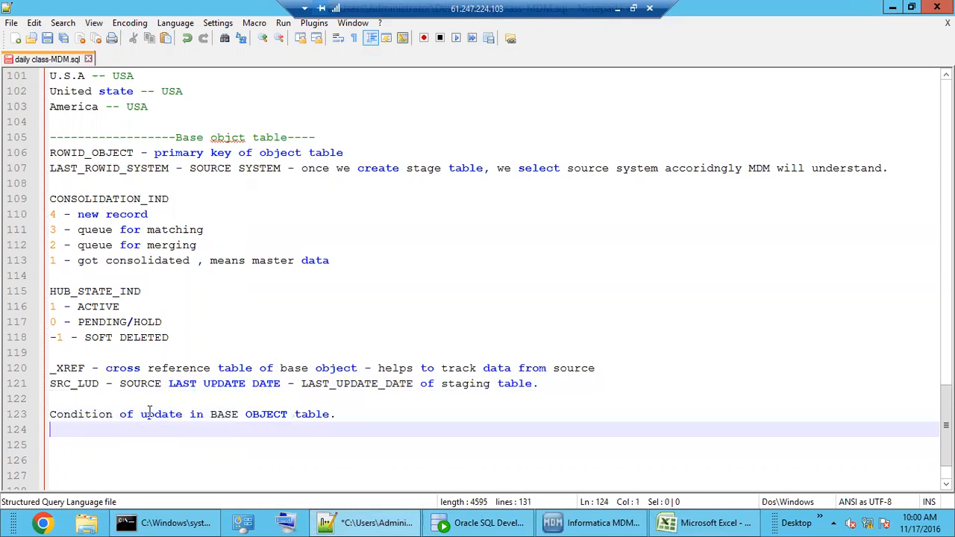
Add the first condition under the heading: '1. it will check data from stage to _XREF table and then checks SRC_LUD'
type("1. it will check data from stage to _X")
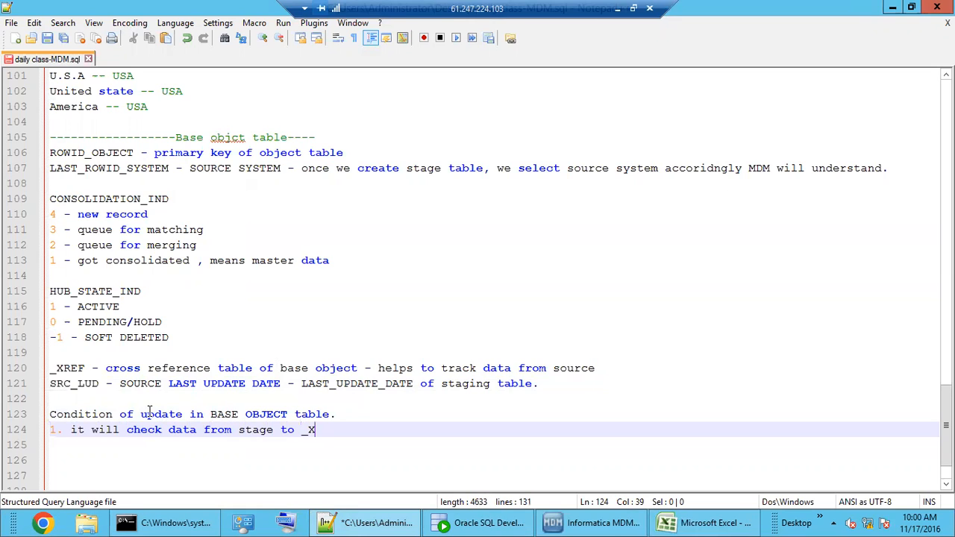
type("REF table and then")
type("checks ")
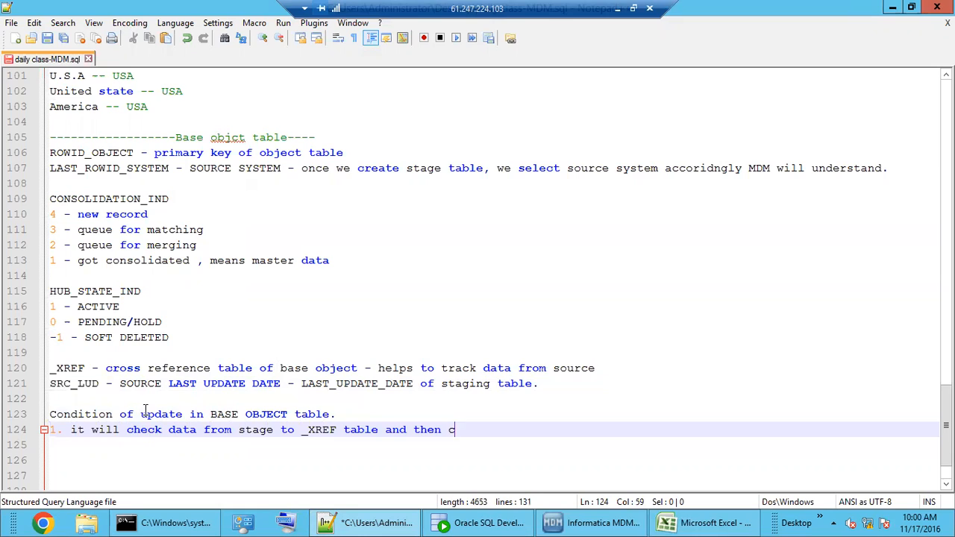
type("SR")
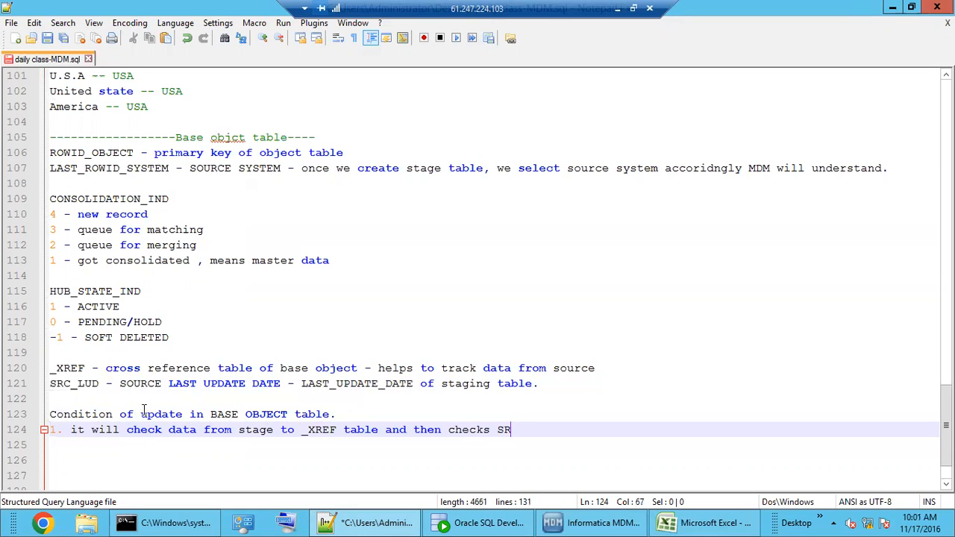
type("C_LUD")
key("Return")
Add the line 'if SRC_LUD is same then data will be ignored means no update.'
type("if SRC_L")
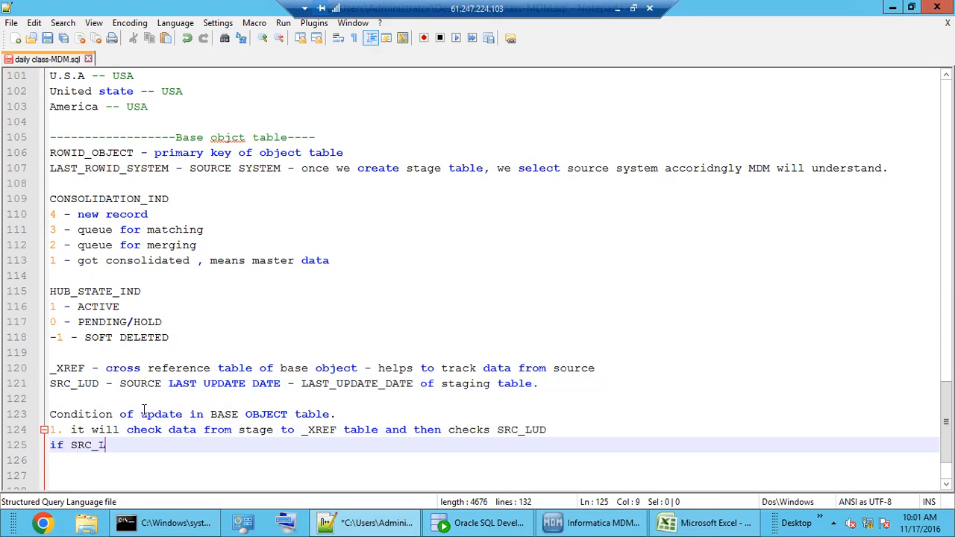
type("UD is sa")
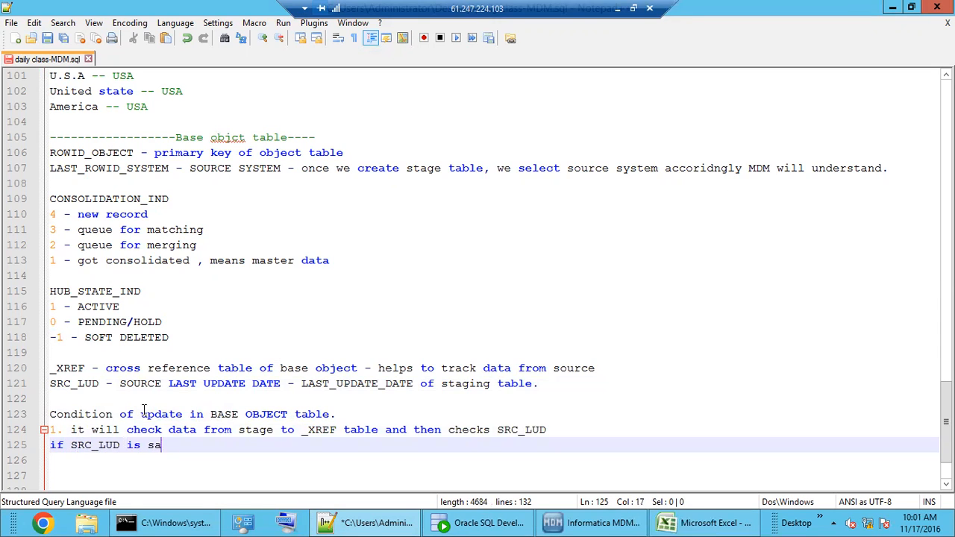
type("me then d")
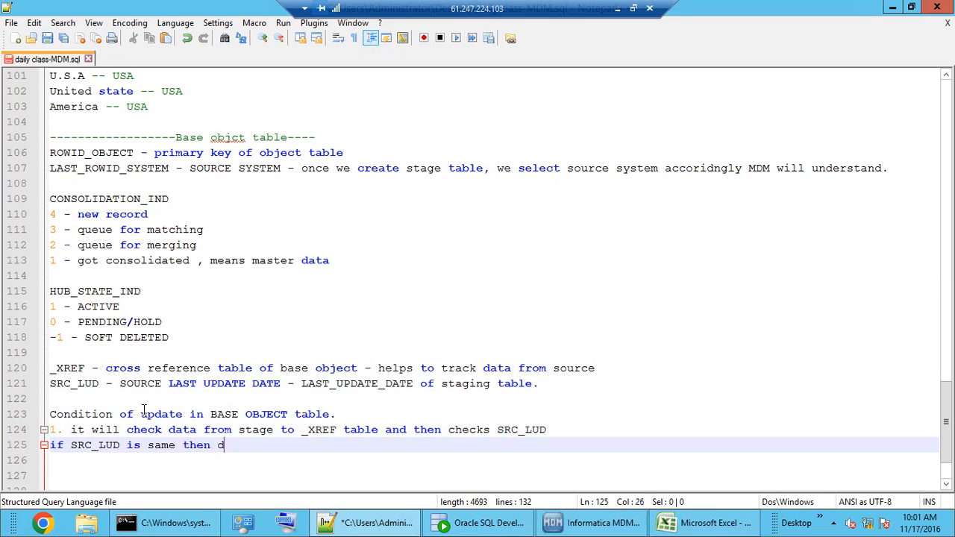
type("ata will be ignre")
type("d")
key("BackSpace")
key("BackSpace")
key("BackSpace")
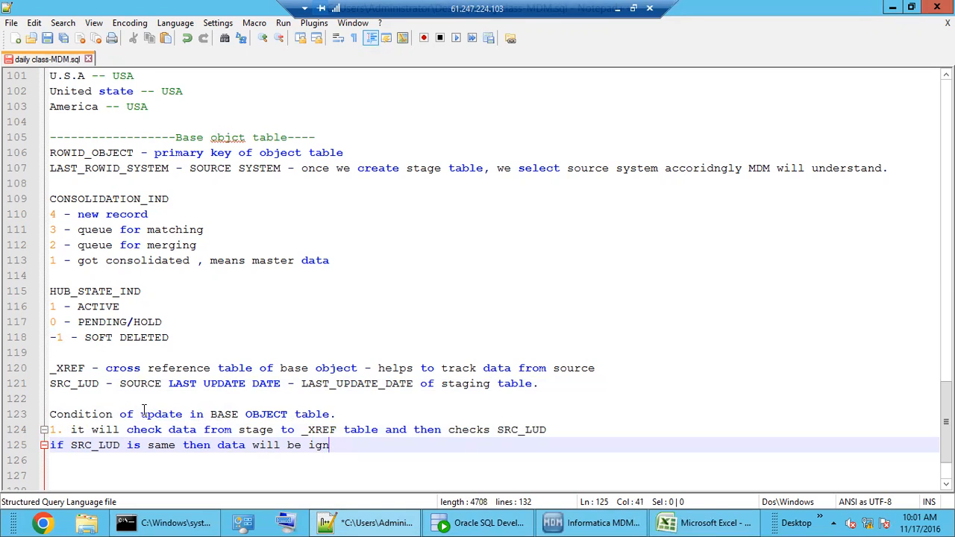
type("ored means no update")
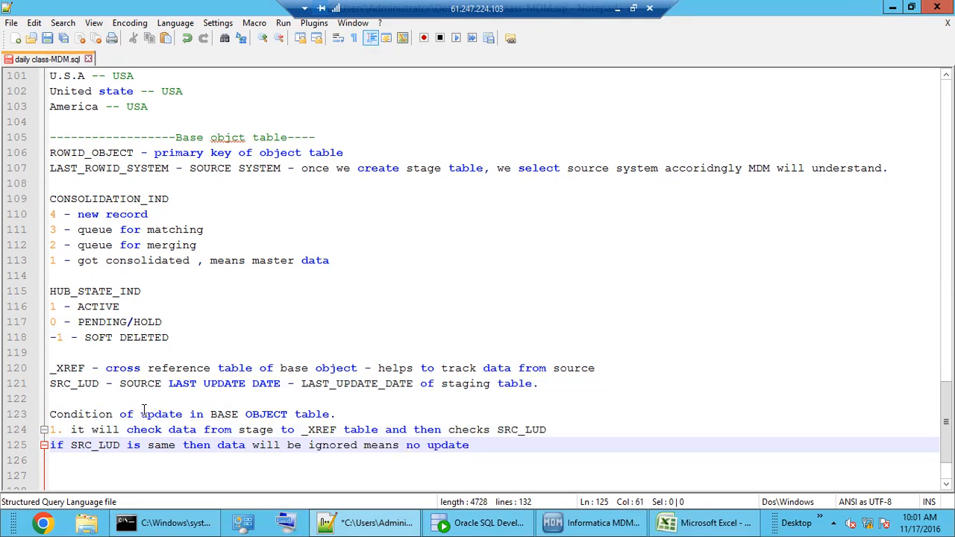
type(".")
key("Return")
Add the line 'if we enable FORCE UPDATE - then it will ignore SRC_LUD check and it will update data forcefully in base object.'
type("if we enab")
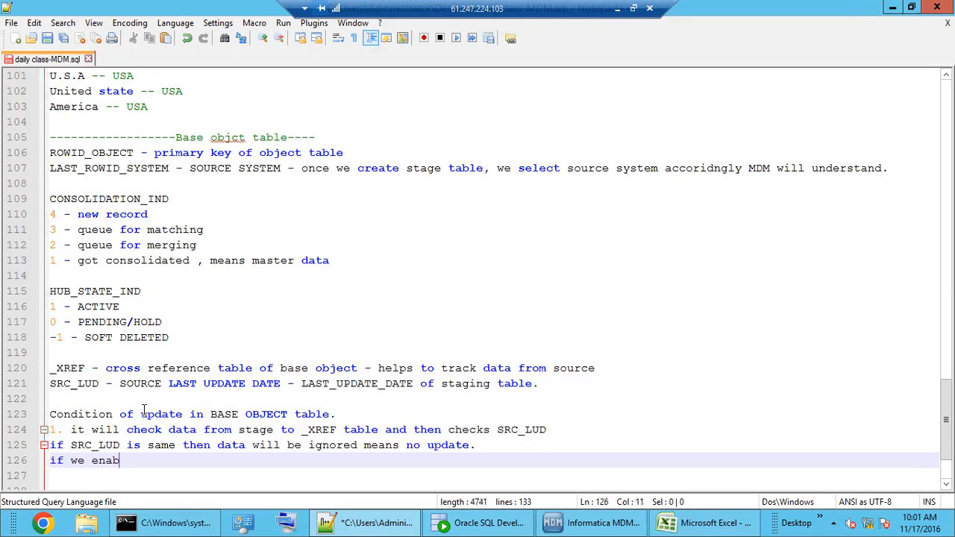
type("le FORCE UPDAT")
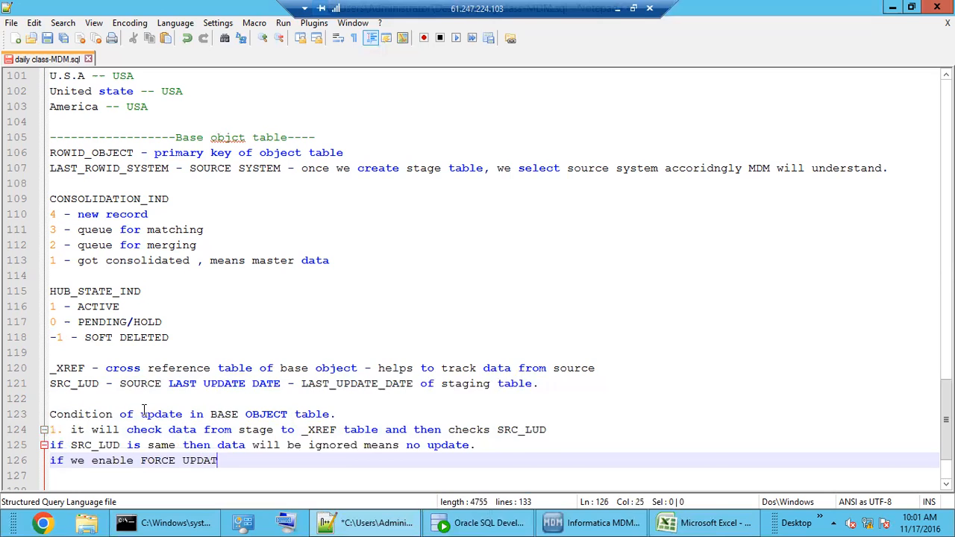
type("E -- then")
key("BackSpace")
key("BackSpace")
key("BackSpace")
key("BackSpace")
type("then it will i")
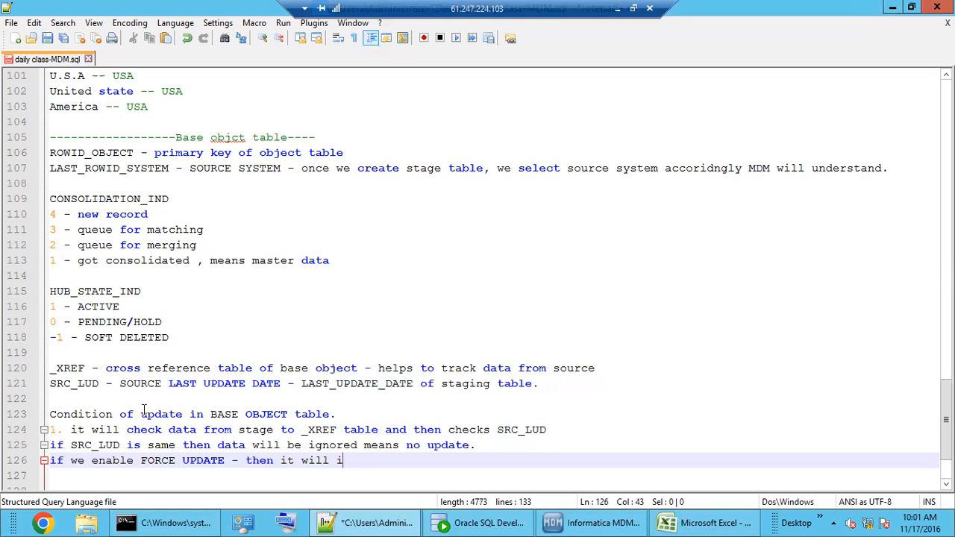
type("gnore SRC_LU")
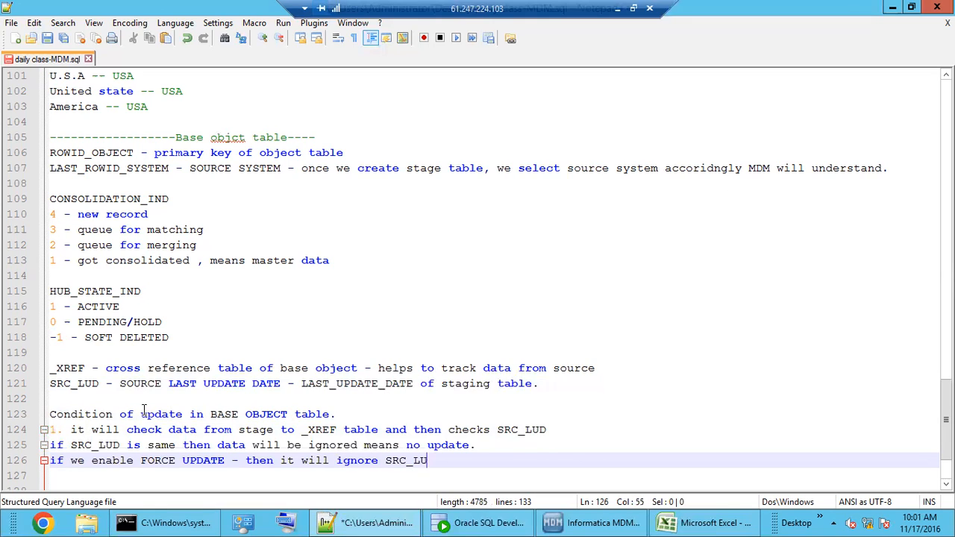
type("D check and ")
type("it will ")
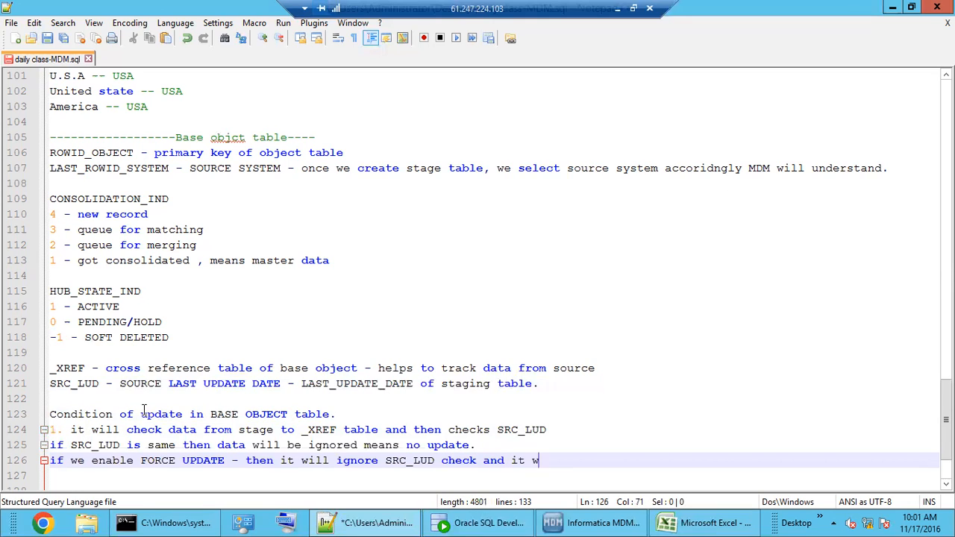
type("update data forcefully i")
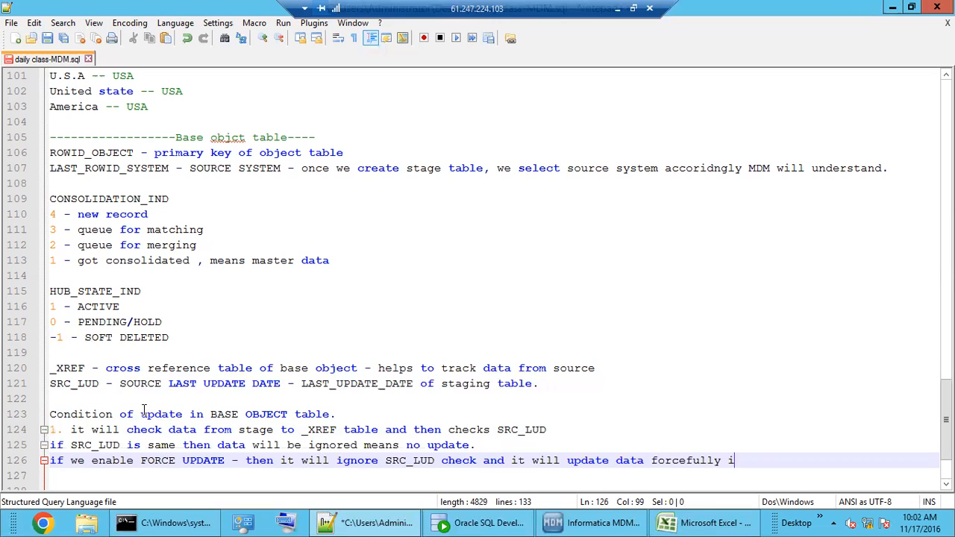
type("n base obje")
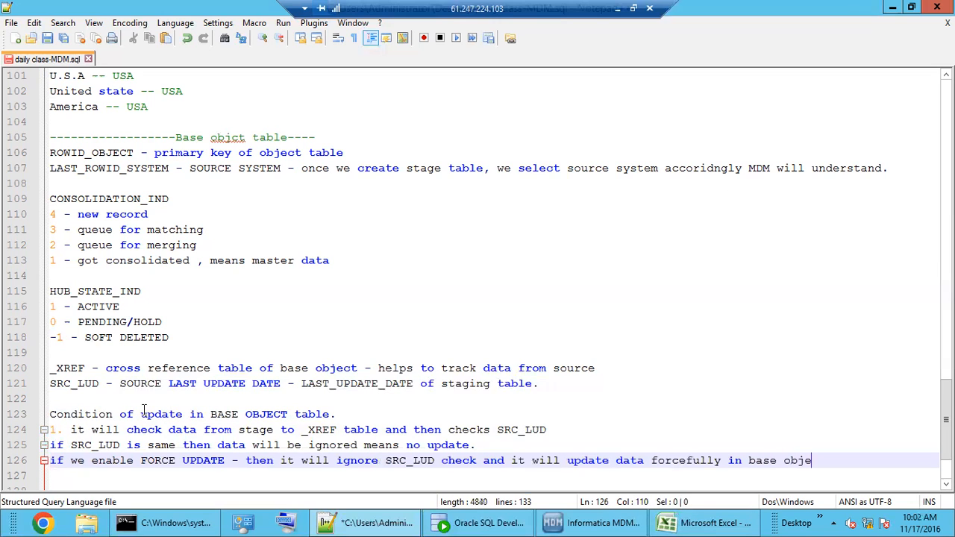
type("ct.")
Insert five line breaks after the Force Update note and save the daily class-MDM.sql file
key("Return")
key("Return")
key("Return")
key("Return")
key("Return")
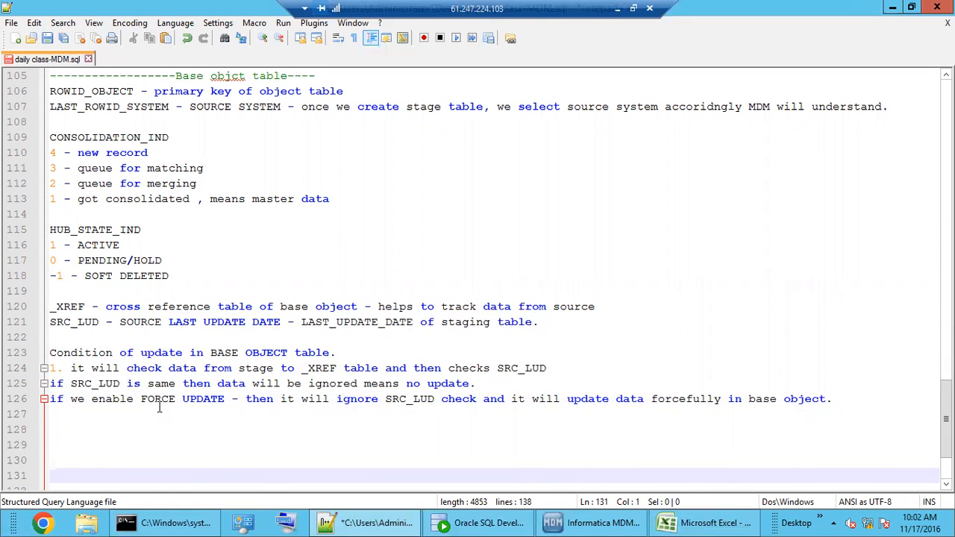
left_click(47, 37)
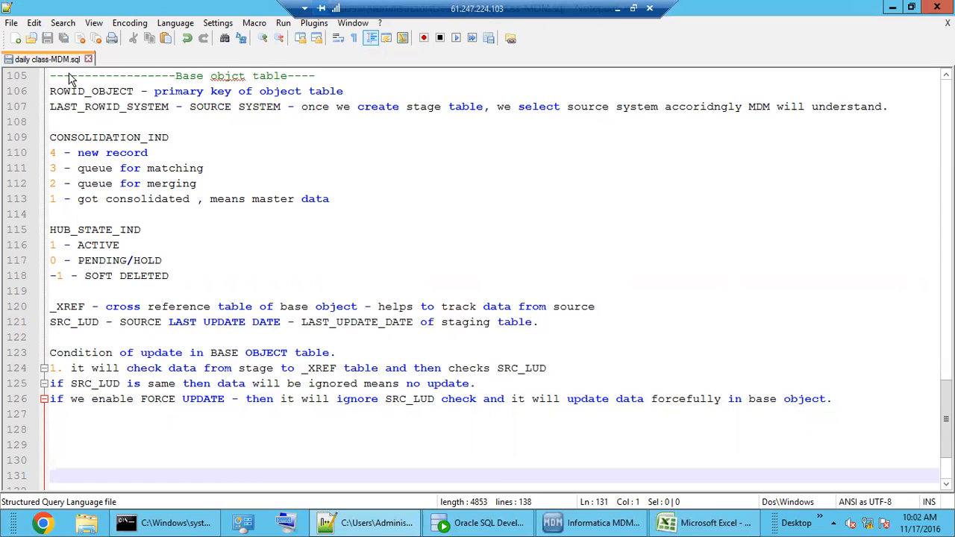
Check the CRM load job in the MDM console, and examine the row IDs, source keys and ROWID_SYSTEM in SQL Developer's C_B_CUST_XREF data
left_click(556, 522)
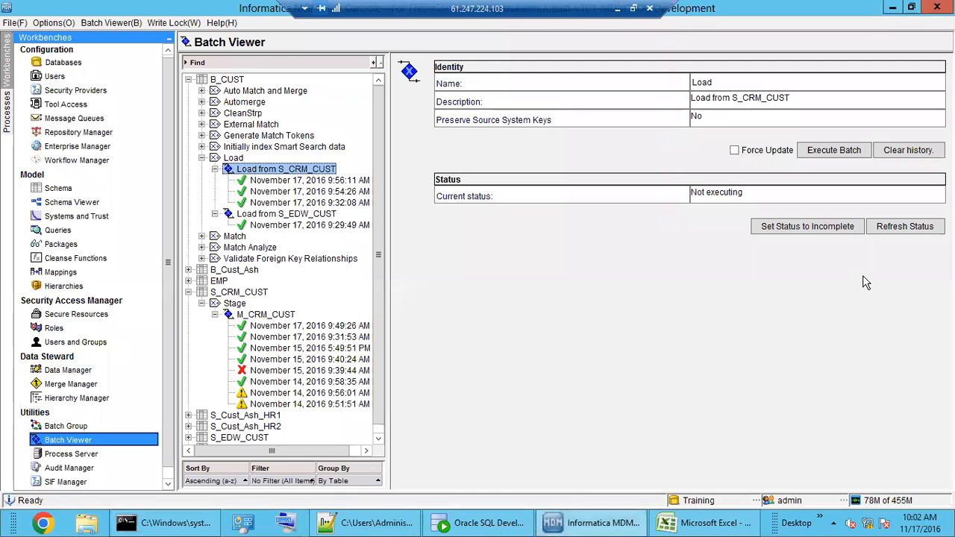
left_click(906, 227)
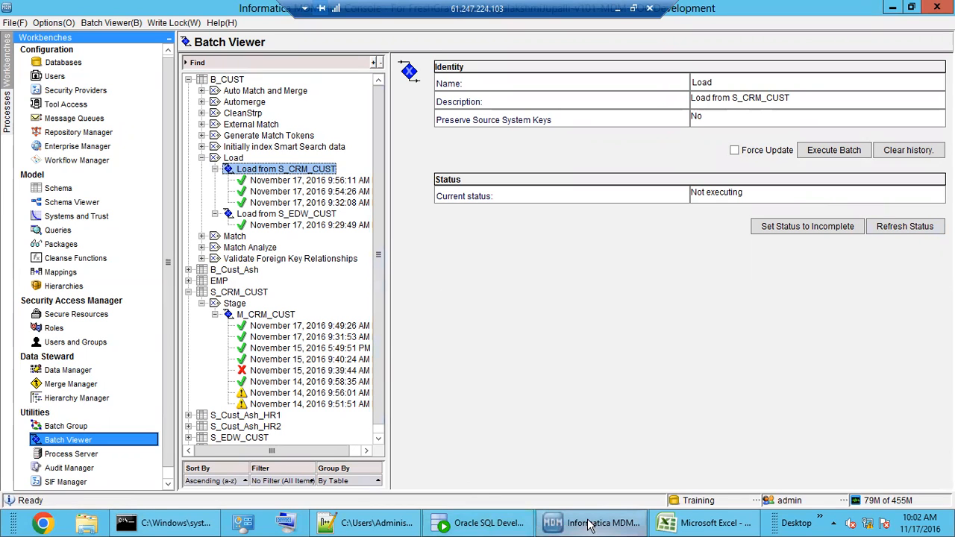
left_click(485, 523)
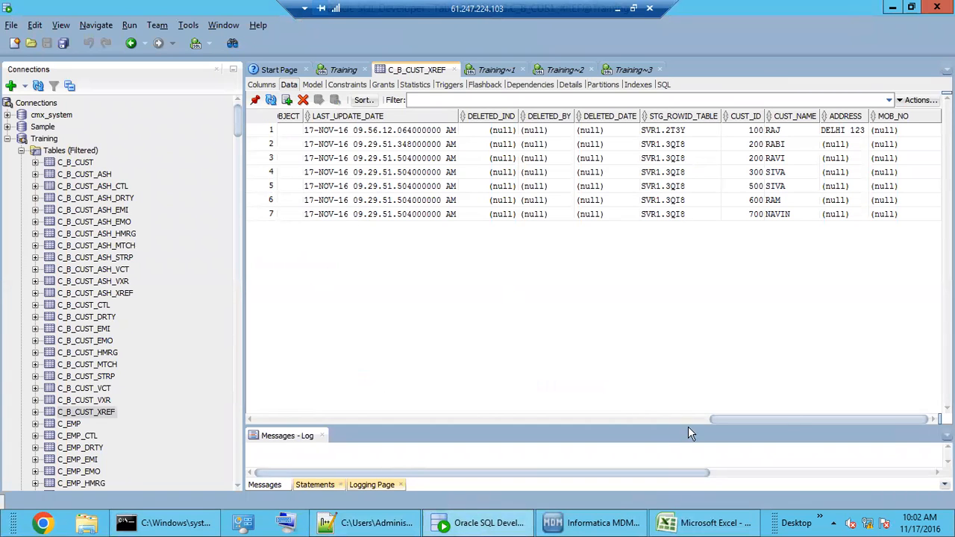
left_click_drag(798, 418, 340, 419)
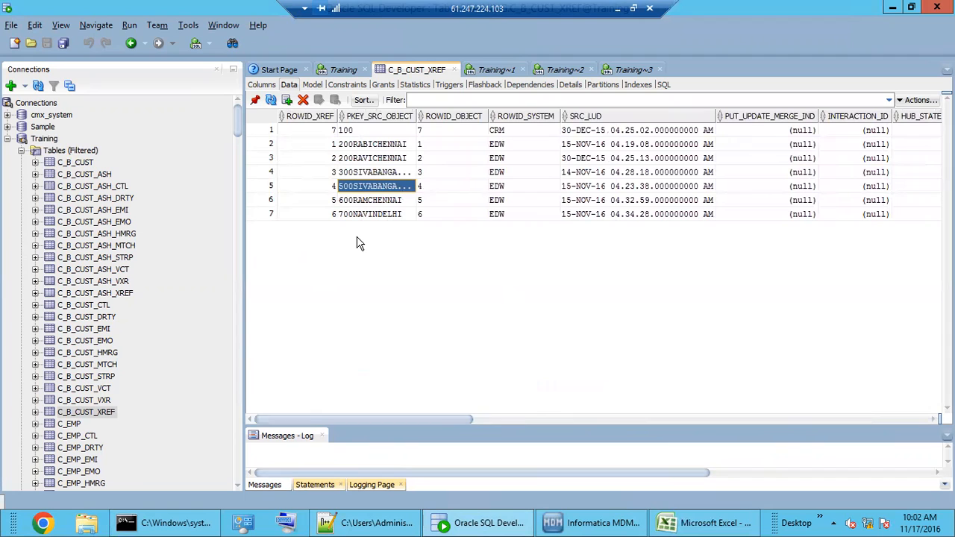
left_click_drag(322, 130, 447, 223)
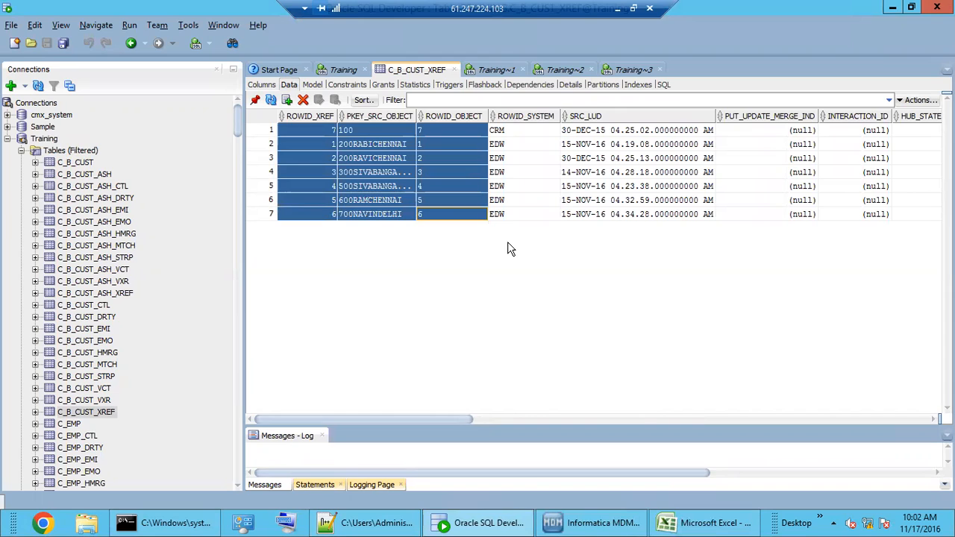
left_click(382, 202)
left_click_drag(320, 129, 504, 134)
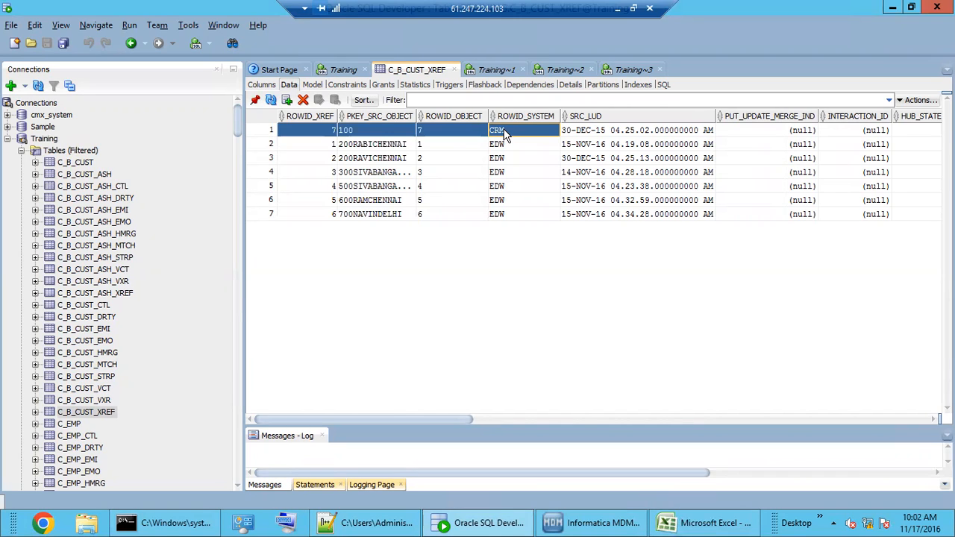
Return to the Notepad++ notes and insert 'if SRC_LUD is more than exisitng record.' between the no-update line and the FORCE UPDATE line
left_click(351, 522)
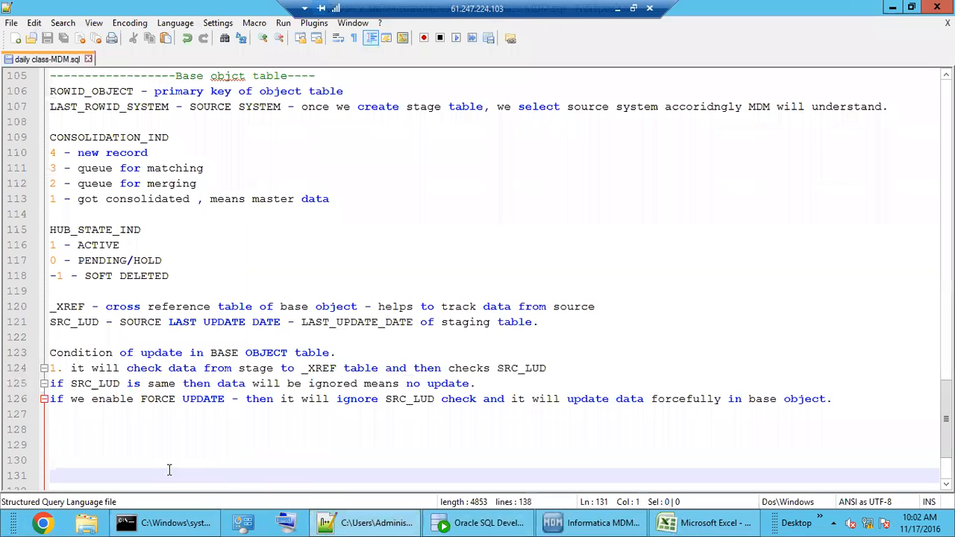
left_click(491, 388)
key("Return")
type("if S")
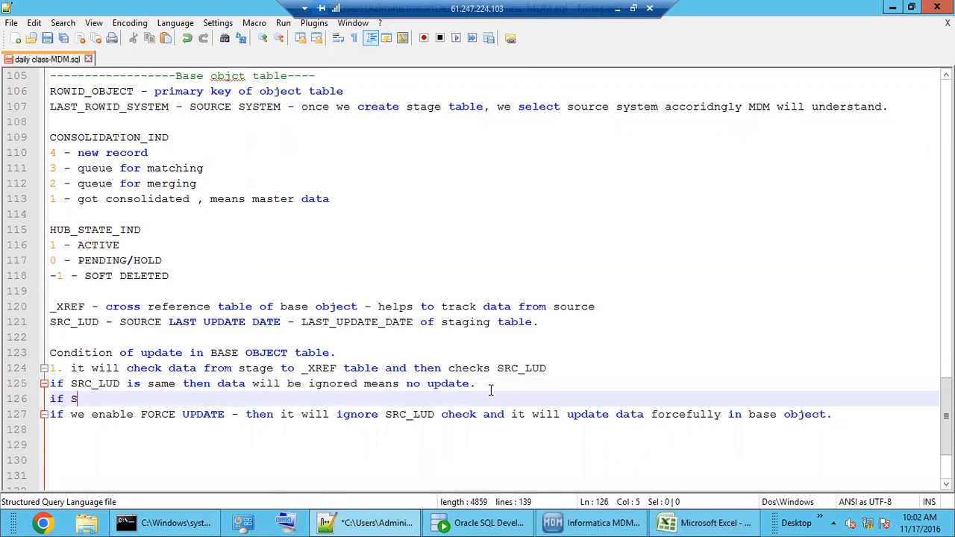
type("RC_LUD is")
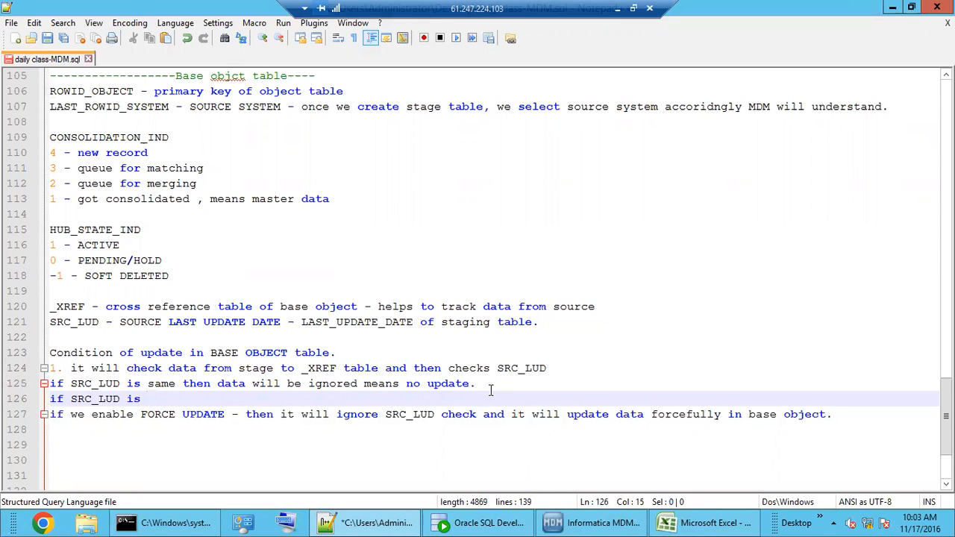
type("latest than e")
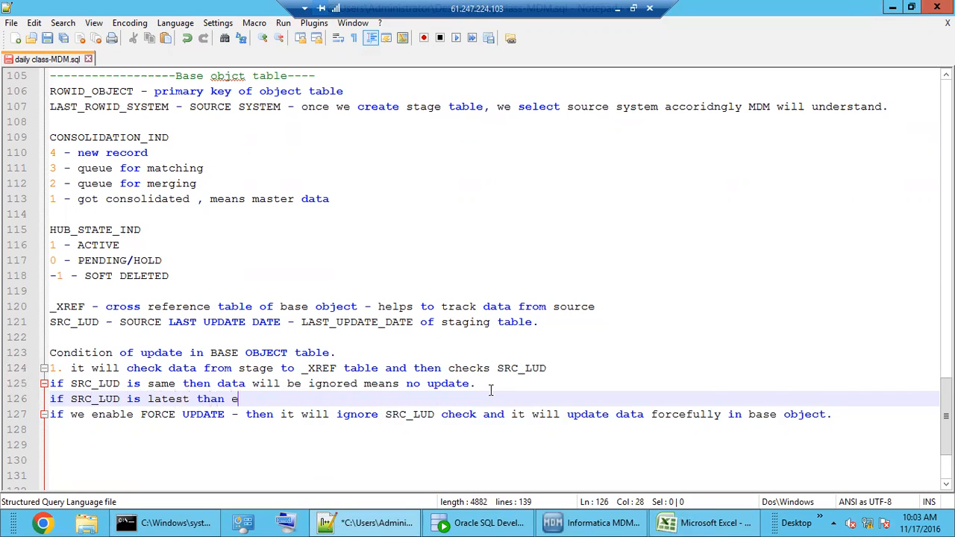
type("xisitng record.")
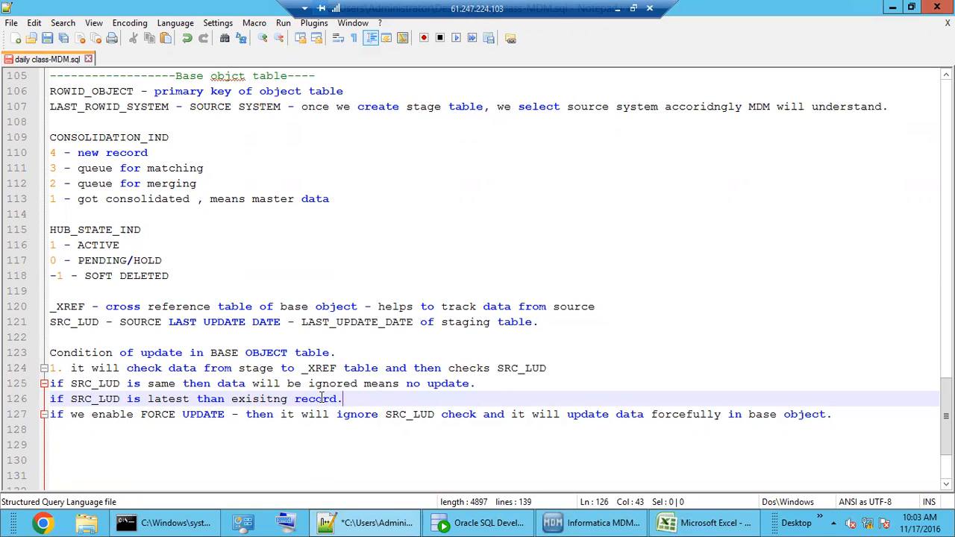
double_click(171, 402)
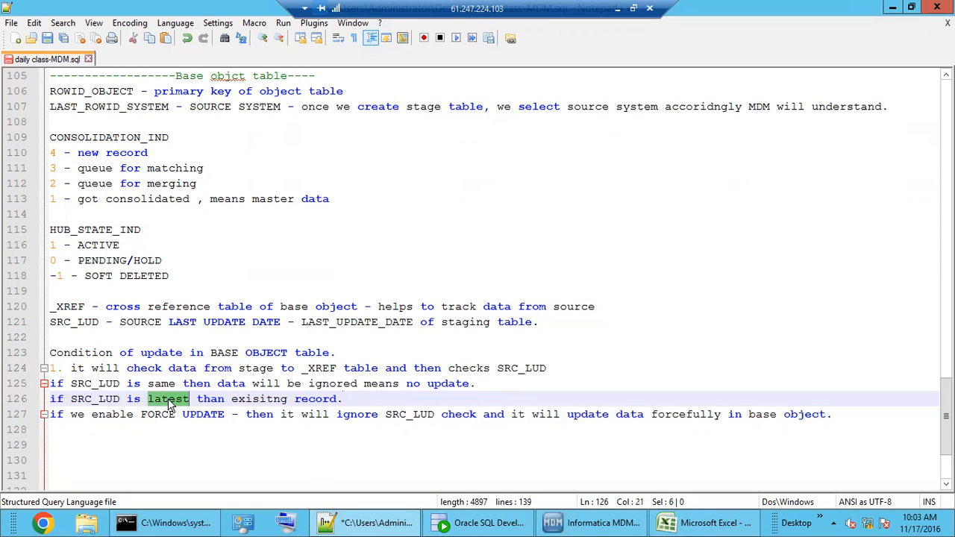
type("more")
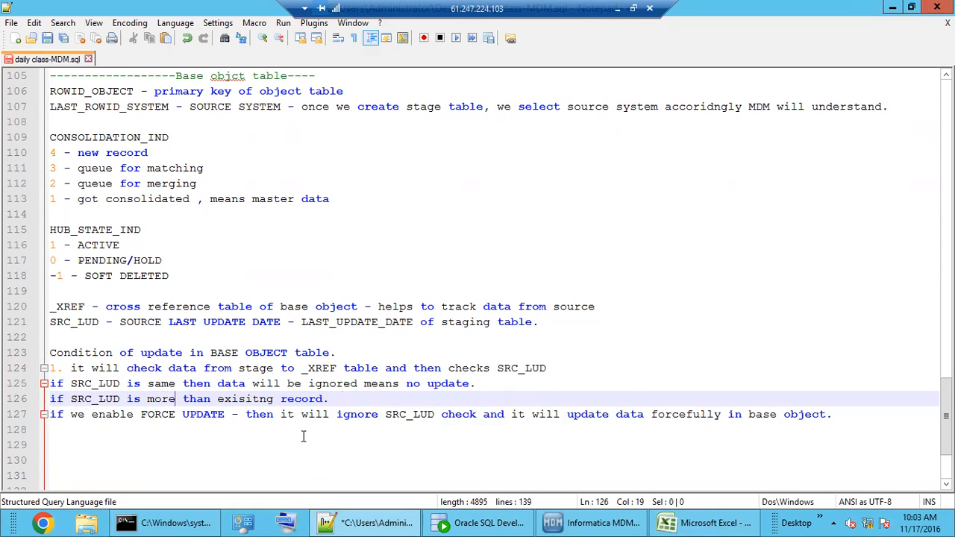
Duplicate the line 'if SRC_LUD is more than exisitng record.' and change 'more' to 'less' in the upper copy
left_click_drag(344, 402, 38, 403)
key("ctrl+c")
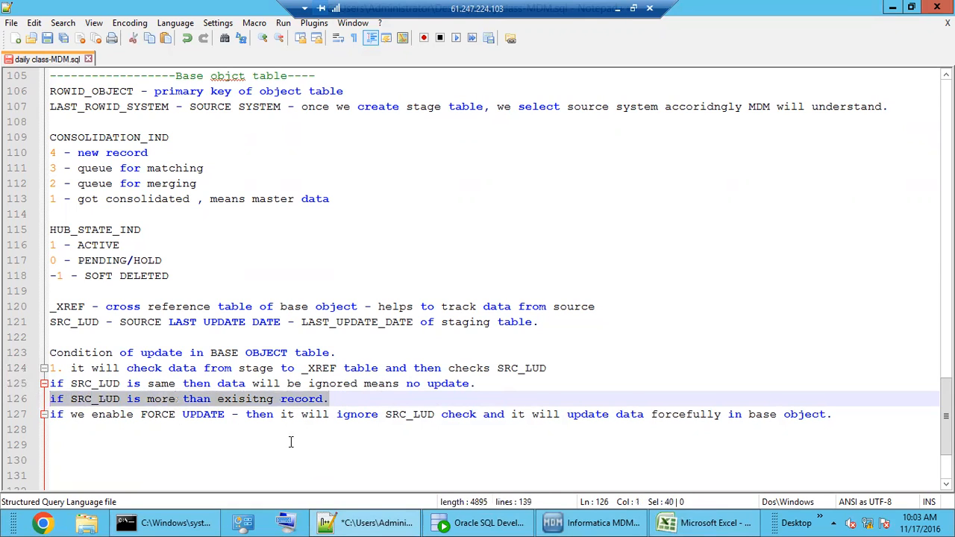
left_click(375, 403)
key("Return")
key("ctrl+v")
left_click(162, 399)
double_click(161, 399)
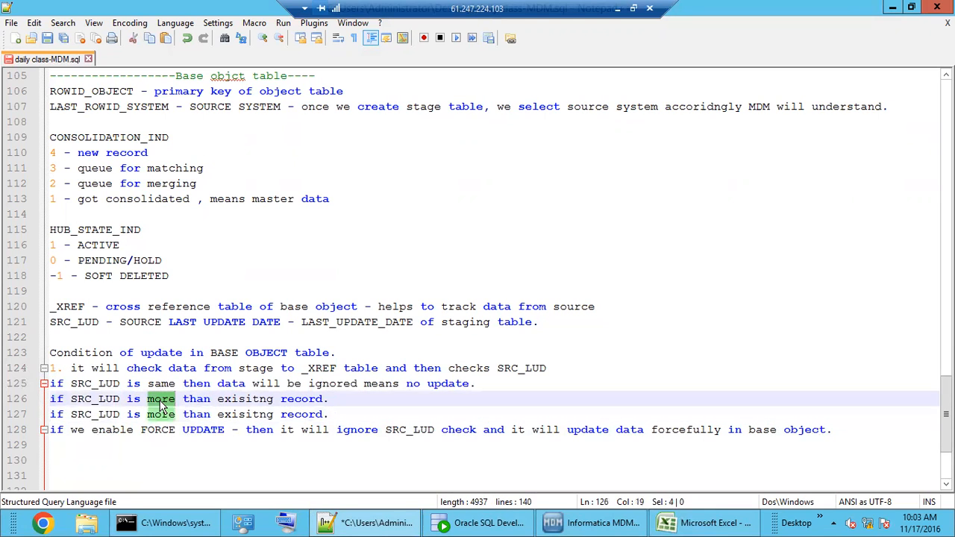
type("less")
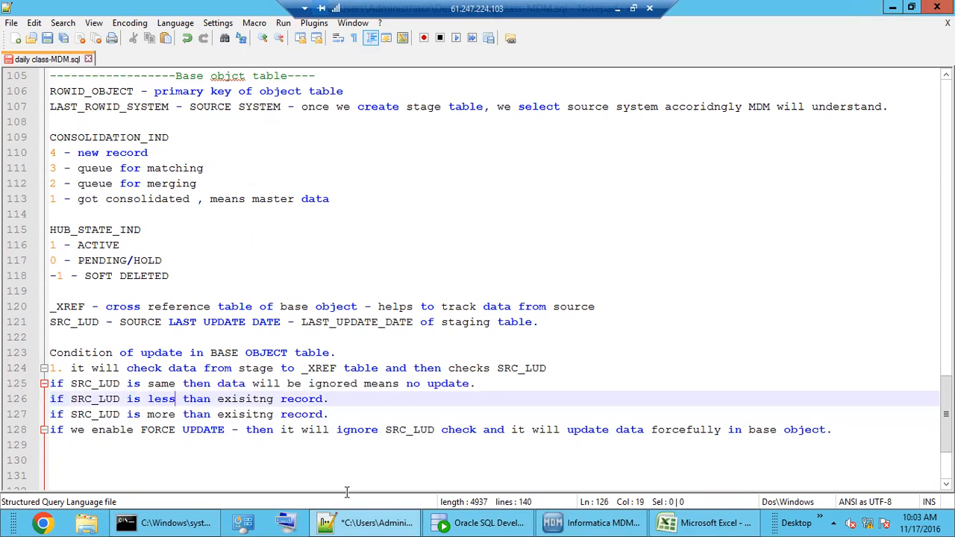
Switch to the Excel workbook and compare the SRC_LUD timestamps in cells E7 and E11
left_click(707, 523)
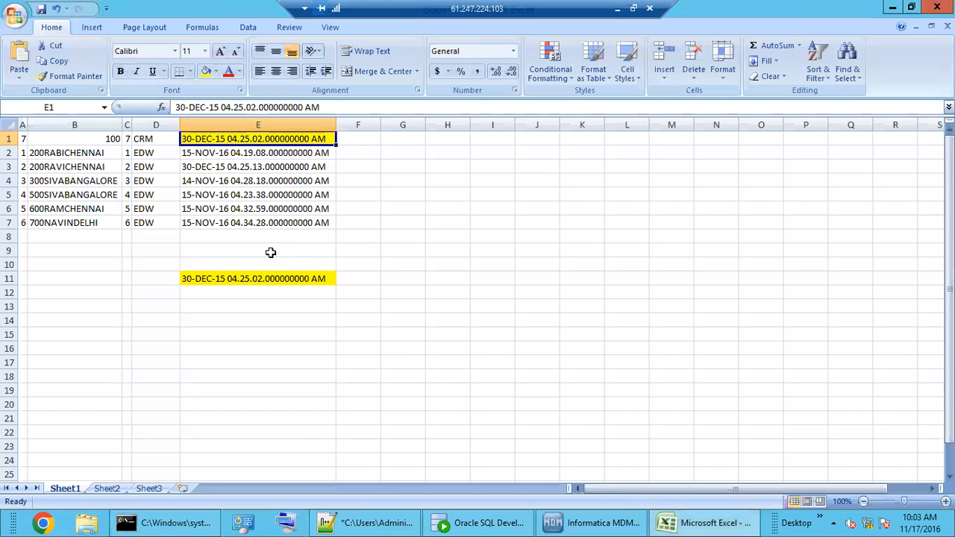
left_click(222, 226)
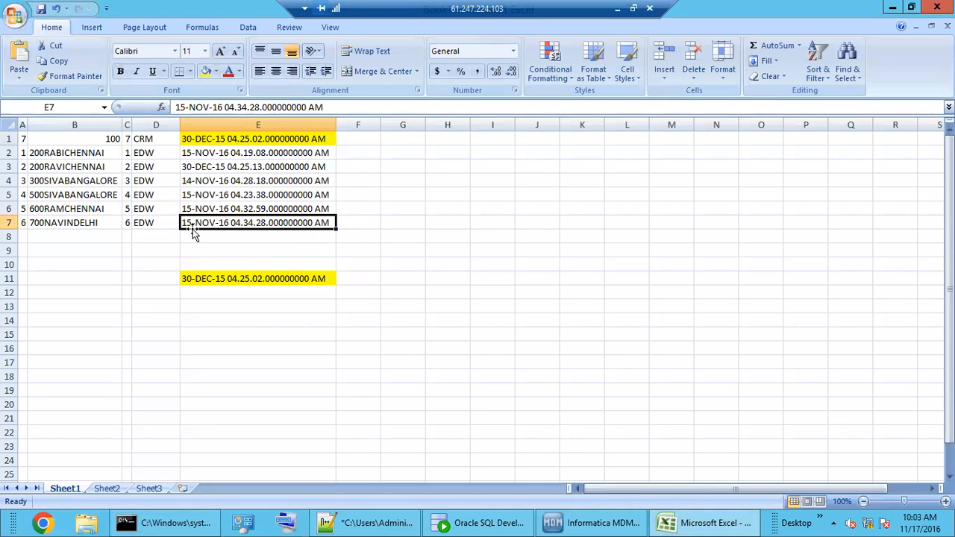
left_click(213, 279)
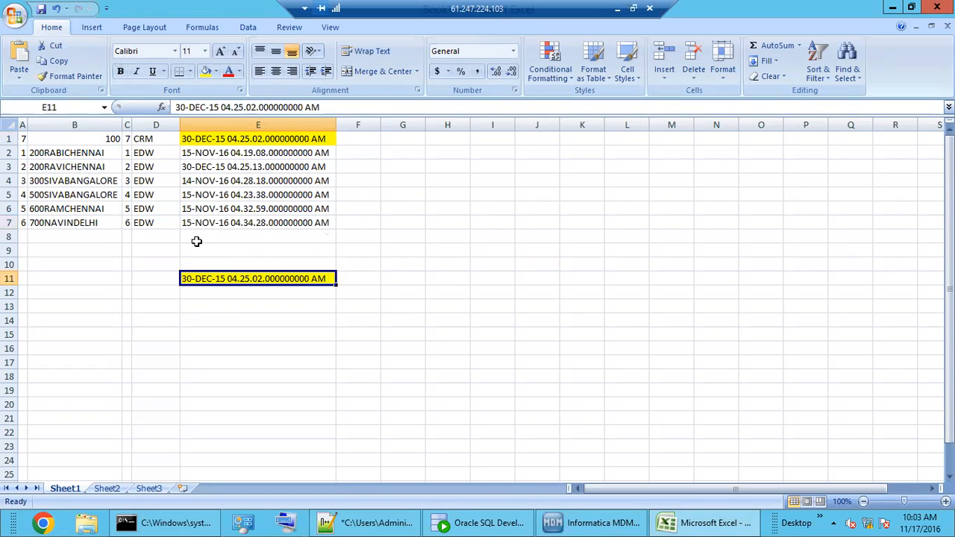
left_click(194, 219)
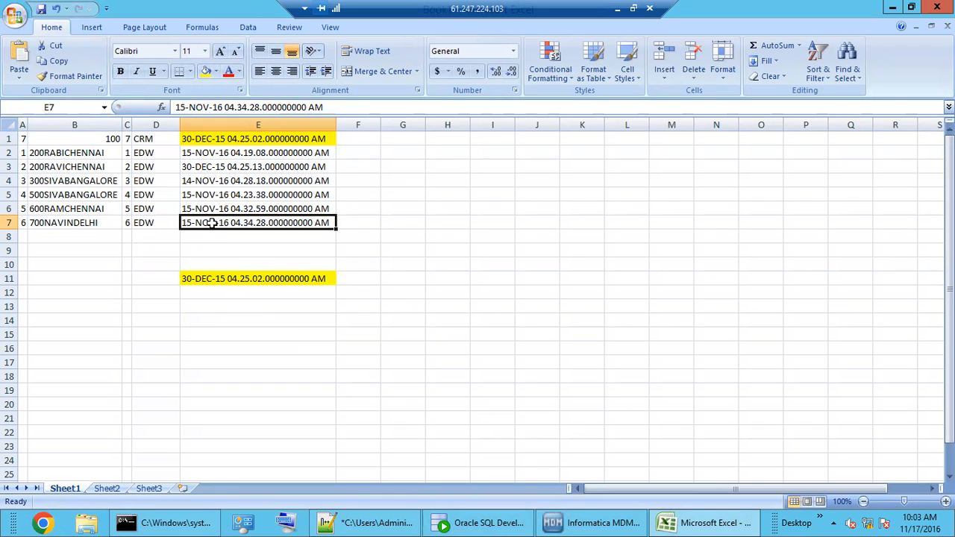
Return to the Notepad++ notes and append '- it will ignore , no update' to the 'SRC_LUD is less' line
left_click(379, 524)
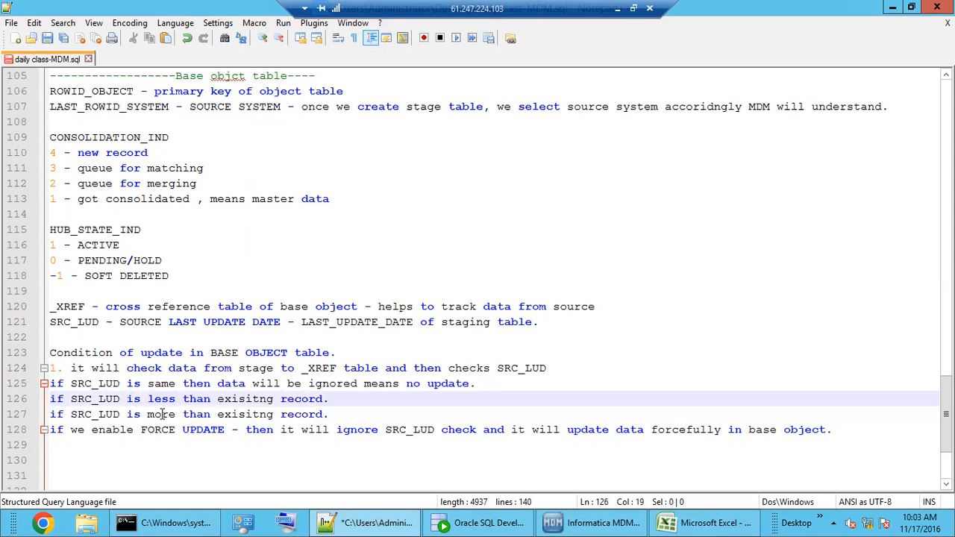
left_click(361, 403)
type("- it will ignore ")
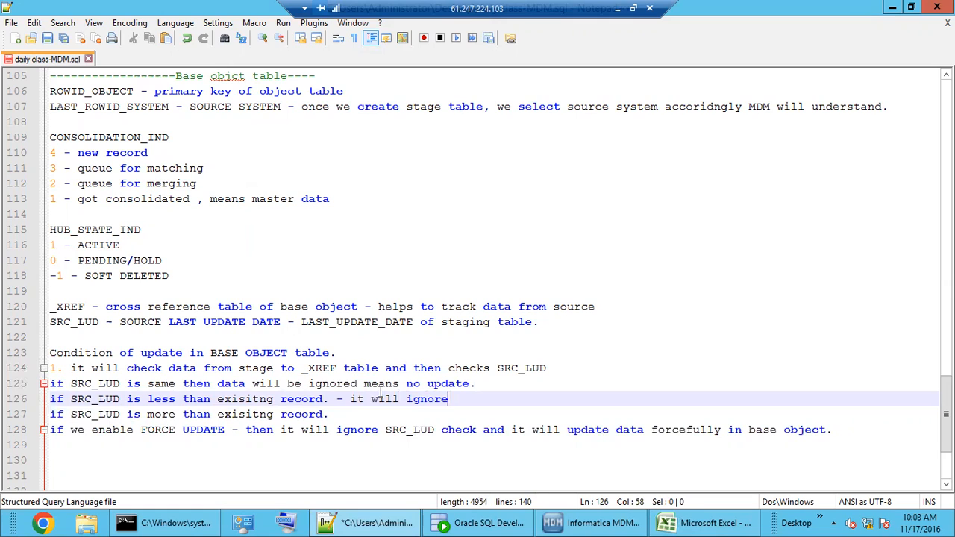
type(", no update")
Append '- it will be update.' to the line 'if SRC_LUD is more than exisitng record.'
left_click(365, 411)
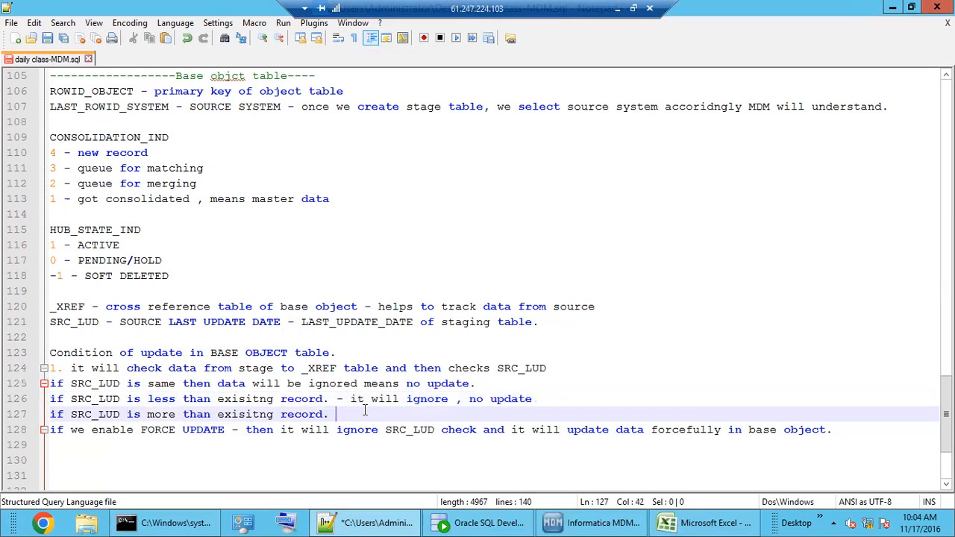
type("--")
key("BackSpace")
key("BackSpace")
key("BackSpace")
type("- it wi")
type("be update.")
left_click(84, 414)
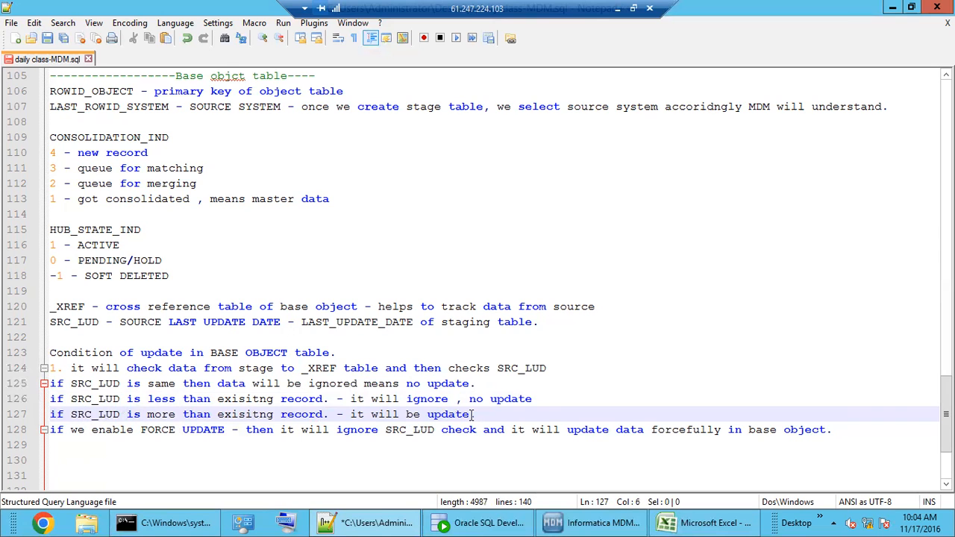
Review the new less-than and more-than SRC_LUD conditions and save the daily class-MDM.sql file
left_click_drag(470, 414, 48, 398)
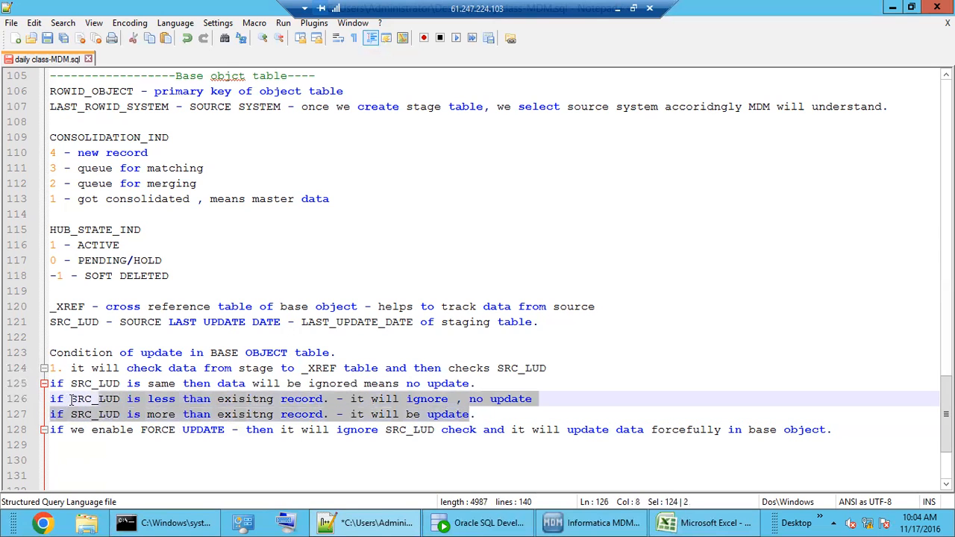
left_click(467, 417)
scroll(192, 462, "down", 3)
left_click(120, 354)
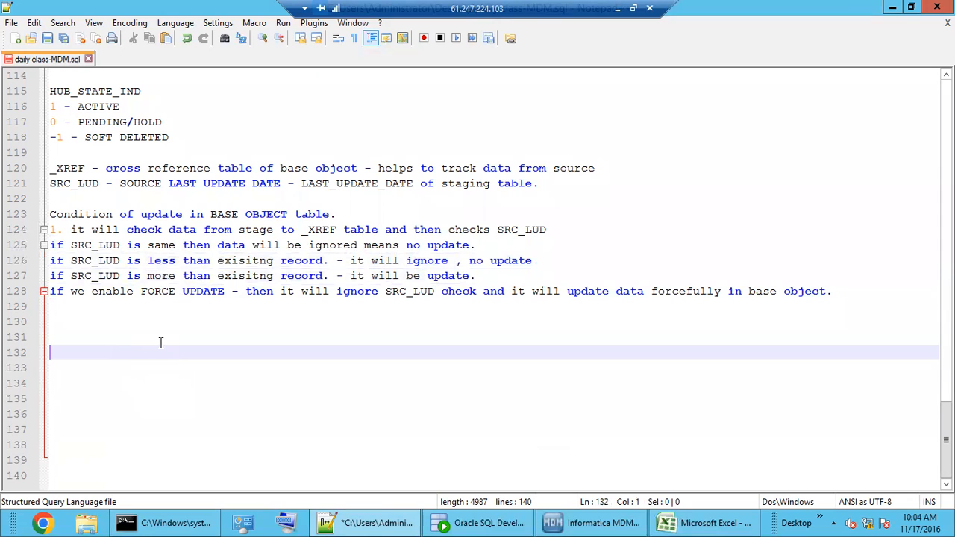
left_click(88, 321)
left_click(47, 40)
Switch to SQL Developer and view the data of the C_B_CUST_CTL and C_B_CUST_DRTY tables
mouse_move(520, 527)
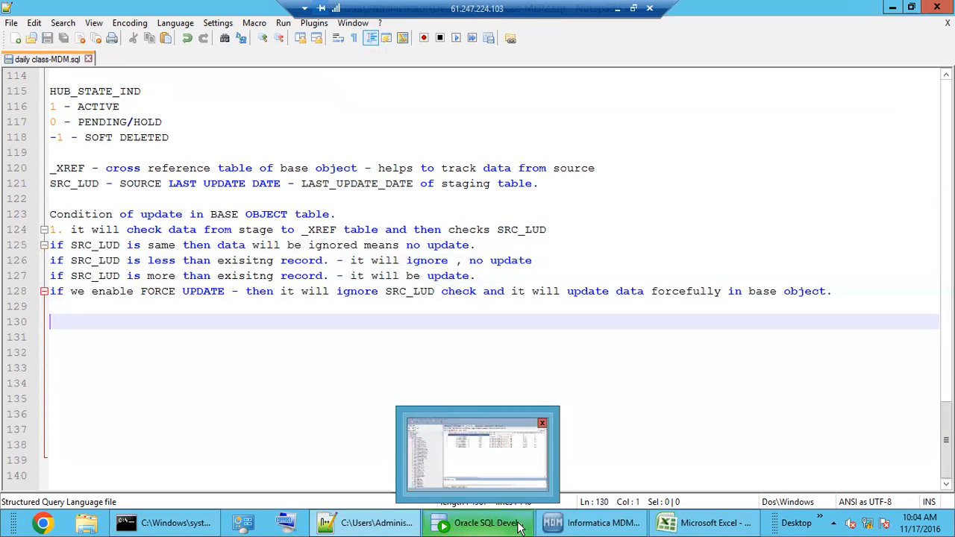
left_click(486, 525)
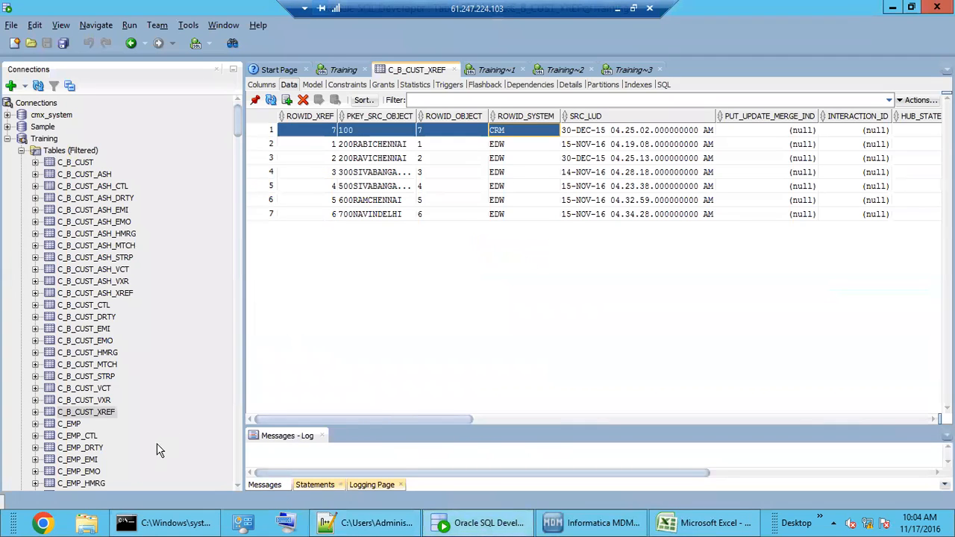
left_click(106, 416)
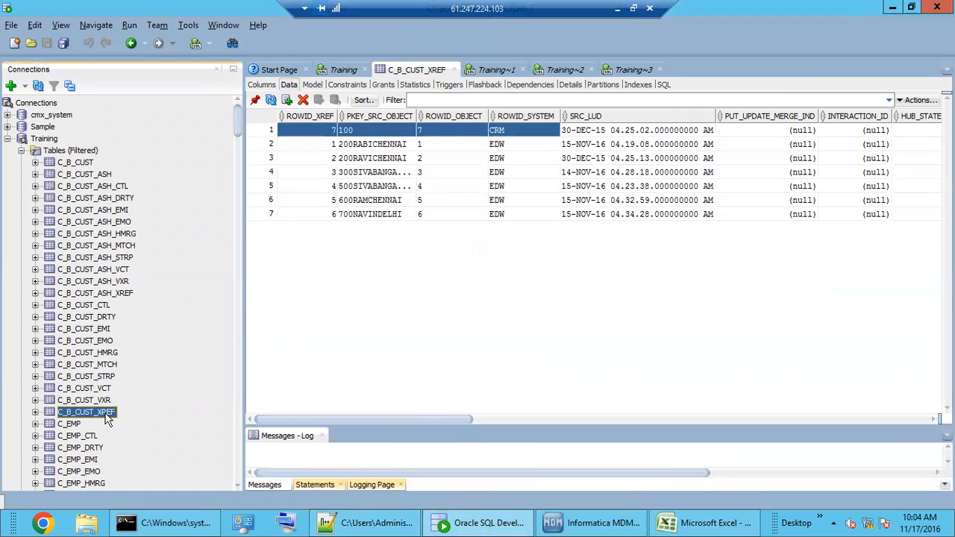
left_click(96, 307)
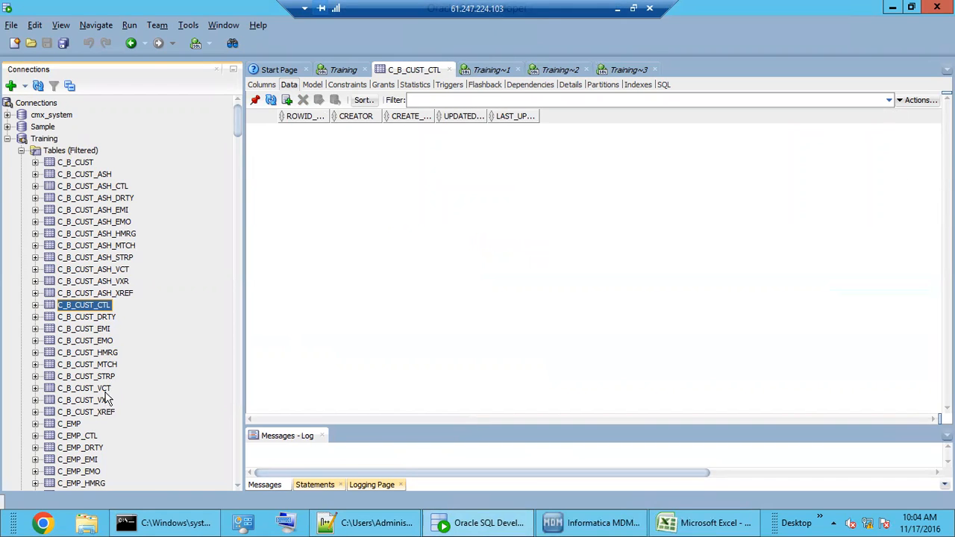
left_click(102, 319)
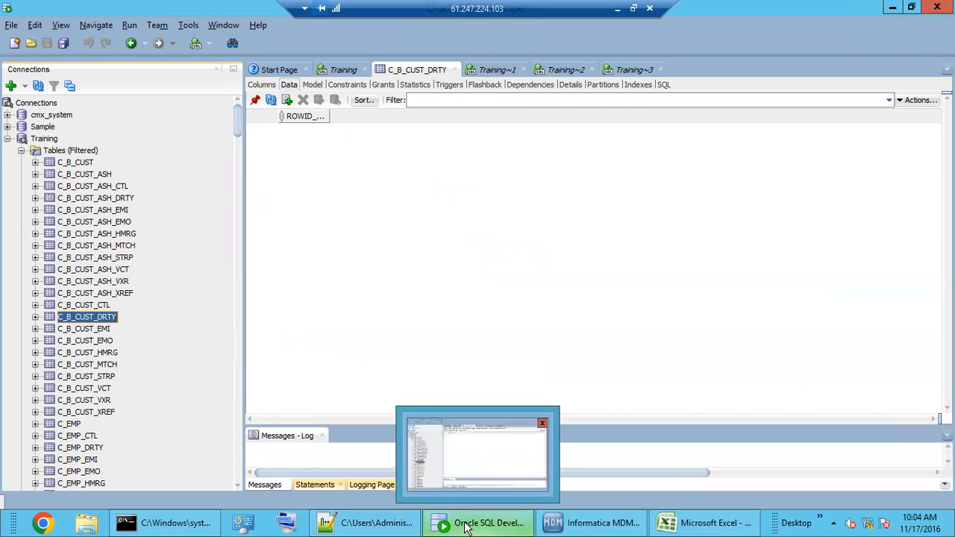
Return to the Notepad++ notes and examine the process flow from landing table to tokenization, matching and merging in the demo class section
left_click(363, 524)
scroll(268, 383, "up", 4)
scroll(269, 387, "up", 20)
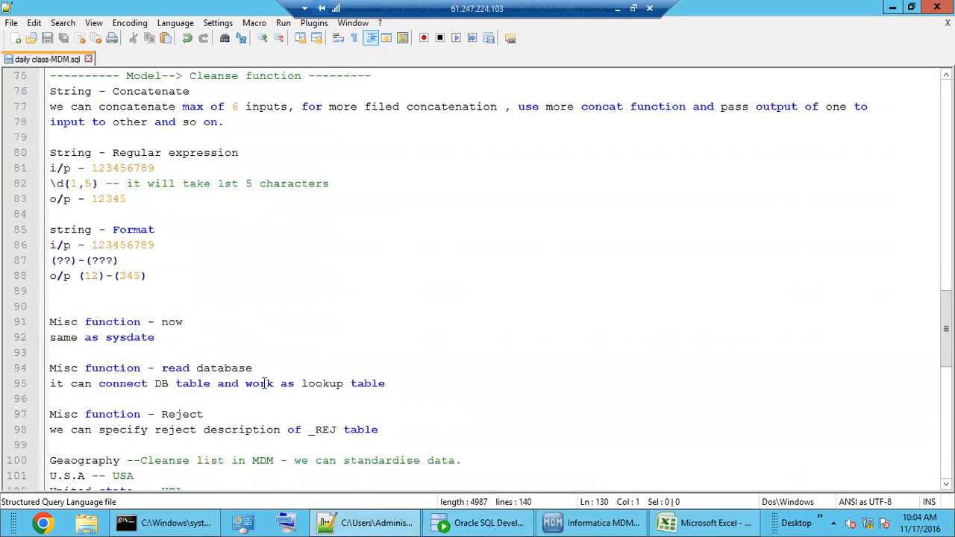
scroll(259, 382, "down", 3)
scroll(258, 379, "up", 3)
left_click(251, 359)
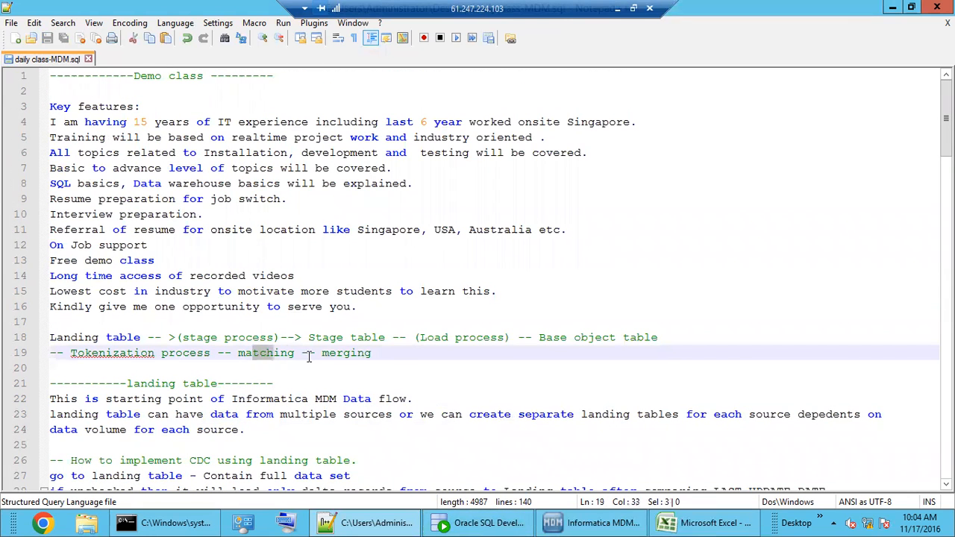
key("End")
left_click_drag(361, 356, 334, 361)
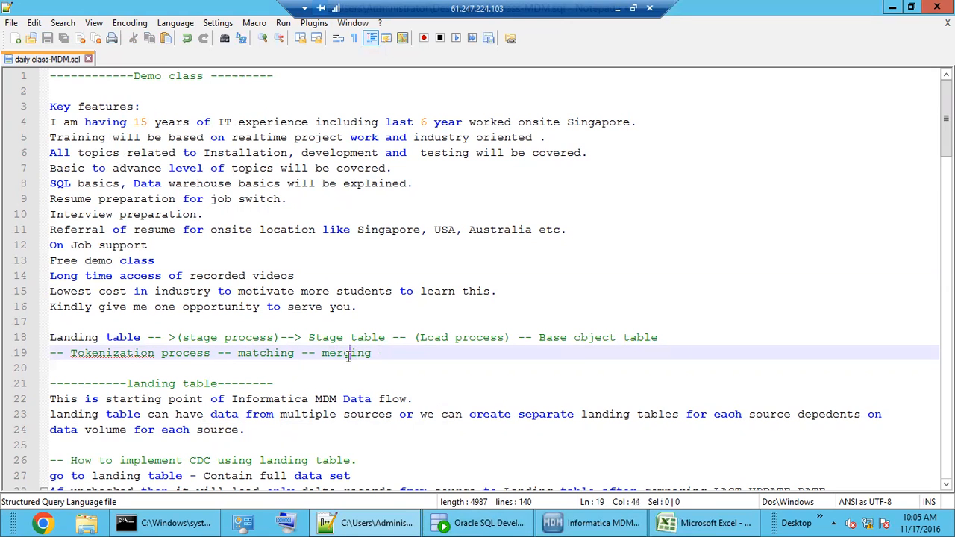
double_click(347, 358)
left_click(387, 355)
double_click(361, 353)
mouse_move(576, 527)
left_click(405, 356)
left_click(184, 371)
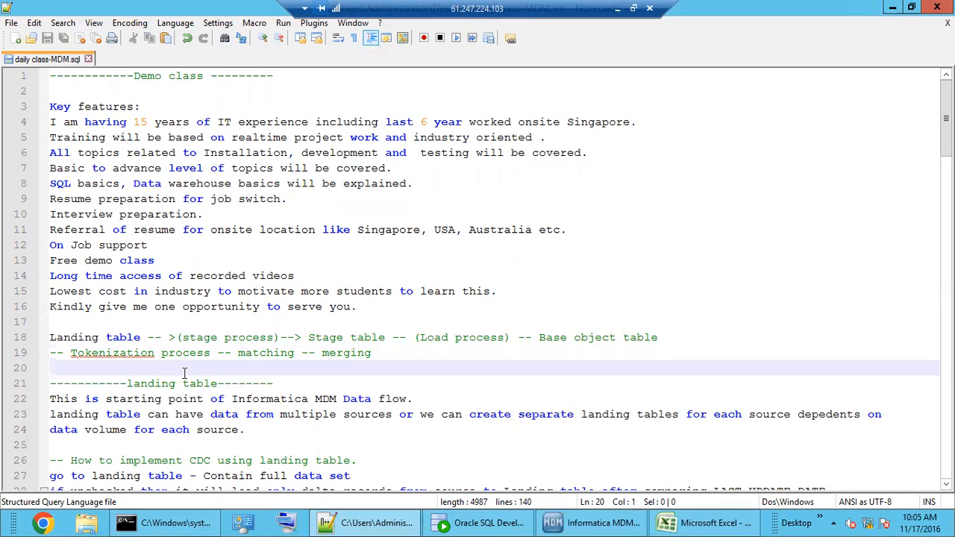
Insert the line 'two types of deletion in DB' between the HUB_STATE_IND values and the _XREF description
scroll(920, 333, "down", 20)
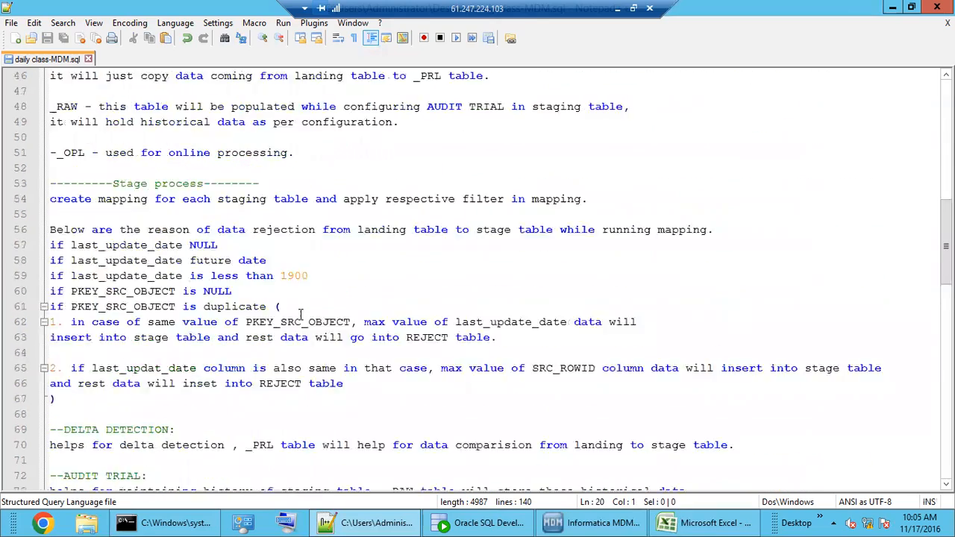
scroll(920, 333, "down", 17)
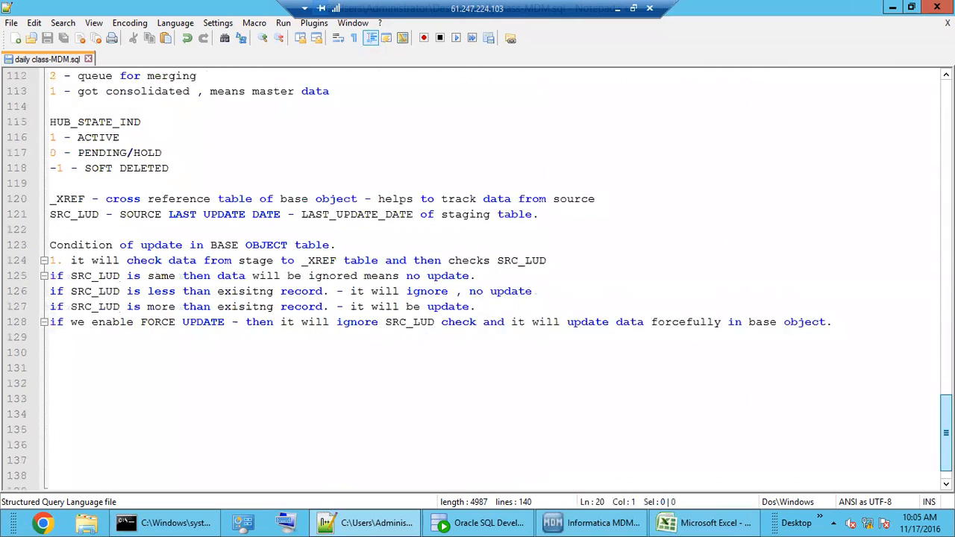
scroll(283, 418, "up", 5)
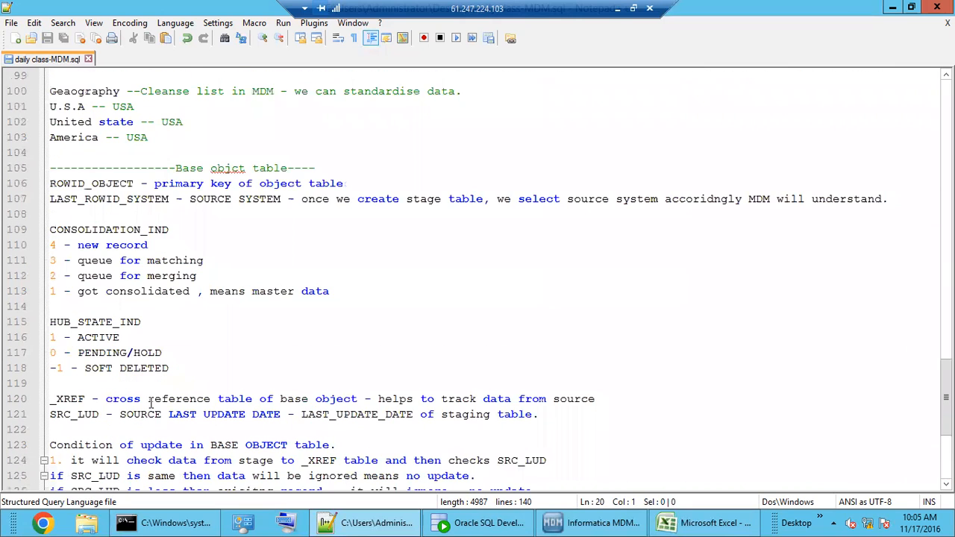
left_click(100, 388)
key("Return")
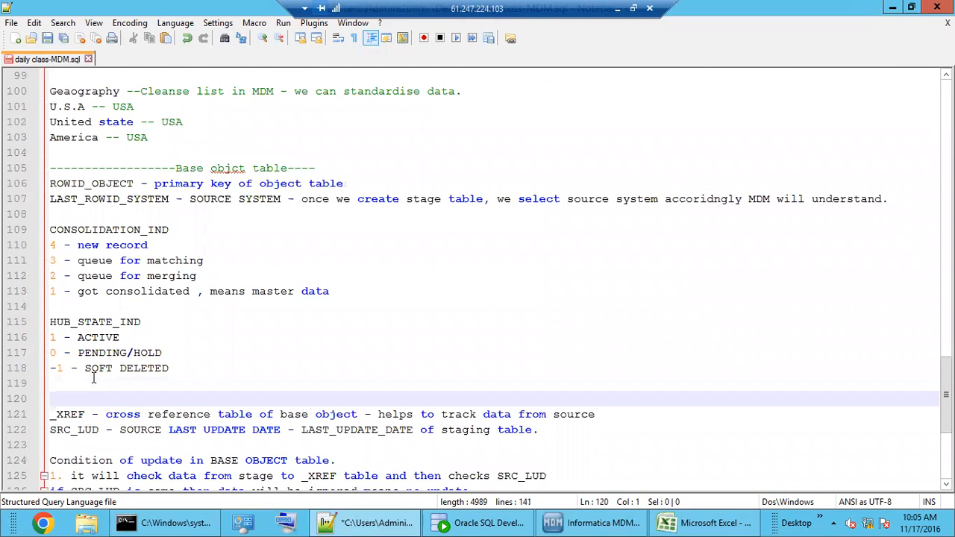
type("two types of ")
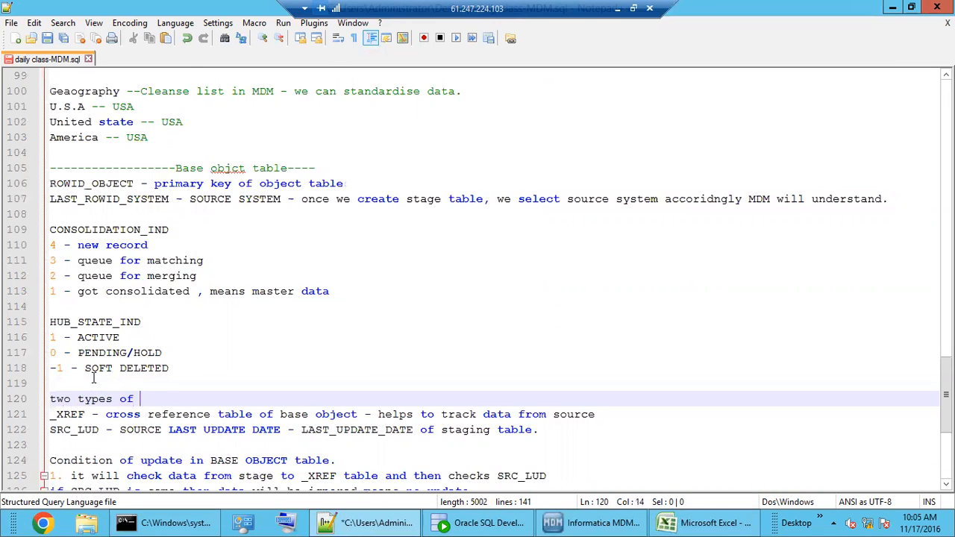
type("deletion in DB")
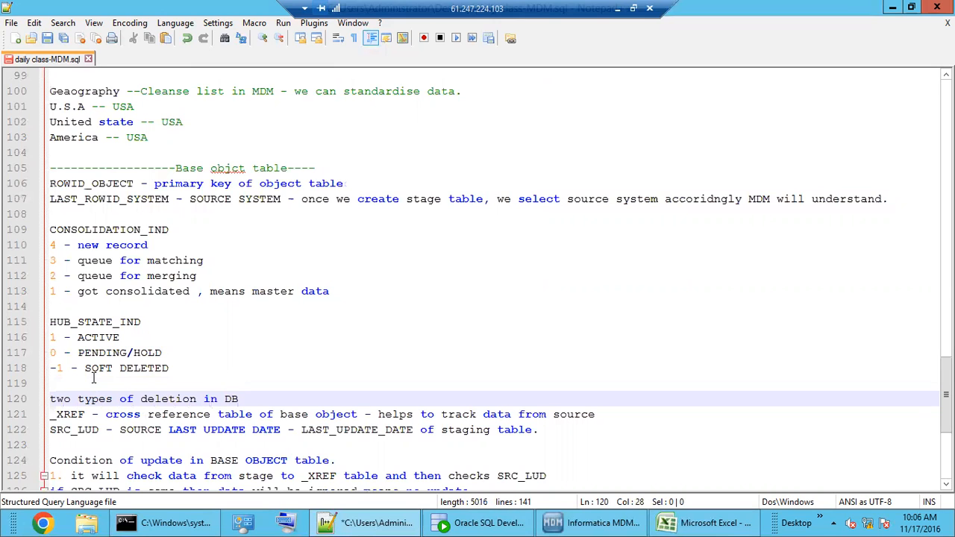
Below it, add 'soft delete - means record will not be deleted from DB table, some column flag will identify as soft delete.'
key("Return")
key("Return")
key("Up")
type("soft delete - means record will not be deleted from DB table, some column flag will iden")
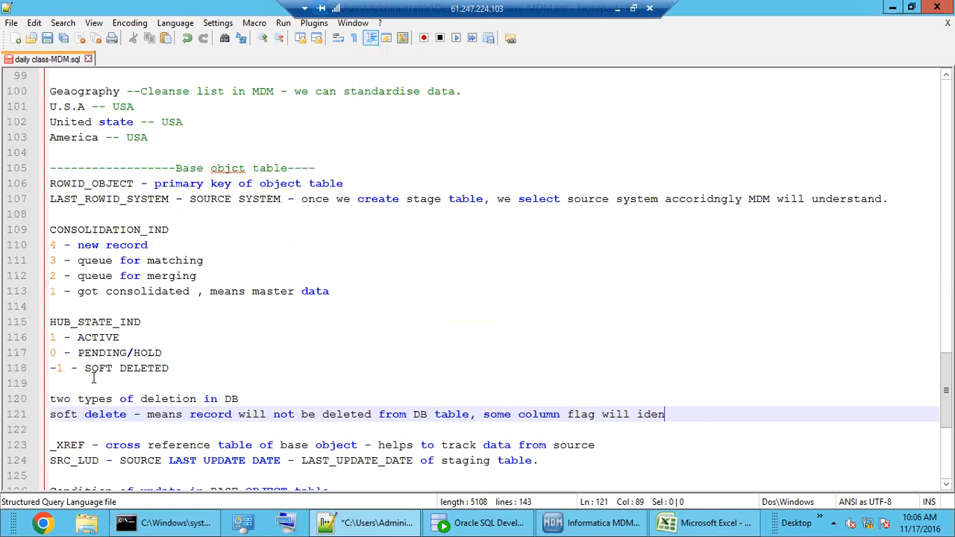
type("tify as soft delete")
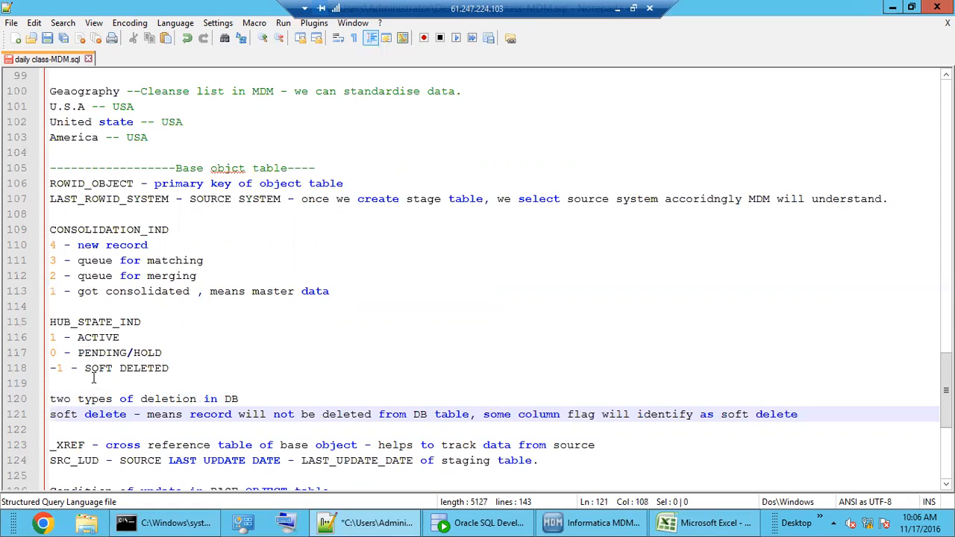
type(".")
Add the line 'Hard delete - record will be deleted from DB table' below the soft delete definition and review both definitions
key("Return")
type("Hard delete - record will be deleted from DB table")
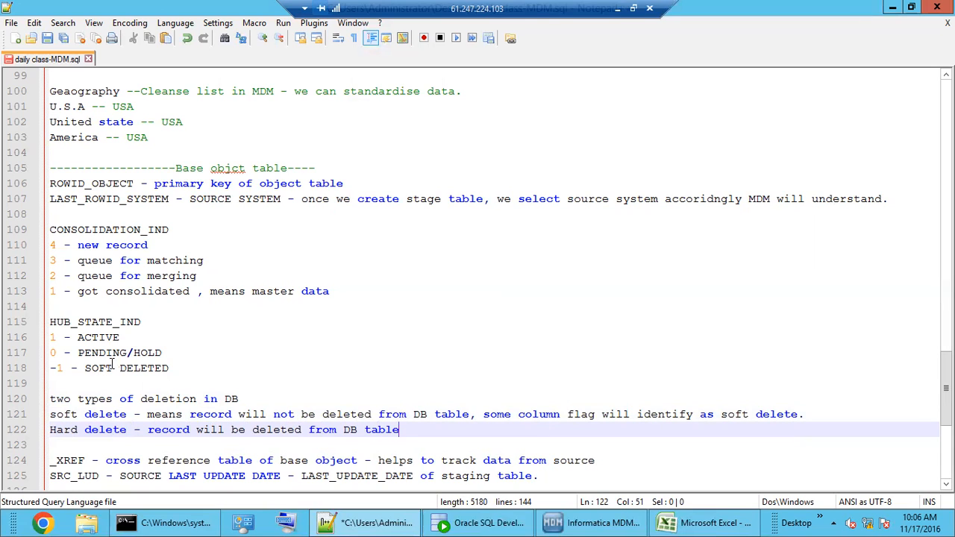
left_click_drag(64, 430, 119, 425)
left_click(119, 429)
scroll(119, 388, "down", 2)
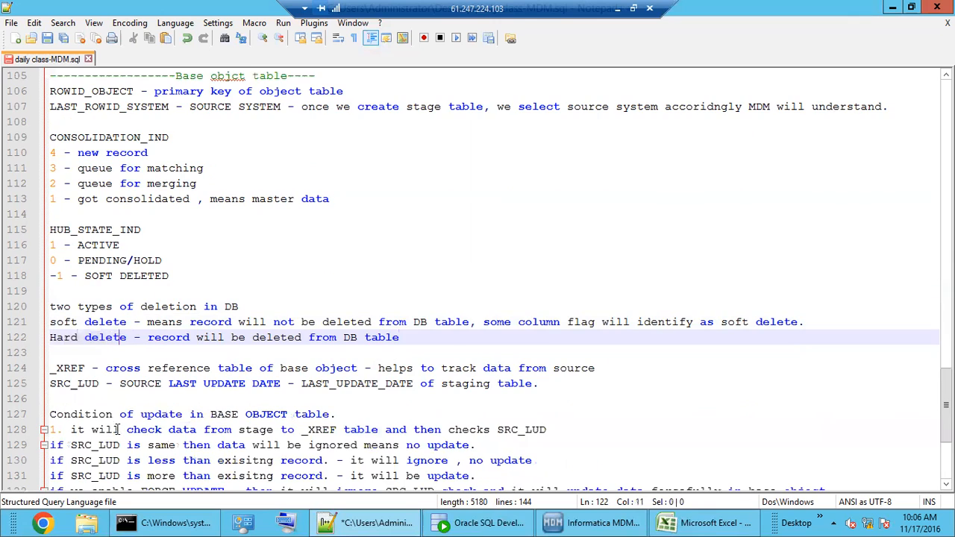
left_click(93, 351)
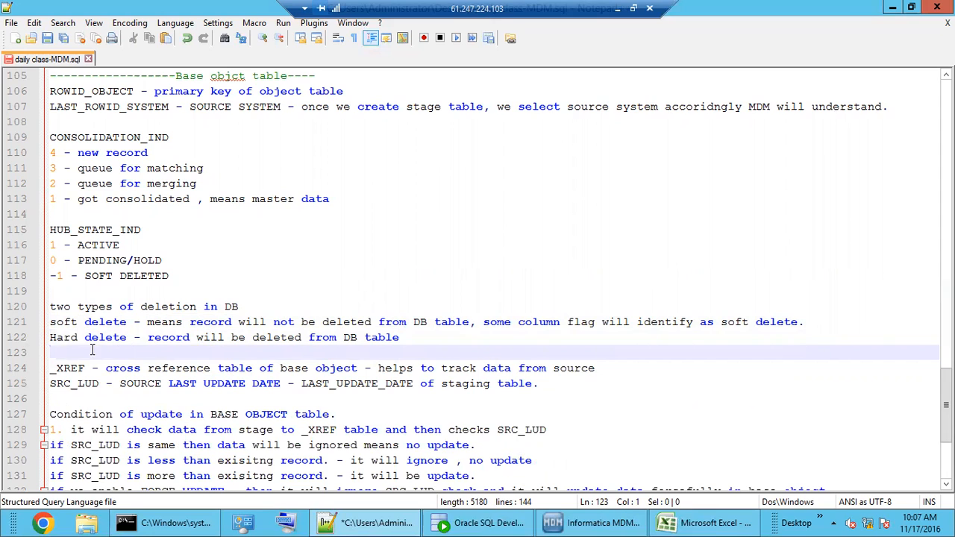
left_click_drag(58, 340, 403, 340)
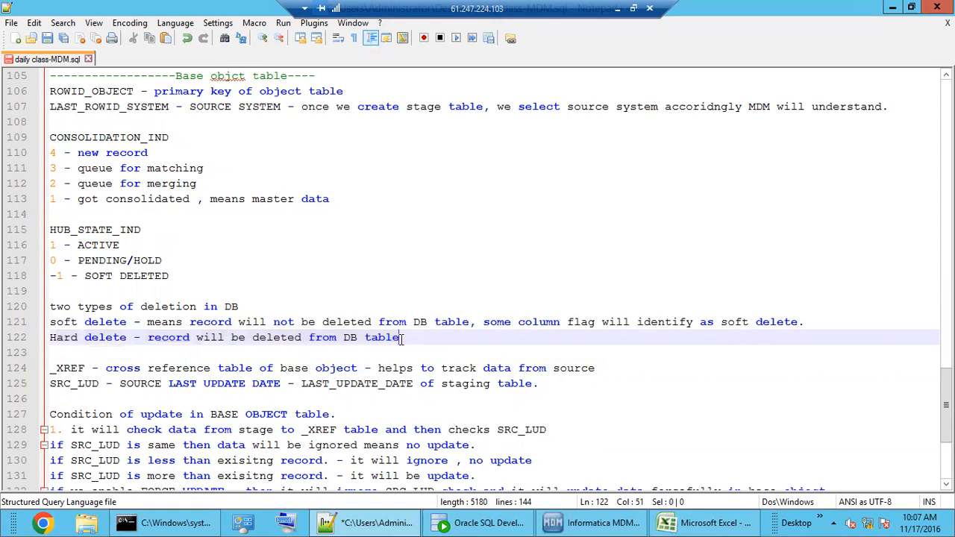
double_click(392, 321)
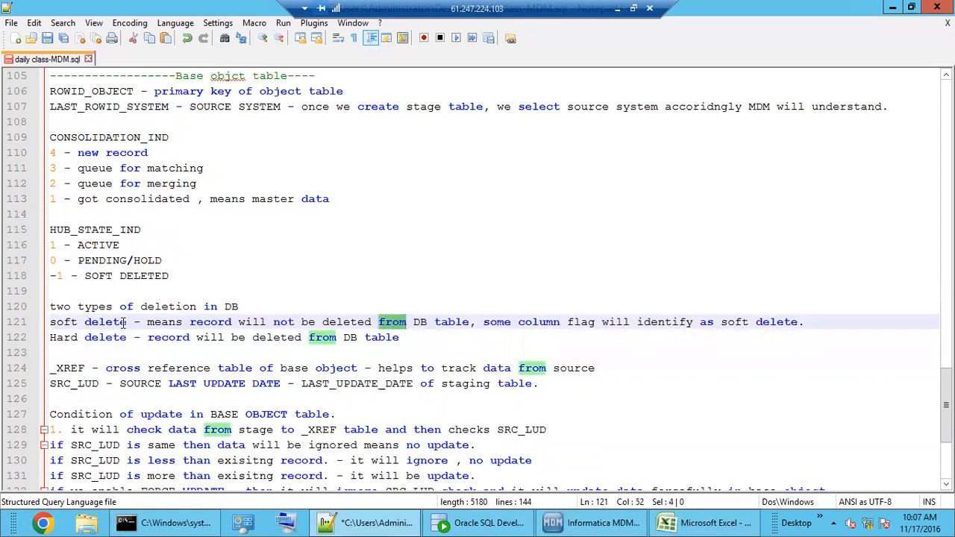
Review the soft delete definition and its column-flag explanation under the two types of deletion
left_click_drag(127, 322, 49, 322)
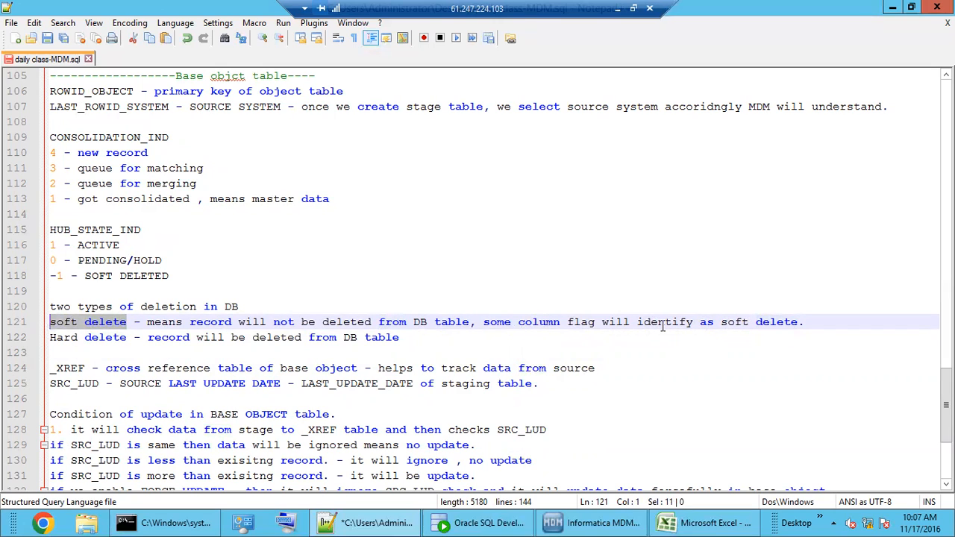
left_click(602, 322)
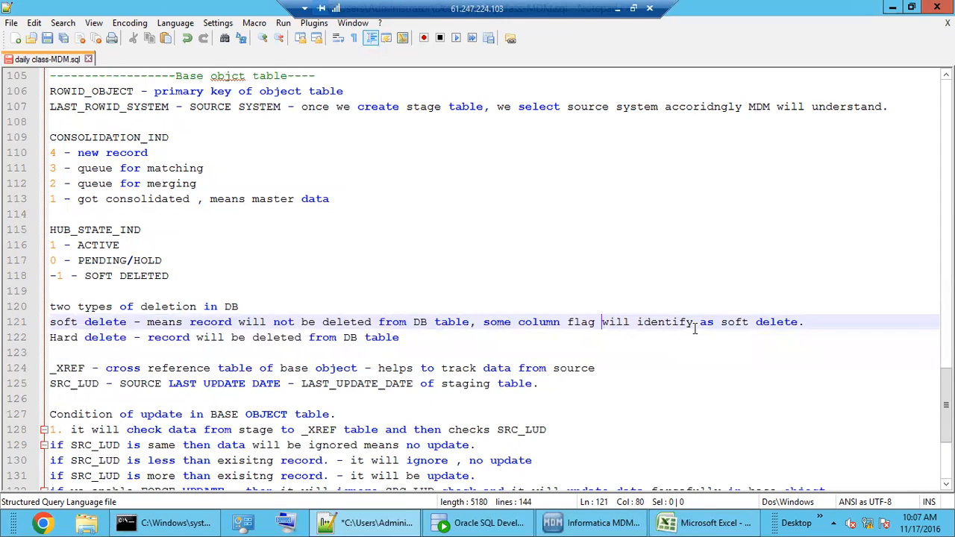
left_click_drag(58, 325, 99, 324)
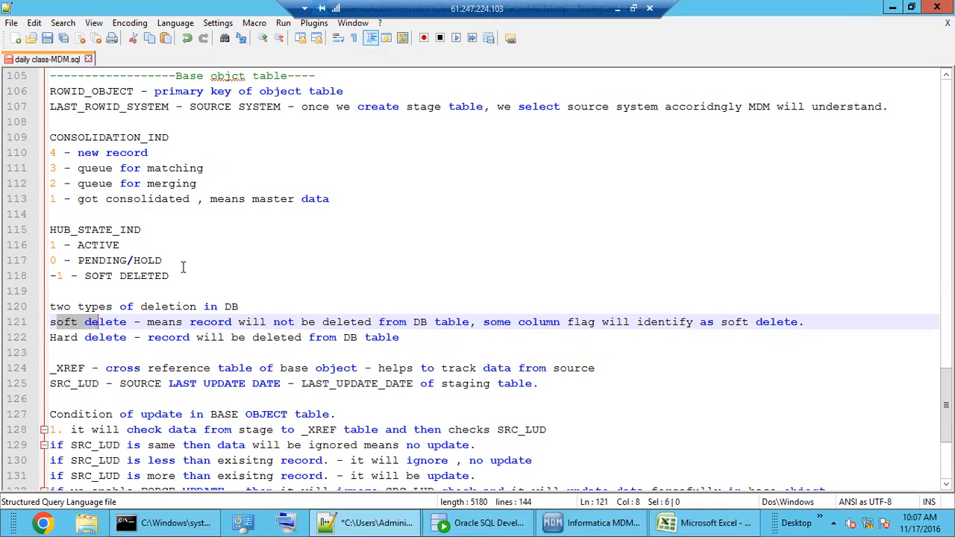
Switch to Oracle SQL Developer, show the C_B_CUST table data and inspect the records with ROWID_OBJECT 6 and 7
left_click(481, 526)
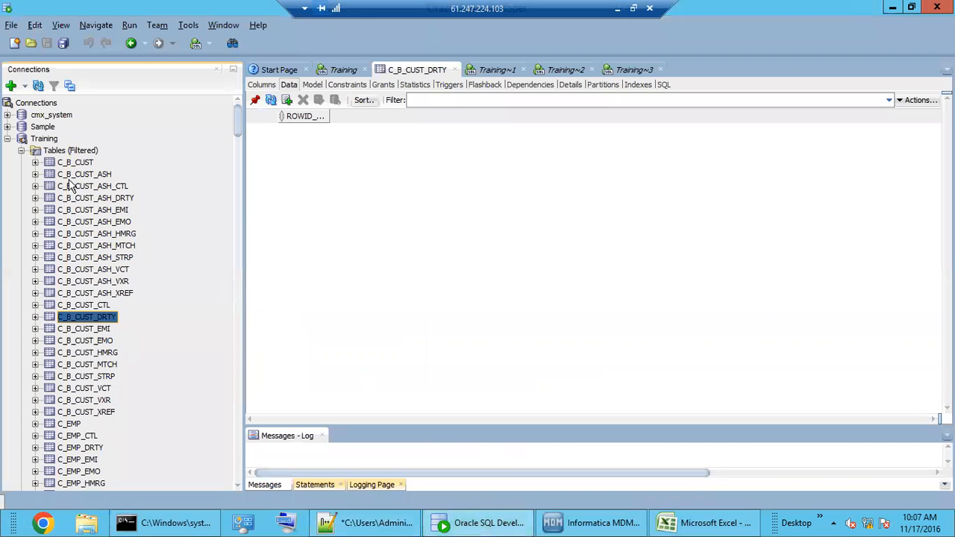
left_click(74, 164)
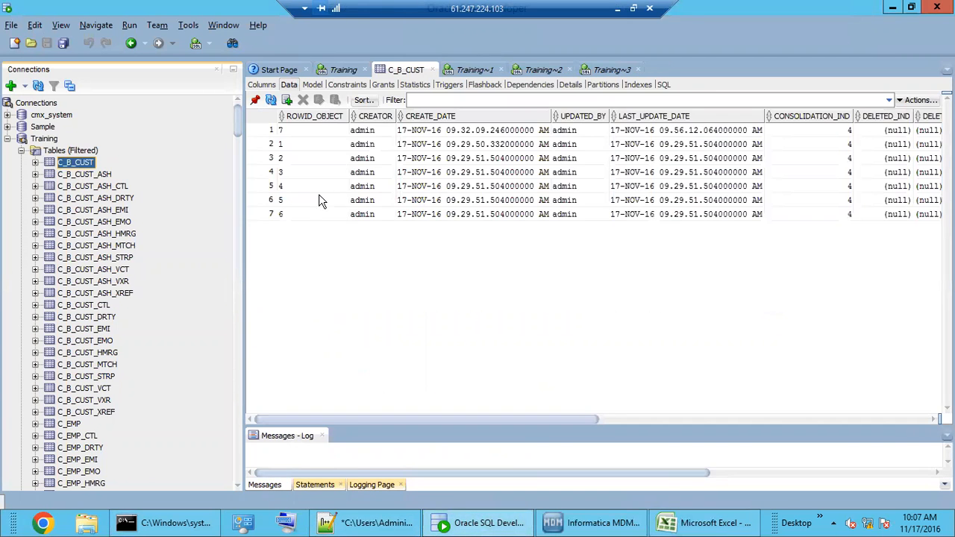
left_click(274, 214)
left_click_drag(294, 221, 317, 220)
left_click(317, 216)
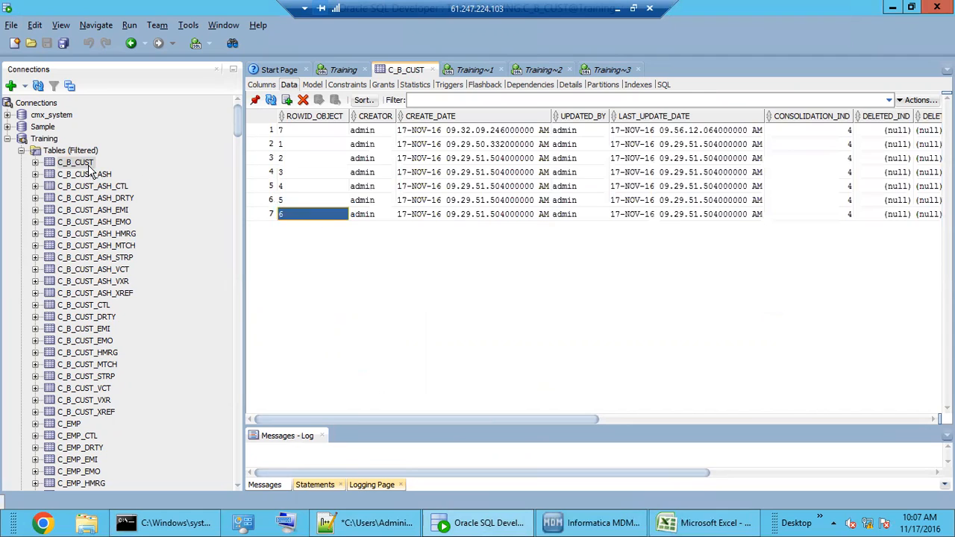
left_click(305, 132)
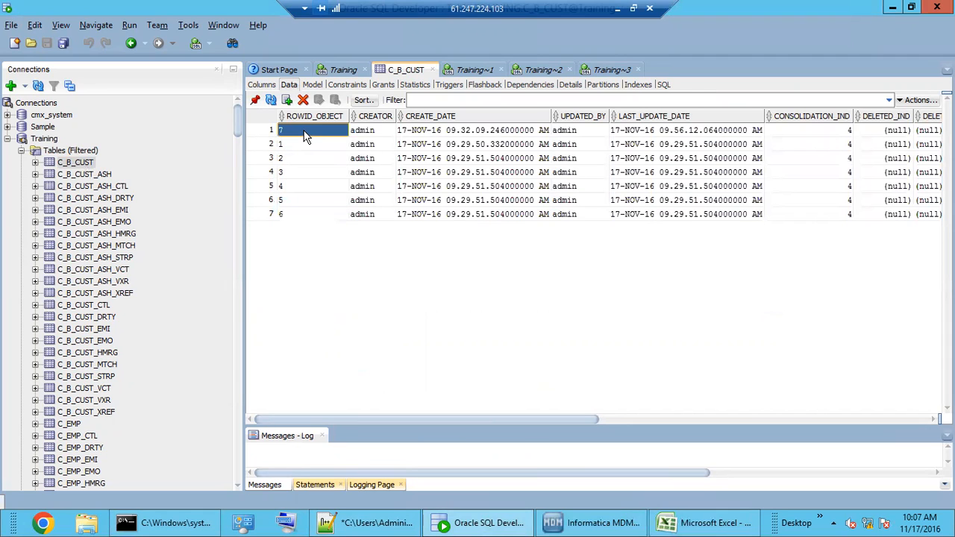
left_click(268, 132)
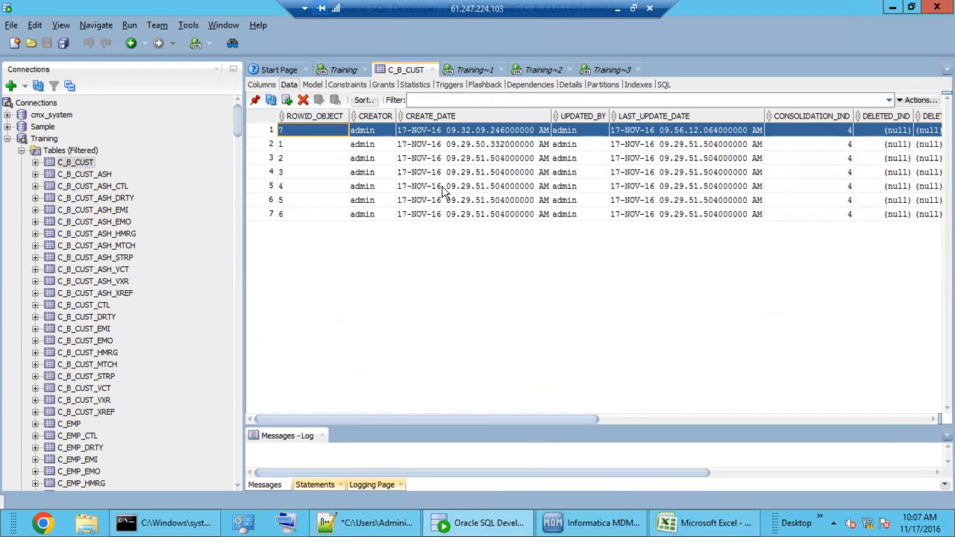
left_click(337, 161)
left_click(319, 130)
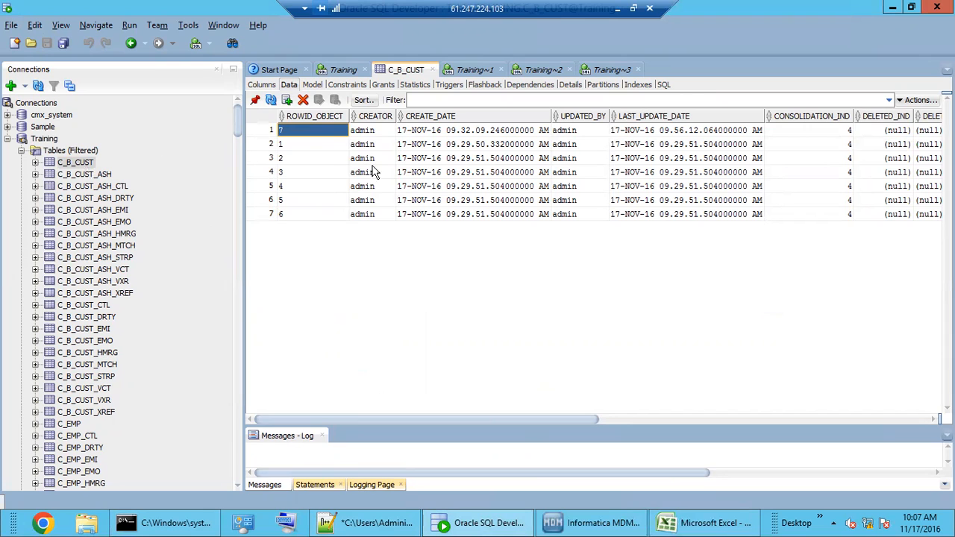
Check the HUB_STATE_IND value of the first C_B_CUST record, then return to the table's first columns
left_click_drag(525, 419, 864, 416)
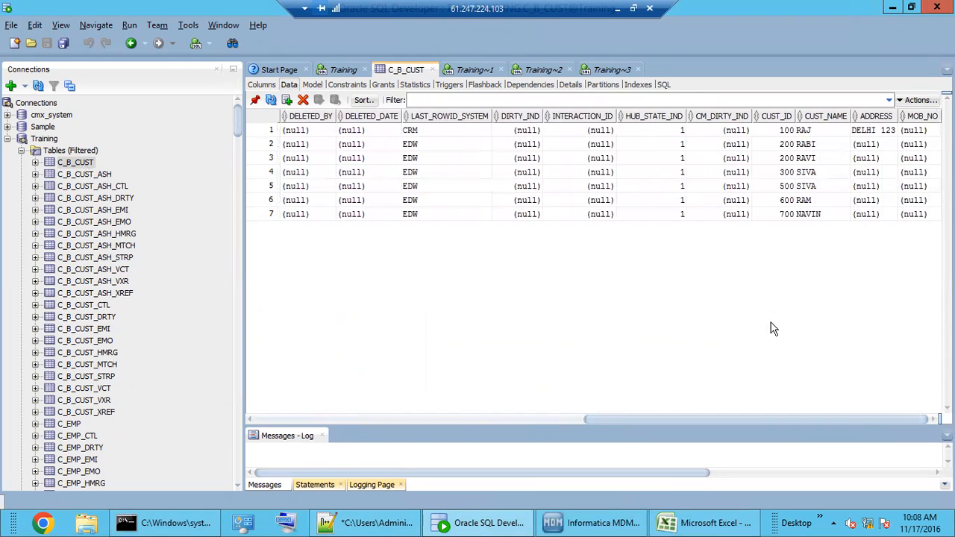
left_click(664, 130)
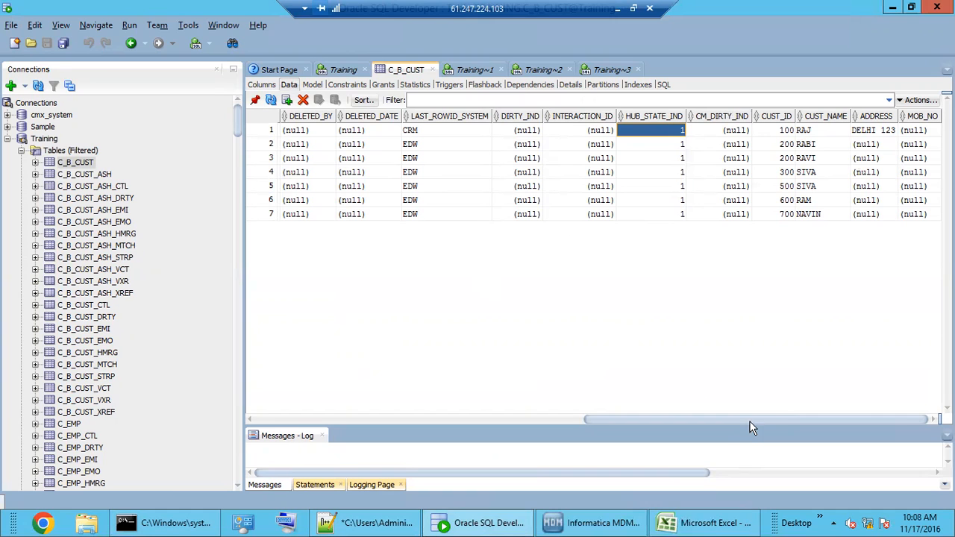
left_click_drag(588, 419, 364, 437)
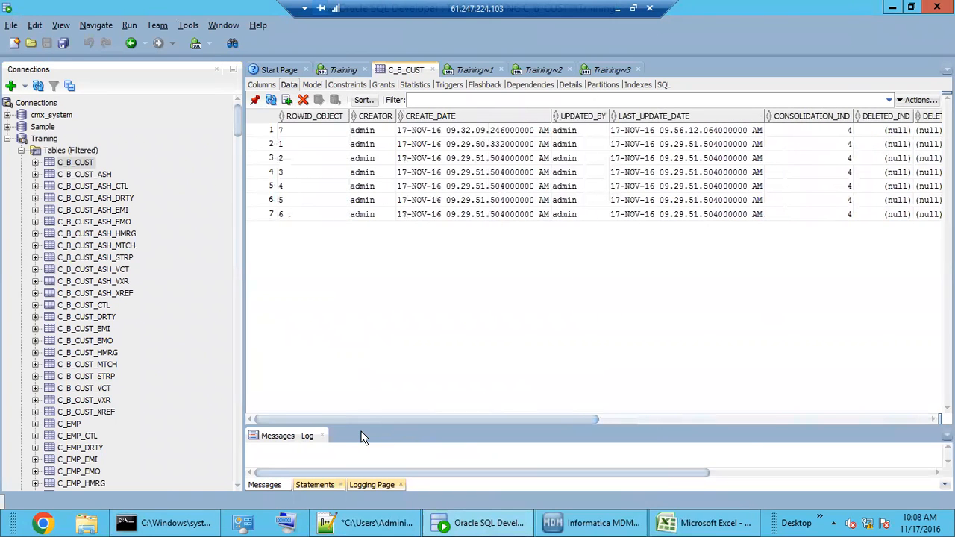
Return to the Notepad++ notes, capitalize 'Soft' at the start of the soft delete definition and save the file
left_click(360, 523)
left_click(252, 429)
scroll(254, 428, "down", 3)
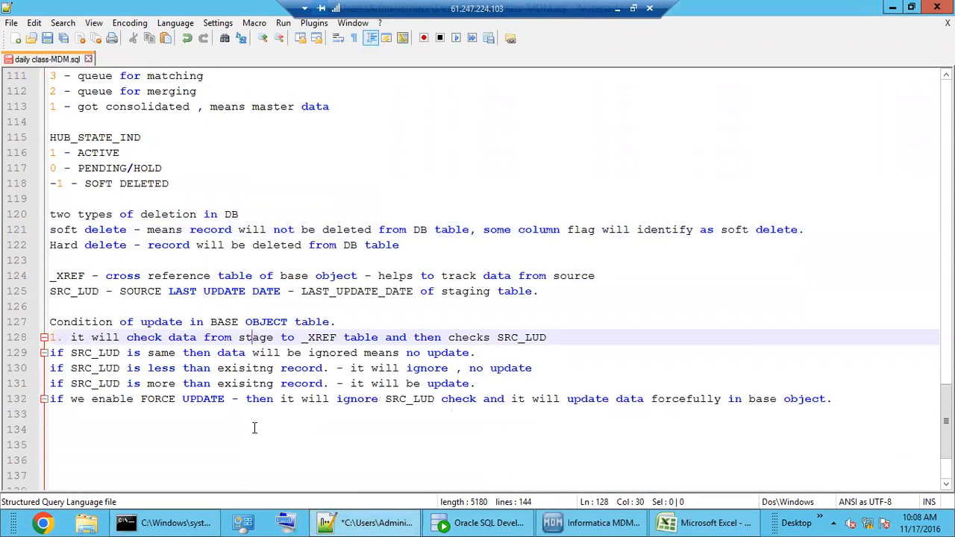
double_click(63, 184)
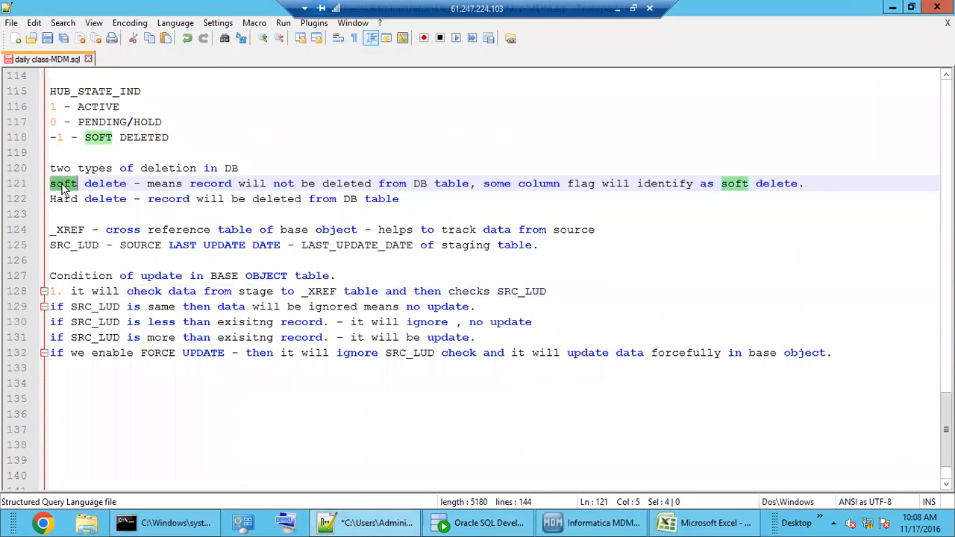
type("Soft")
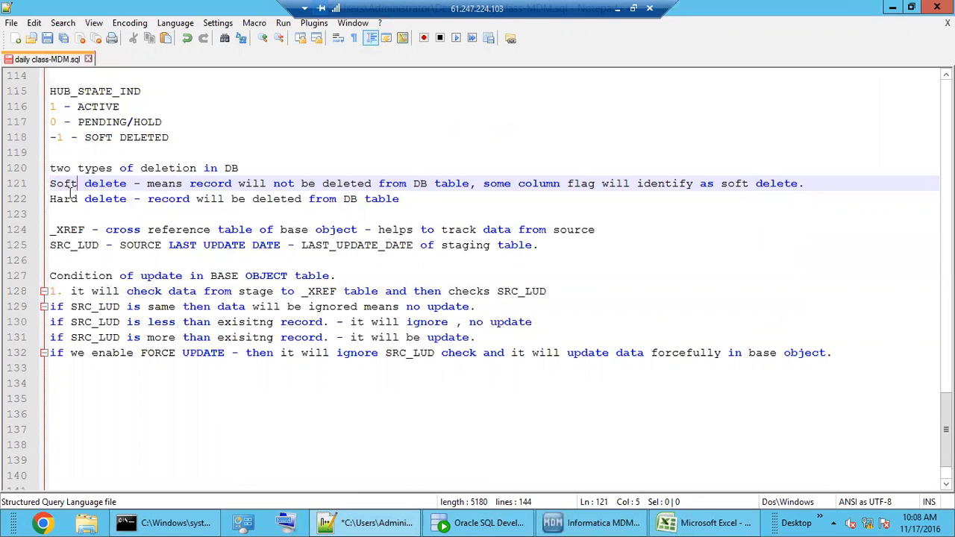
left_click(44, 39)
Review the deletion and base object update notes, ending at empty line 134 below the FORCE UPDATE condition
left_click(85, 214)
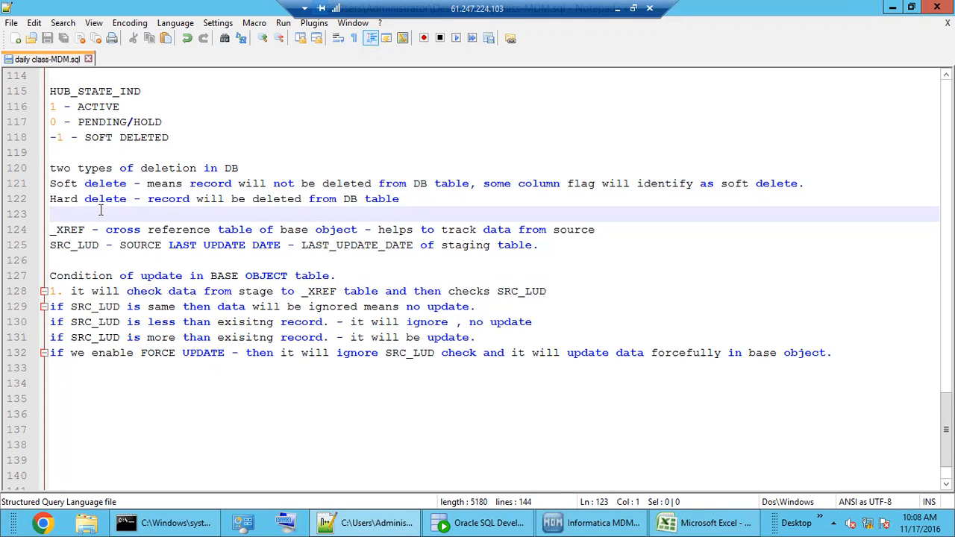
scroll(101, 210, "up", 3)
scroll(101, 210, "down", 3)
left_click(183, 380)
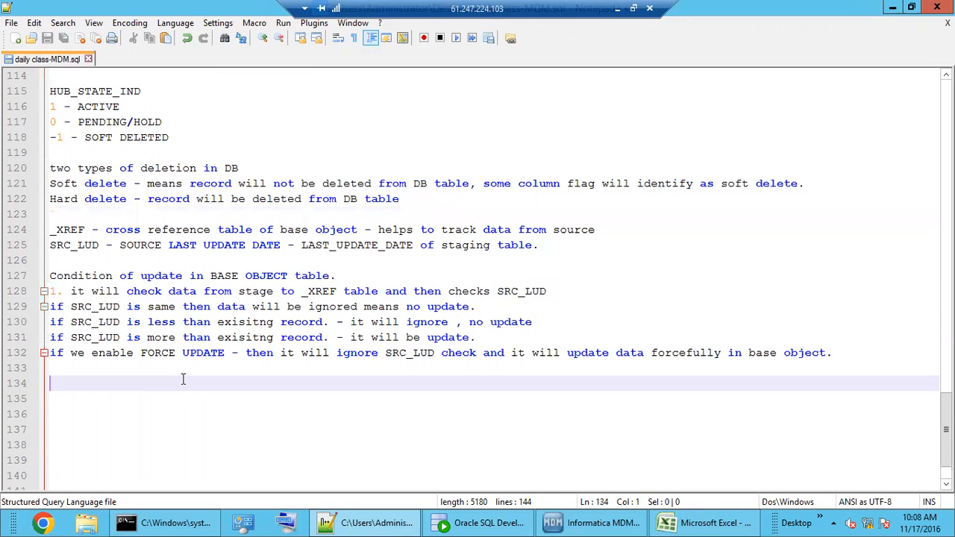